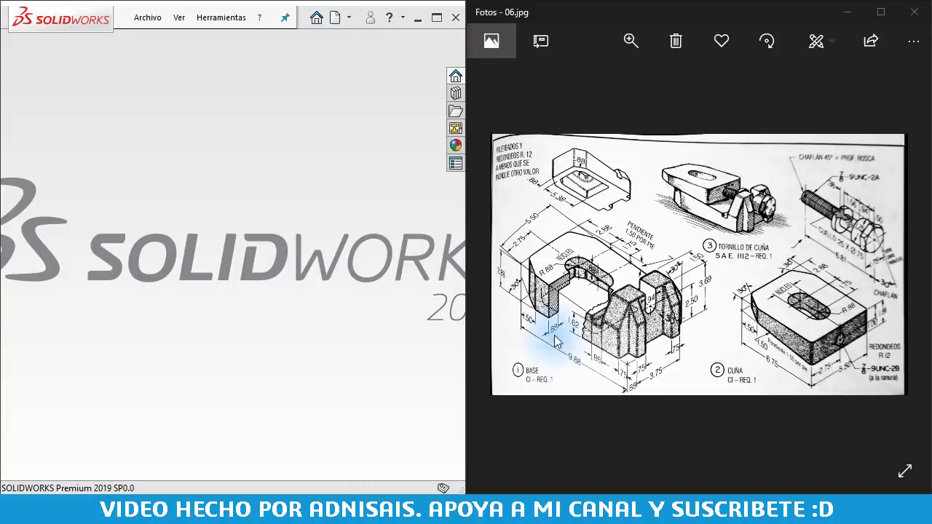
Zoom and pan the reference photo so the BASE CI-REQ. 1 drawing fills the window.
scroll(558, 318, "up", 3)
mouse_move(549, 297)
left_mouse_down()
mouse_move(668, 272)
mouse_move(654, 278)
left_mouse_up()
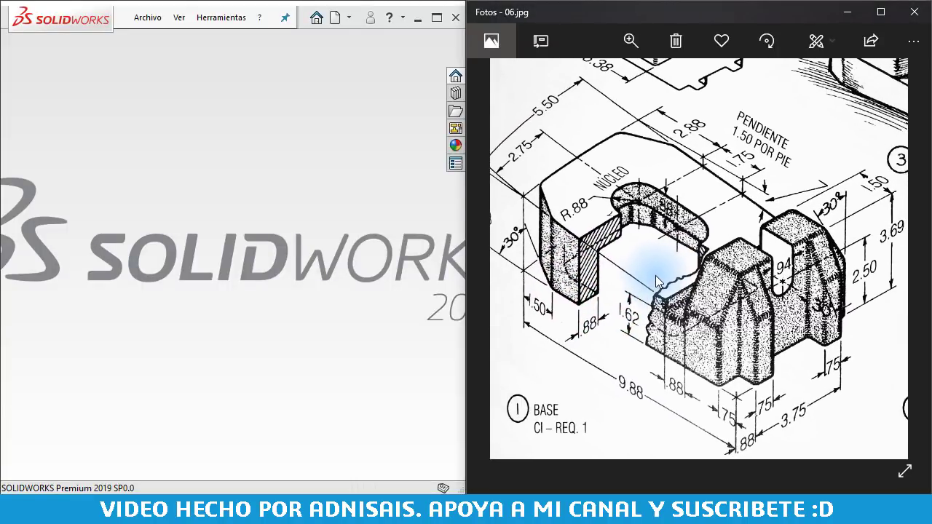
scroll(654, 280, "down", 2)
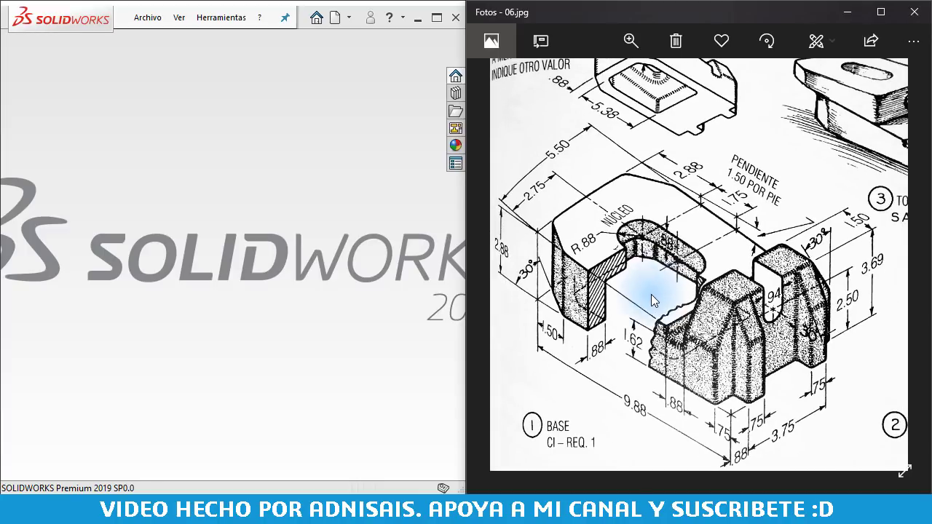
left_click_drag(651, 309, 655, 314)
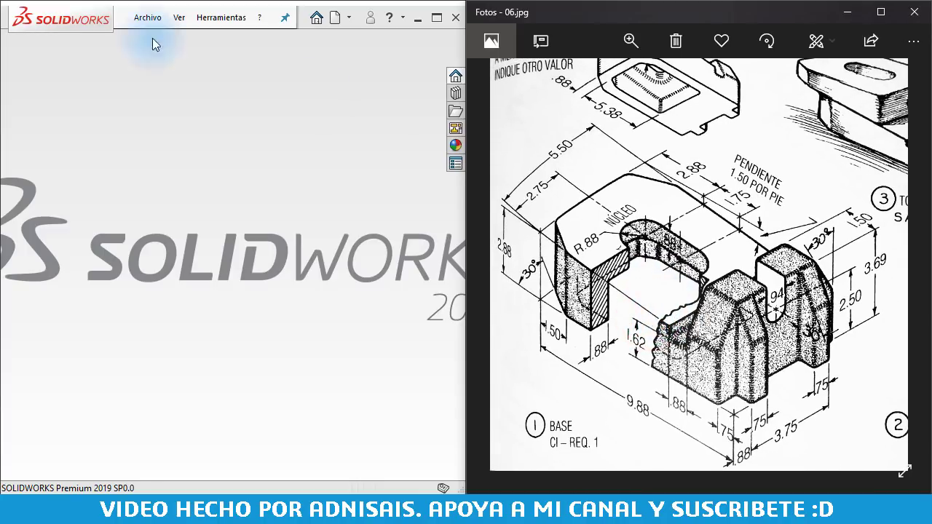
Create a new part, Pieza1, from the Pulgadas inch template via Archivo > Nuevo.
left_click(133, 19)
left_click(166, 40)
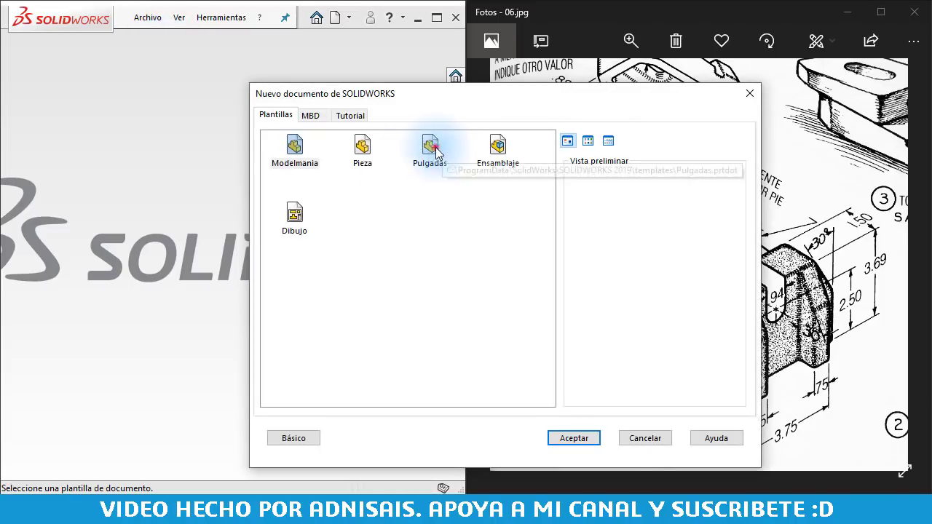
left_click(434, 150)
double_click(435, 150)
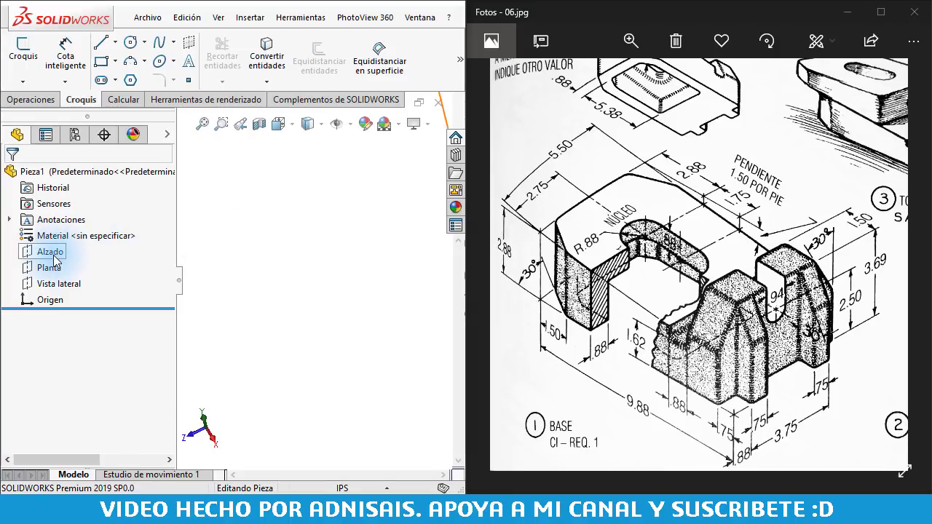
Start a new sketch on the Alzado front plane.
left_click(364, 243)
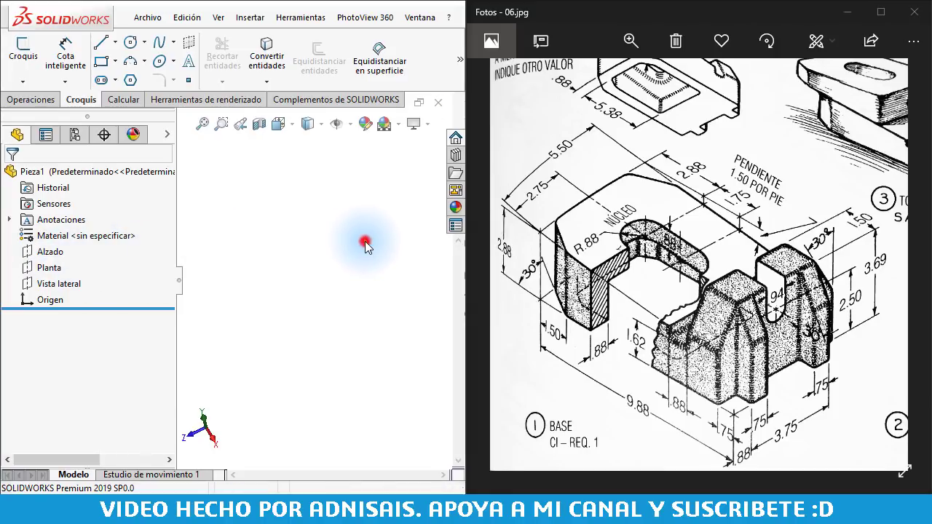
left_click(60, 249)
left_click(67, 240)
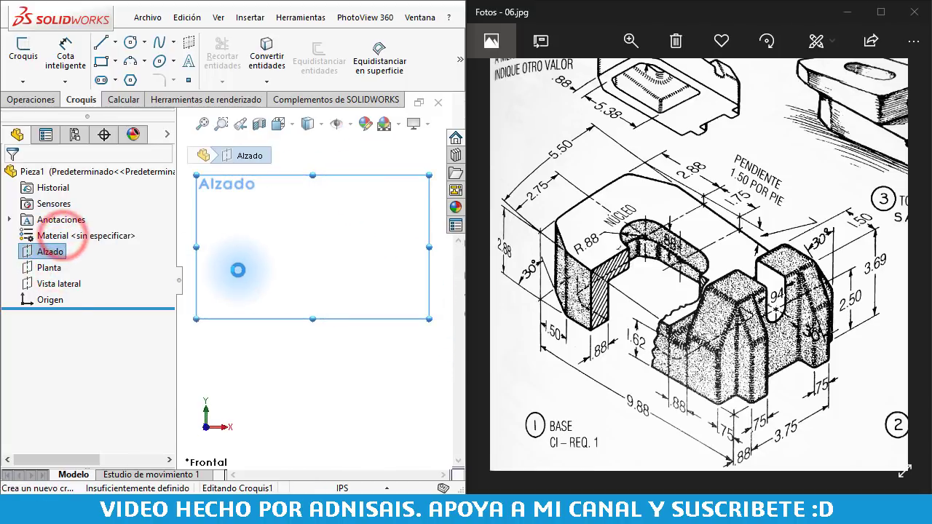
Draw the closed stepped line profile from the origin, with a sloped top and raised right block.
left_click(106, 44)
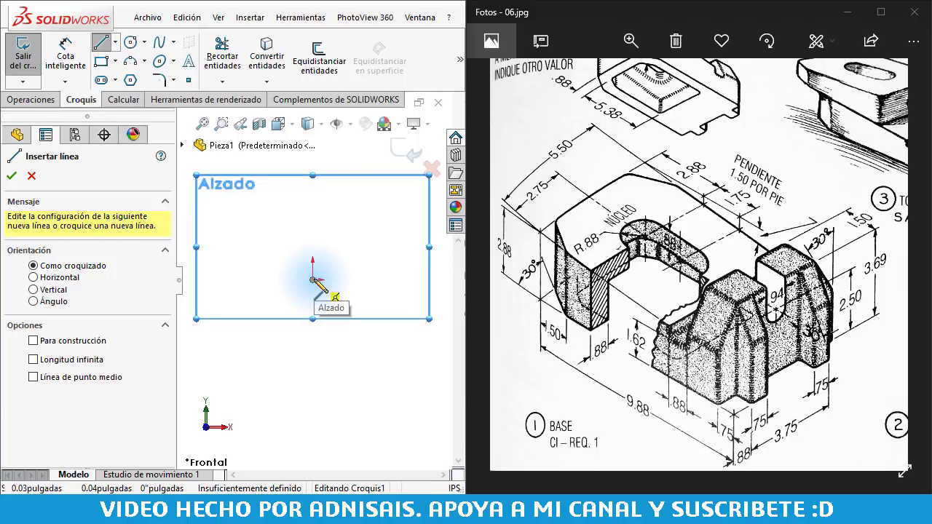
left_click(313, 280)
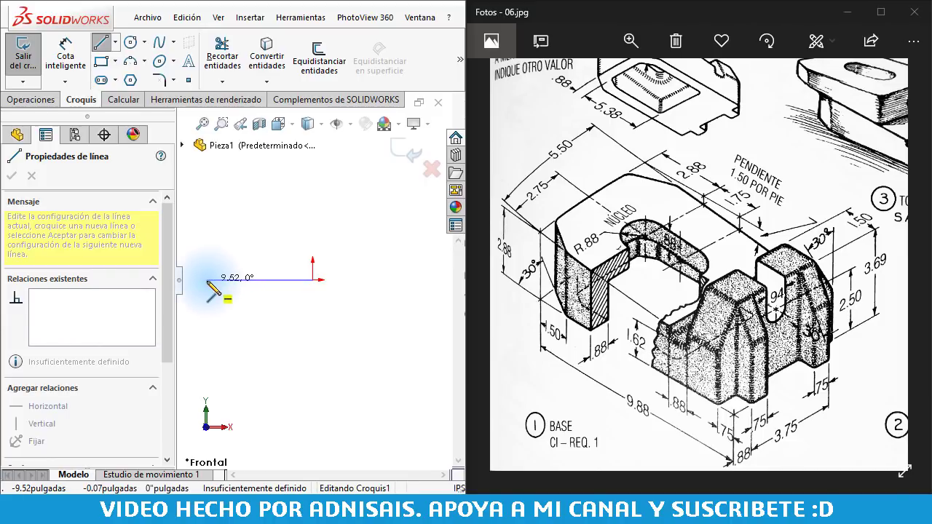
left_click(208, 280)
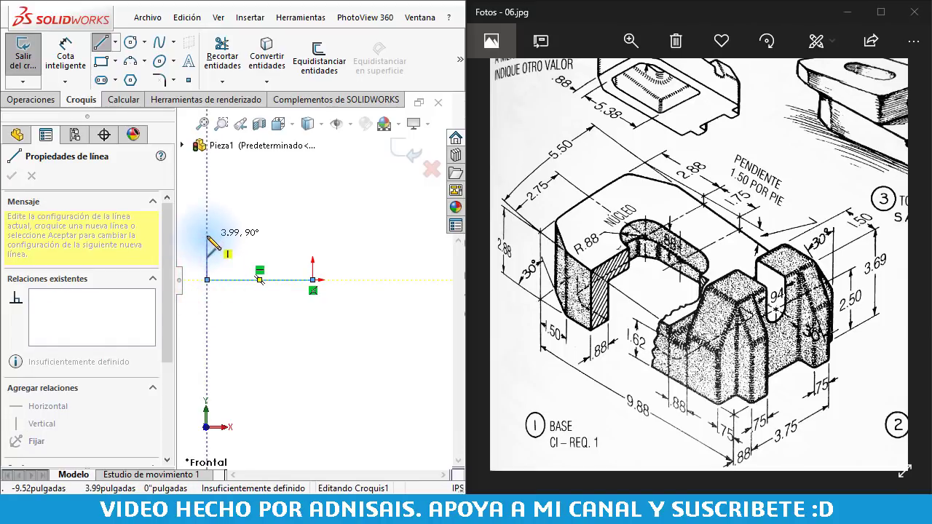
left_click(207, 236)
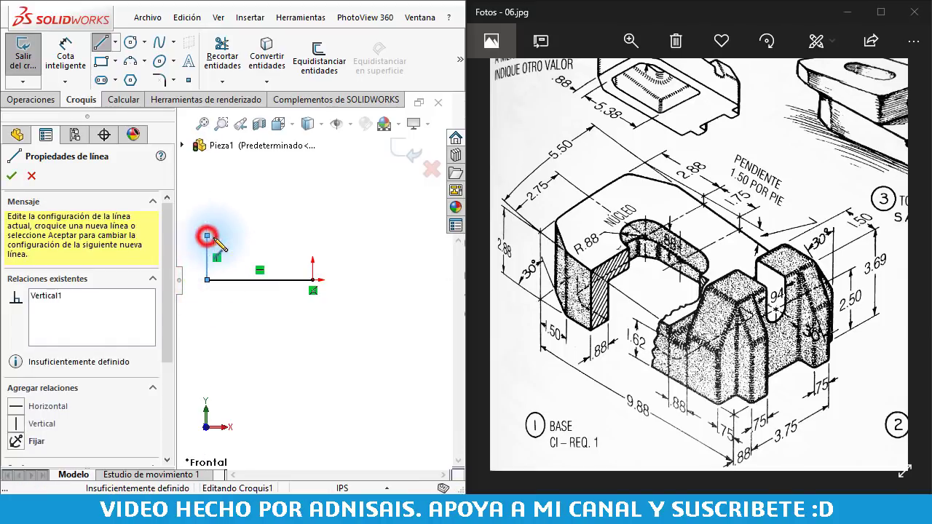
left_click(275, 247)
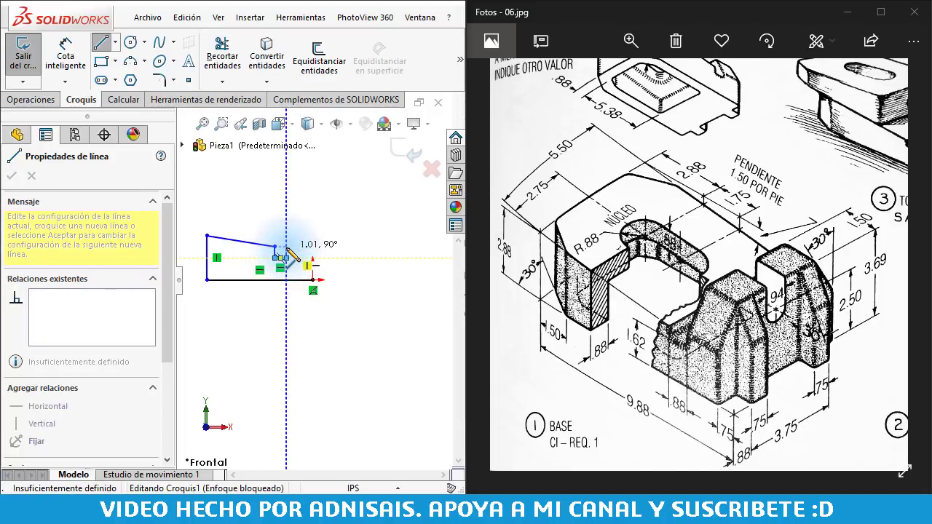
left_click(286, 210)
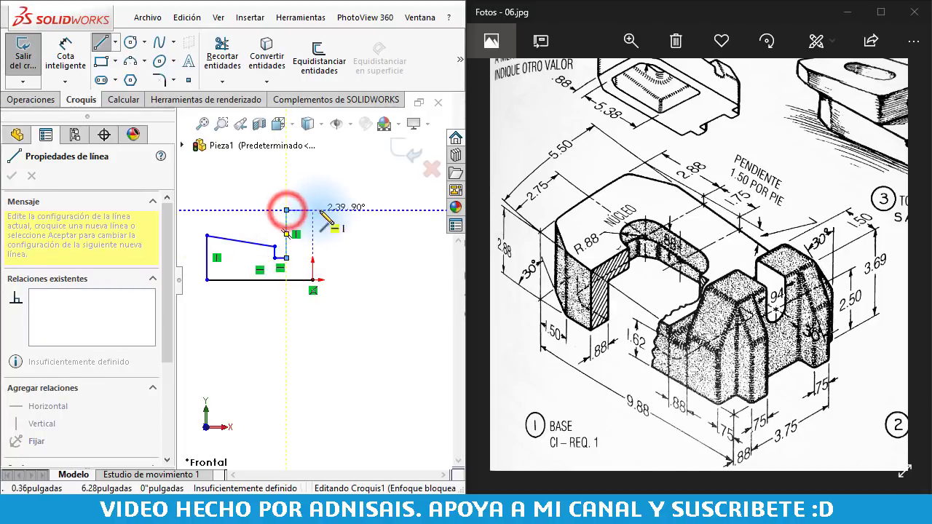
left_click(314, 210)
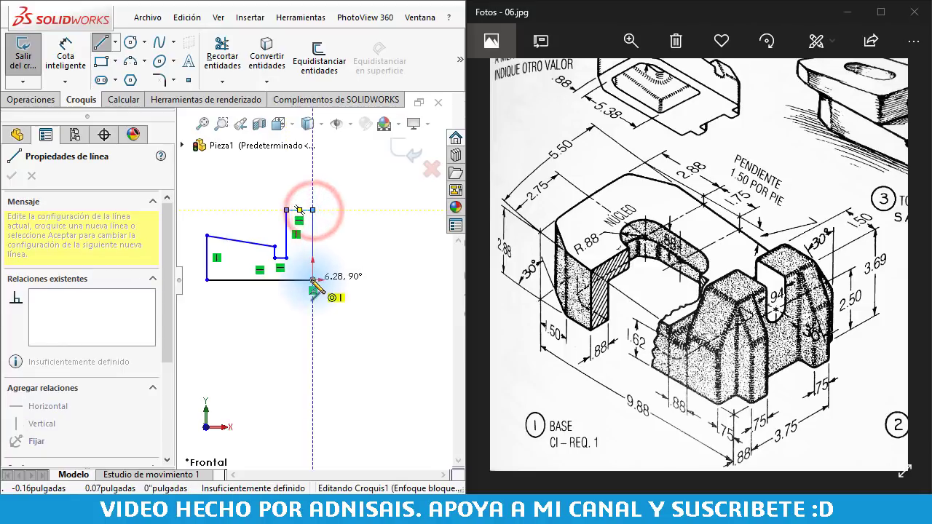
left_click(313, 280)
key("Escape")
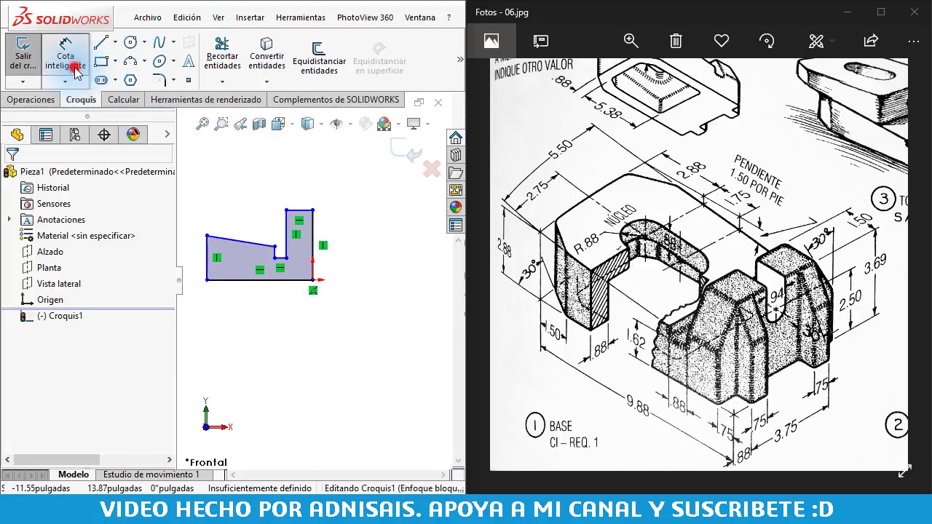
Dimension the profile's bottom length to 9 7/8" and left height to 2 7/8".
left_click(76, 72)
scroll(354, 302, "down", 2)
scroll(367, 280, "down", 2)
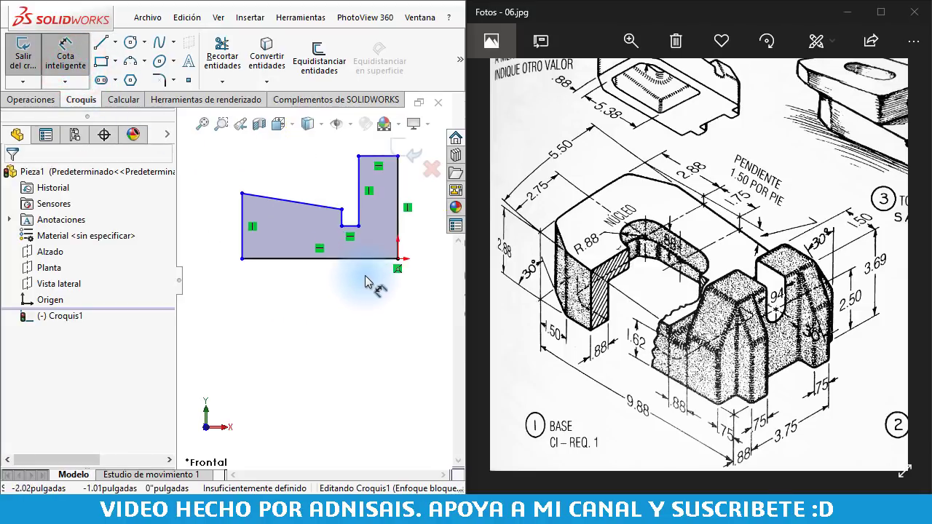
left_click(349, 259)
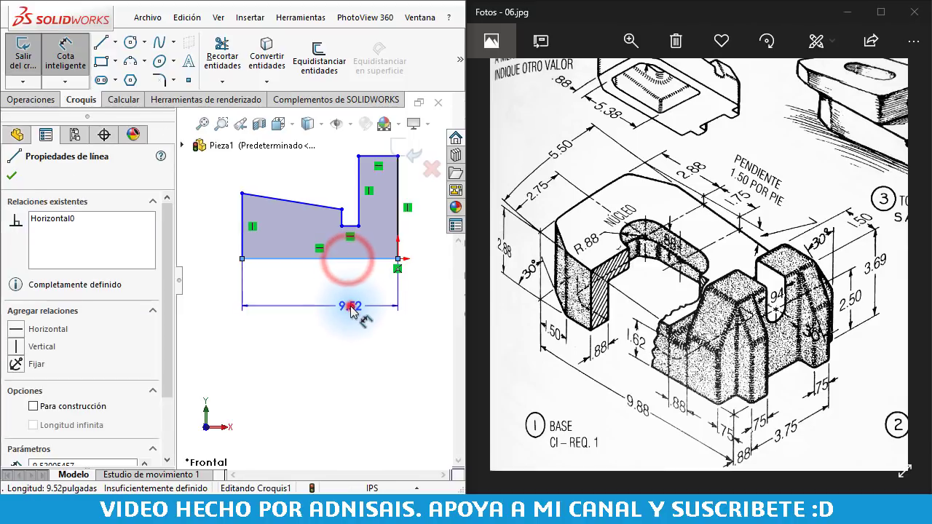
left_click(353, 309)
type("9.875")
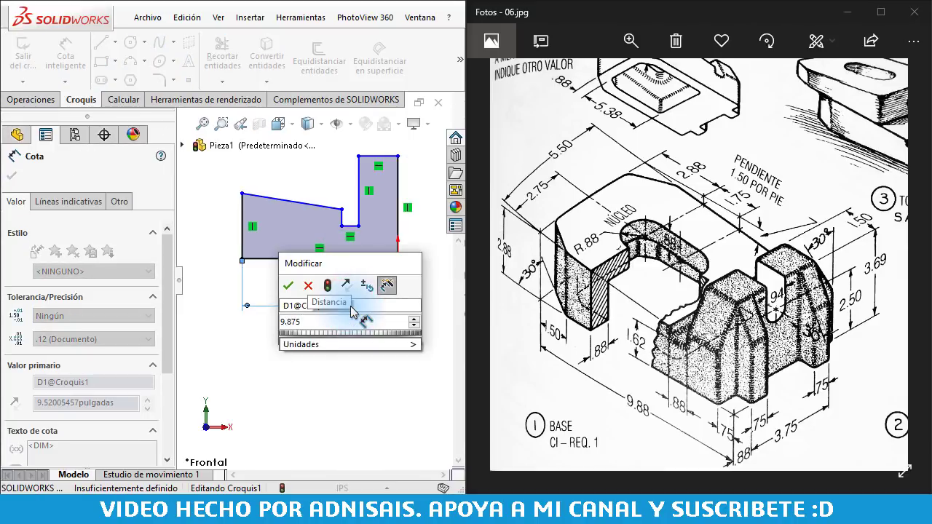
key("Return")
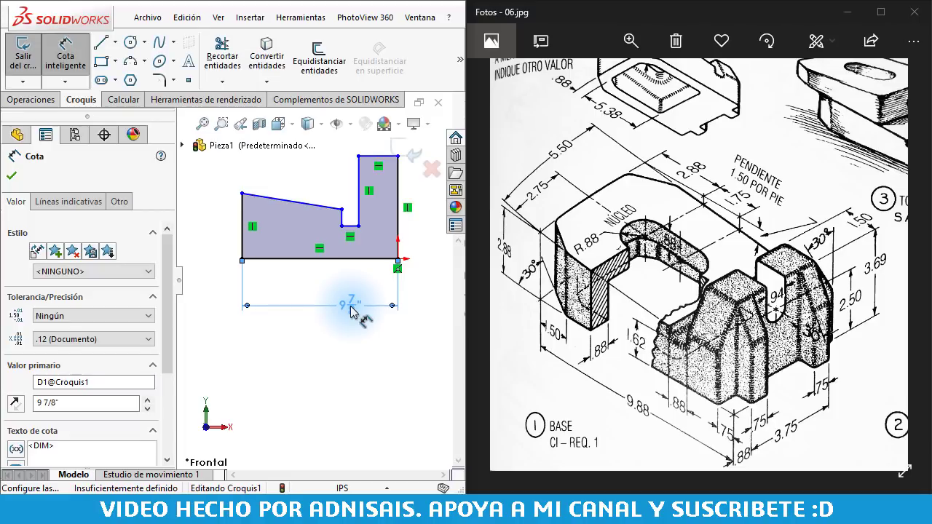
left_click(242, 211)
left_click(215, 211)
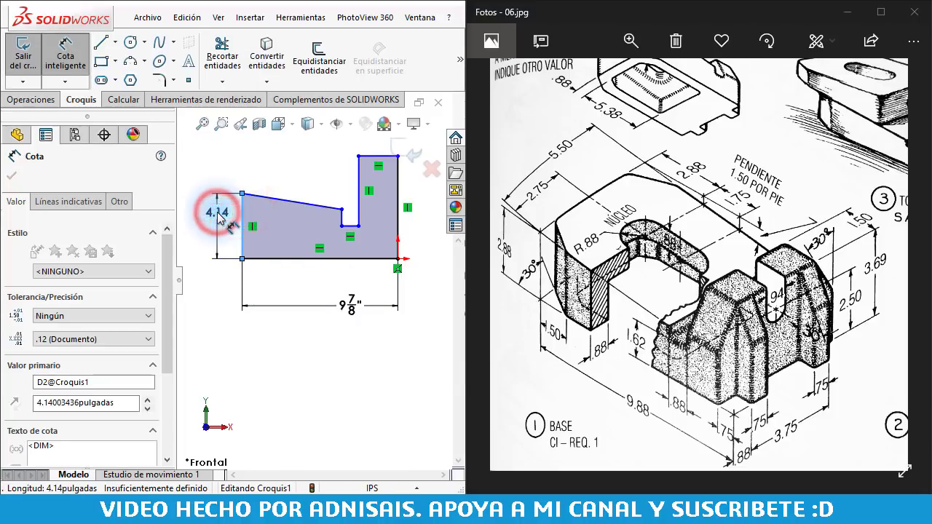
type("2.8")
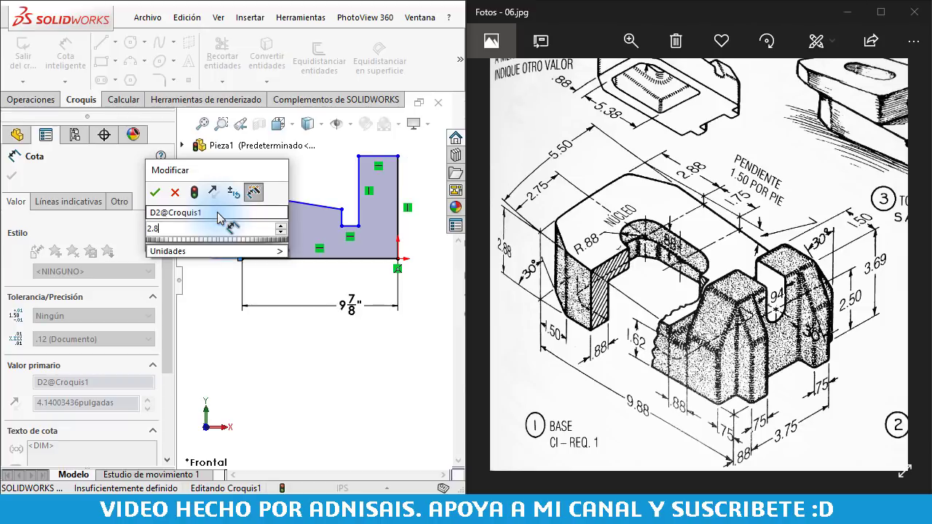
type("75")
key("Return")
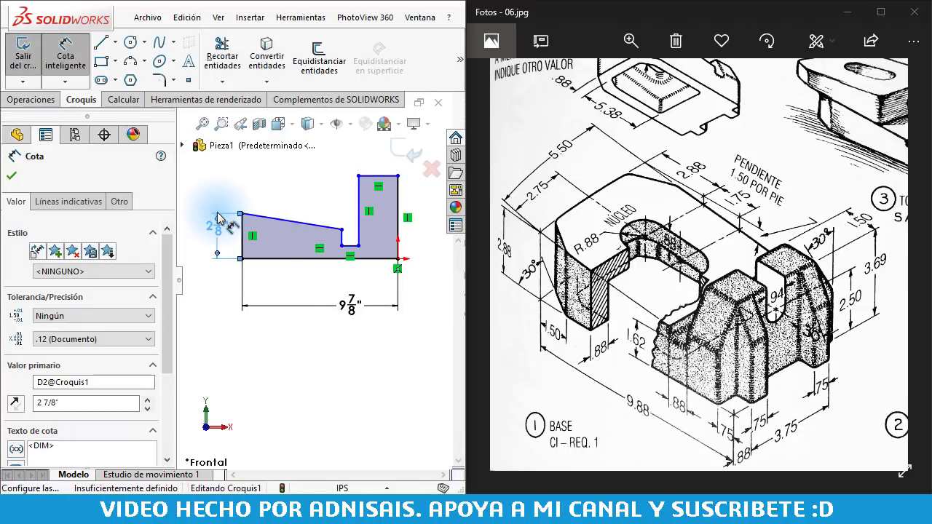
Dimension the profile's right edge height to 3 11/16".
left_click(312, 273)
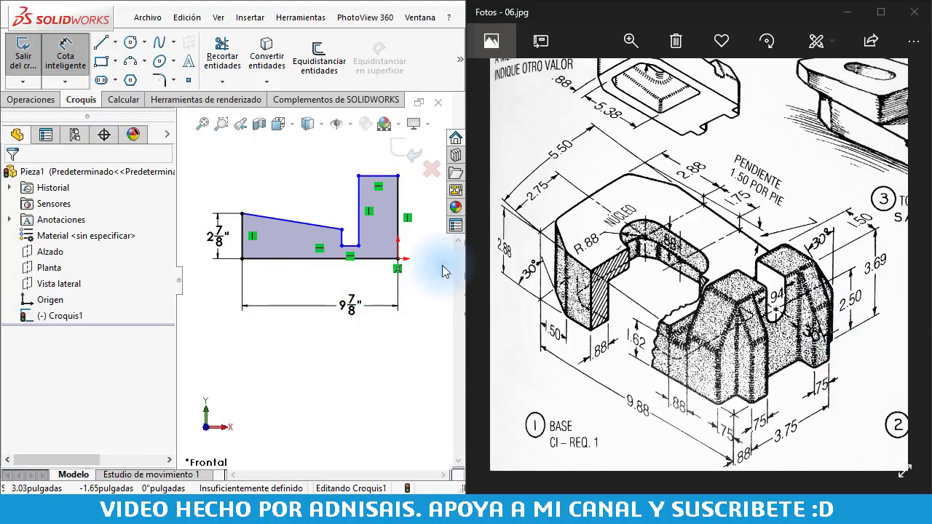
left_click(399, 206)
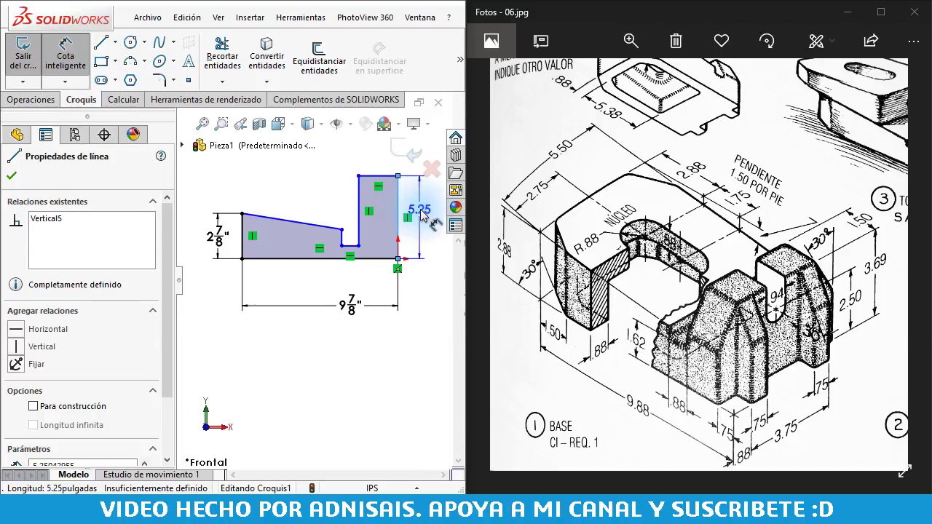
left_click(424, 211)
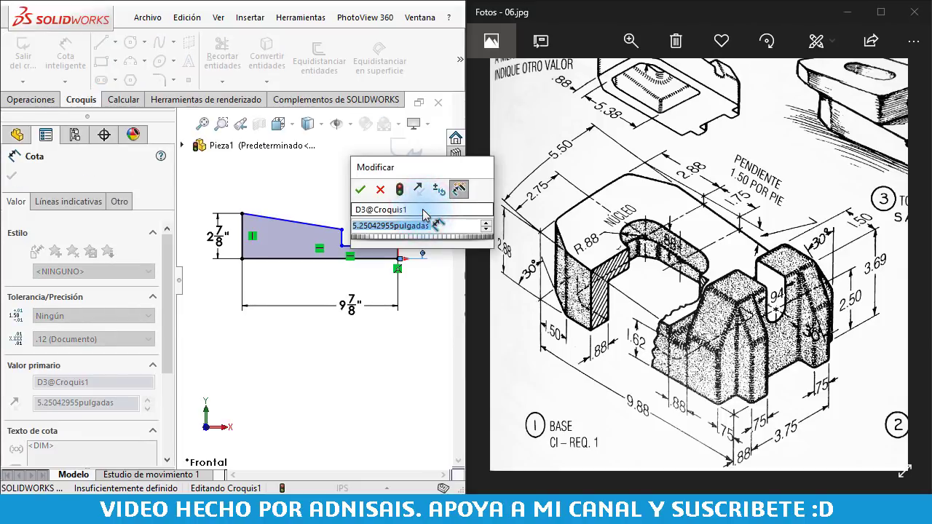
type(".6875")
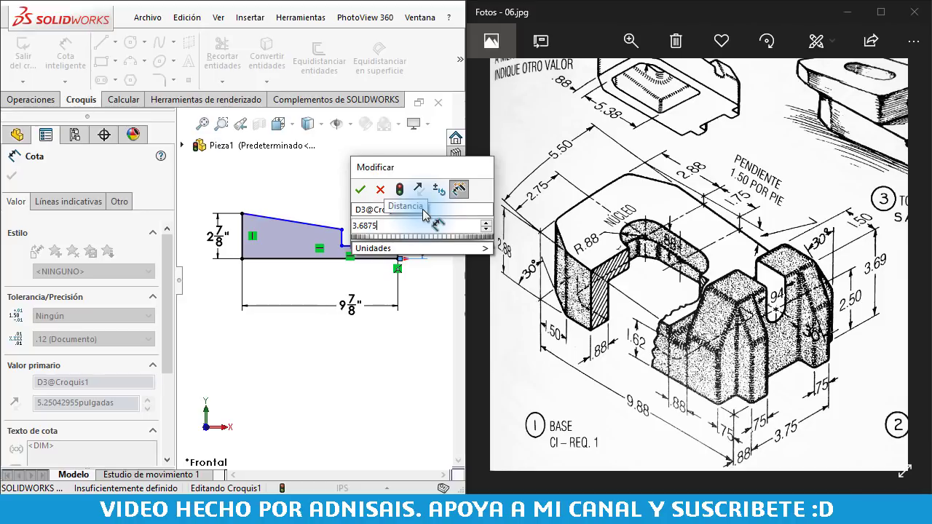
key("Return")
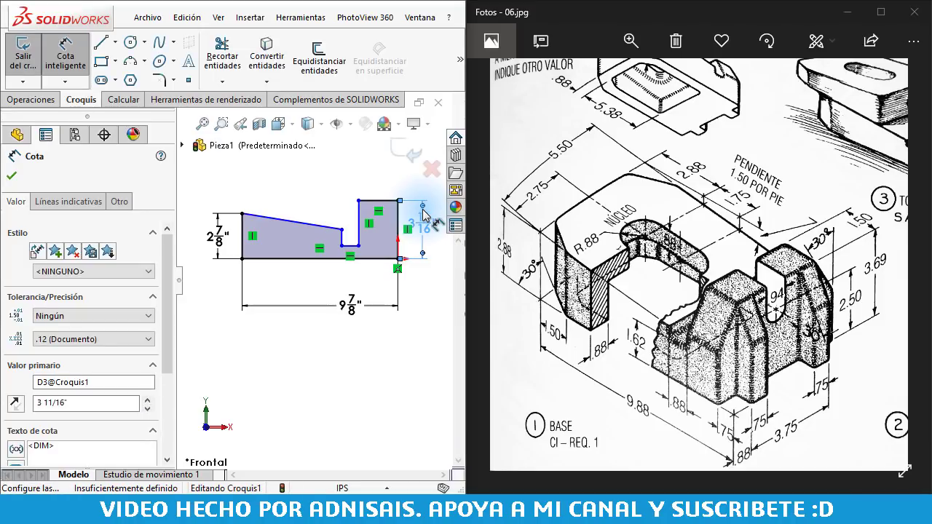
left_click(428, 294)
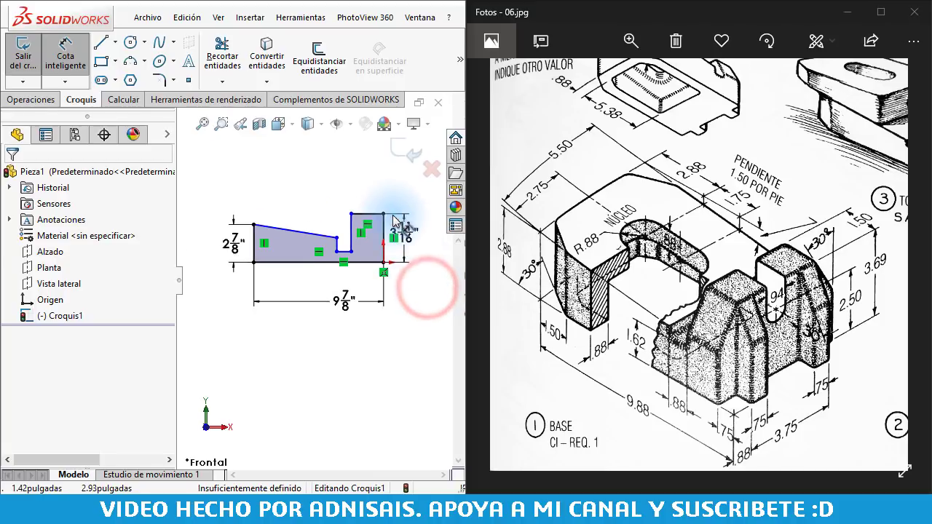
left_click(419, 332)
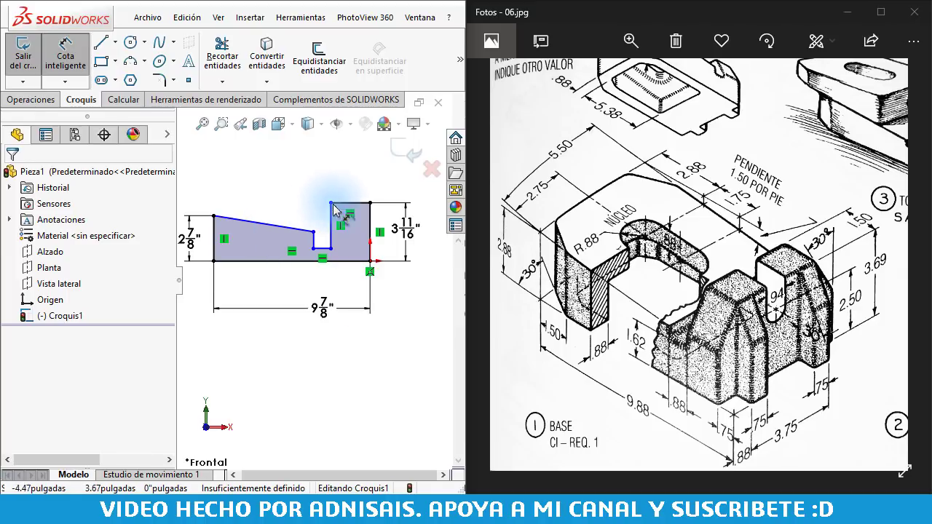
Dimension the raised block's upright to 1 1/2" and the slot width to 7/8".
left_click(362, 203)
left_click(361, 173)
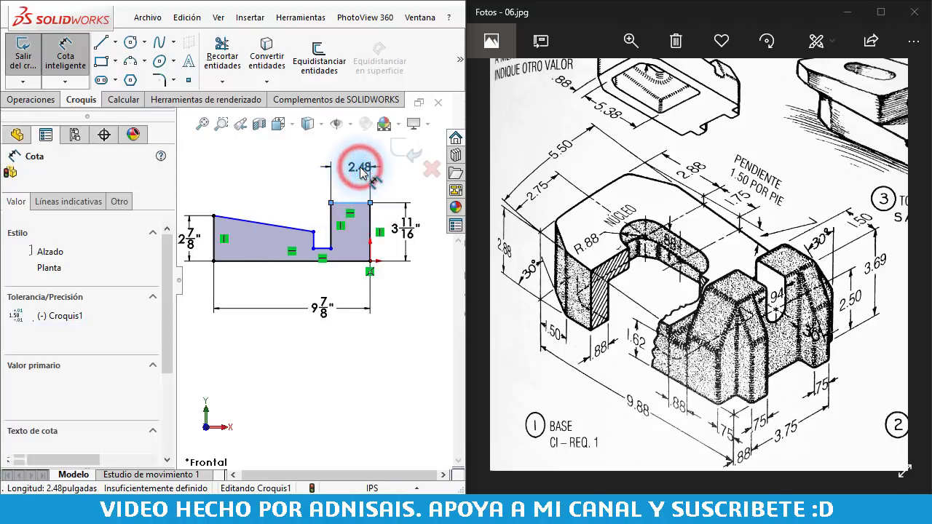
type("1.5")
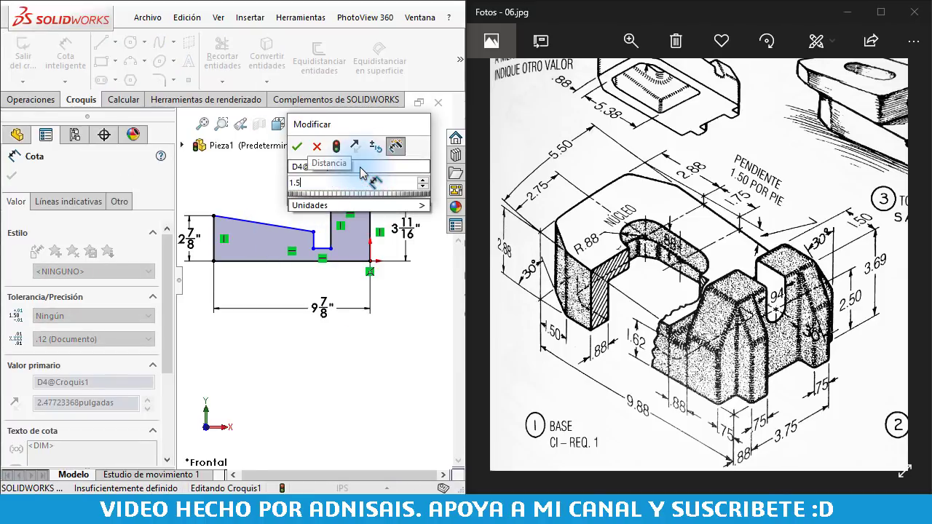
key("Return")
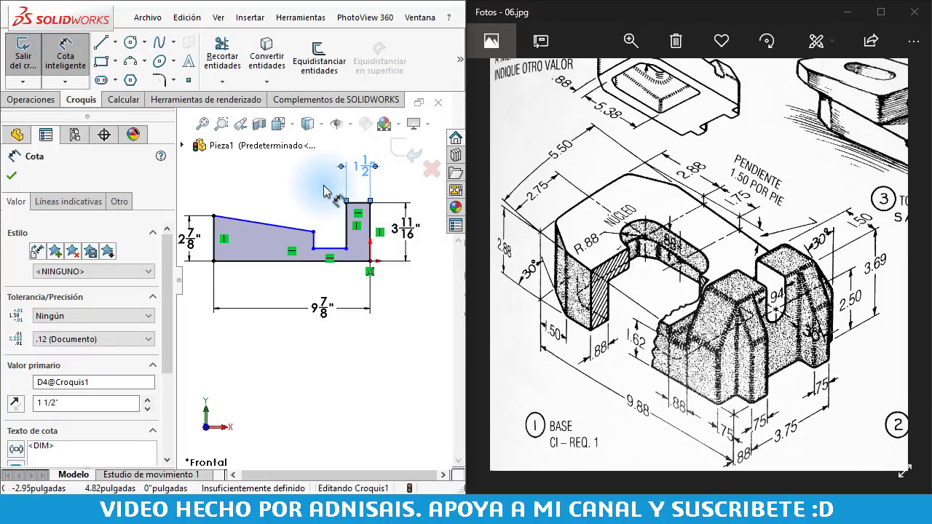
left_click(308, 187)
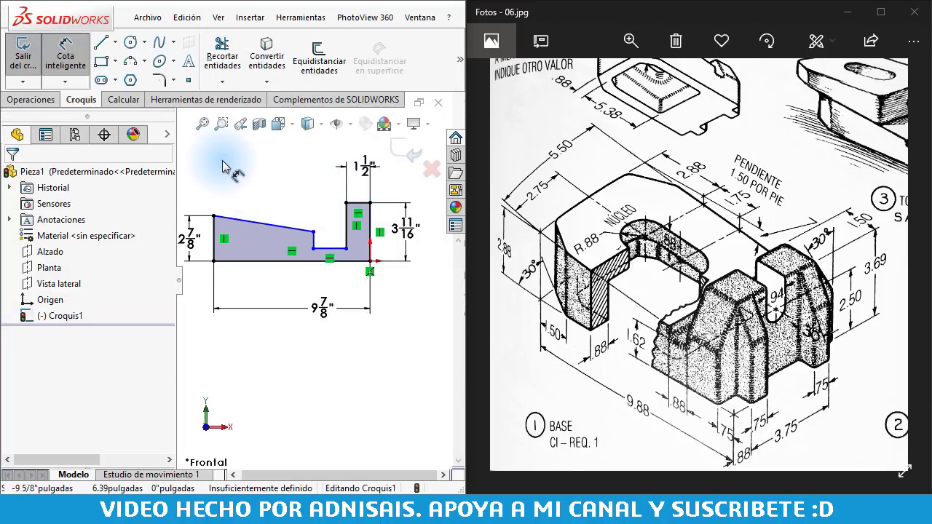
left_click(338, 249)
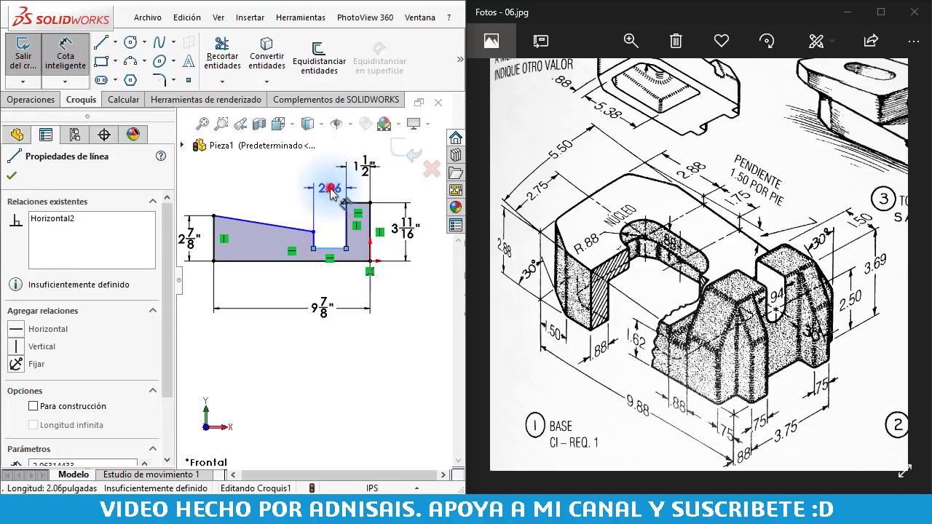
left_click(330, 189)
type(".875")
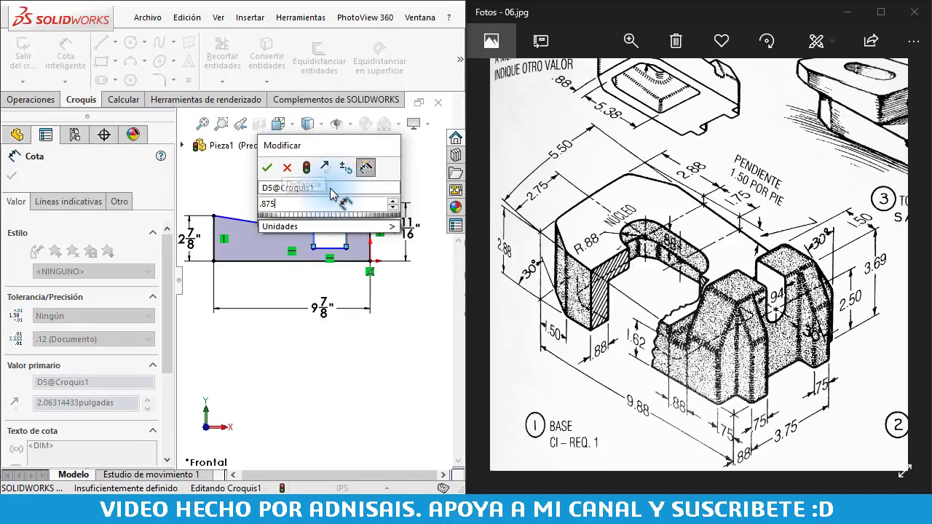
key("Return")
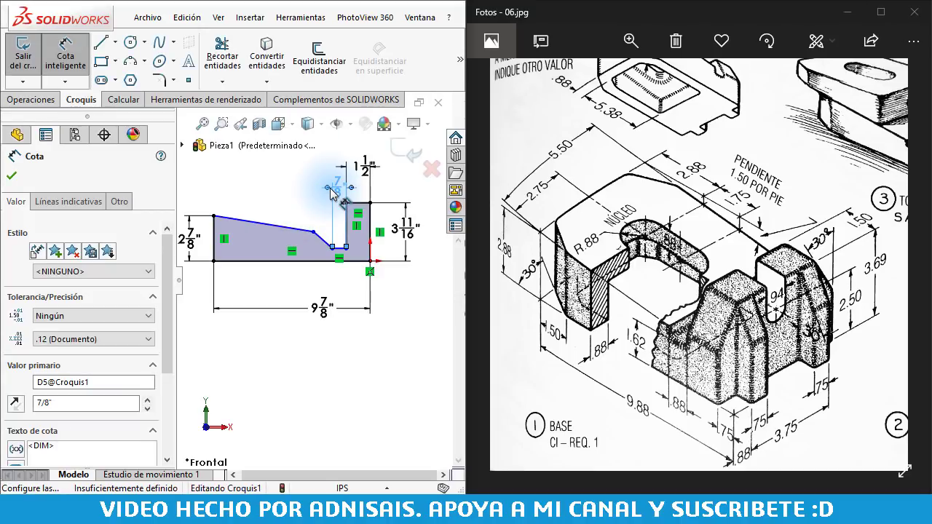
Dimension the slot floor 1 5/8" above the profile's bottom edge.
scroll(306, 242, "down", 1)
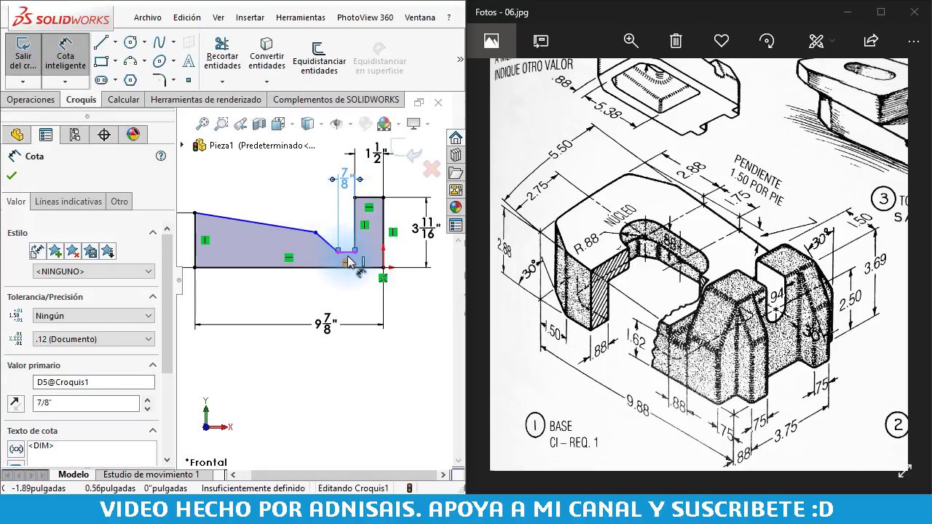
scroll(357, 264, "down", 1)
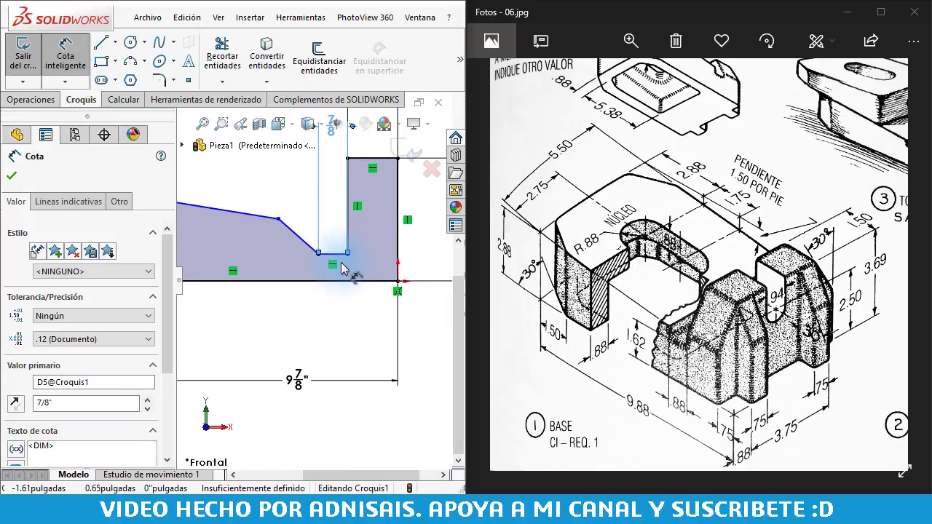
scroll(349, 268, "down", 1)
left_click(337, 259)
left_click(340, 294)
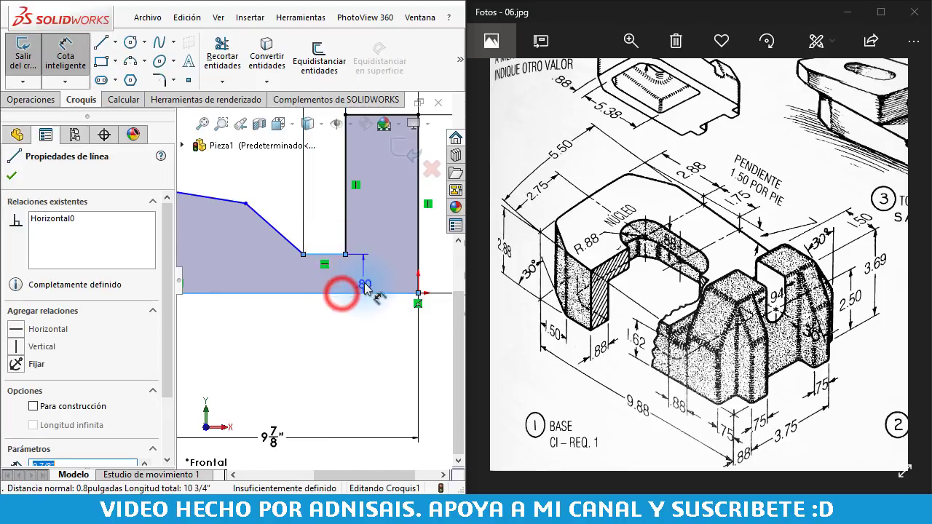
left_click(362, 279)
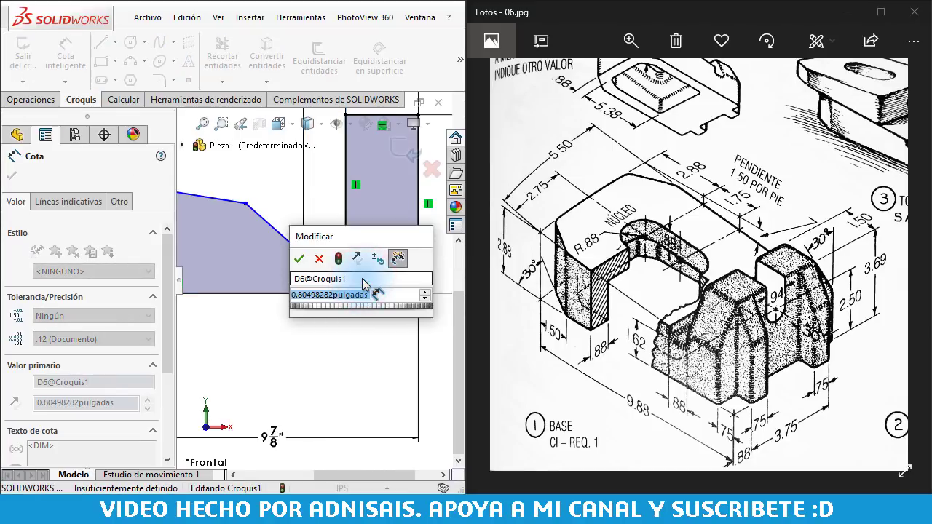
type("1.")
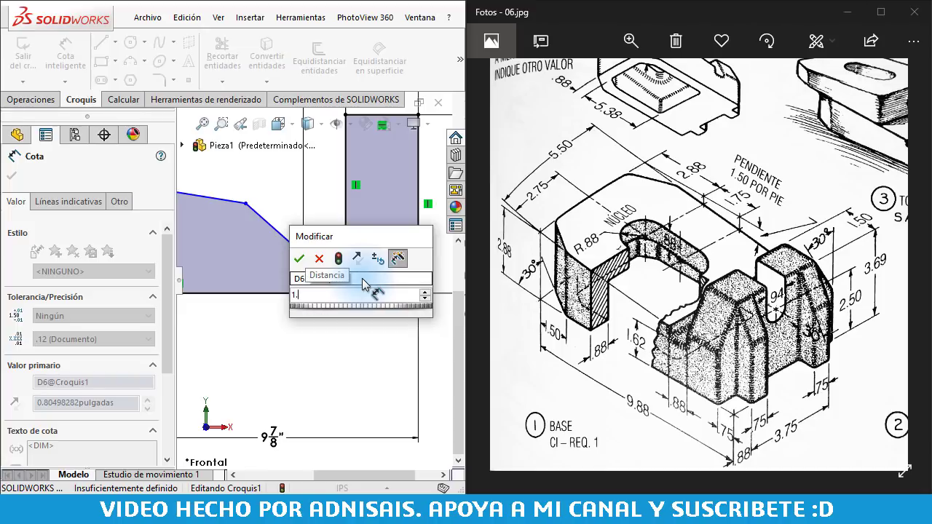
type("625")
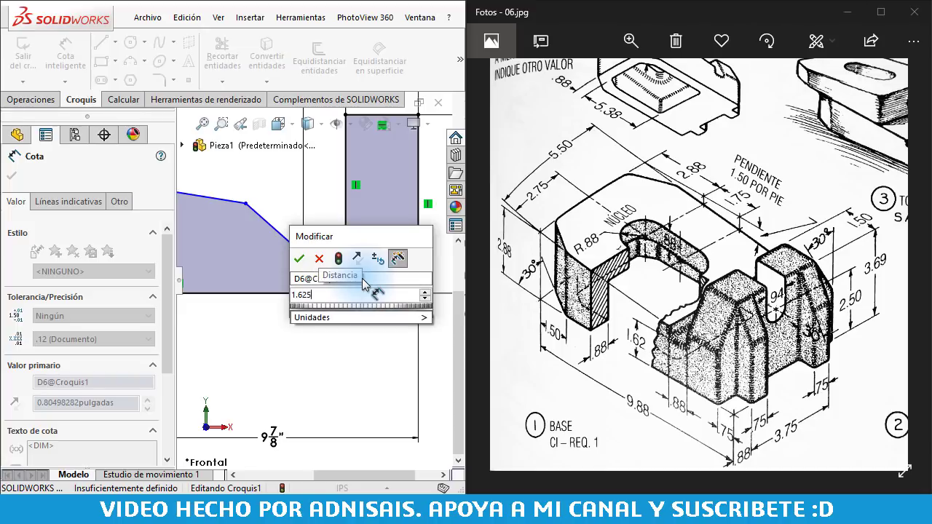
key("Return")
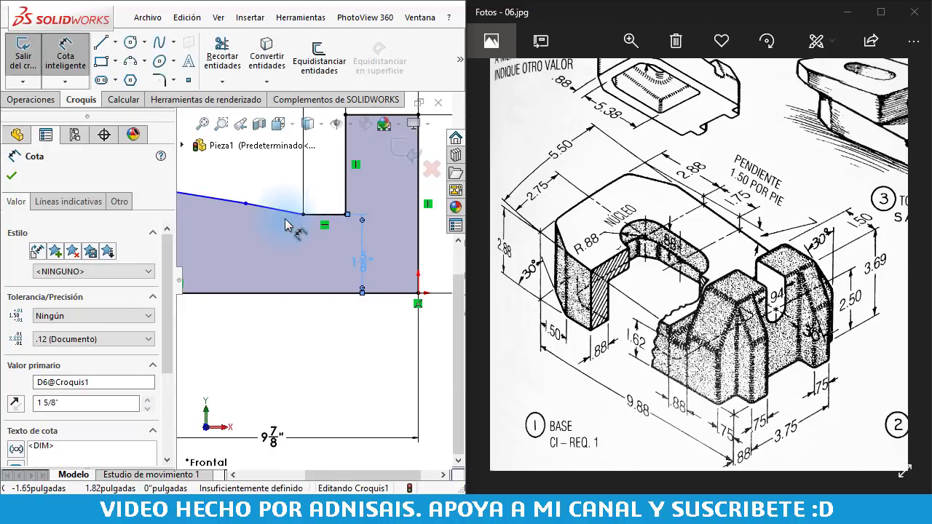
key("Escape")
Give the selected sloped edge a Vertical relation.
left_click(260, 223)
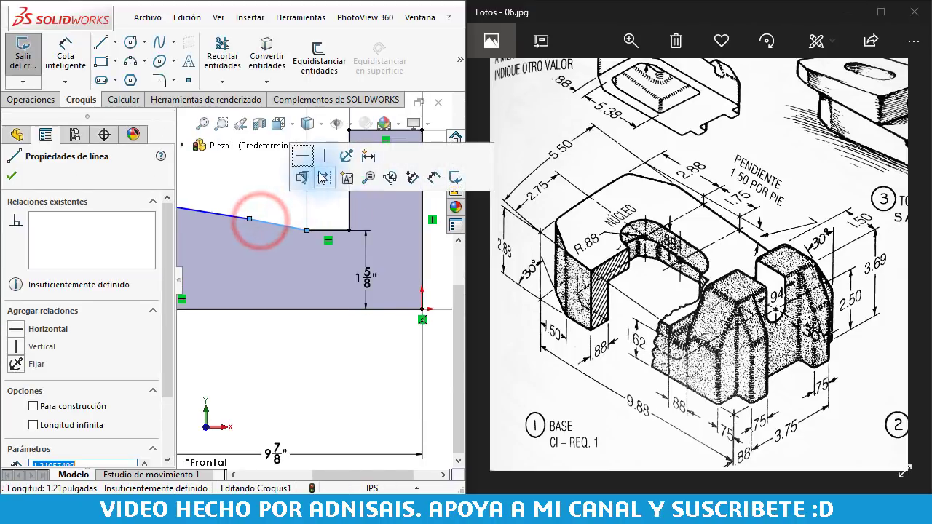
left_click(325, 155)
scroll(316, 320, "down", 2)
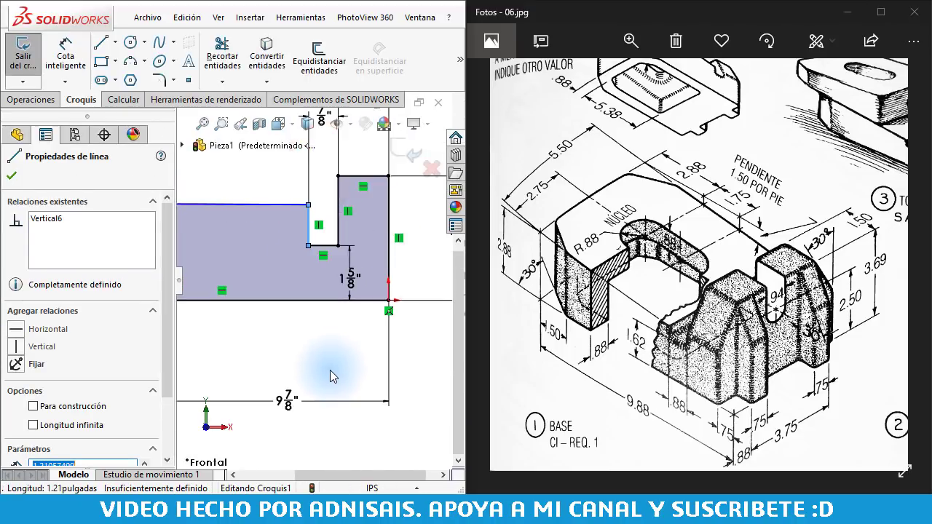
left_click(326, 370)
scroll(291, 291, "down", 3)
scroll(258, 288, "down", 2)
scroll(254, 292, "up", 3)
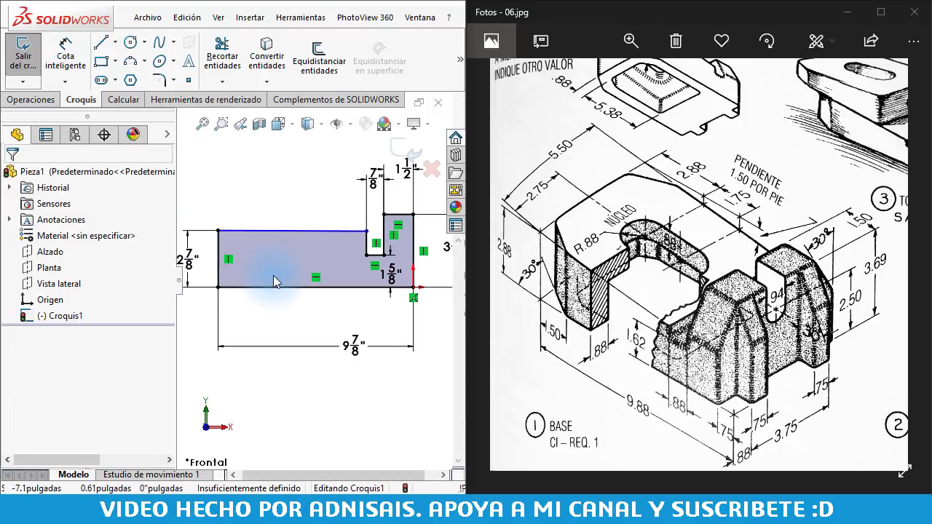
Switch the line tool to Construction Line.
left_click(115, 43)
left_click(133, 78)
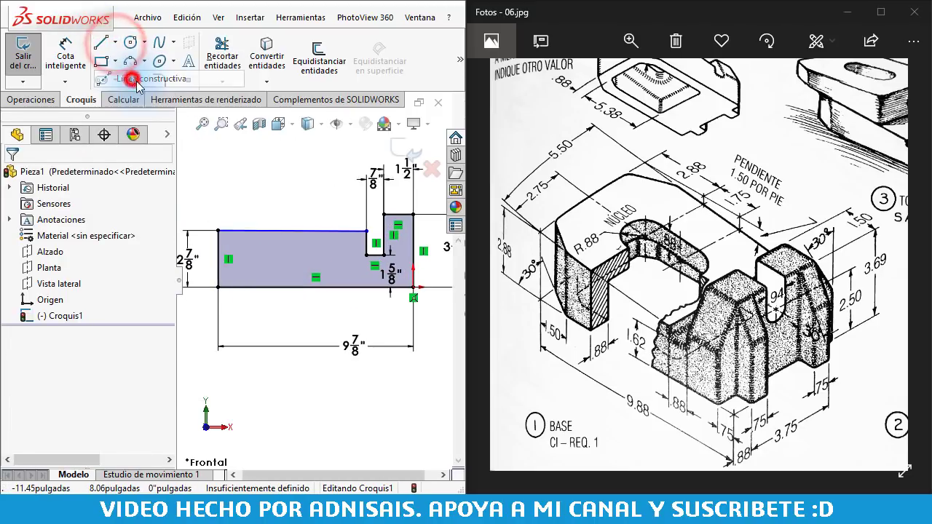
scroll(328, 182, "down", 2)
scroll(386, 241, "down", 2)
Draw a construction line right of the profile and dimension it 12" long.
scroll(408, 270, "up", 2)
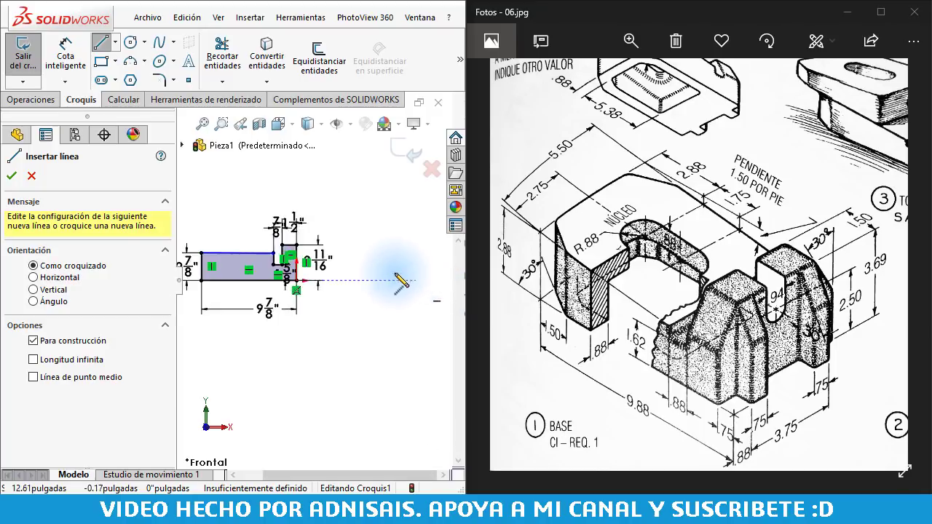
scroll(364, 247, "up", 2)
left_click(347, 239)
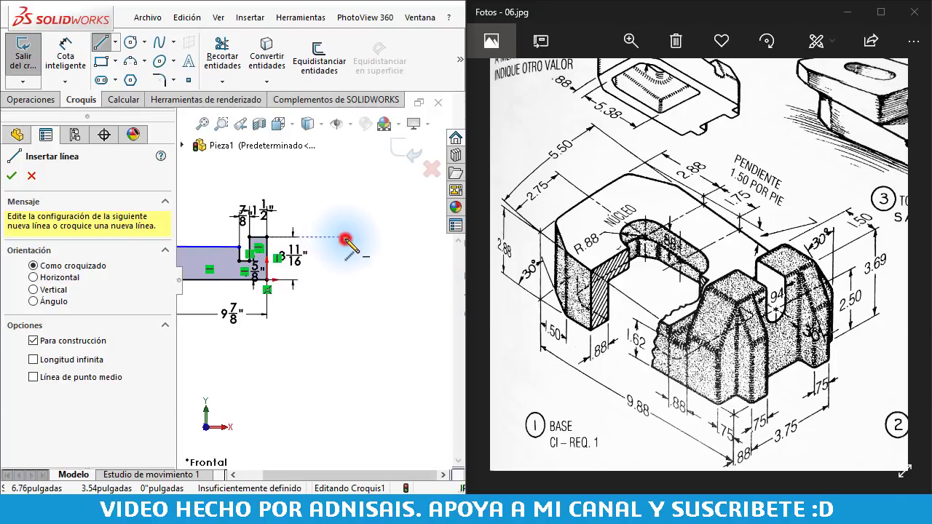
double_click(441, 260)
key("Escape")
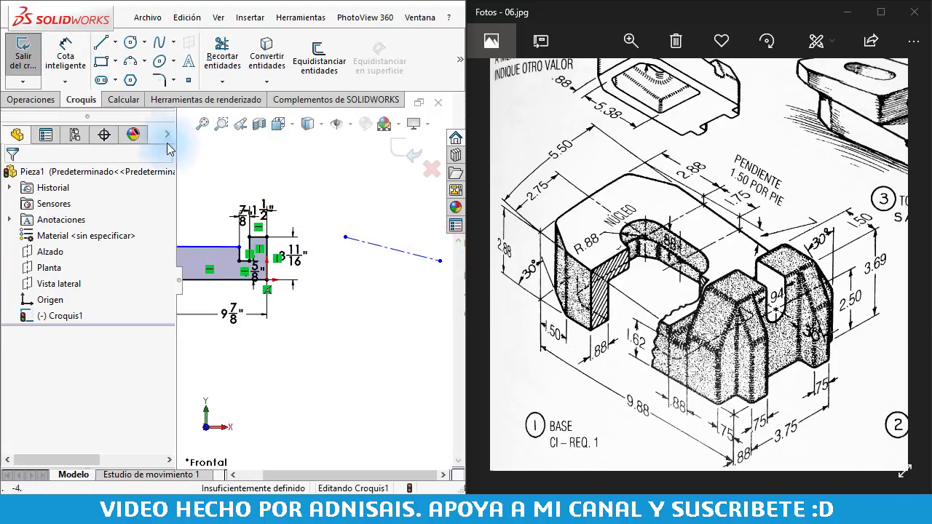
left_click(69, 51)
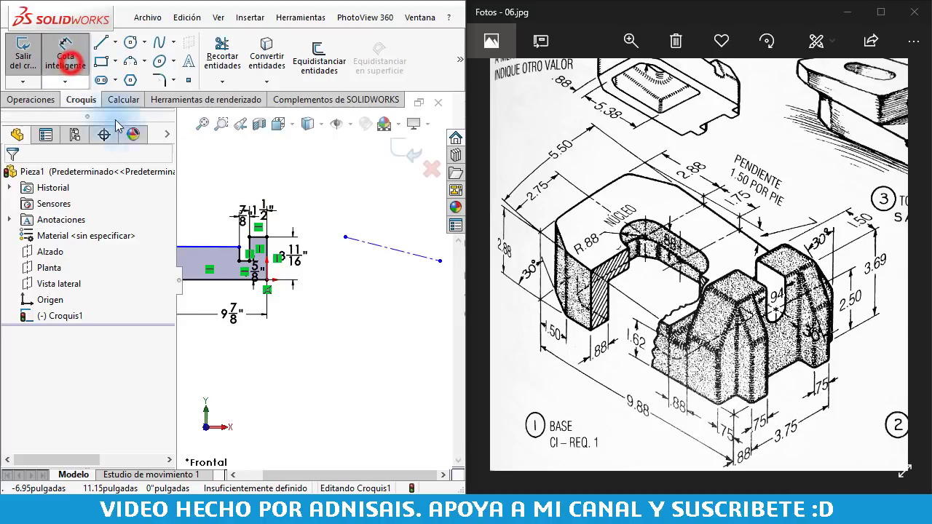
left_click(403, 255)
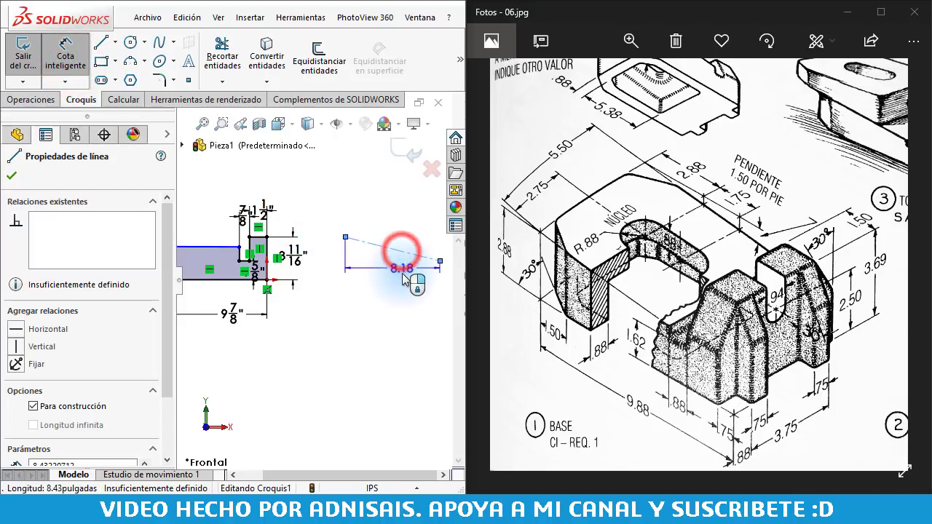
left_click(415, 355)
type("12")
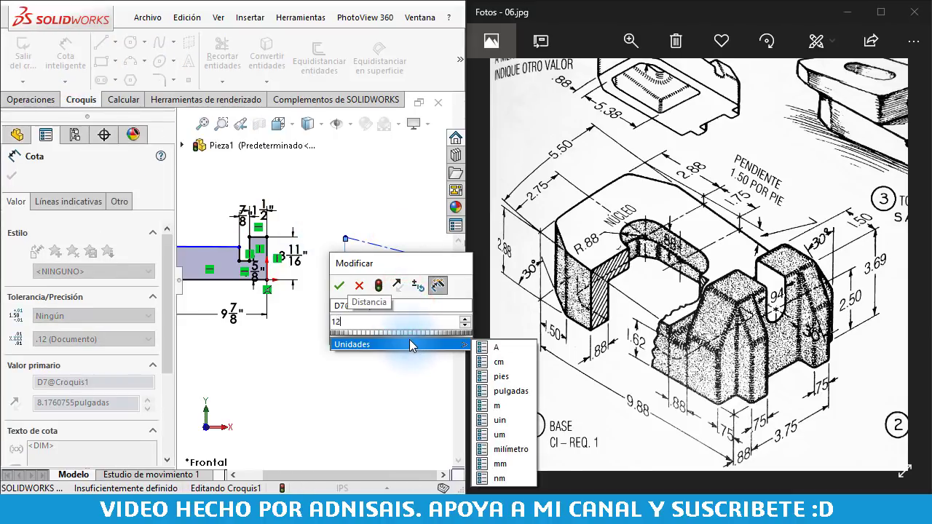
key("Return")
key("Escape")
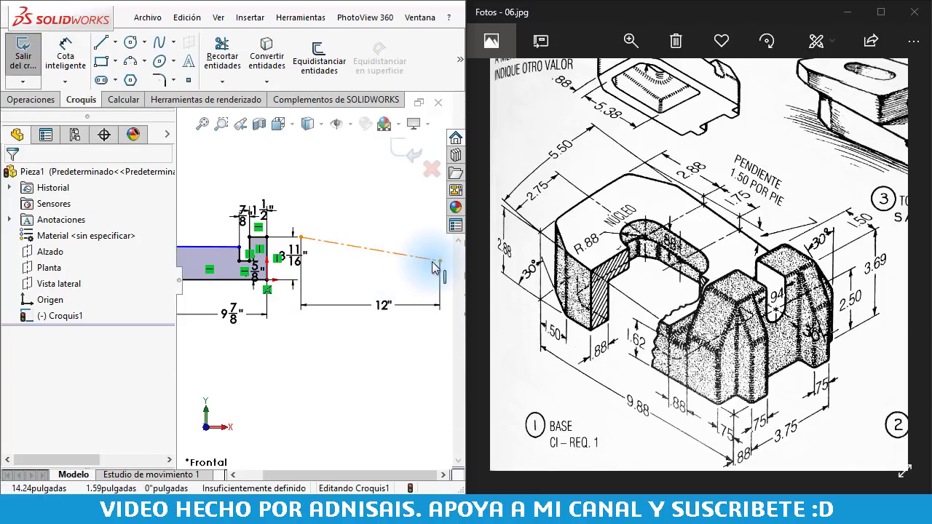
Reposition the construction line and dimension its vertical drop to 1 1/2".
left_click_drag(409, 266, 406, 270)
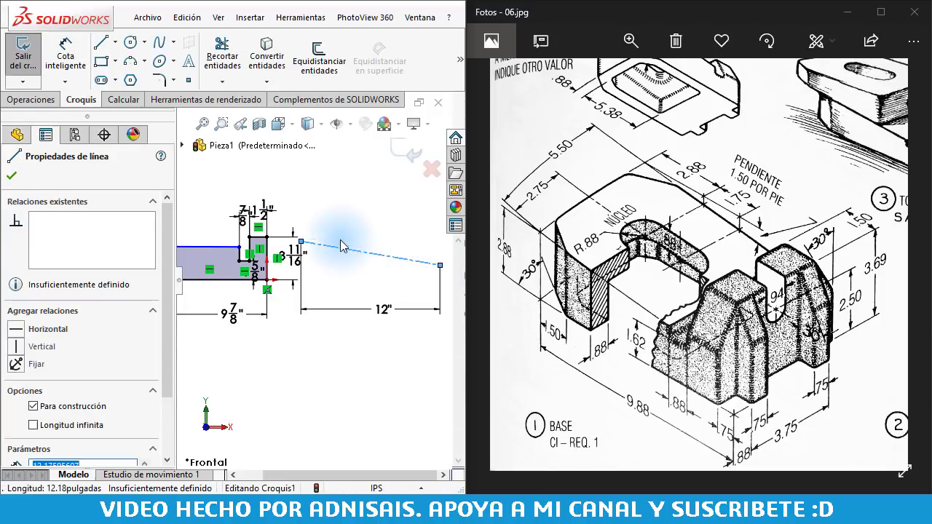
left_click_drag(305, 246, 334, 248)
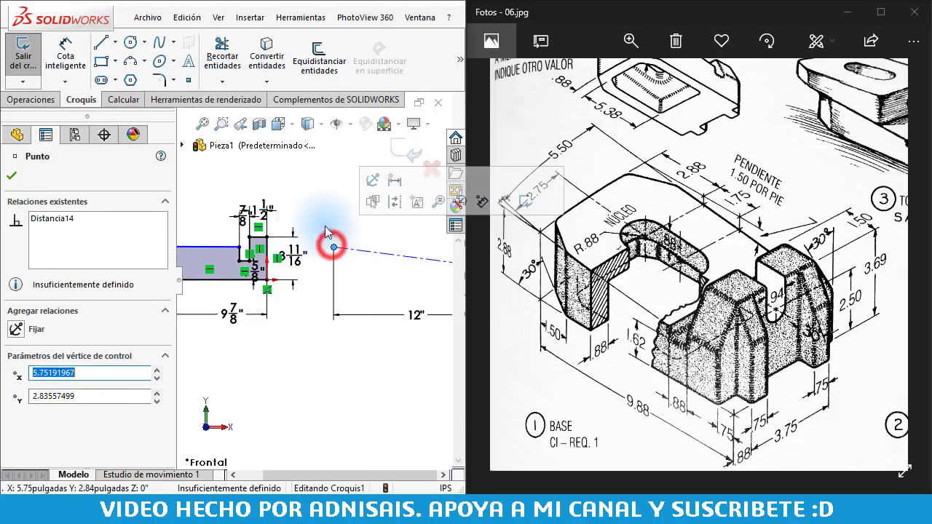
left_click(324, 214)
mouse_move(849, 309)
left_mouse_down()
mouse_move(692, 331)
mouse_move(474, 393)
left_mouse_up()
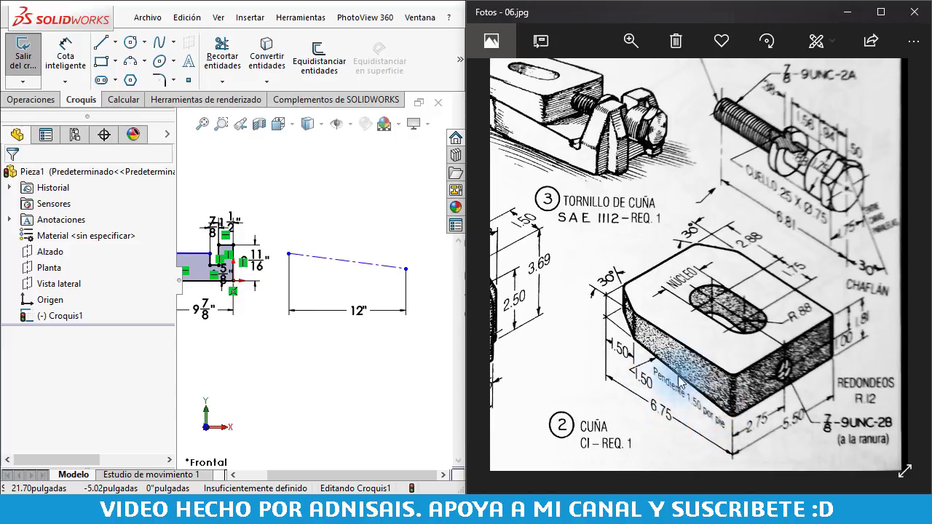
left_click(66, 56)
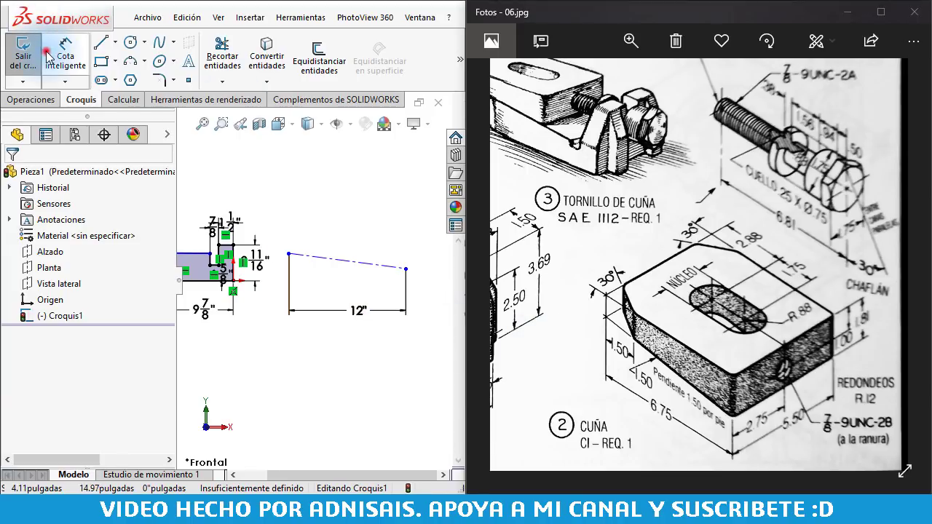
left_click(321, 260)
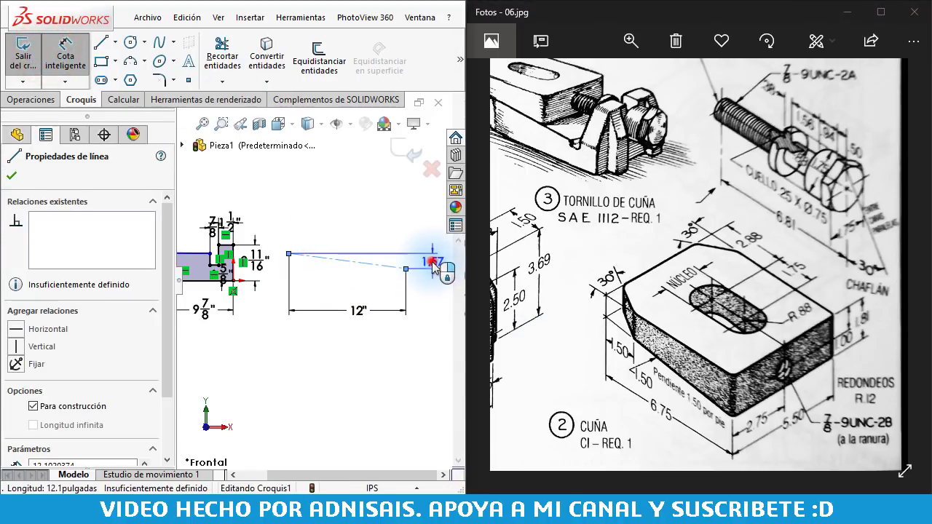
left_click(419, 285)
type("1.")
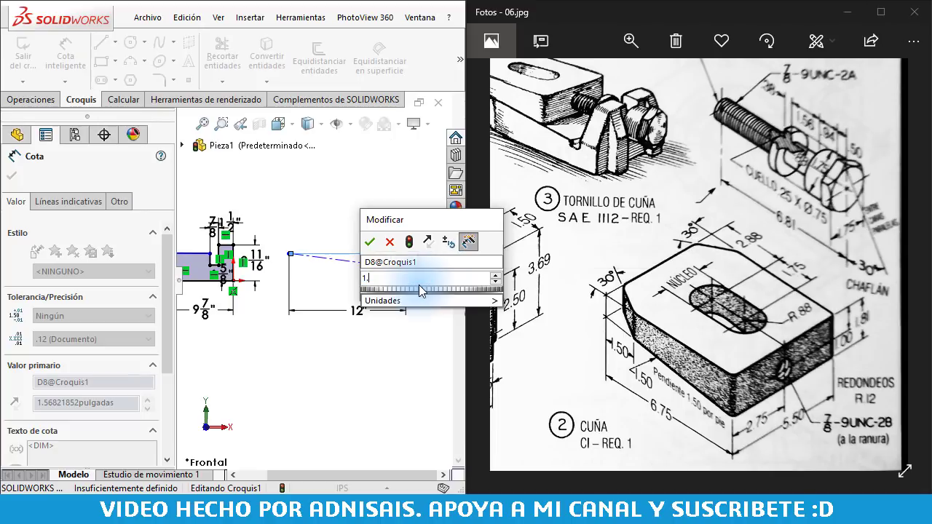
type("5")
key("Return")
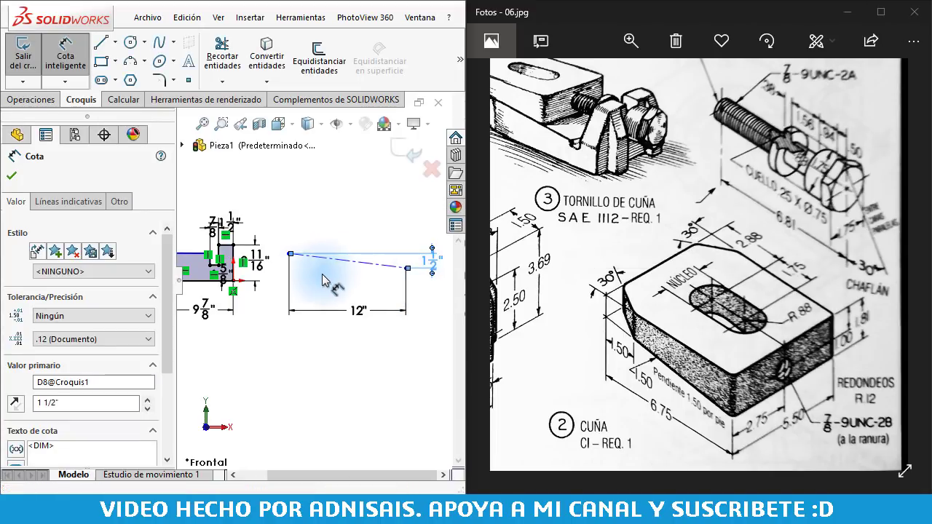
key("Escape")
Make the profile's top edge parallel to the construction slope line.
left_click(335, 260)
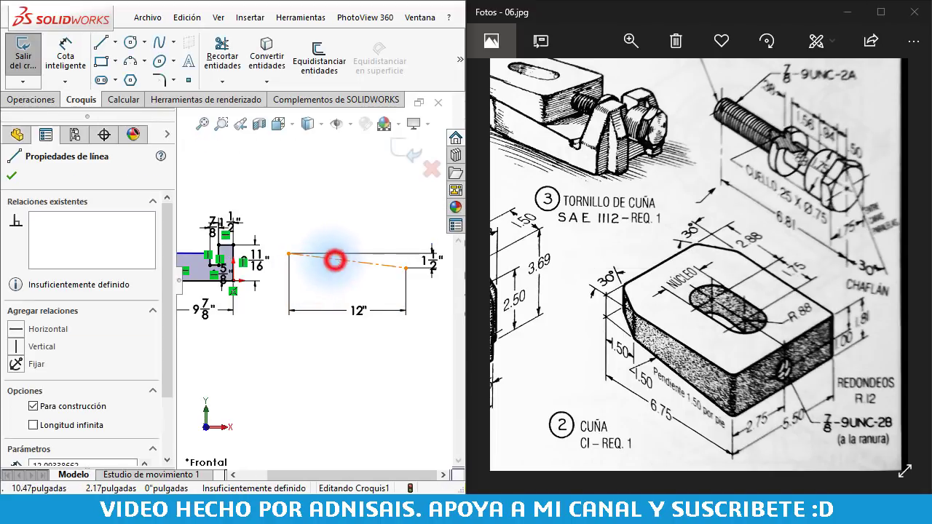
scroll(335, 260, "up", 2)
scroll(250, 271, "down", 1)
scroll(225, 272, "down", 1)
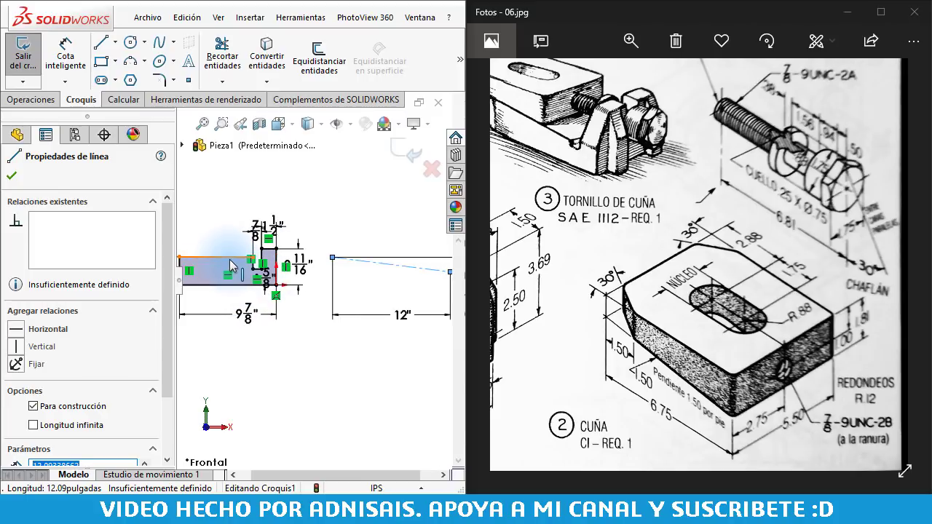
left_click(230, 262, "ctrl")
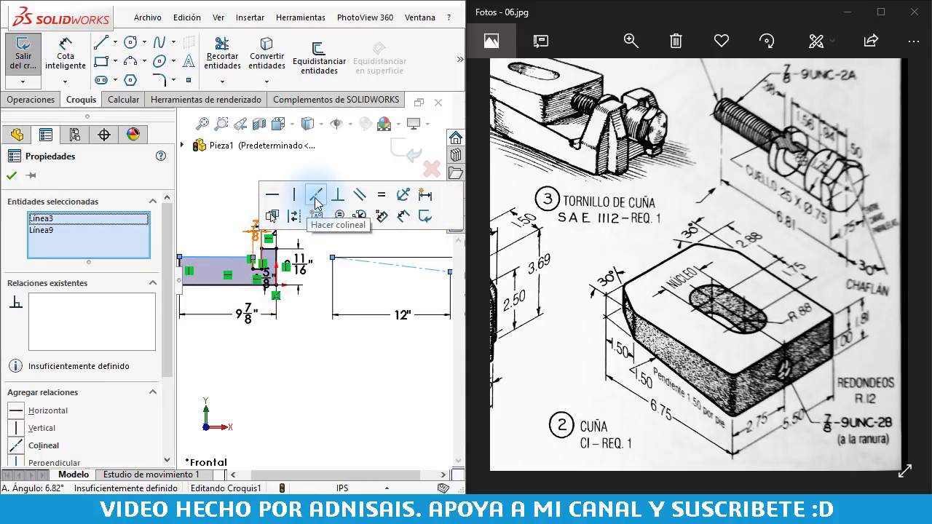
left_click(357, 197)
left_click(238, 186)
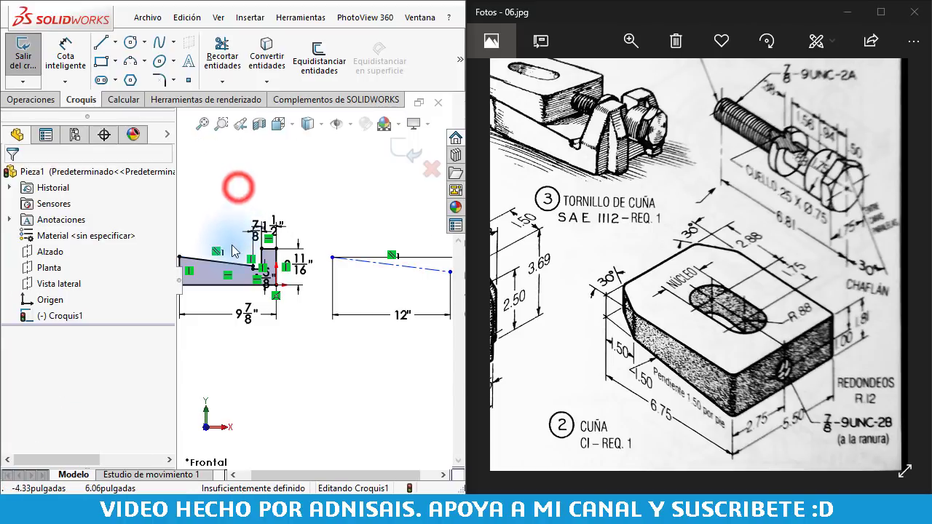
scroll(214, 263, "down", 2)
scroll(207, 280, "down", 2)
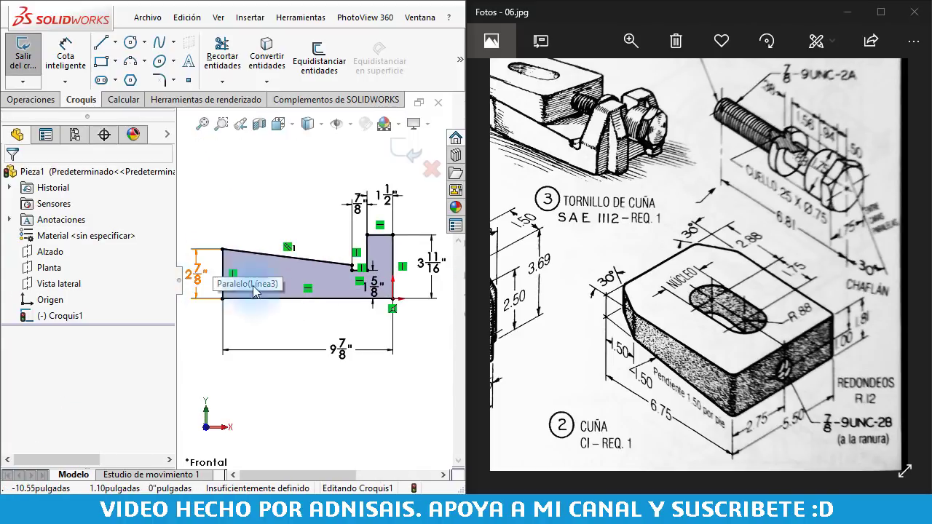
left_click(332, 405)
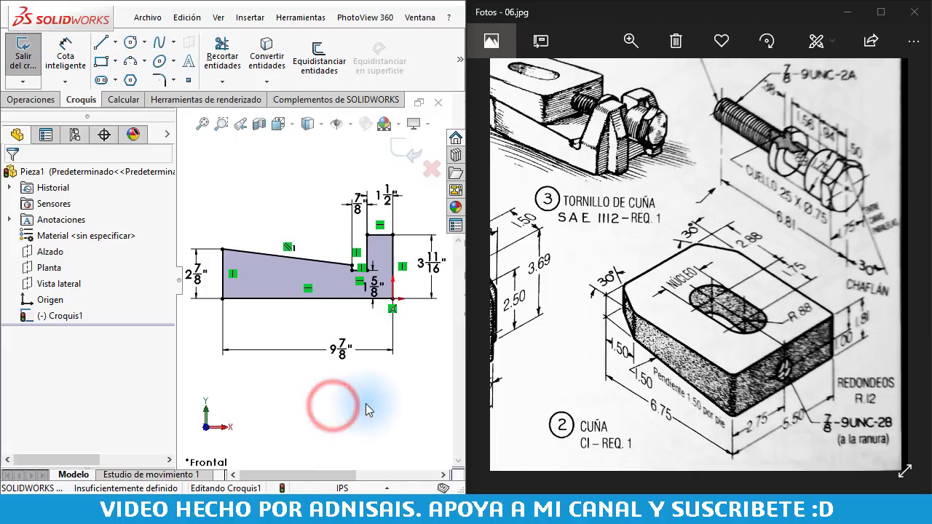
Extrude Croquis1 5.5" with Plano medio into the solid Saliente-Extruir1.
mouse_move(638, 360)
left_mouse_down()
mouse_move(919, 318)
mouse_move(918, 332)
left_mouse_up()
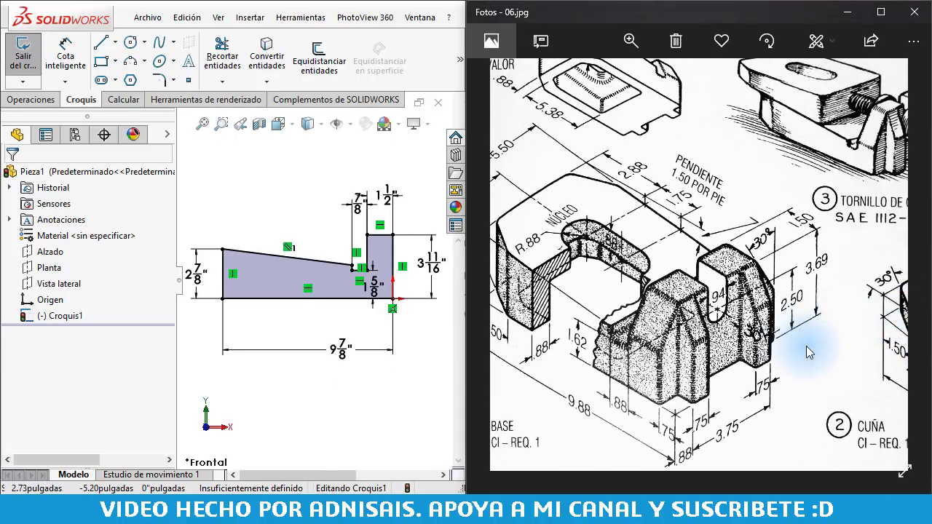
left_click_drag(805, 346, 854, 345)
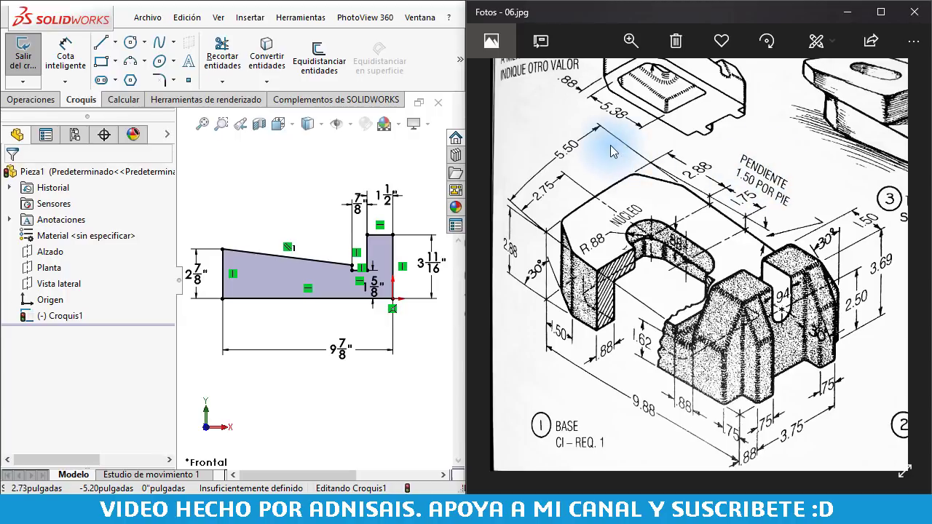
left_click(34, 100)
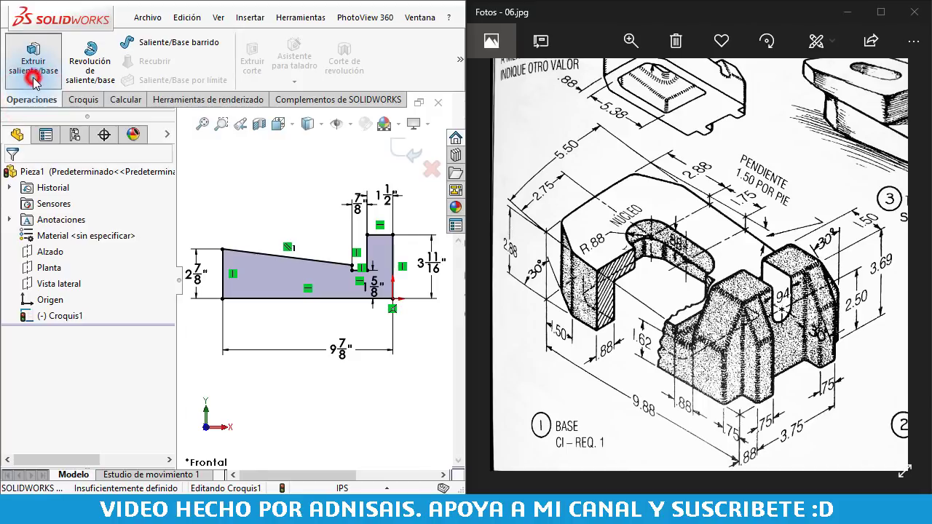
left_click(32, 76)
left_click(73, 263)
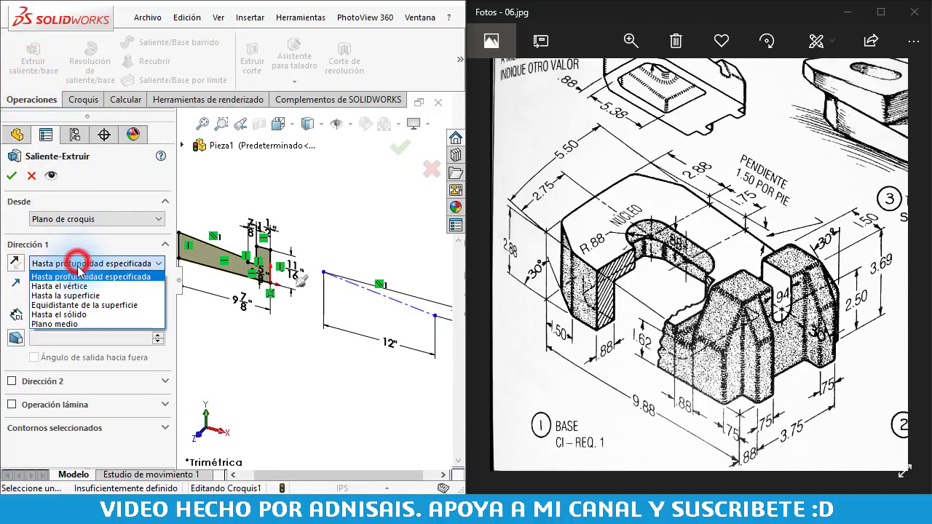
left_click(80, 324)
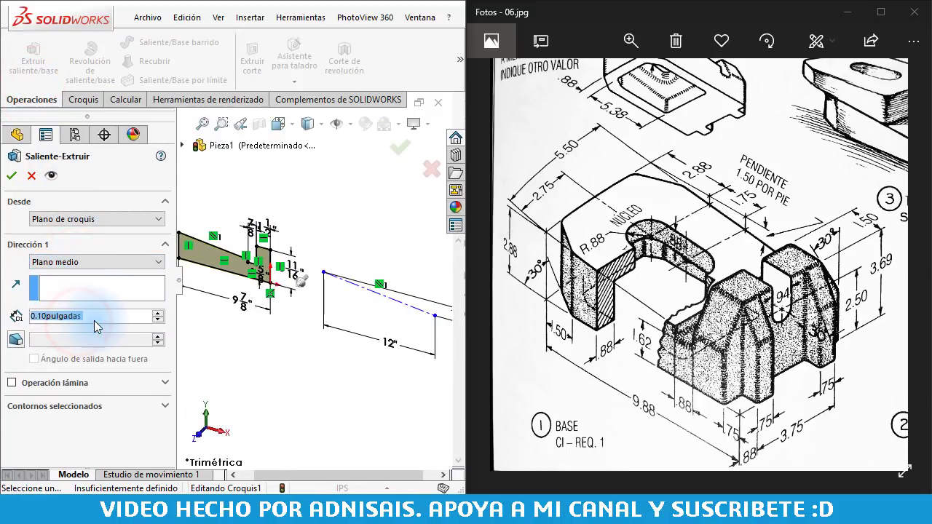
type("5.5")
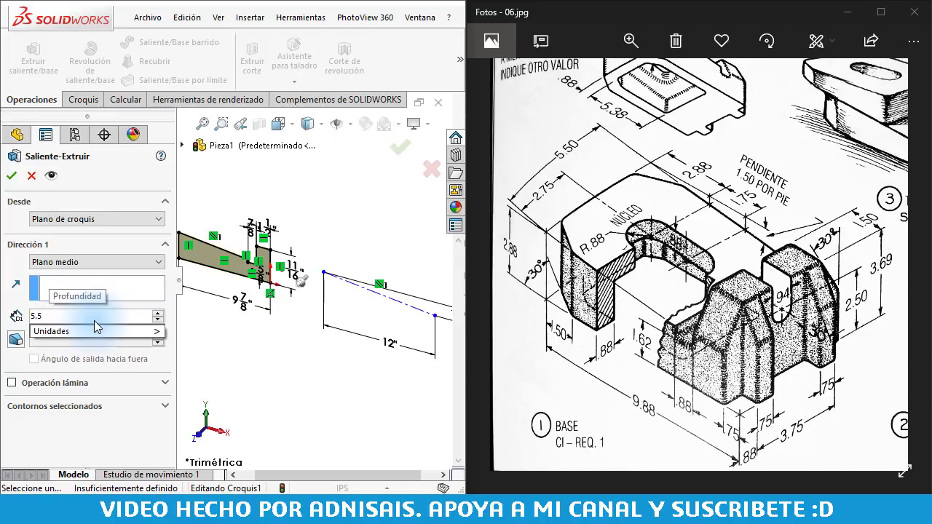
left_click(11, 180)
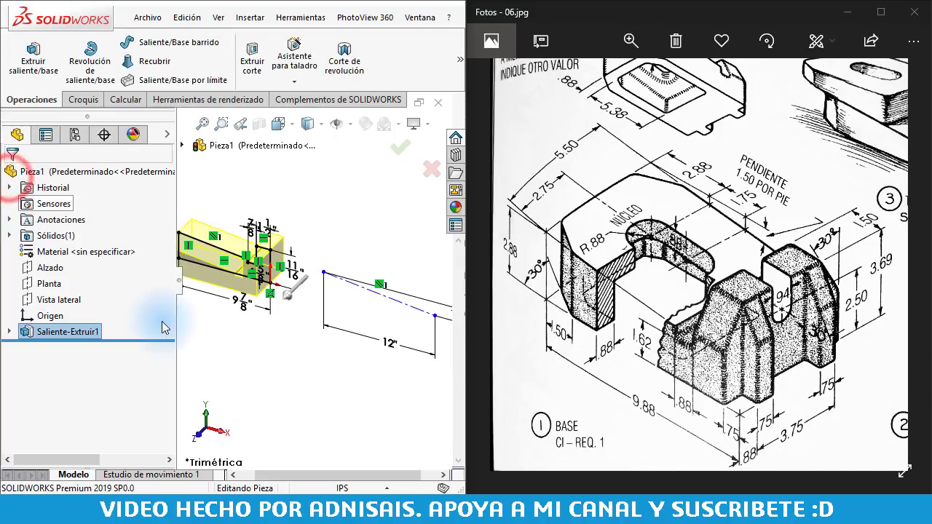
left_click(246, 355)
scroll(231, 282, "up", 2)
Frame the model and select the block's front face as the new sketch face.
scroll(219, 263, "down", 2)
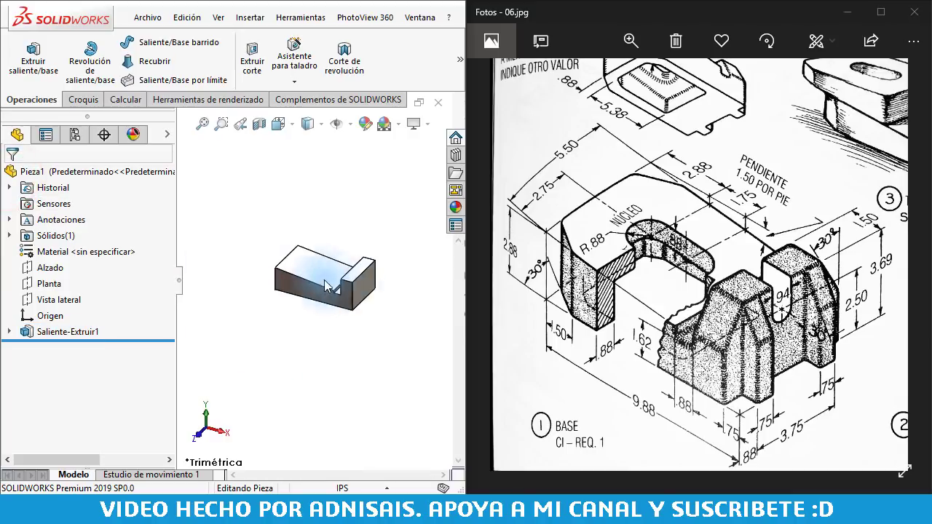
scroll(306, 269, "down", 1)
scroll(291, 278, "down", 1)
scroll(304, 277, "down", 1)
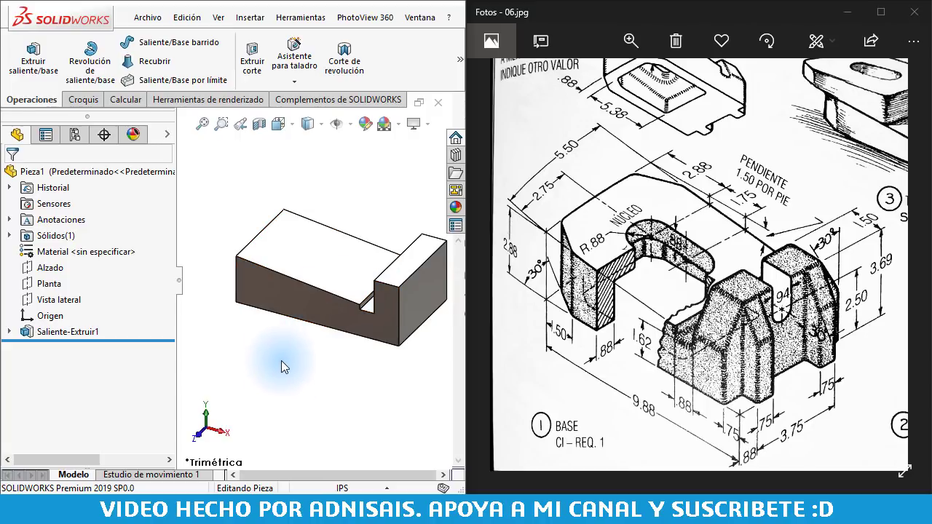
left_click(274, 173)
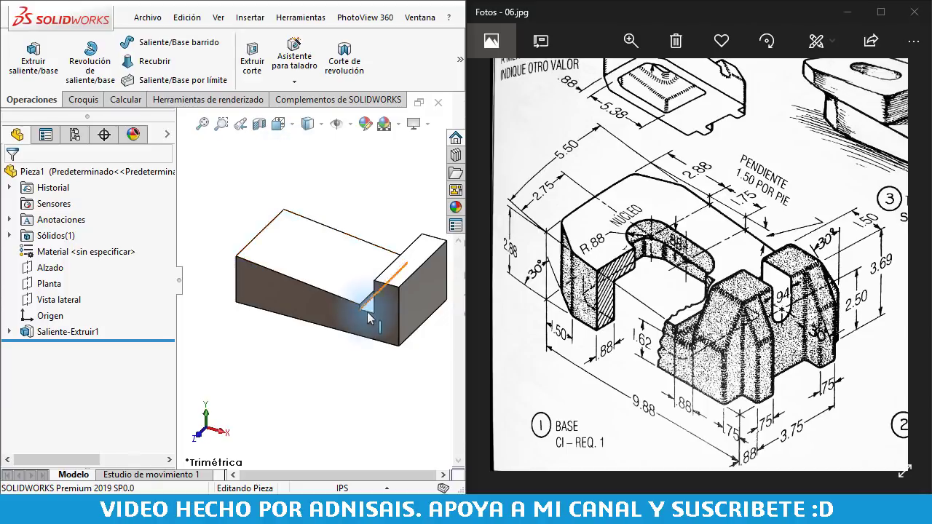
key("f")
scroll(400, 306, "down", 2)
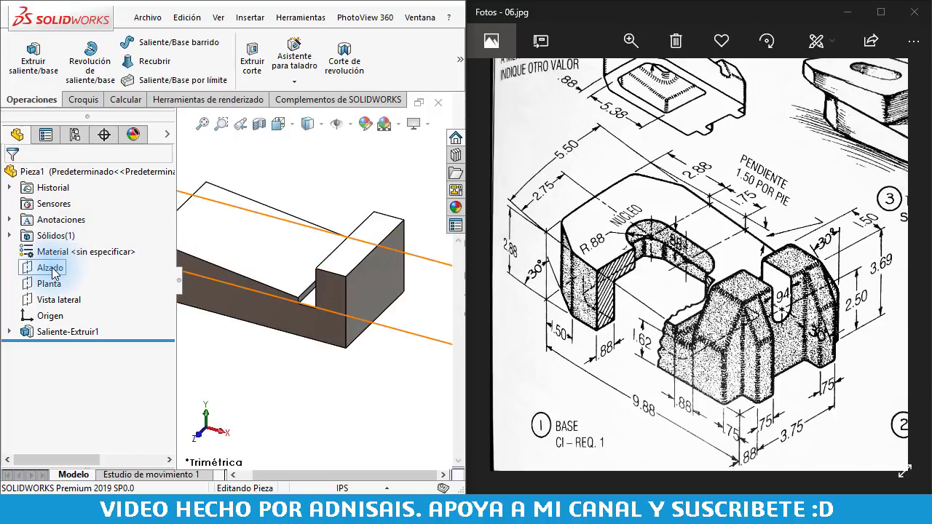
left_click(337, 327)
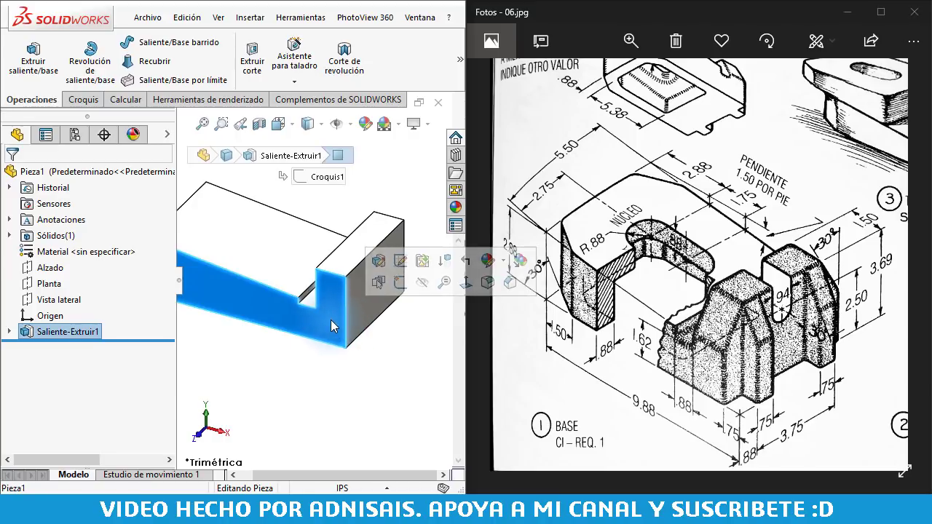
Start a sketch on the front face and draw a closed four-line profile with a slanted edge at the block's right end.
left_click(91, 102)
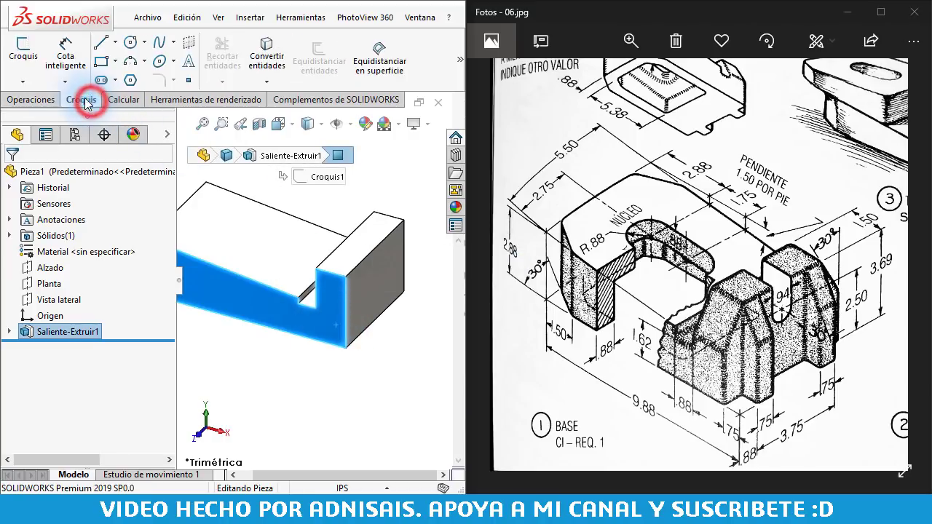
left_click(39, 65)
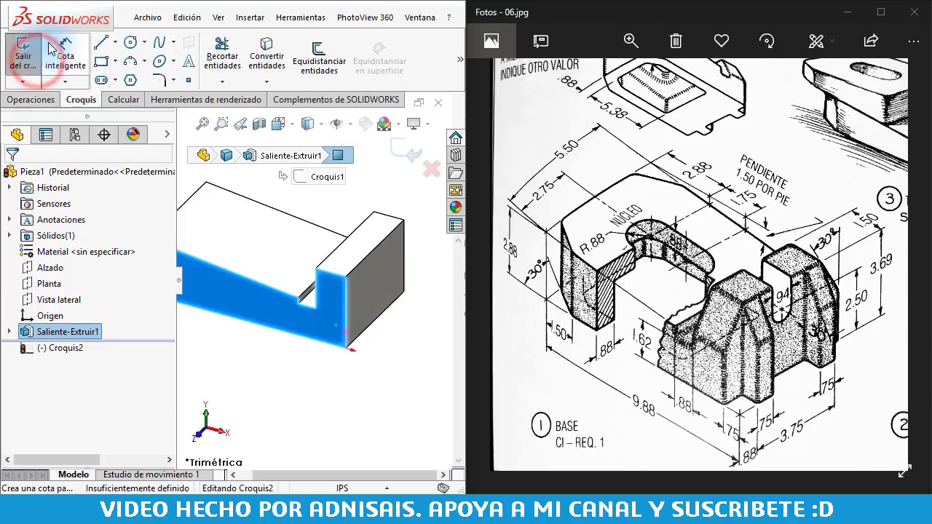
left_click(99, 48)
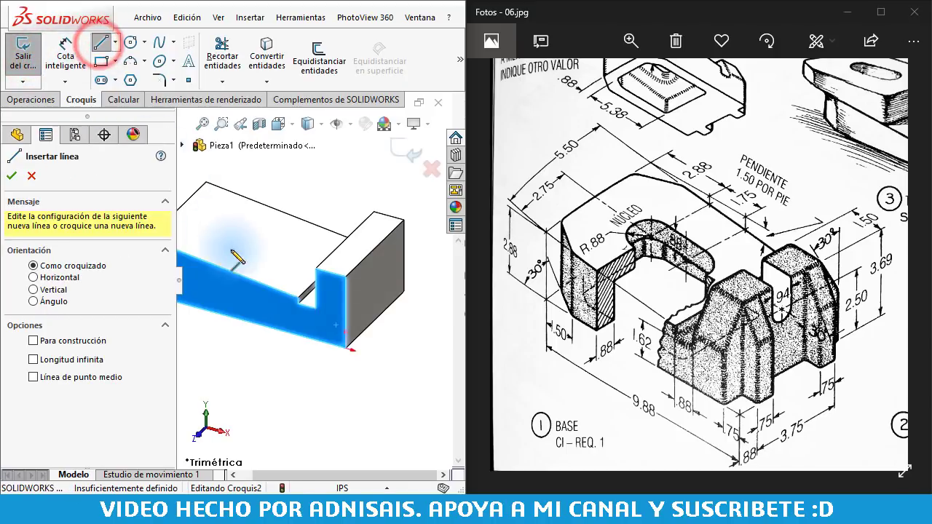
key("ctrl+8")
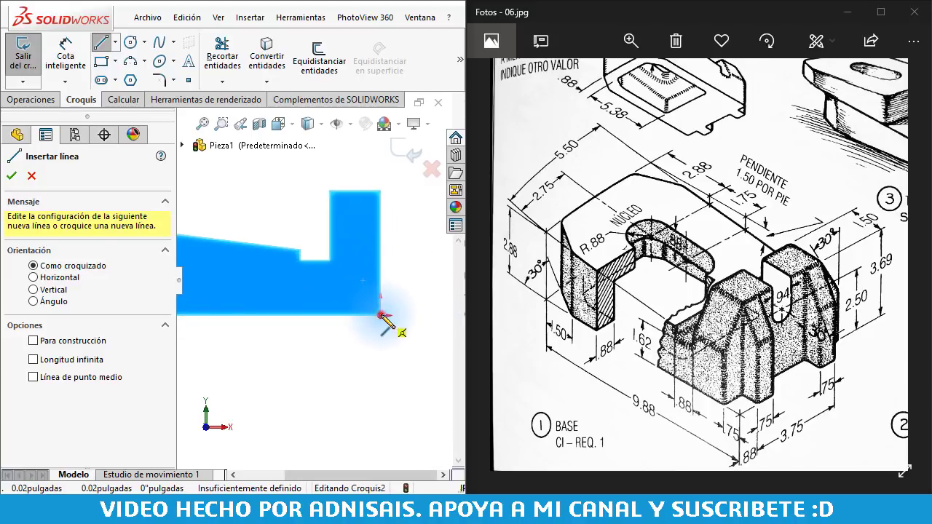
left_click(380, 314)
left_click(380, 191)
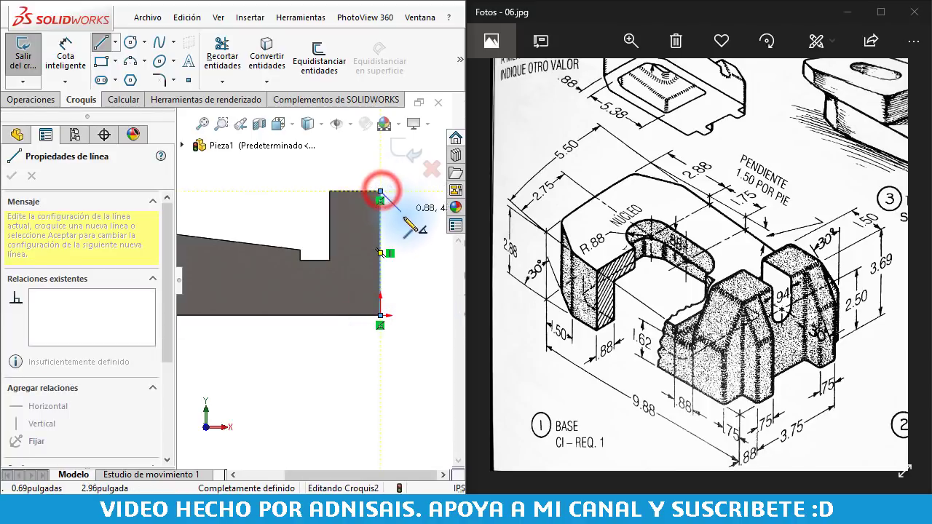
left_click(420, 245)
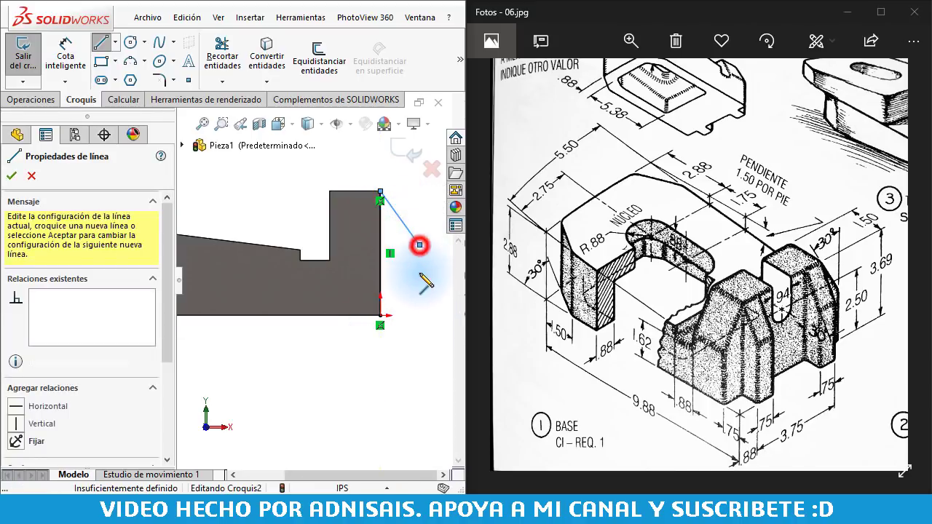
left_click(419, 314)
left_click(381, 315)
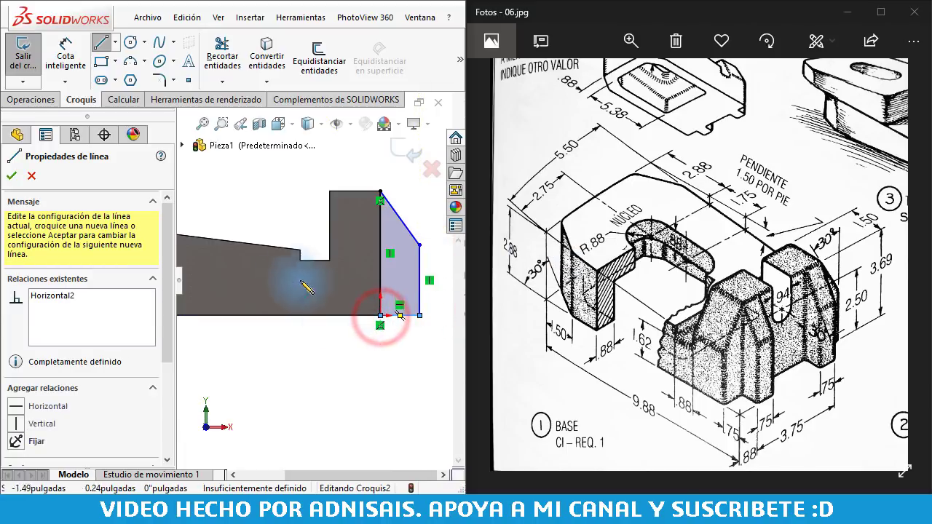
key("Escape")
Dimension the profile's bottom edge to 0.75 inches wide.
left_click(65, 64)
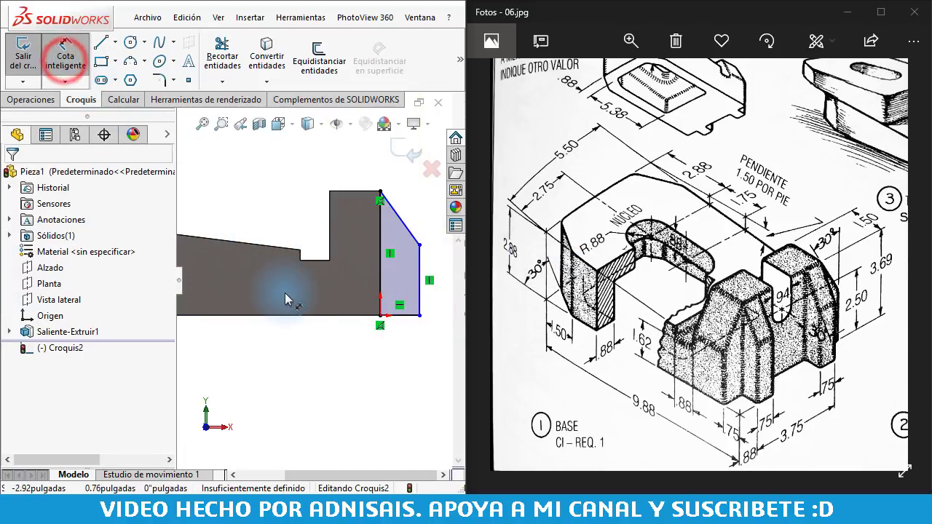
left_click(410, 318)
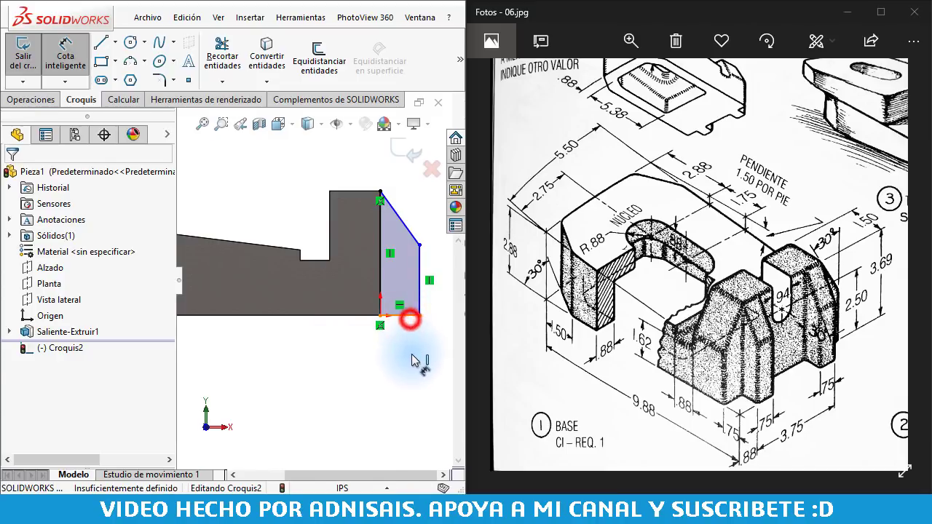
left_click(410, 364)
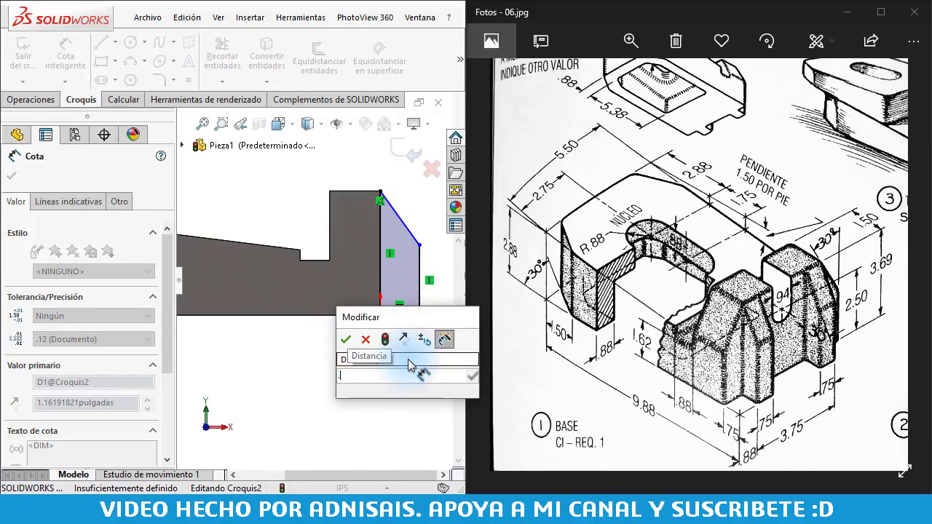
type("75")
key("Return")
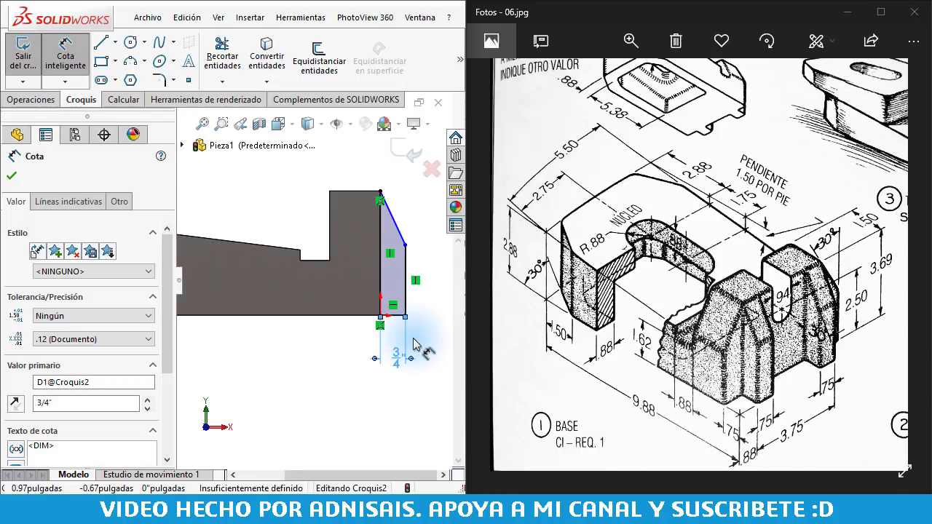
Set a 30° angle between the slanted and vertical edges to fully define the sketch.
scroll(413, 344, "up", 1)
scroll(402, 275, "up", 1)
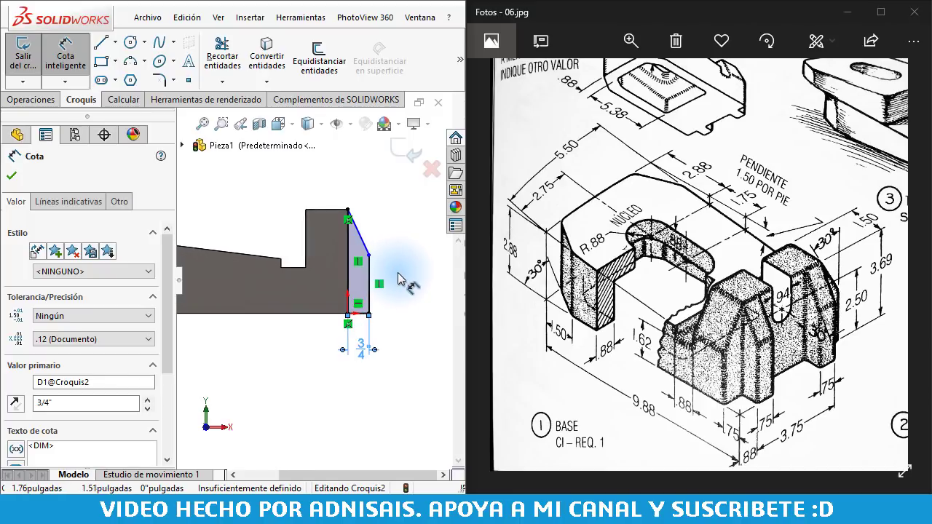
scroll(399, 277, "down", 1)
scroll(390, 244, "down", 1)
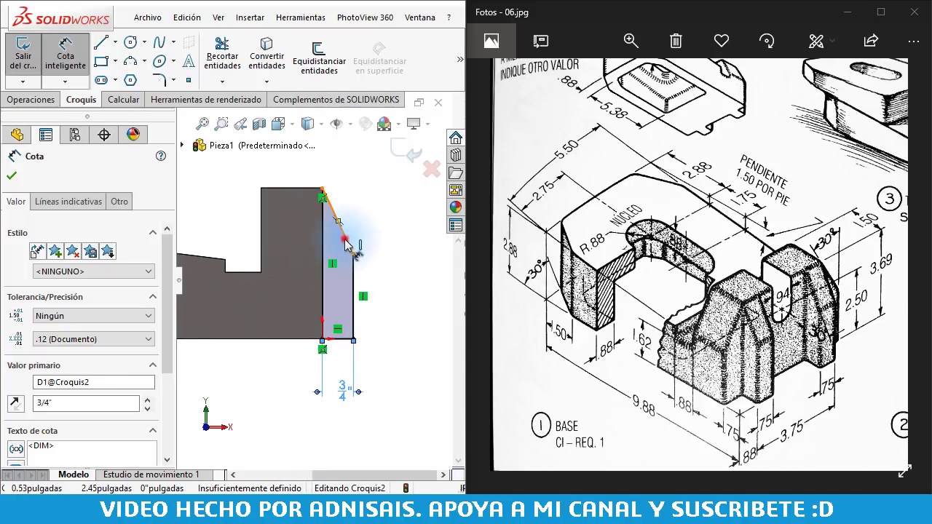
left_click(346, 242)
left_click(325, 252)
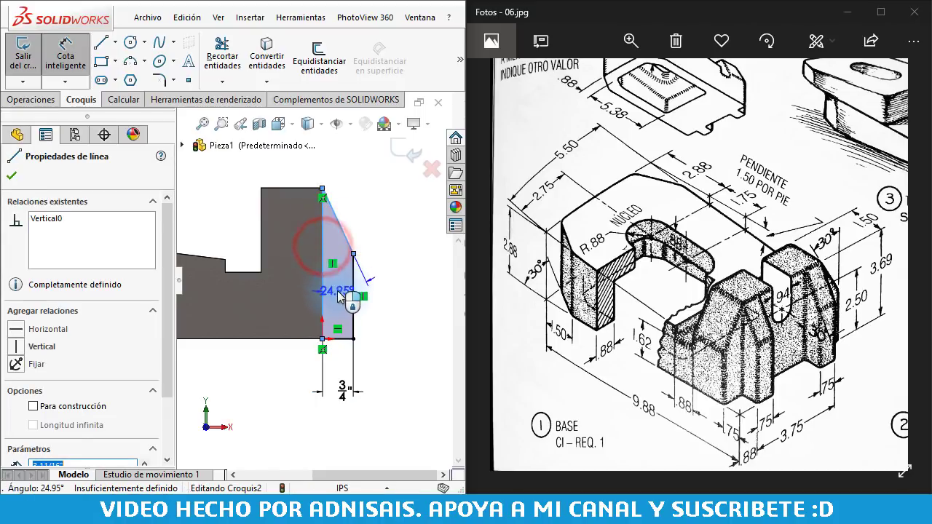
left_click(342, 298)
type("30")
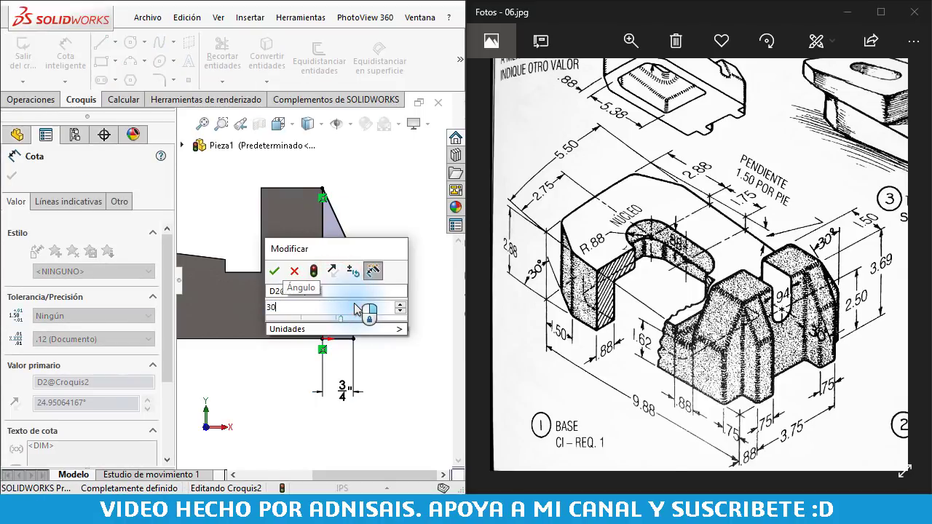
key("Return")
key("Escape")
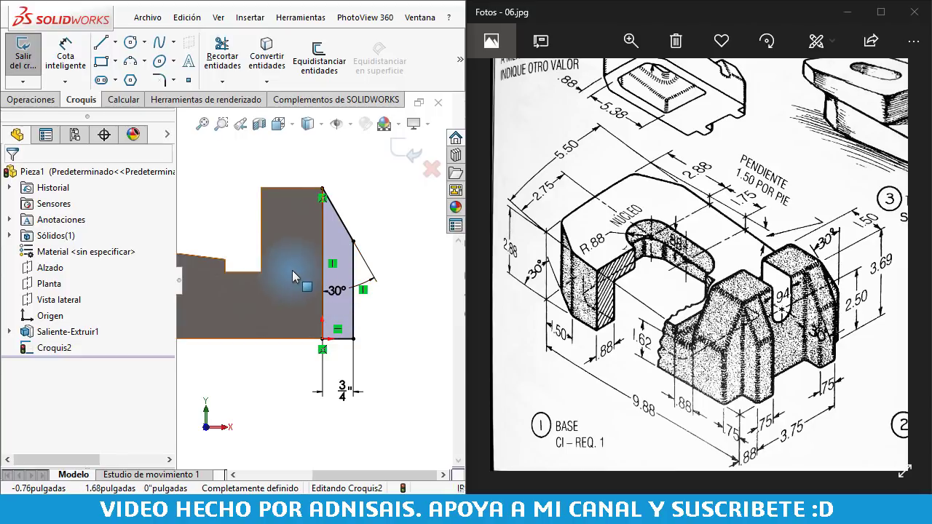
left_click(31, 99)
left_click(40, 78)
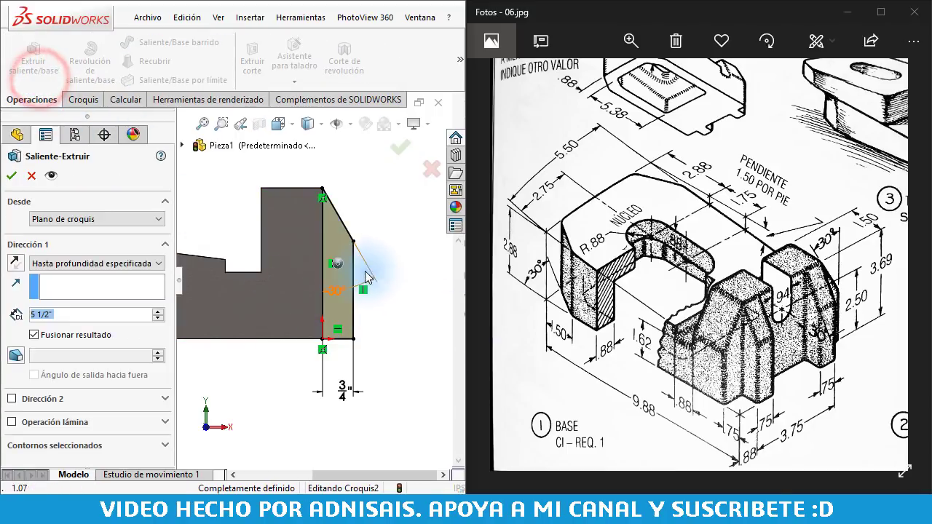
Reverse the boss extrusion direction and set its depth to 3/4 inch.
mouse_move(304, 247)
middle_mouse_down()
mouse_move(267, 275)
mouse_move(273, 289)
middle_mouse_up()
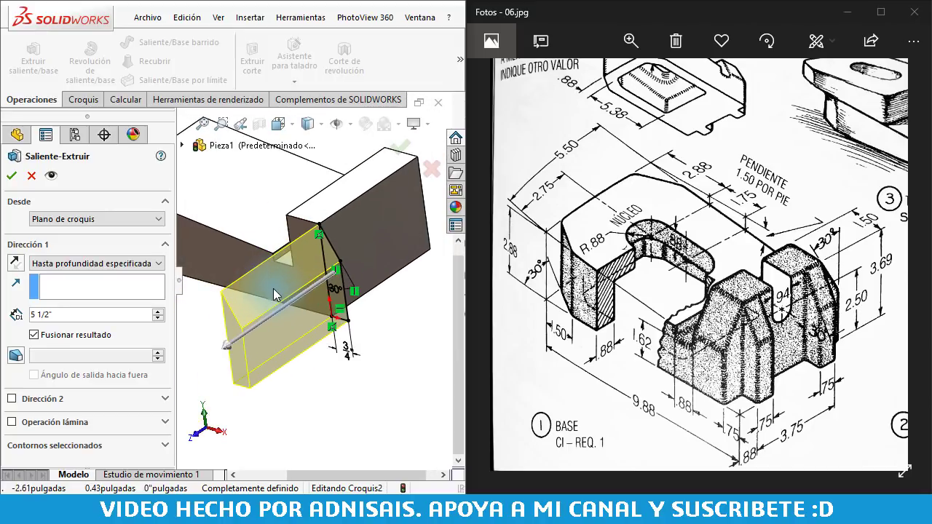
left_click(15, 262)
left_click(63, 314)
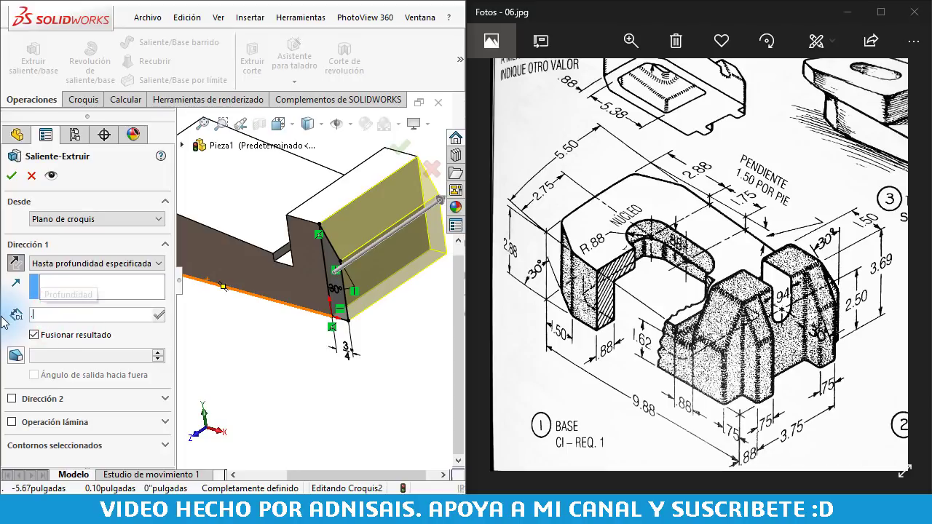
type("75")
key("Return")
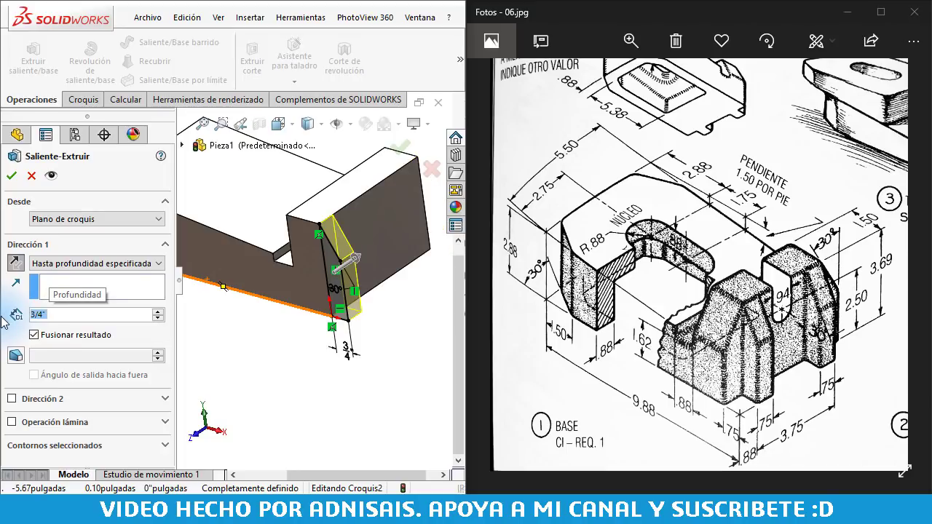
Start the extrusion from a reversed 7/8-inch offset (Equidistancia) and accept the boss.
left_click(38, 217)
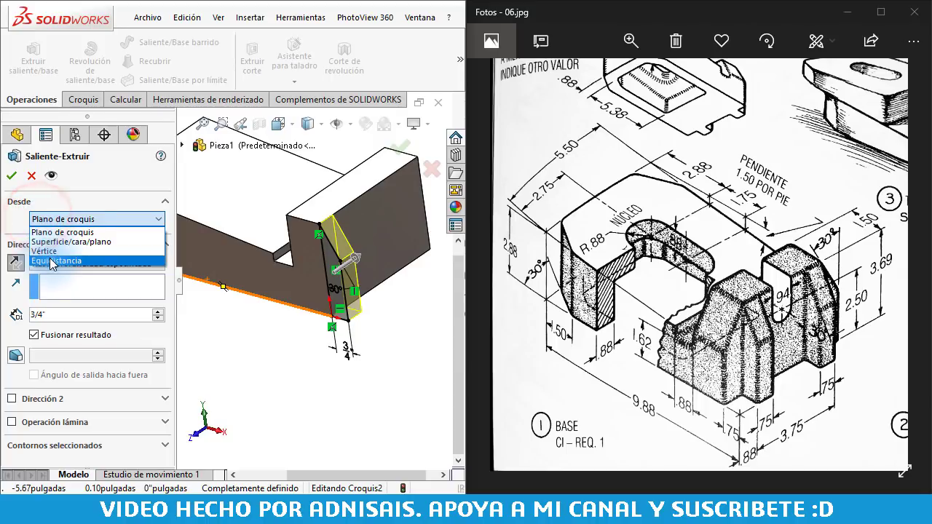
left_click(53, 261)
left_click_drag(53, 246, 24, 245)
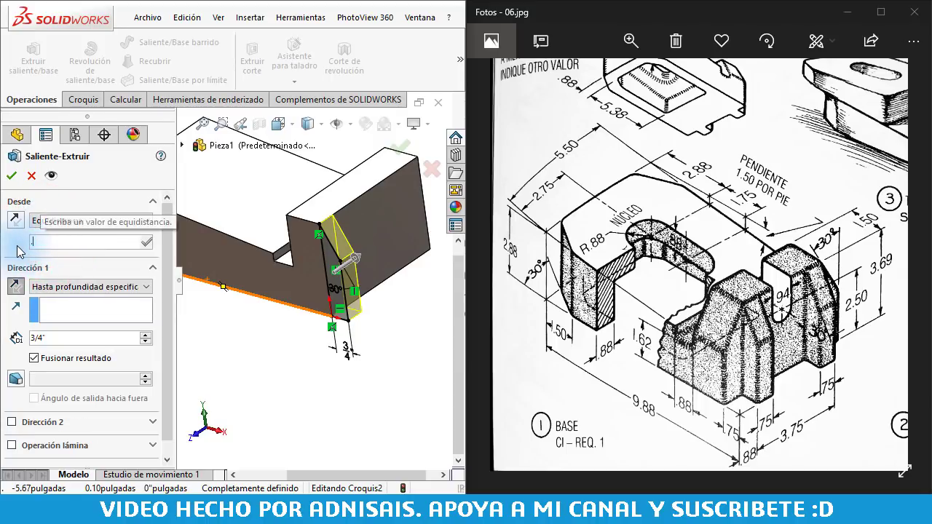
type(".875")
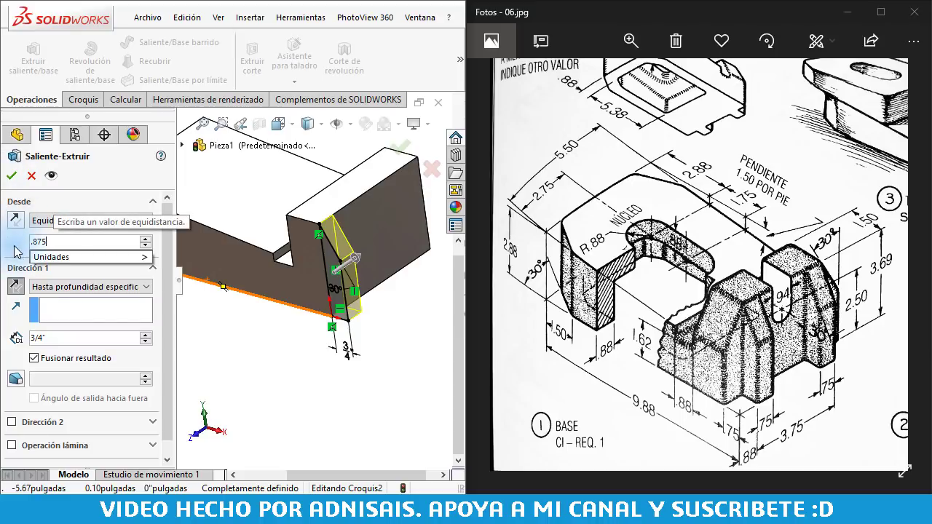
left_click(18, 251)
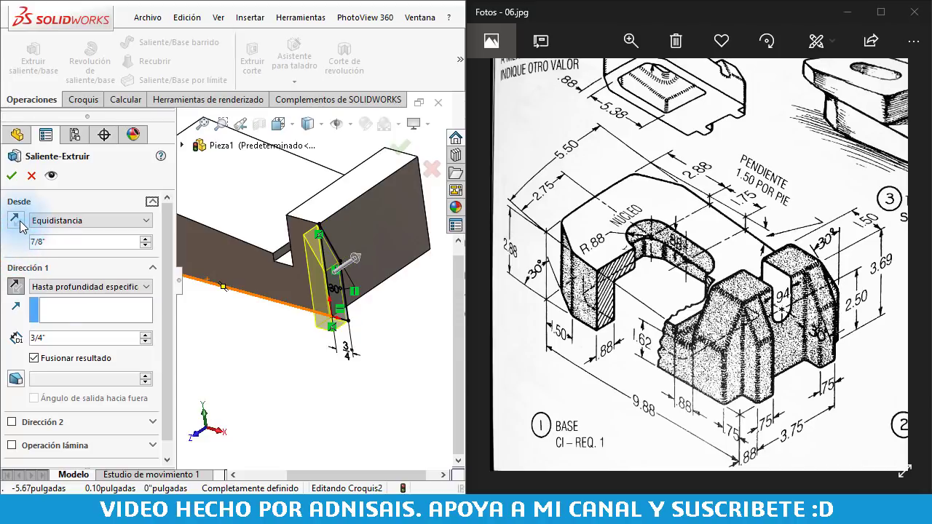
left_click(16, 221)
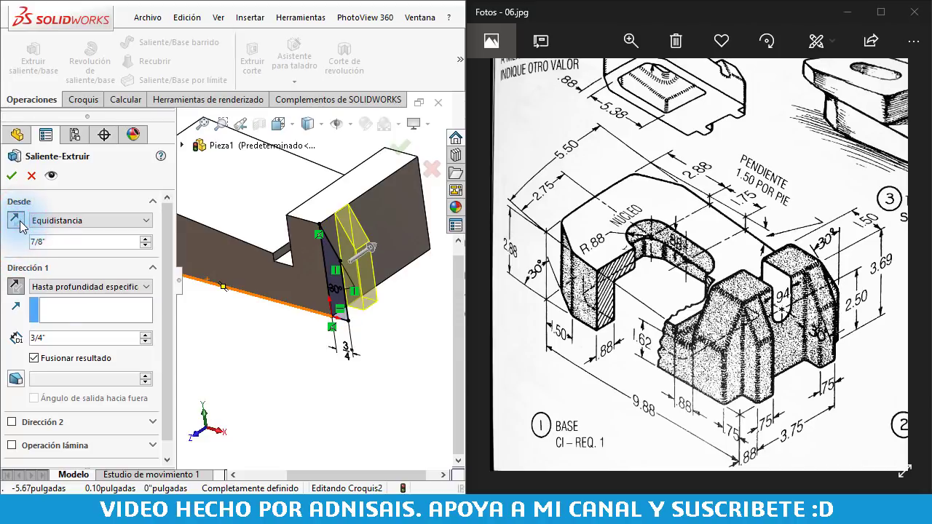
left_click(13, 177)
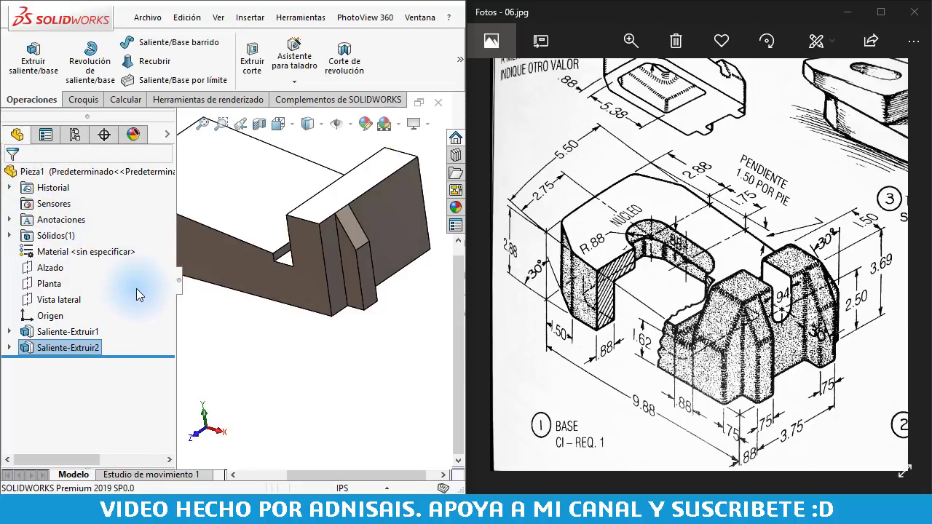
View the part isometrically and start a new sketch on the narrow face beside the rib.
scroll(291, 270, "up", 1)
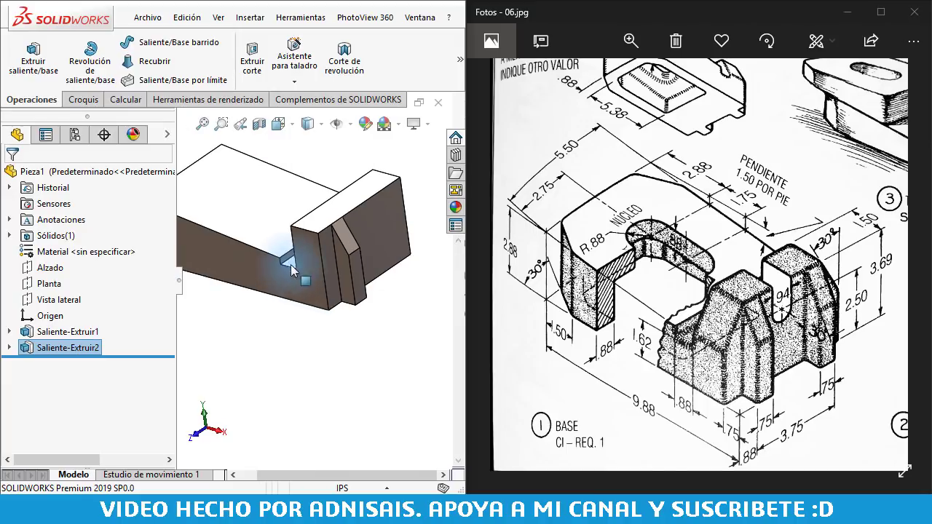
scroll(248, 241, "up", 1)
scroll(240, 256, "up", 1)
scroll(222, 267, "up", 1)
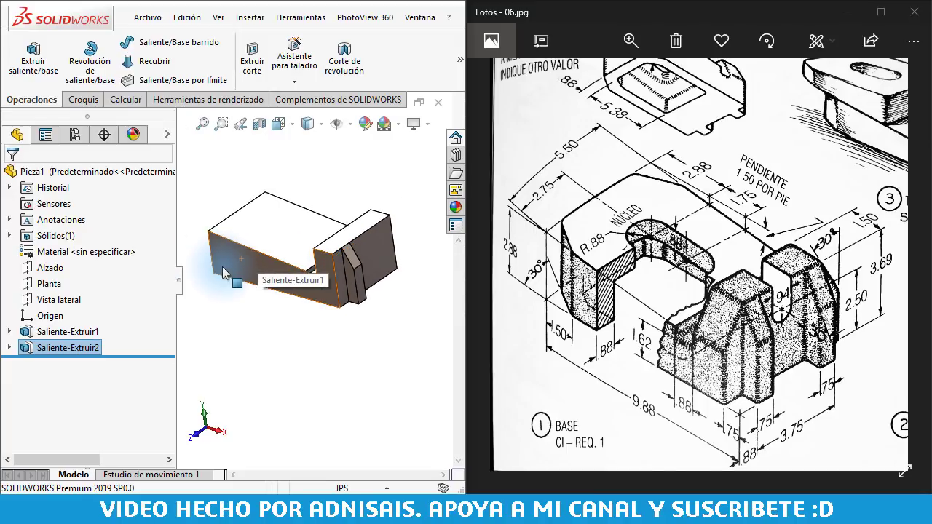
scroll(222, 267, "down", 1)
key("ctrl+7")
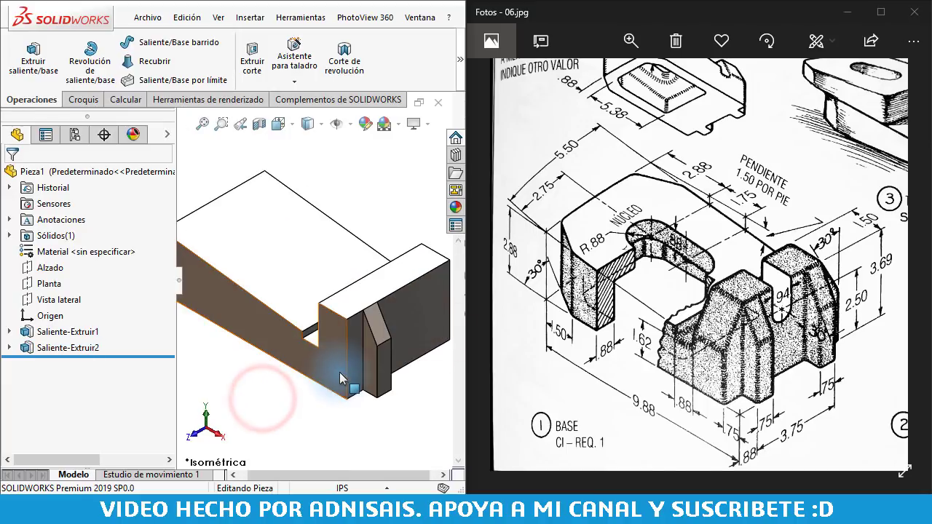
scroll(348, 324, "down", 1)
scroll(349, 322, "down", 1)
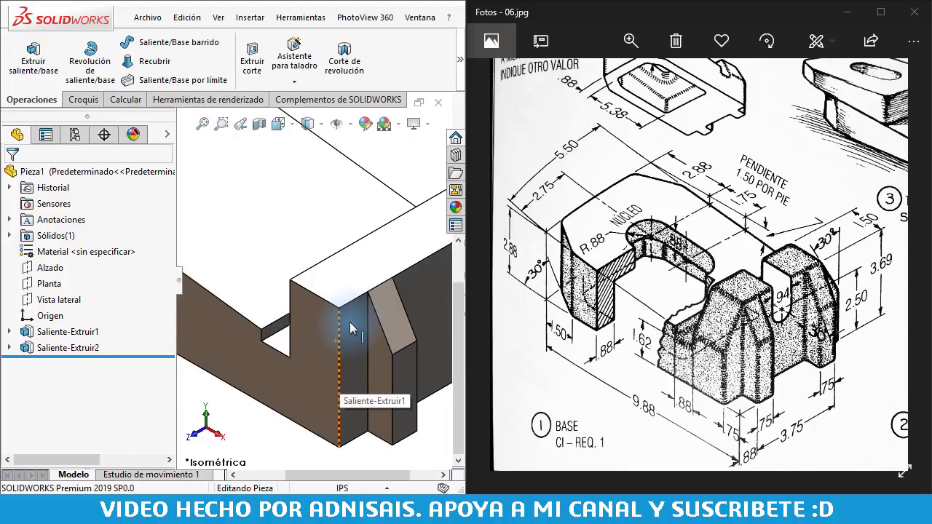
left_click(357, 310)
left_click(422, 266)
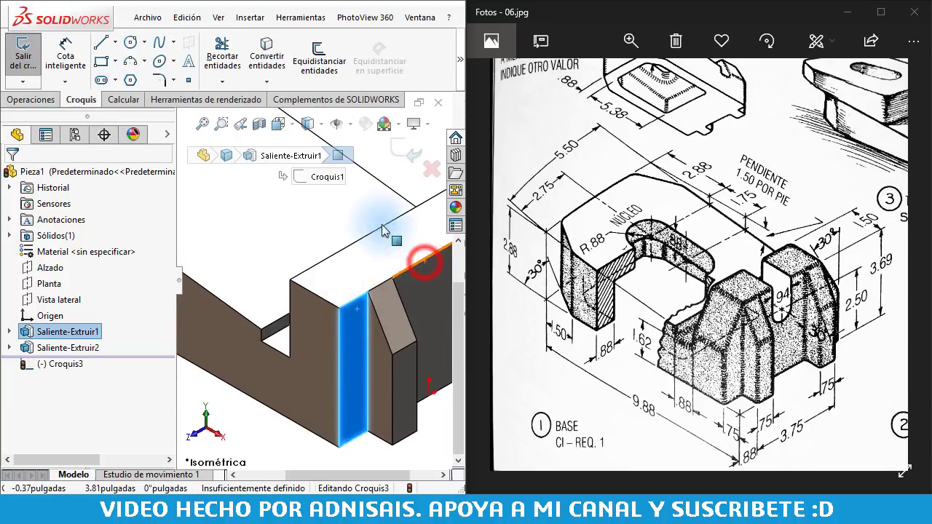
Draw a closed triangle on the face with a slanted and a vertical edge.
left_click(102, 44)
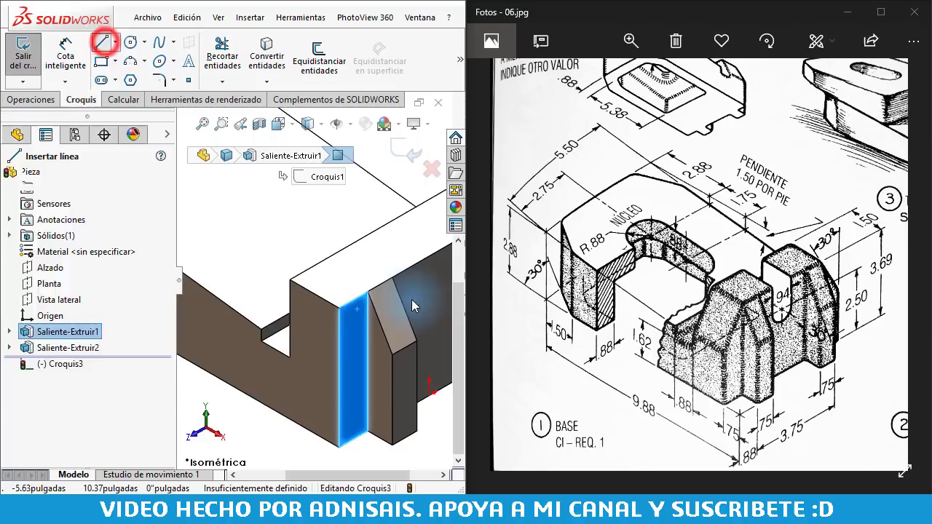
left_click(339, 309)
left_click(368, 292)
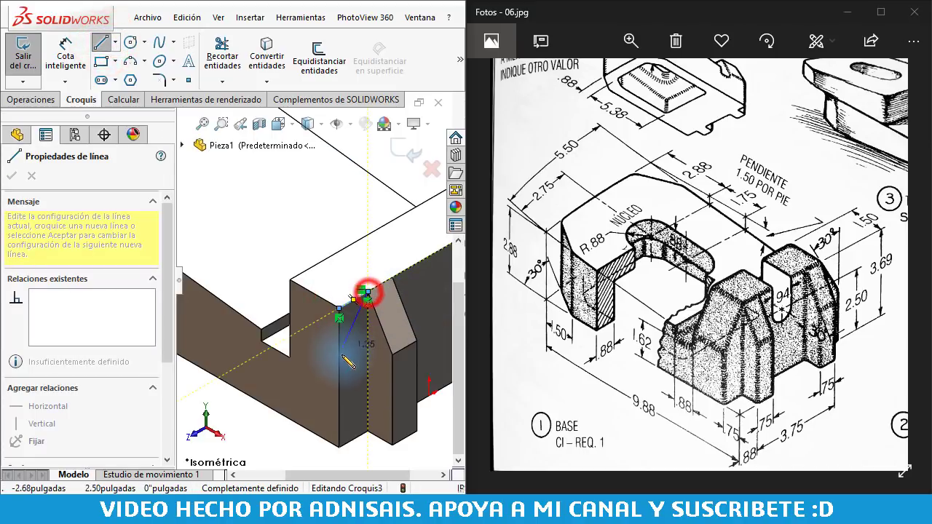
left_click(339, 364)
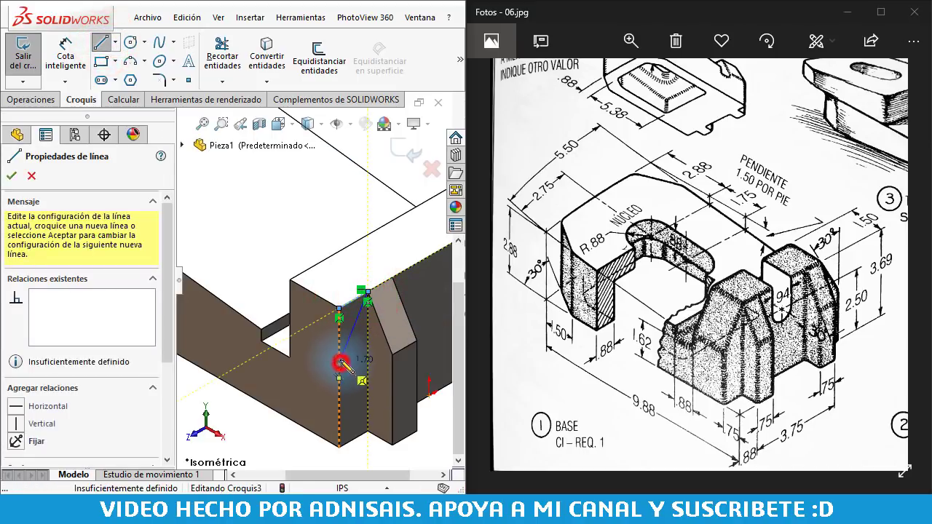
left_click(339, 306)
key("Escape")
left_click(339, 306)
key("Escape")
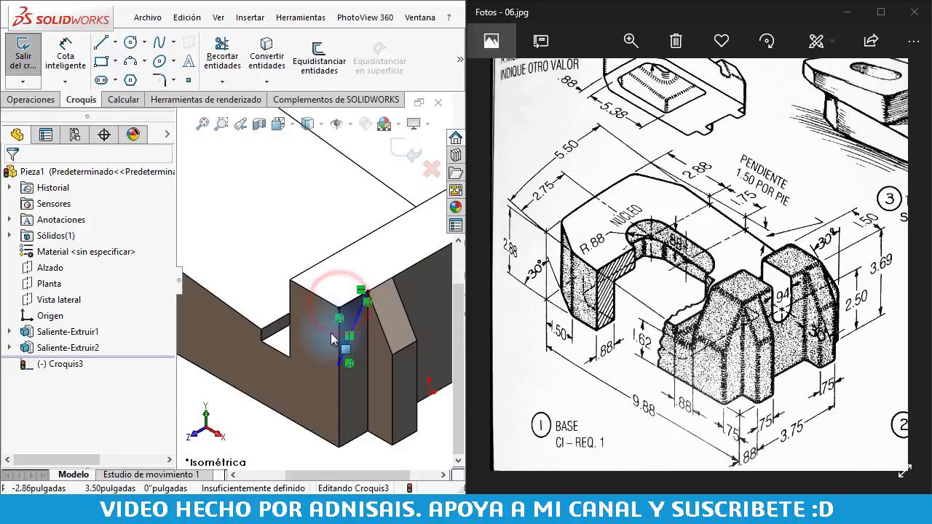
left_click(290, 441)
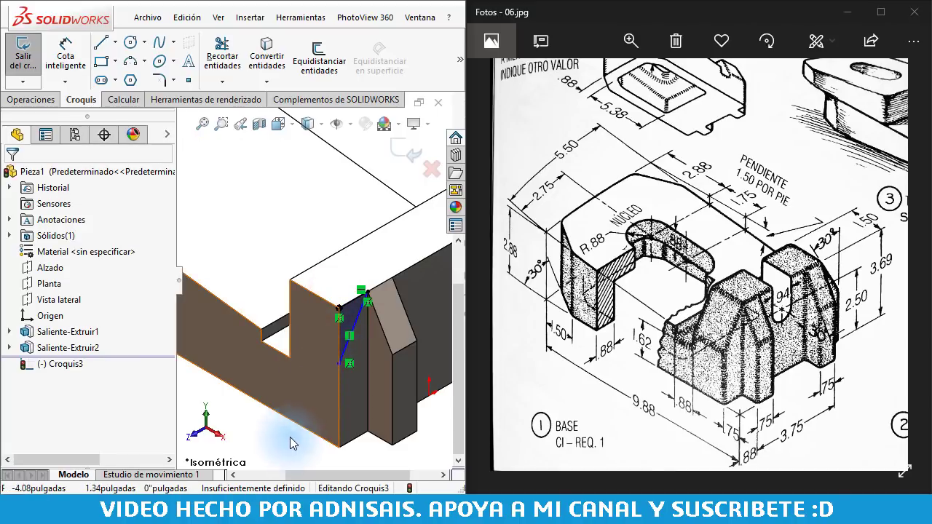
Dimension the angle between the vertical and slanted lines to 30°.
left_click(66, 54)
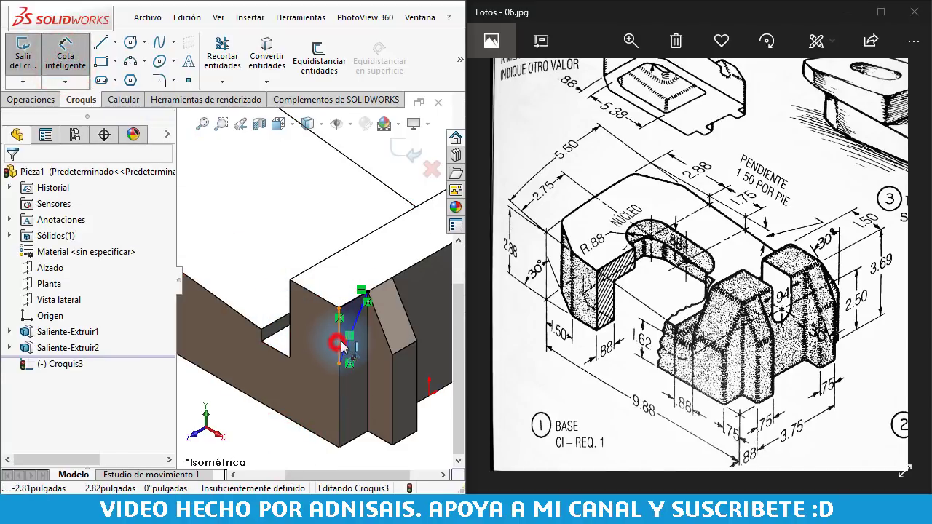
left_click(340, 344)
left_click(356, 332)
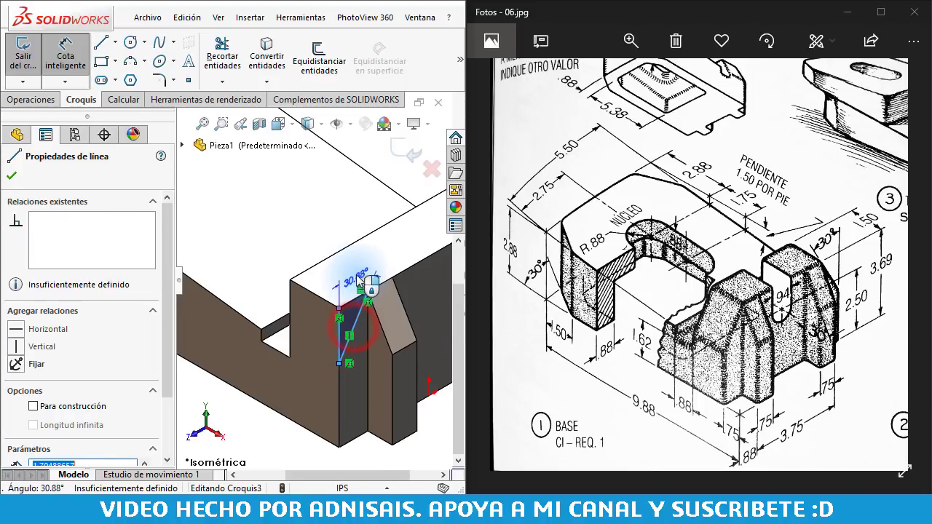
left_click(359, 283)
type("30")
key("Return")
mouse_move(388, 280)
middle_mouse_down()
mouse_move(391, 253)
mouse_move(353, 284)
middle_mouse_up()
key("Escape")
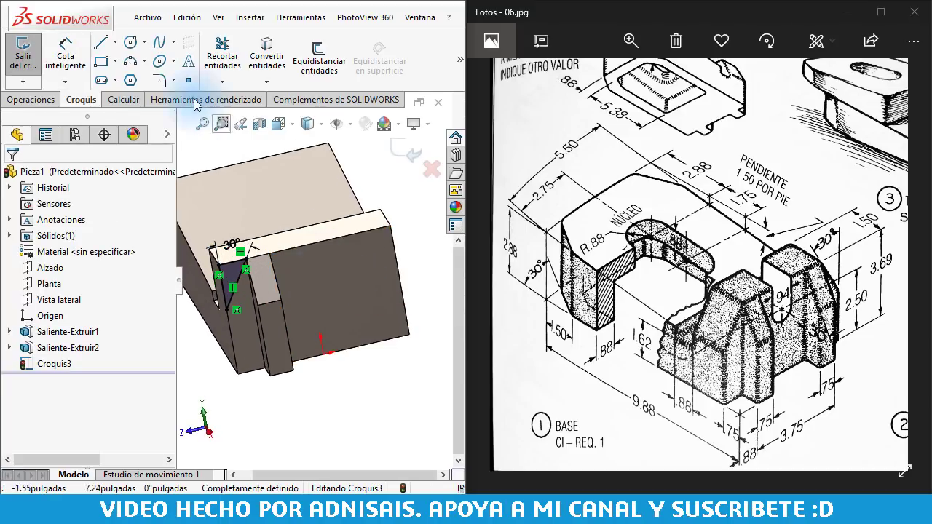
Switch the line tool to construction lines and click in the sketch.
left_click(115, 43)
left_click(122, 79)
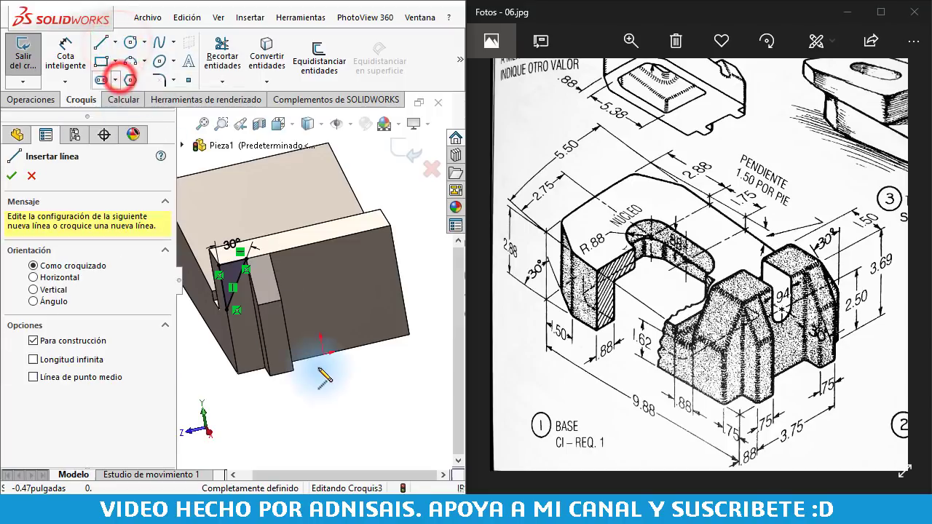
left_click(324, 355)
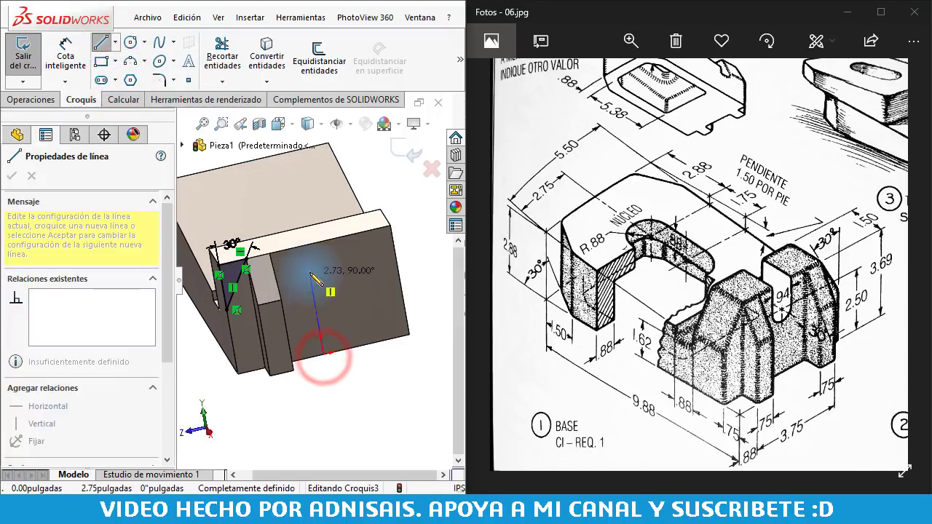
left_click(388, 246)
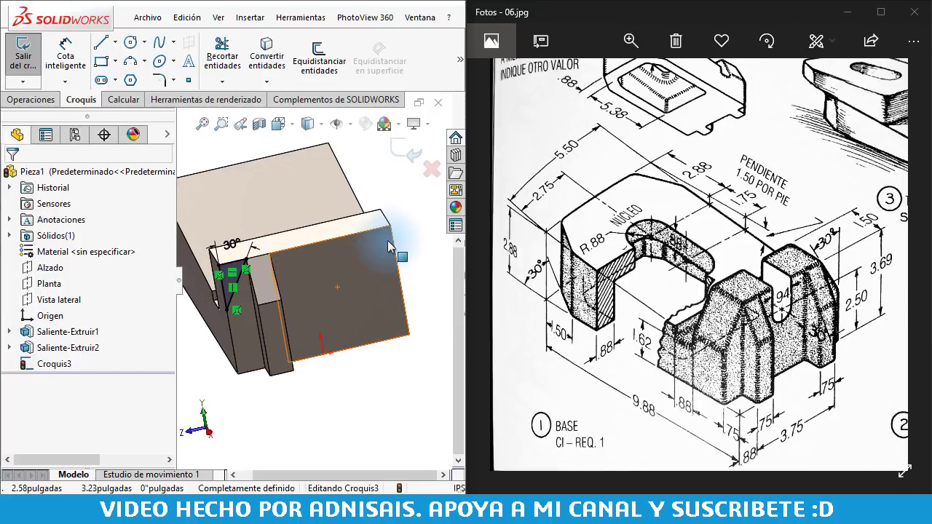
left_click(30, 99)
left_click(250, 81)
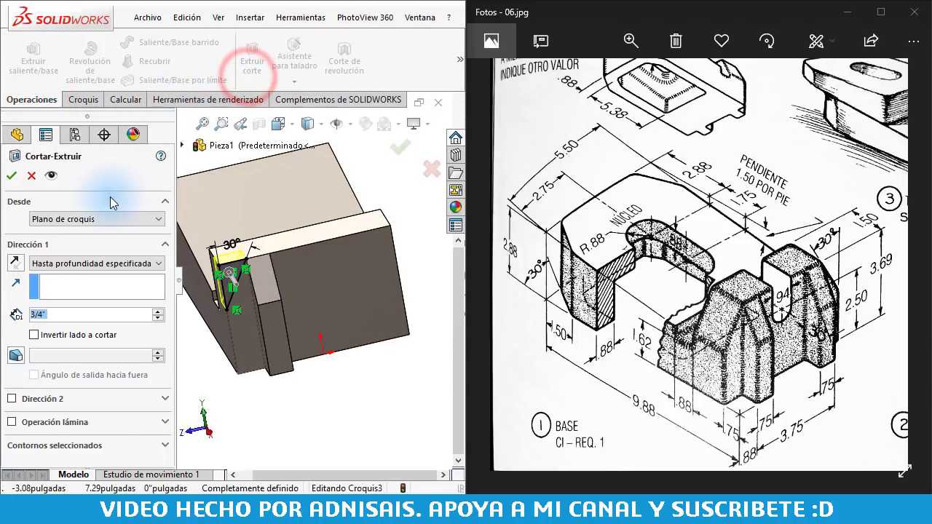
Cut the triangle up to the next face (Hasta el siguiente) and orbit to inspect the notch.
left_click(73, 264)
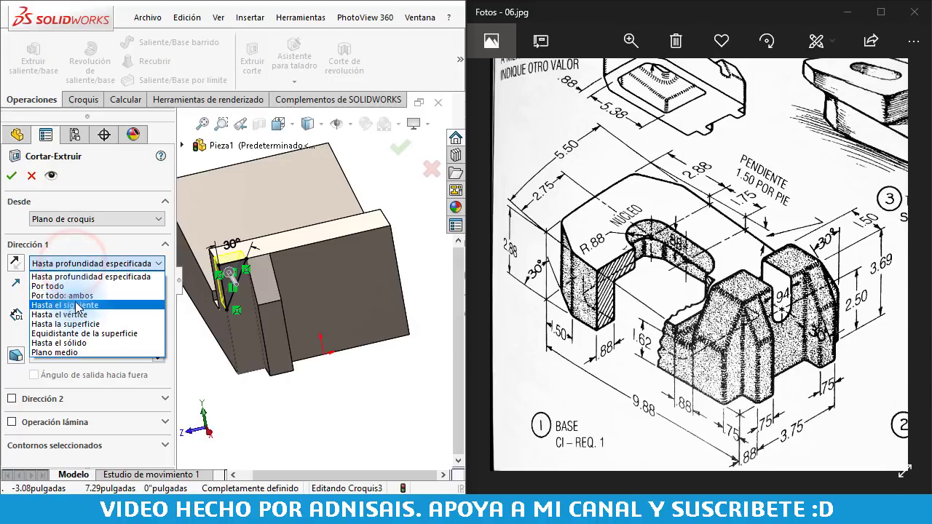
left_click(76, 305)
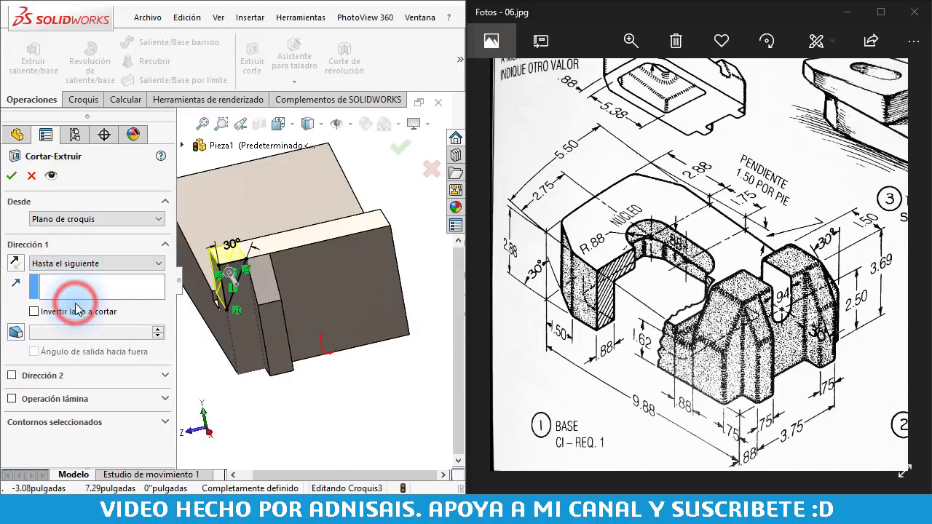
left_click(12, 176)
middle_click_drag(241, 313, 255, 304)
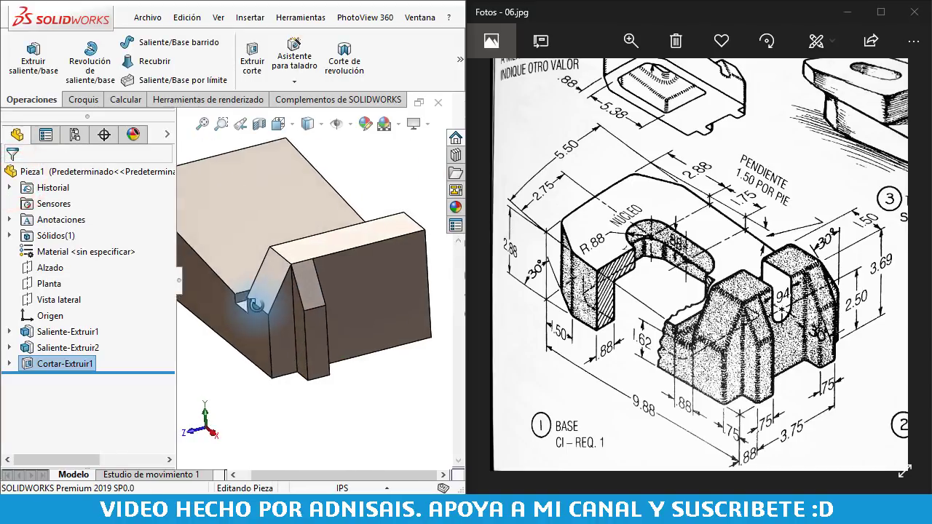
left_click(274, 400)
middle_click_drag(273, 400, 245, 277)
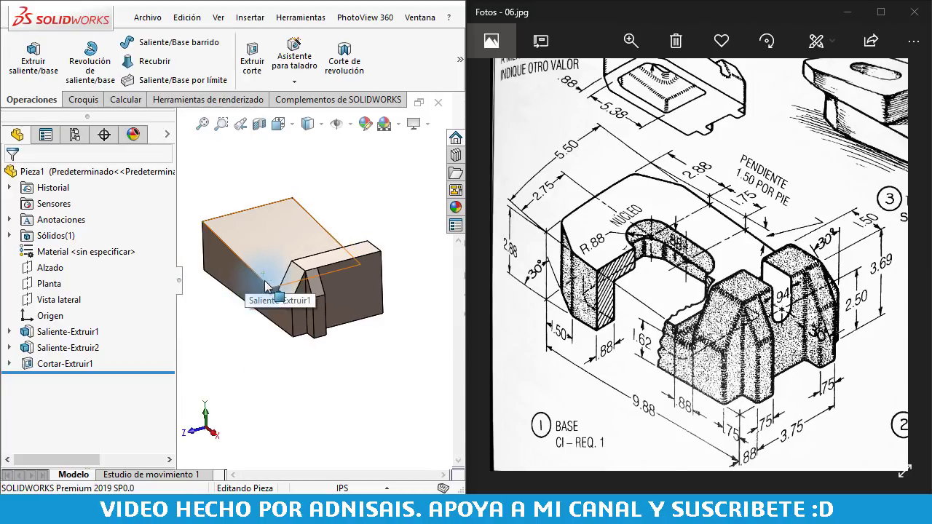
mouse_move(255, 275)
middle_mouse_down()
mouse_move(331, 250)
mouse_move(289, 239)
middle_mouse_up()
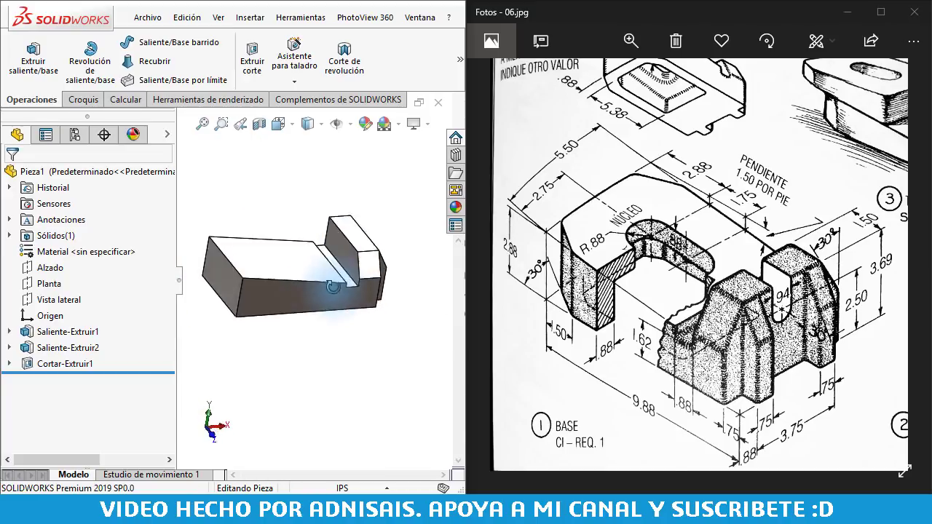
Start a sketch on the top face and draw a closed triangle at its corner.
left_click(289, 239)
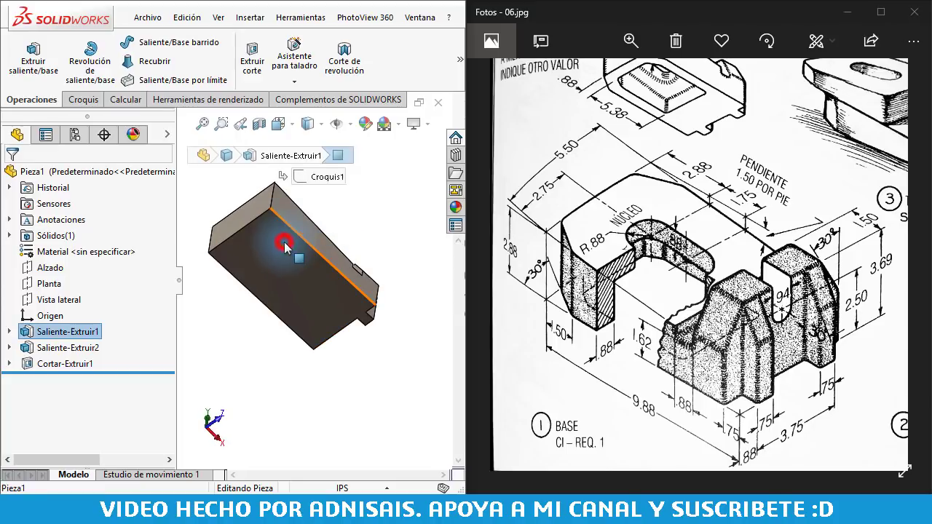
scroll(276, 229, "down", 5)
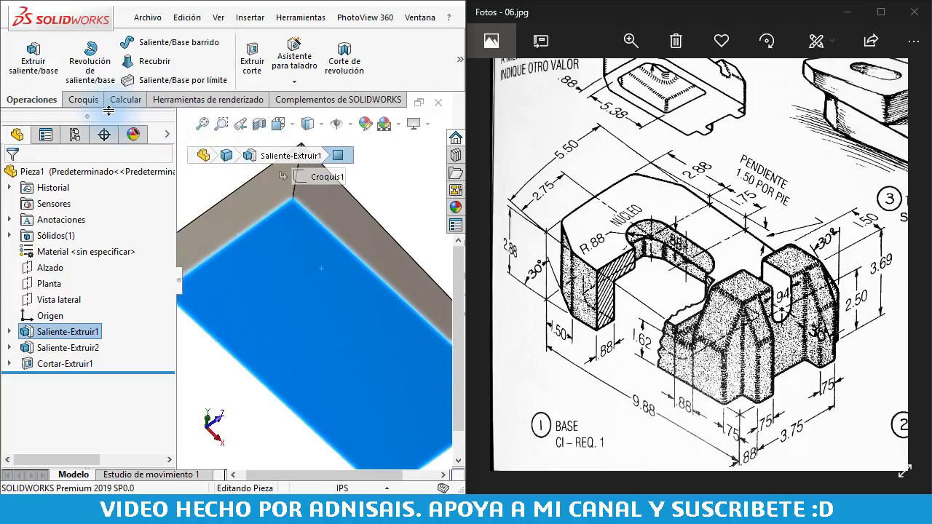
left_click(88, 100)
left_click(21, 45)
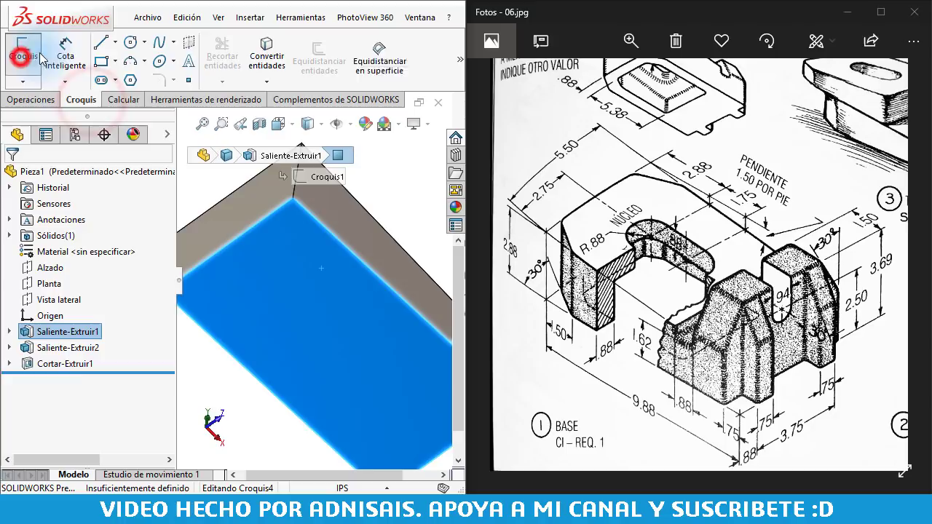
left_click(99, 42)
mouse_move(312, 216)
left_click(292, 198)
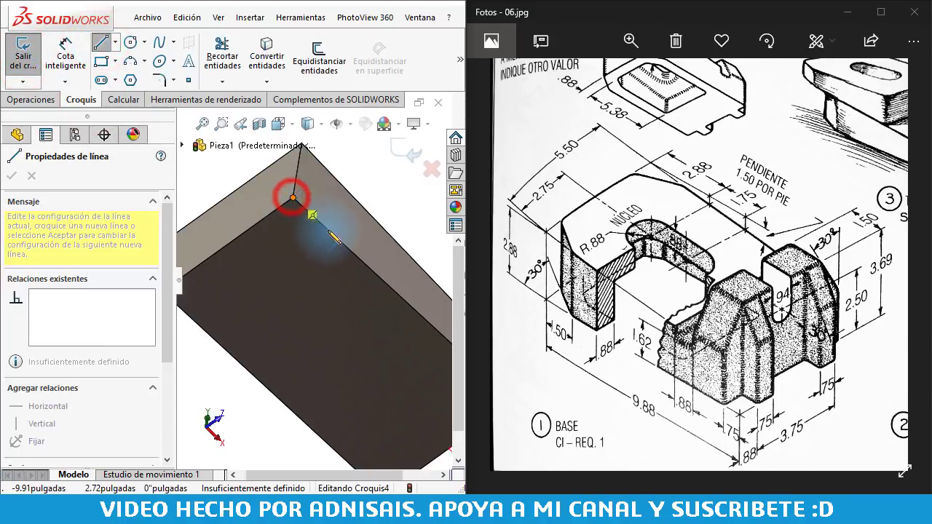
left_click(332, 233)
left_click(261, 220)
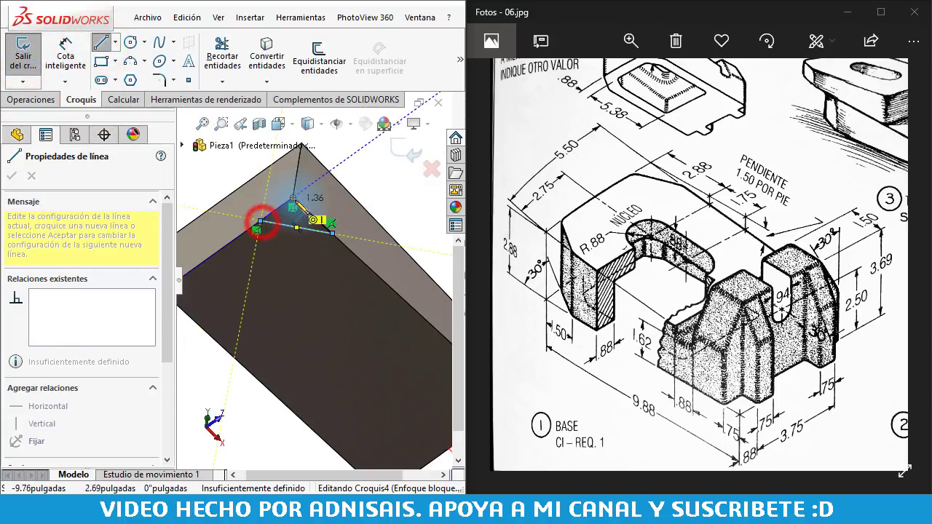
left_click(292, 198)
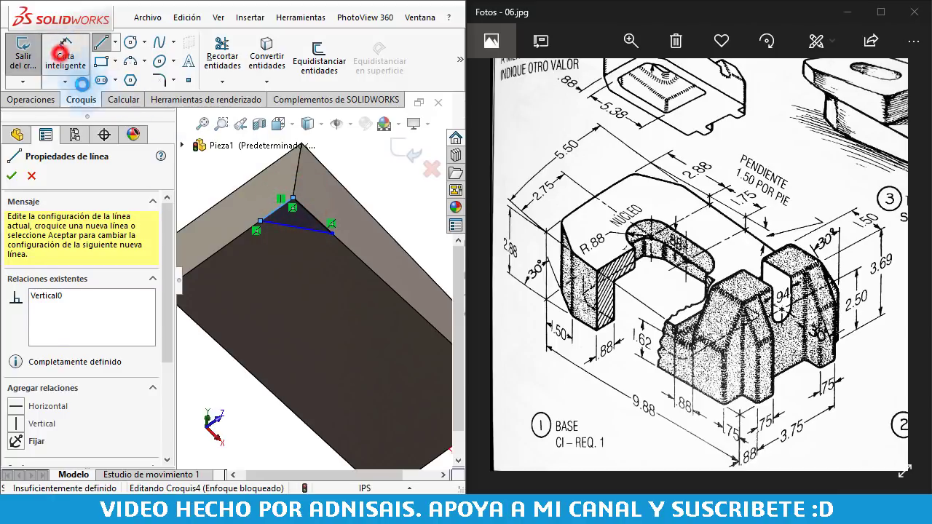
Dimension the triangle's diagonal to 1.75 inches and its angle to 30°.
left_click(65, 58)
left_click(304, 211)
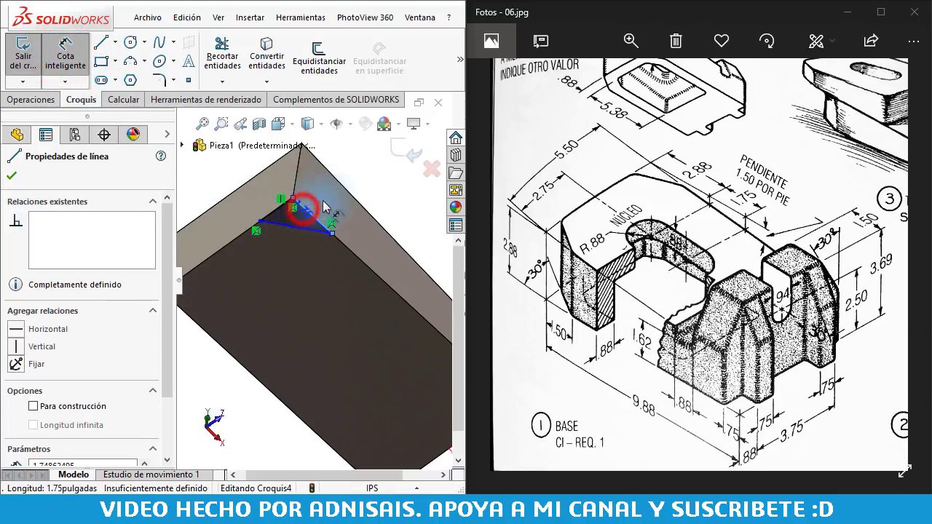
left_click(317, 196)
type("1")
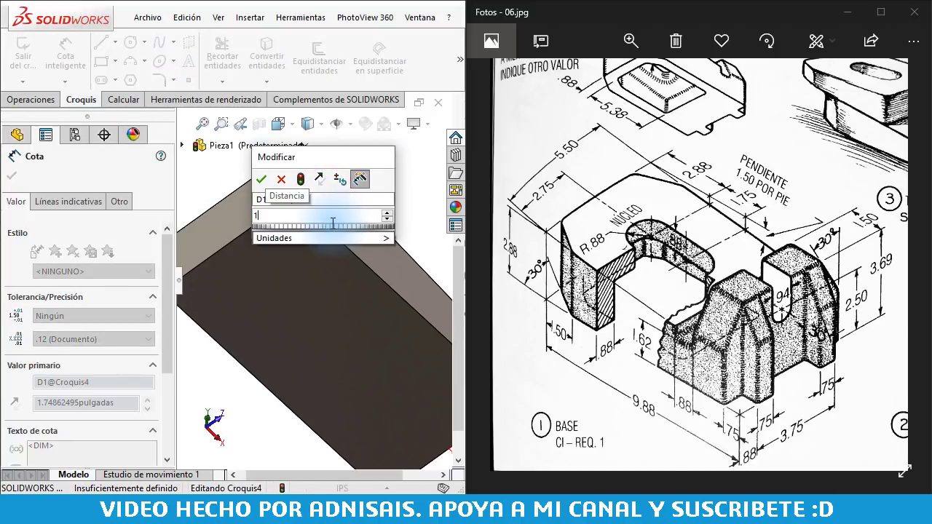
type(".75")
key("Return")
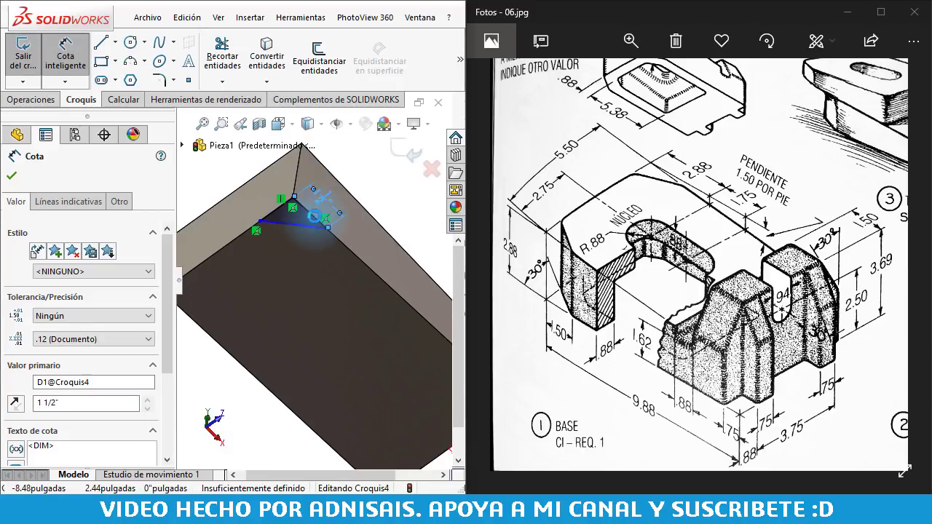
left_click(277, 209)
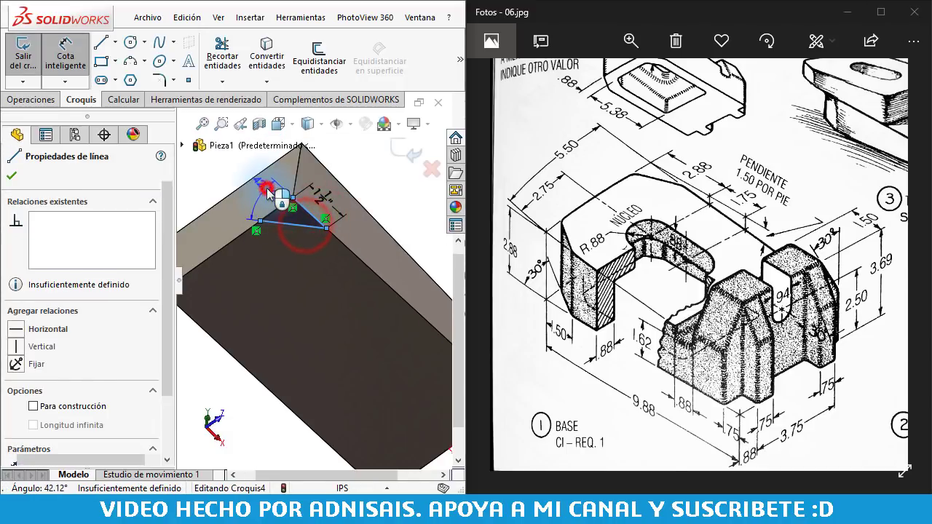
left_click(265, 186)
type("30")
key("Return")
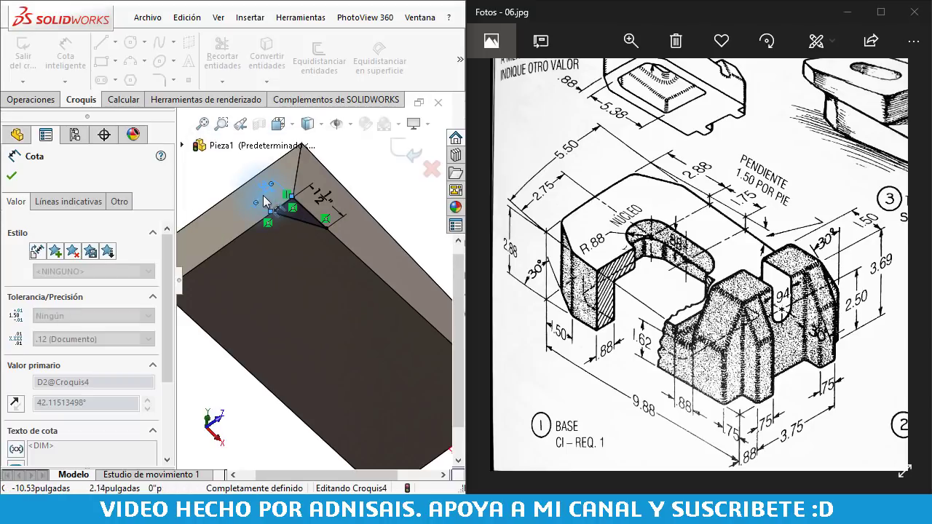
key("Escape")
left_click(40, 101)
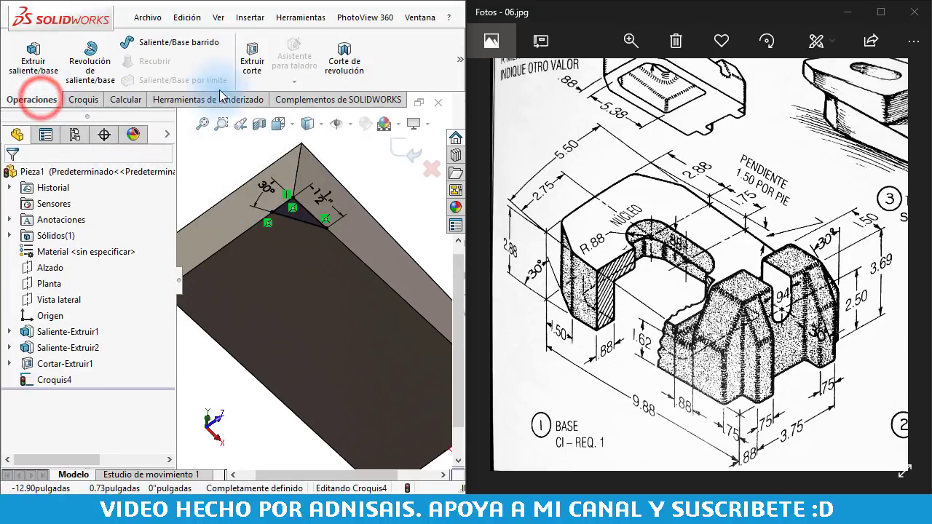
Cut the corner triangle out of the block up to the next face (Hasta el siguiente).
left_click(252, 62)
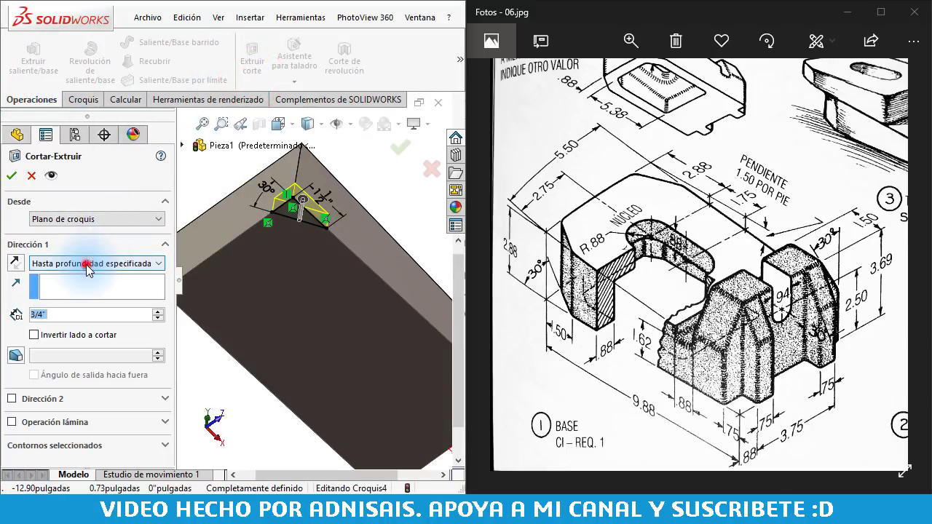
left_click(86, 264)
left_click(79, 300)
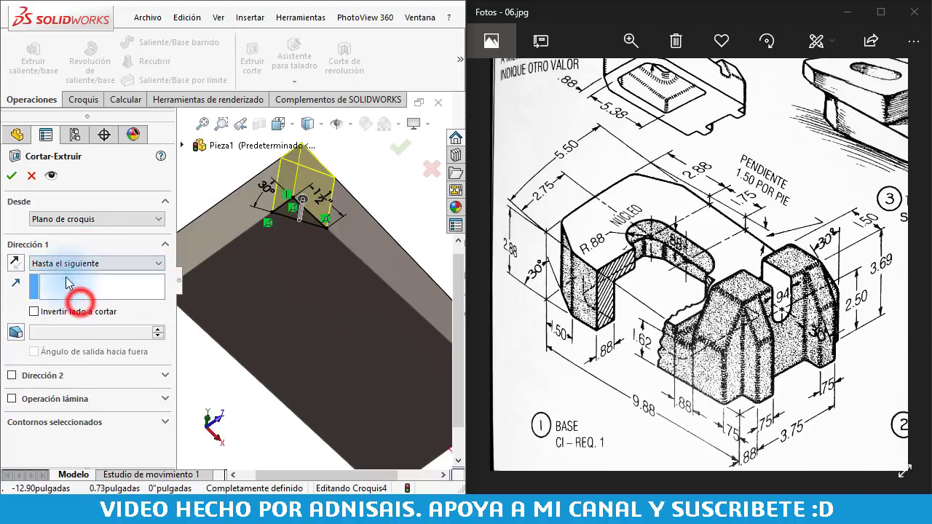
left_click(11, 177)
mouse_move(285, 302)
middle_mouse_down()
mouse_move(335, 295)
mouse_move(298, 323)
mouse_move(316, 260)
mouse_move(271, 281)
mouse_move(240, 312)
mouse_move(240, 370)
middle_mouse_up()
left_click(235, 370)
Mirror Saliente-Extruir2, Cortar-Extruir1 and Cortar-Extruir2 about the Alzado plane.
left_click(458, 67)
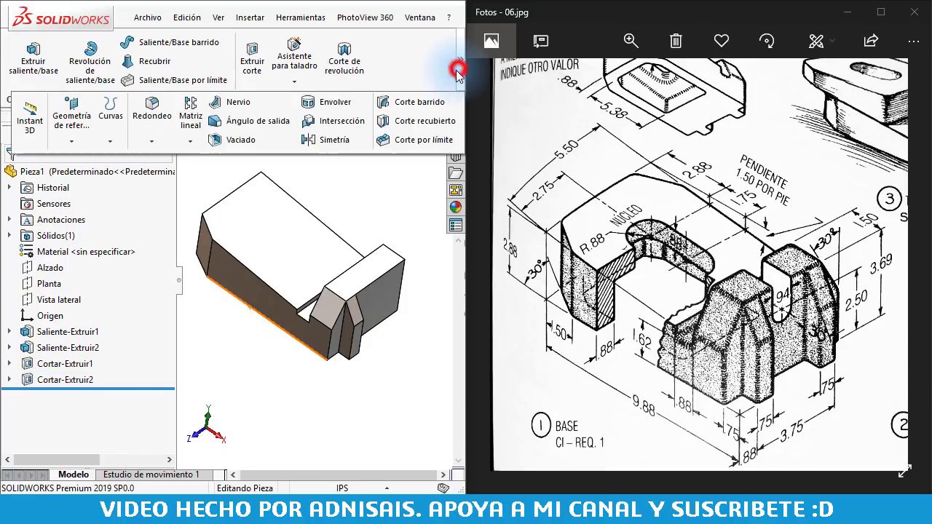
left_click(334, 140)
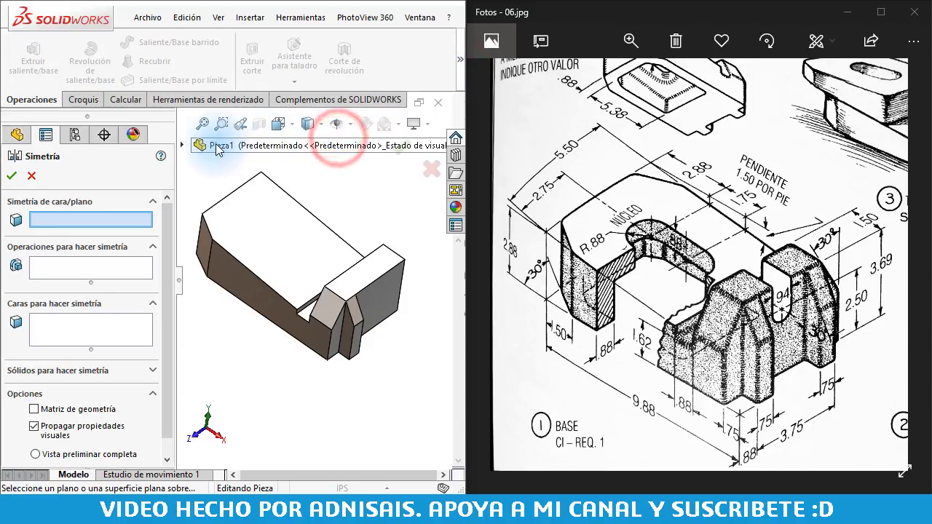
left_click(181, 145)
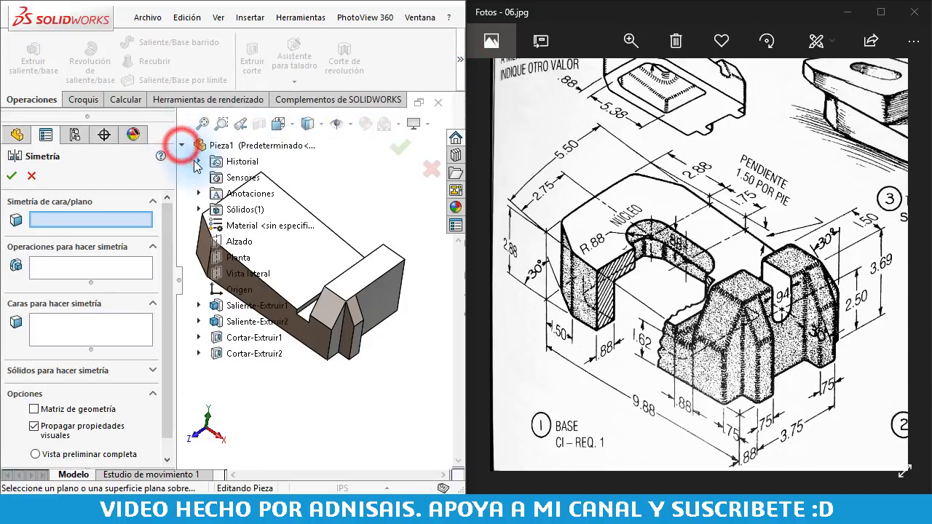
left_click(225, 260)
left_click(110, 218)
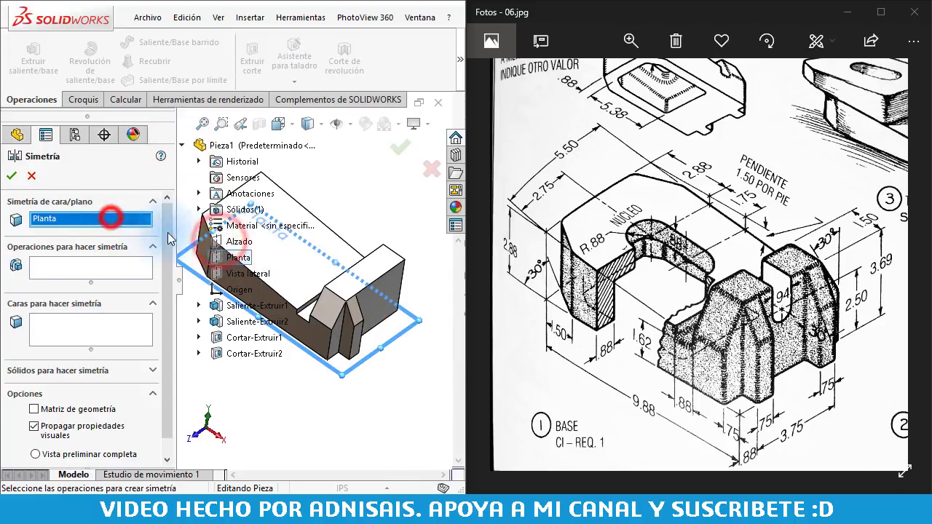
left_click(240, 242)
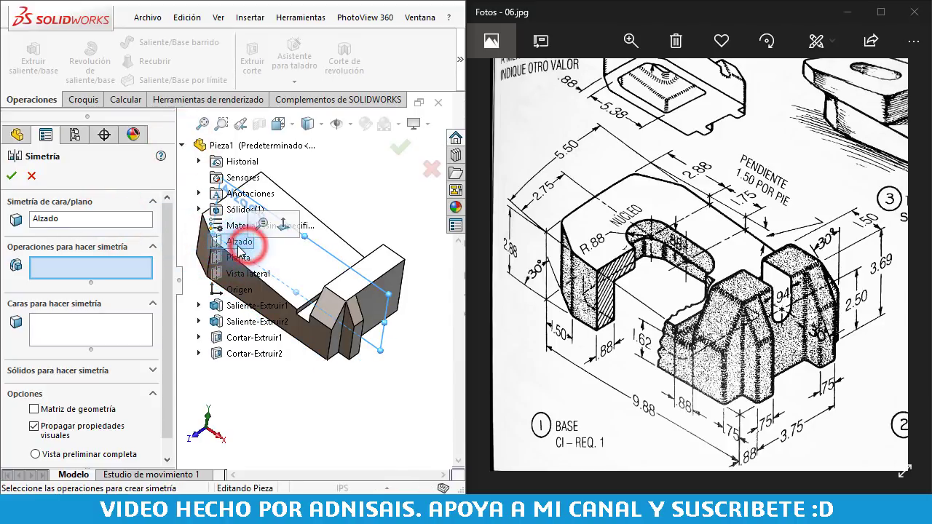
left_click(111, 275)
left_click(238, 329)
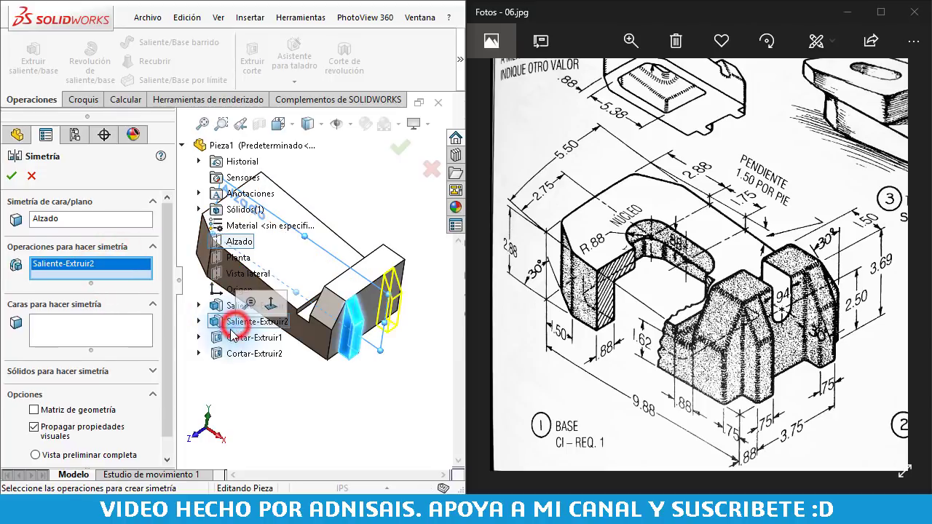
left_click(222, 338)
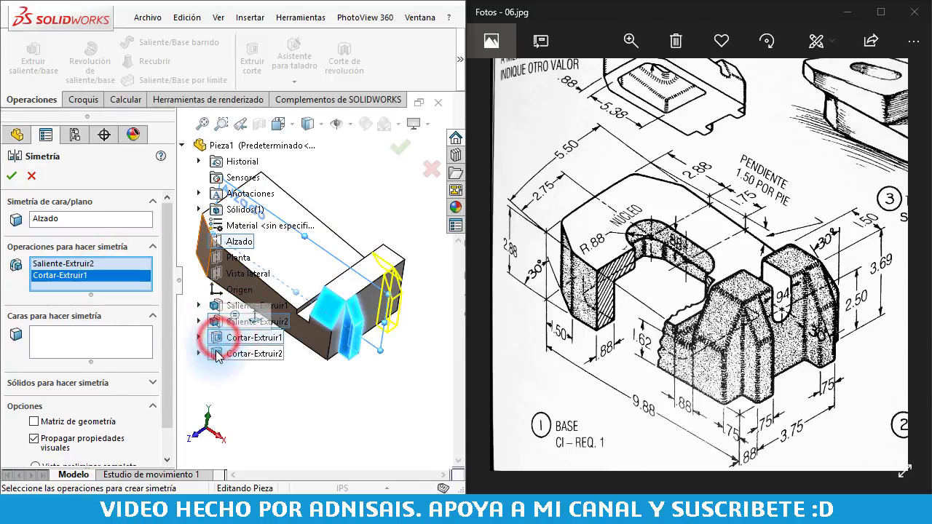
left_click(217, 354)
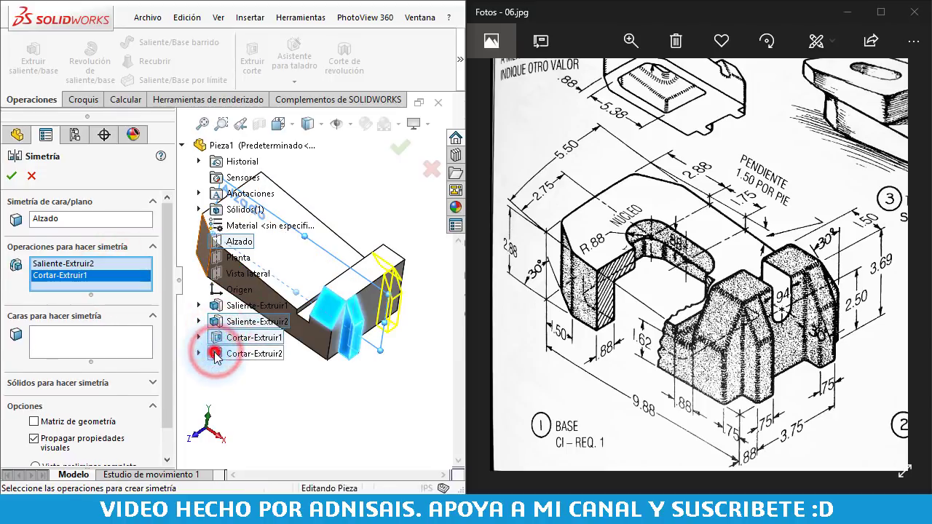
left_click(13, 175)
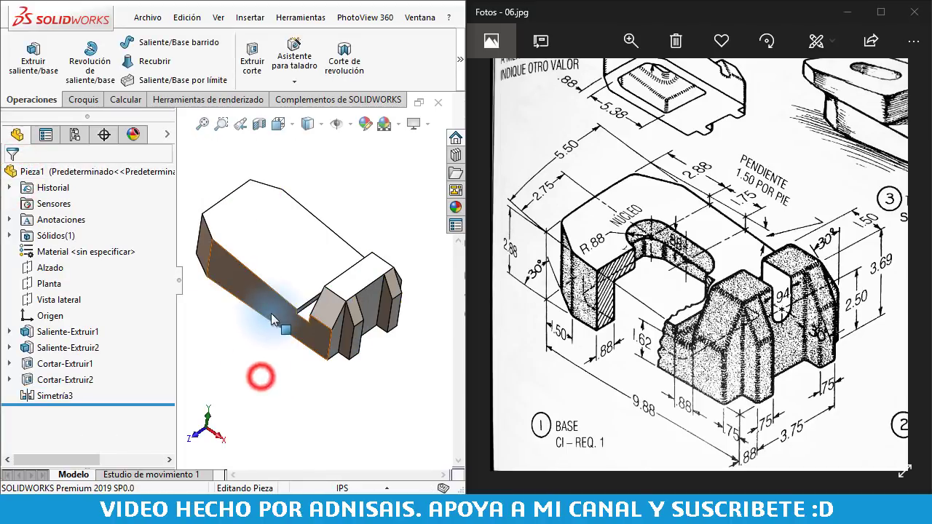
Sketch a vertical slot on the raised block's front face.
mouse_move(270, 318)
middle_mouse_down()
mouse_move(296, 286)
mouse_move(271, 222)
mouse_move(247, 267)
mouse_move(245, 258)
mouse_move(255, 275)
middle_mouse_up()
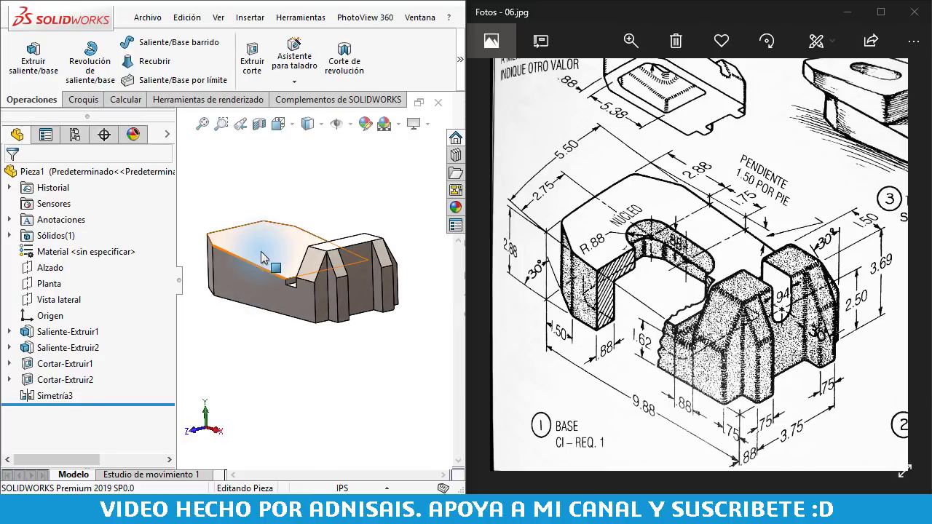
left_click(356, 268)
scroll(350, 259, "down", 3)
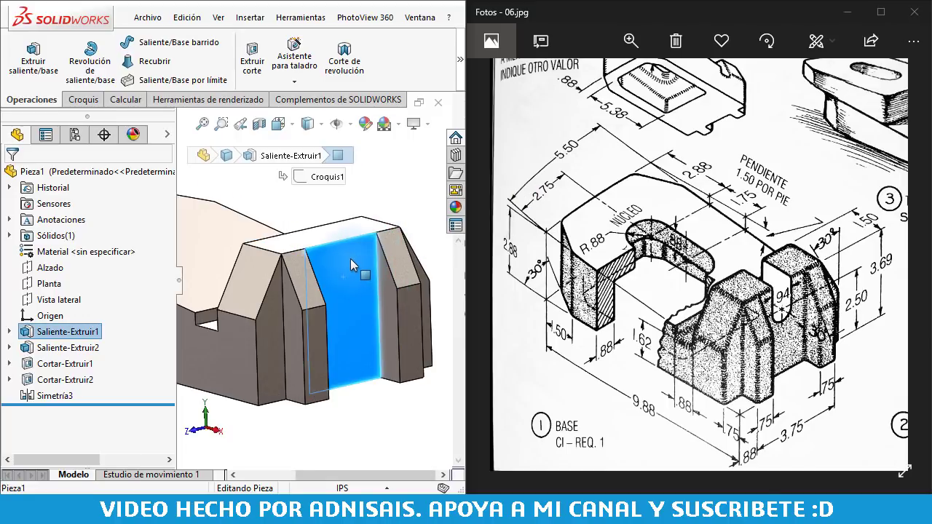
left_click(81, 99)
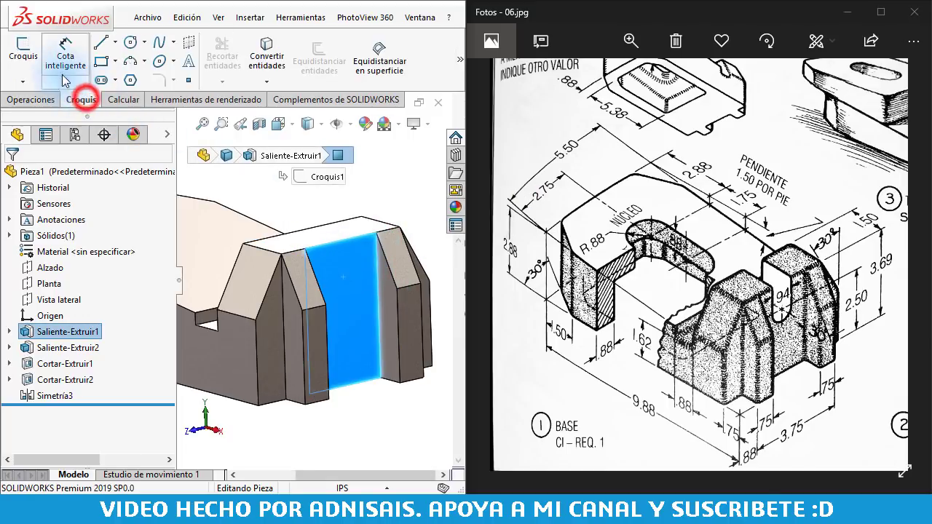
left_click(24, 52)
left_click(102, 80)
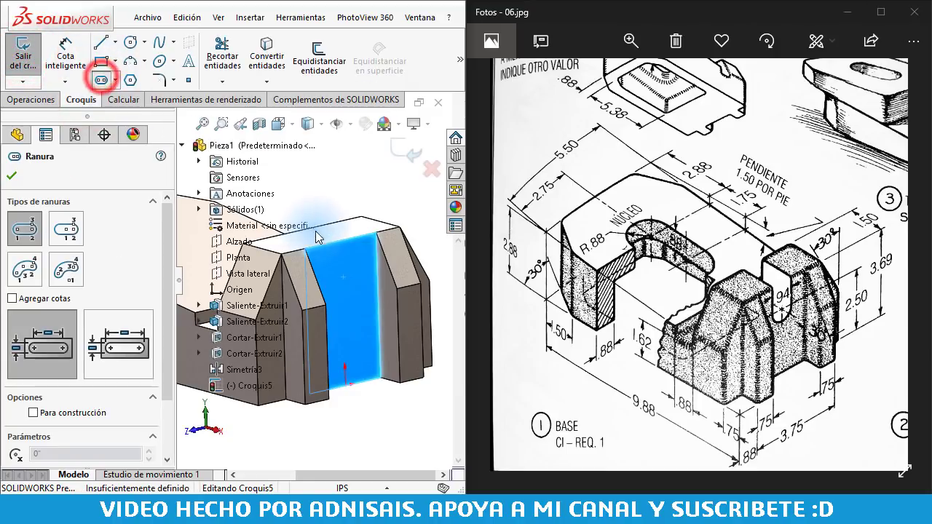
left_click(340, 242)
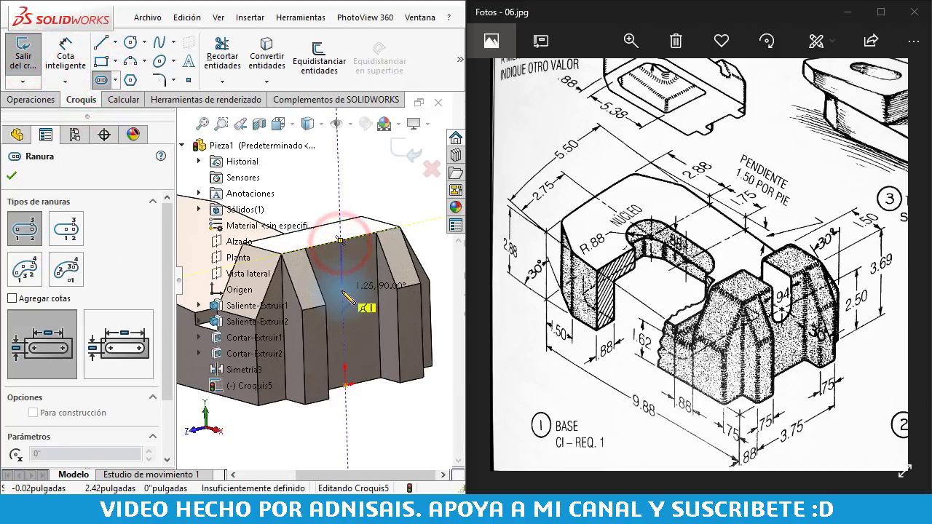
left_click(342, 290)
left_click(357, 302)
key("Escape")
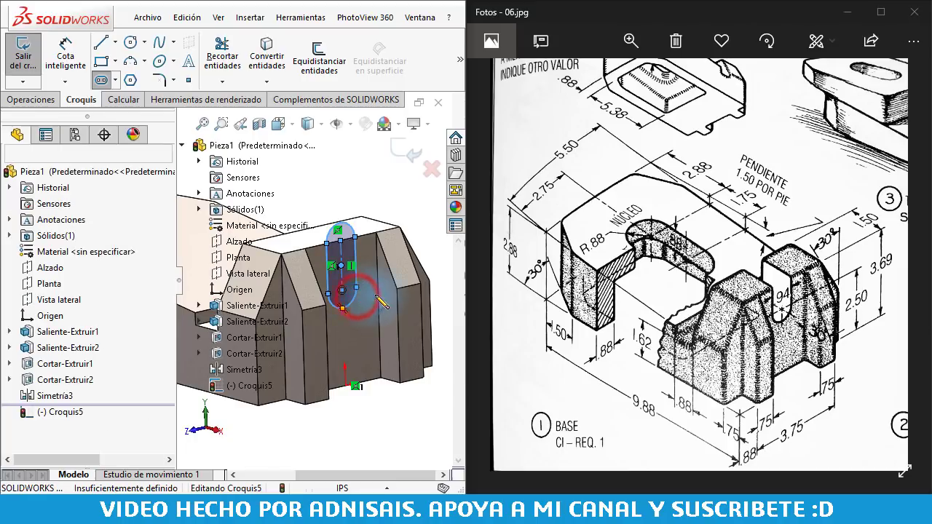
Dimension the slot width as 15/16".
left_click(52, 65)
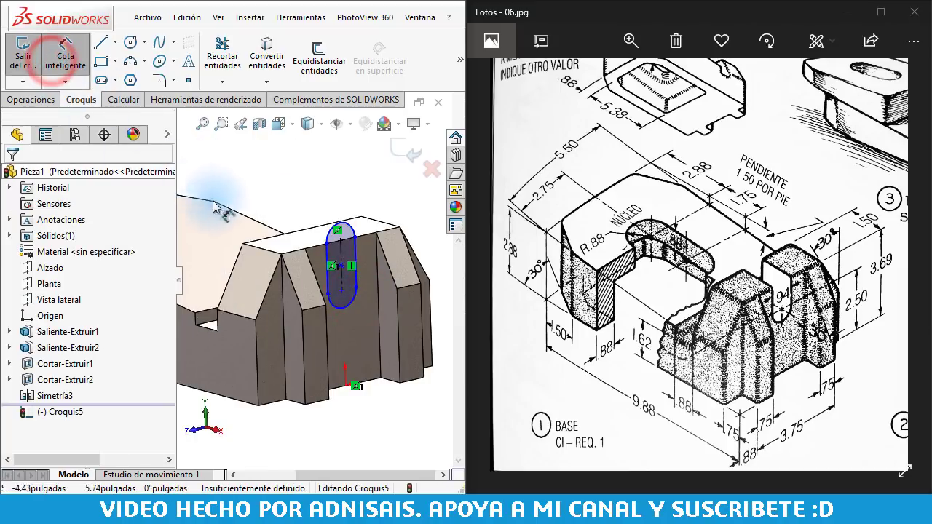
left_click(327, 256)
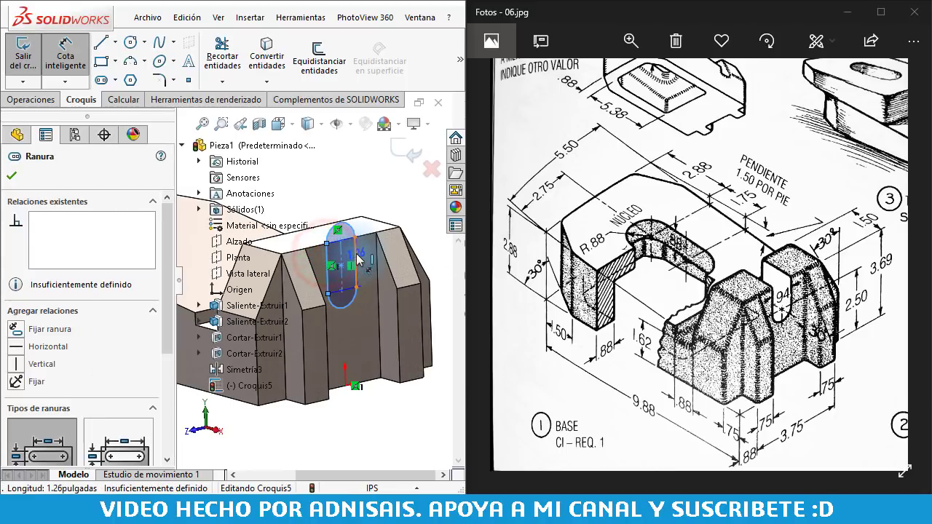
left_click(356, 257)
left_click(389, 200)
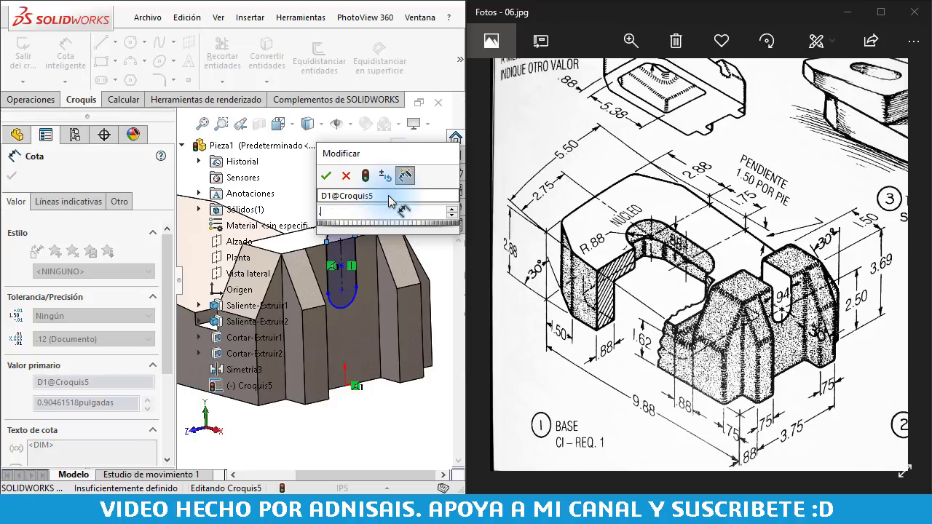
type(".9375")
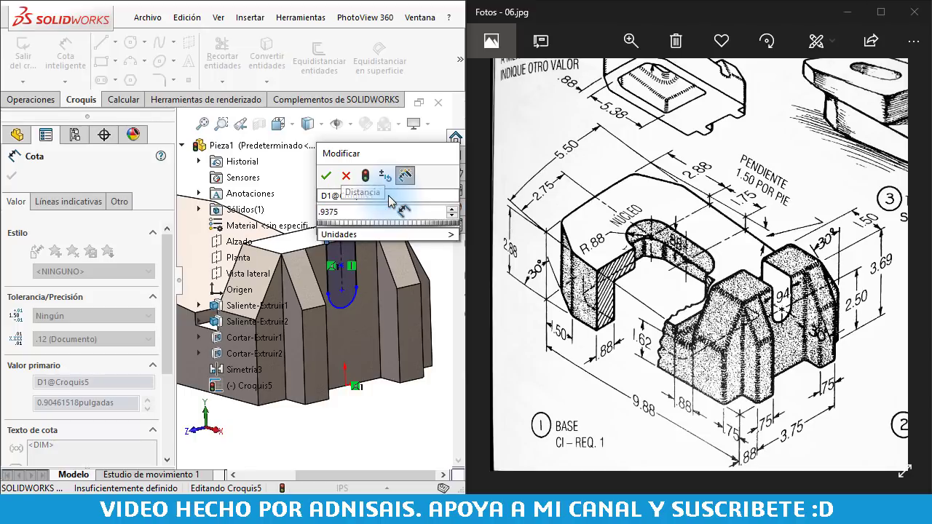
key("Return")
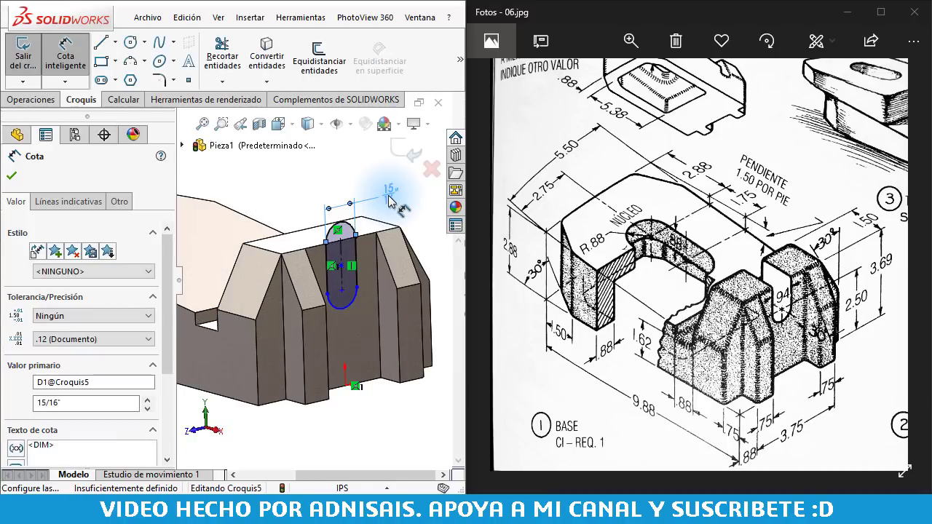
left_click(428, 215)
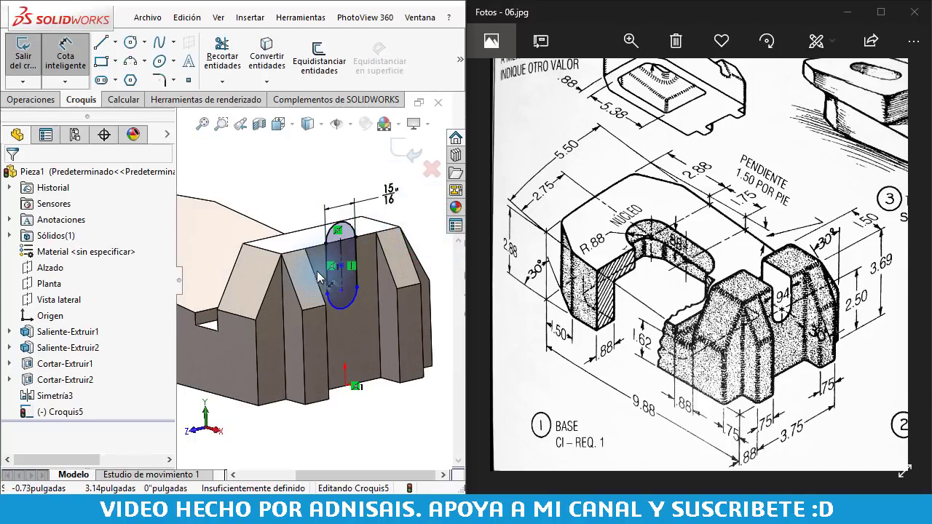
Locate the slot 2 1/2" above the origin, fully defining Croquis5.
left_click(344, 295)
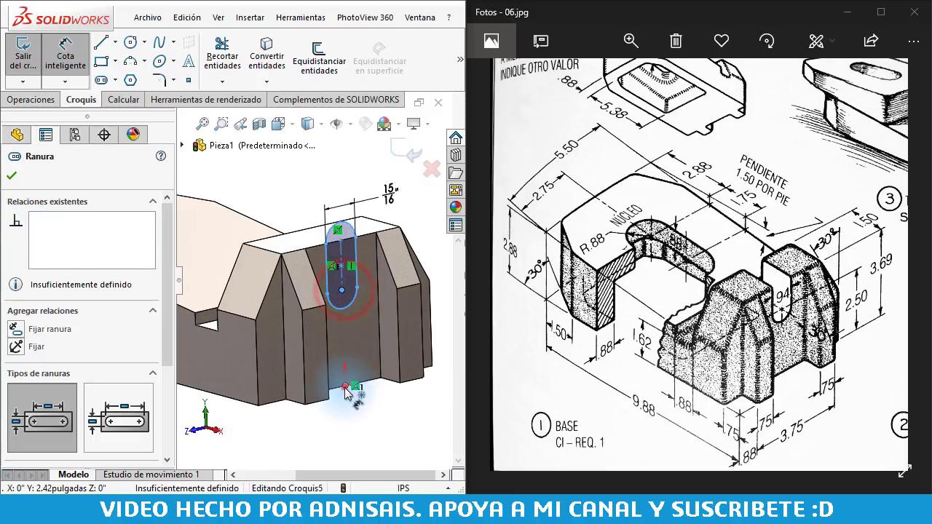
left_click(345, 385)
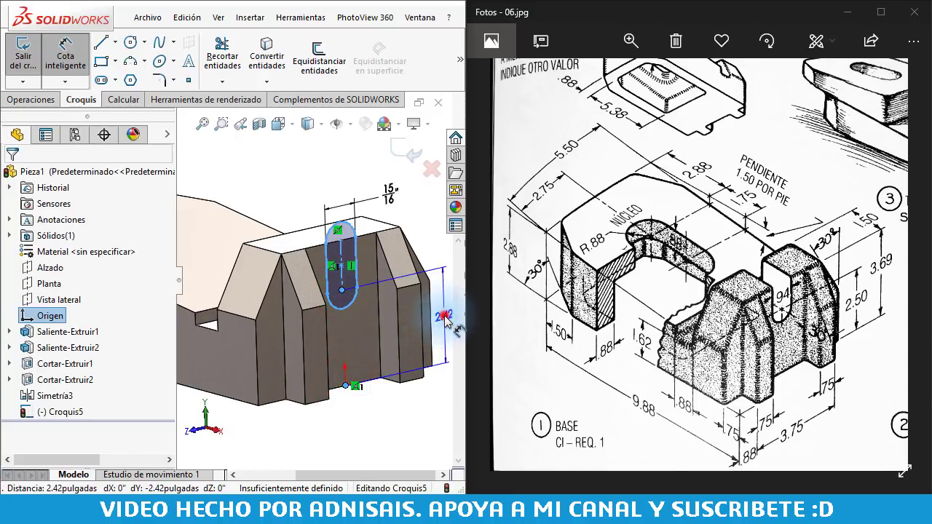
left_click(442, 329)
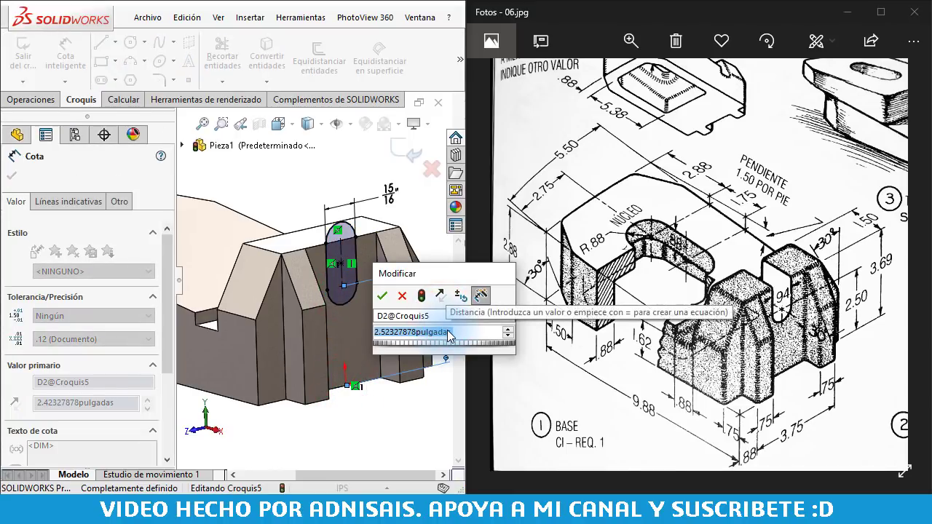
type("2.5")
key("Return")
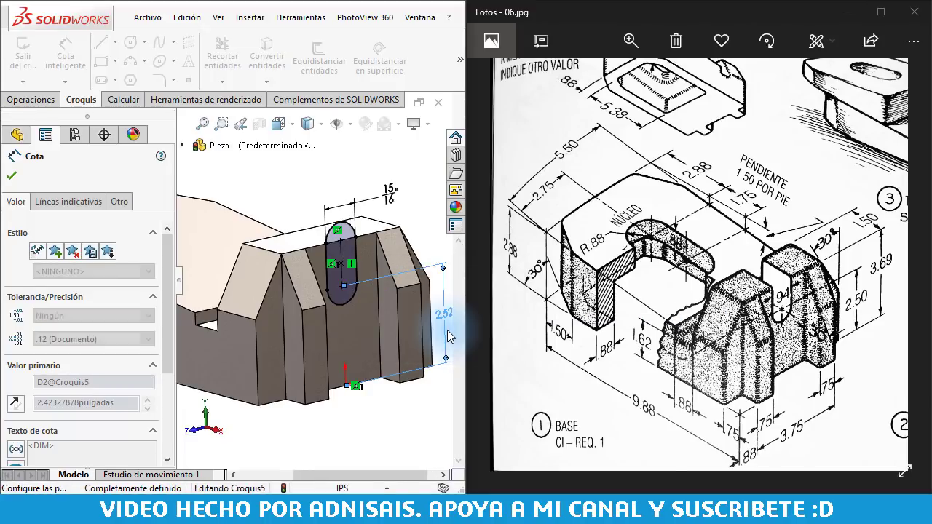
left_click(402, 404)
middle_click_drag(419, 370, 425, 278)
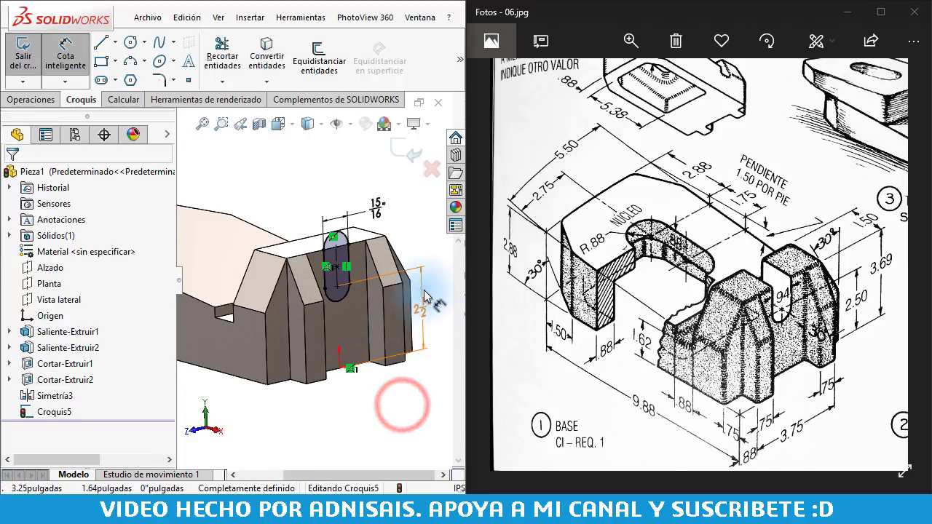
left_click(25, 100)
left_click(252, 57)
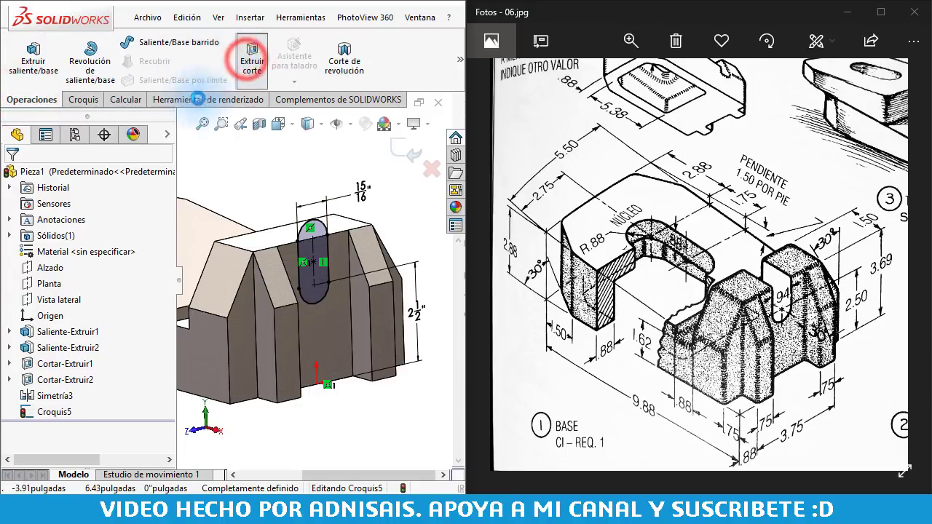
Cut the Croquis5 slot with an Up To Next end condition, creating Cortar-Extruir3.
left_click(102, 267)
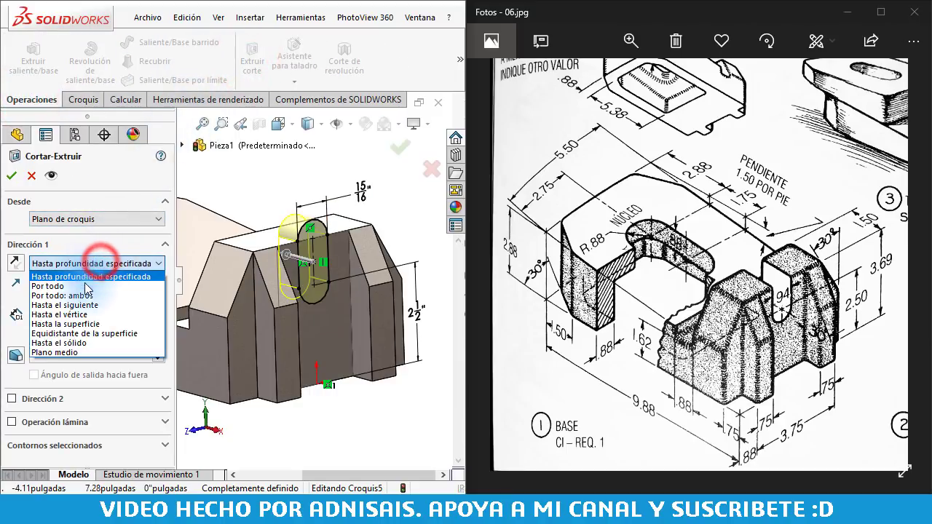
left_click(86, 306)
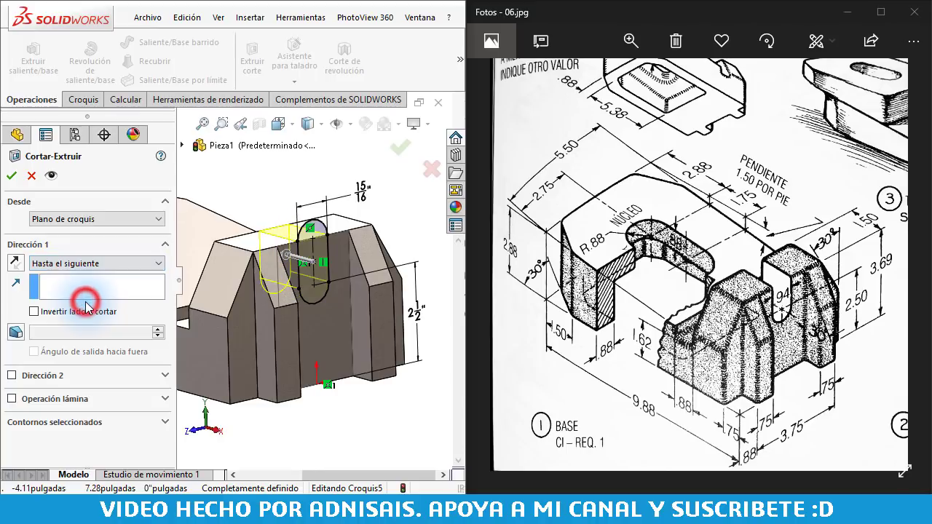
left_click(14, 177)
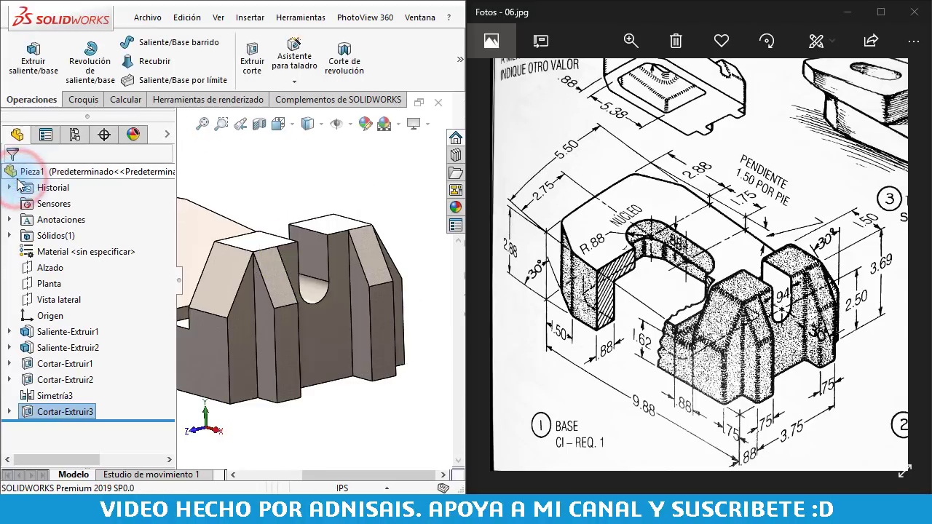
mouse_move(328, 376)
middle_mouse_down()
mouse_move(269, 284)
mouse_move(298, 254)
mouse_move(293, 298)
middle_mouse_up()
left_click_drag(675, 279, 681, 249)
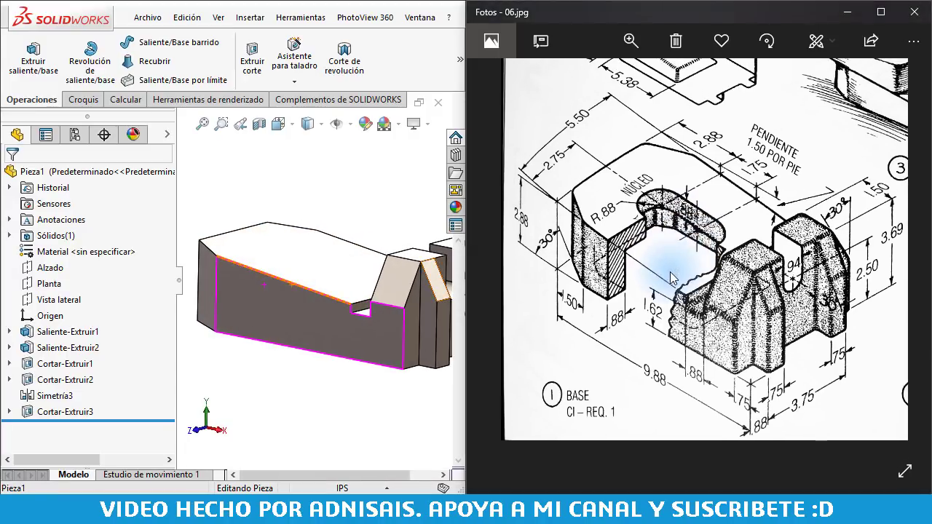
scroll(654, 313, "up", 1)
scroll(654, 318, "up", 1)
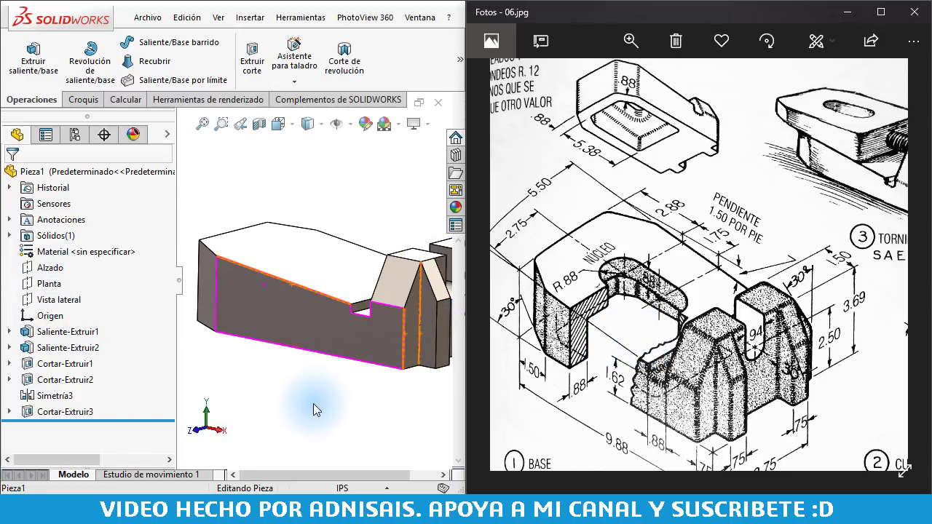
mouse_move(316, 395)
middle_mouse_down()
mouse_move(342, 347)
mouse_move(348, 354)
mouse_move(364, 339)
mouse_move(385, 267)
mouse_move(399, 264)
middle_mouse_up()
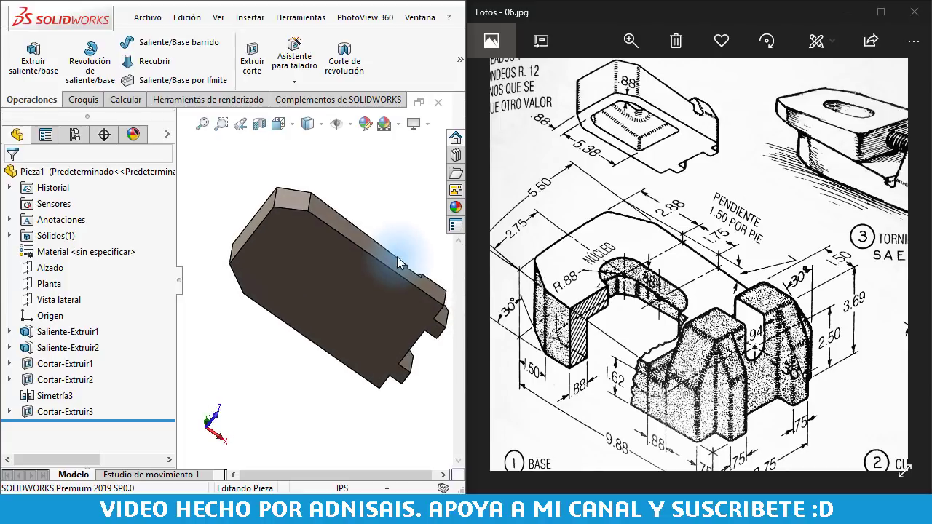
On the bottom face, sketch an outline offset 7/8" inward with Reverse checked.
left_click(342, 262)
key("ctrl+8")
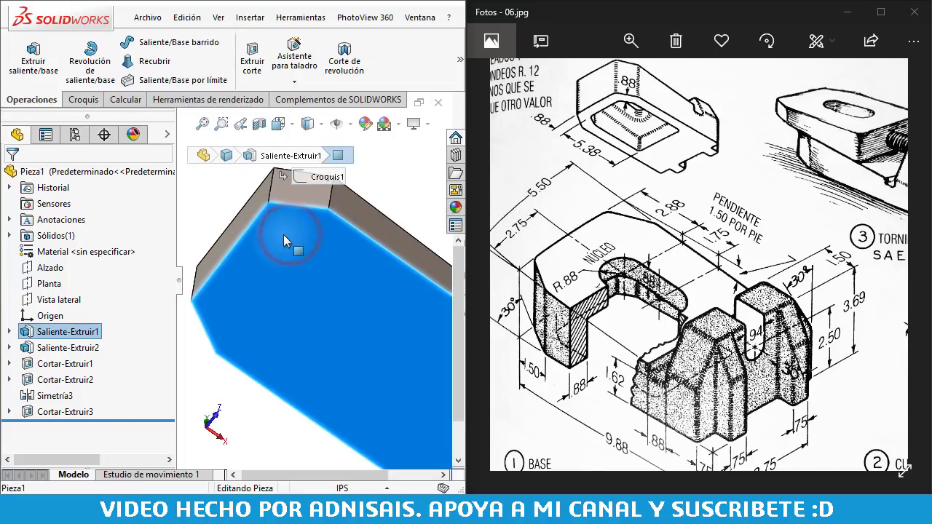
left_click(85, 100)
left_click(28, 59)
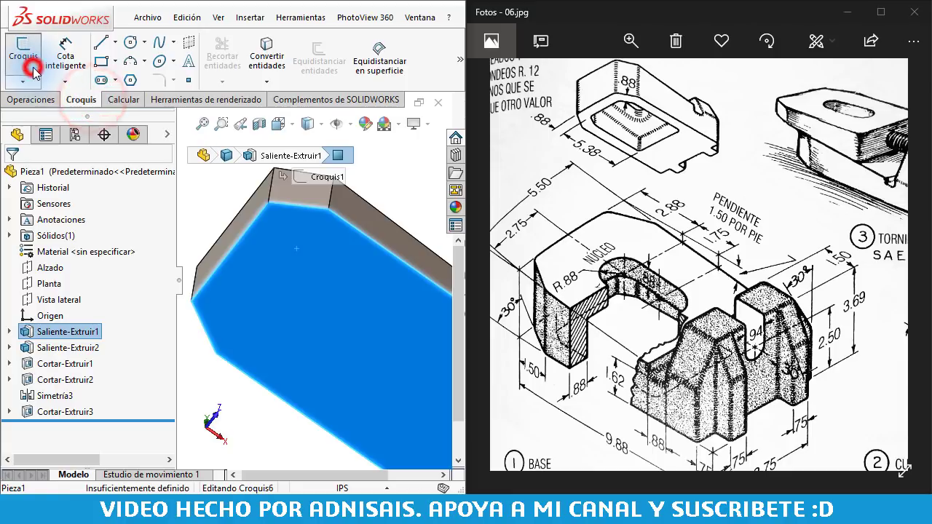
scroll(241, 284, "up", 3)
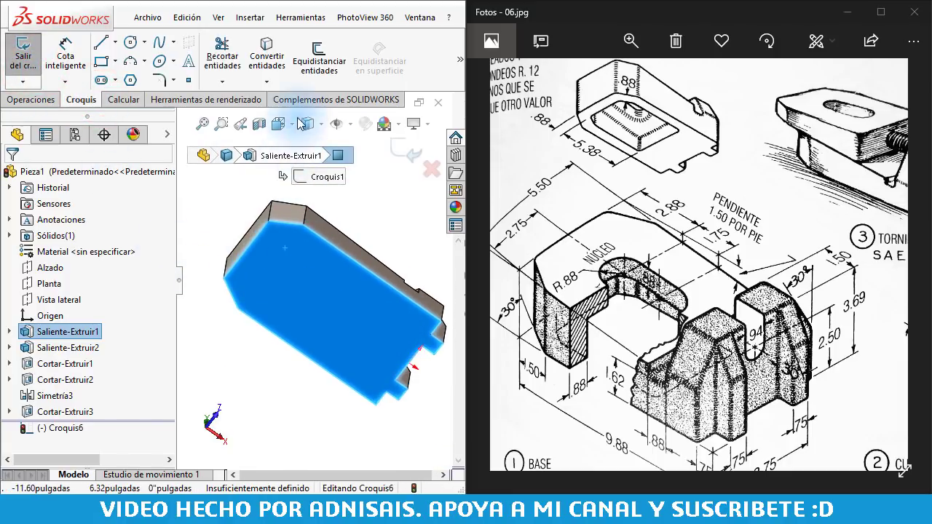
left_click(318, 80)
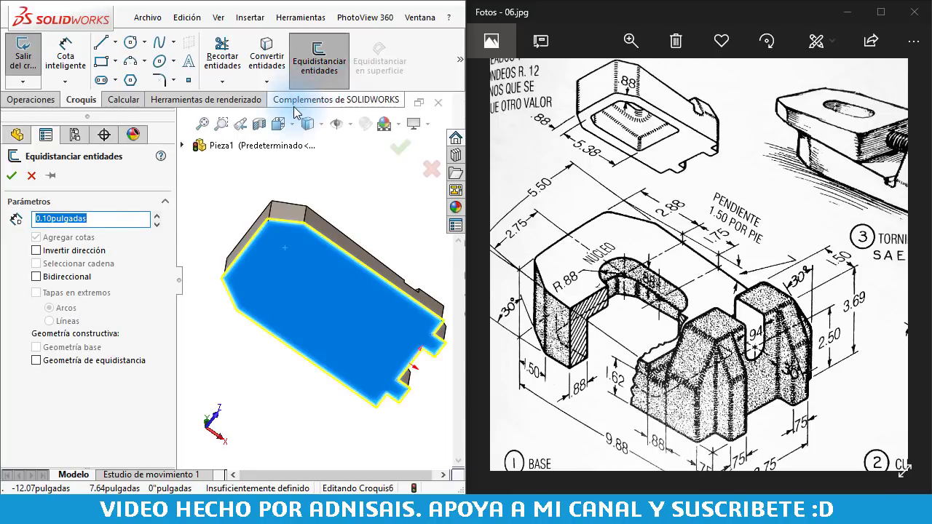
type(".")
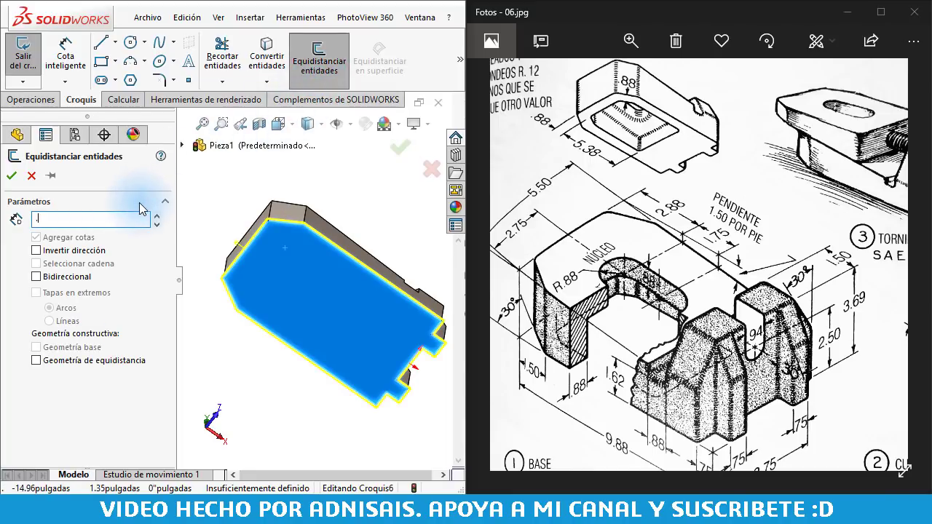
type("8")
key("BackSpace")
key("BackSpace")
type("7/8")
key("Return")
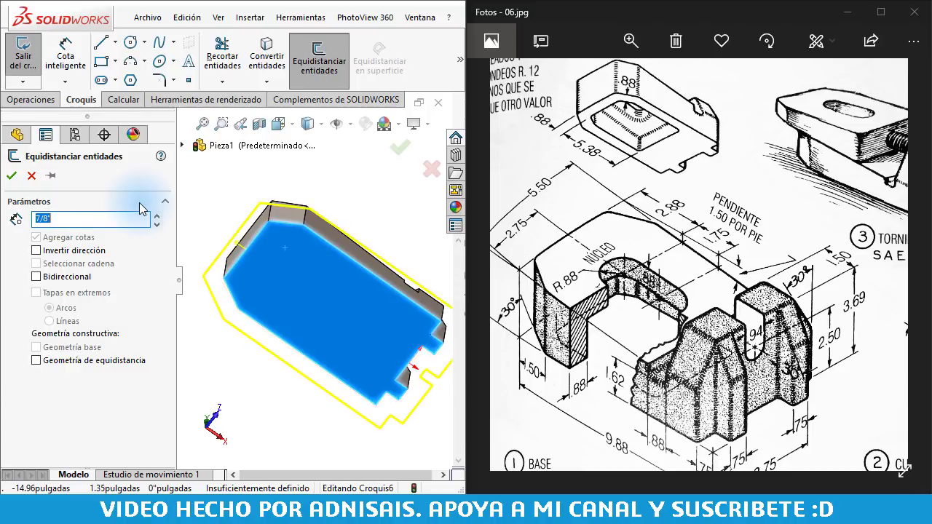
left_click(87, 251)
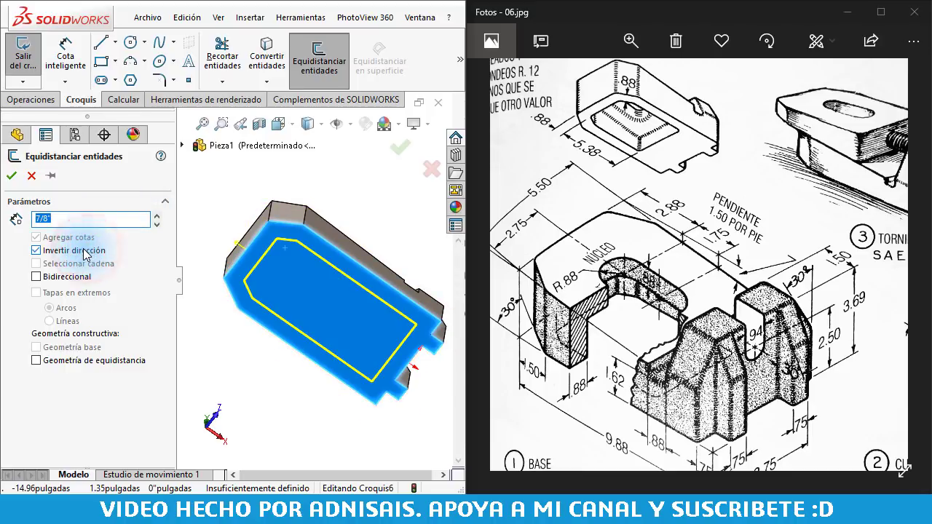
left_click(12, 176)
Reshape the offset outline's lower-right corner and make its right line vertical.
left_click(293, 412)
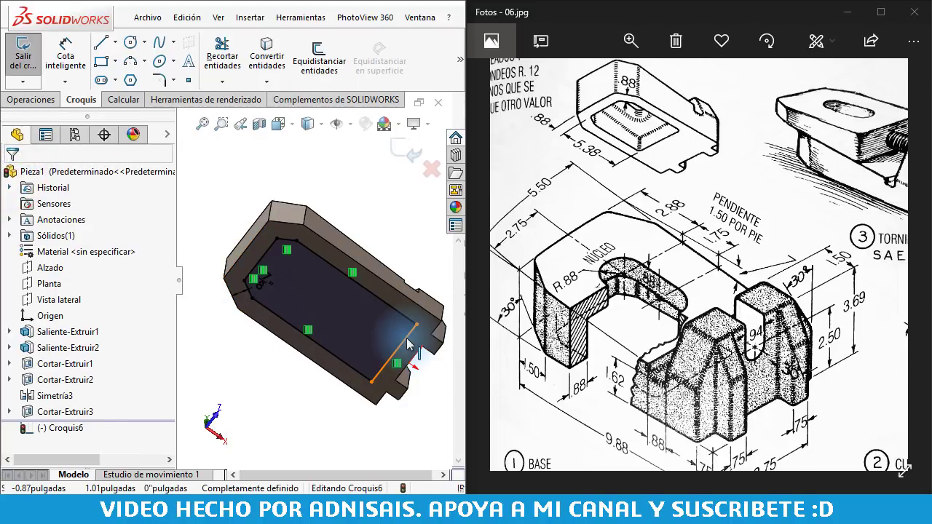
left_click(395, 367)
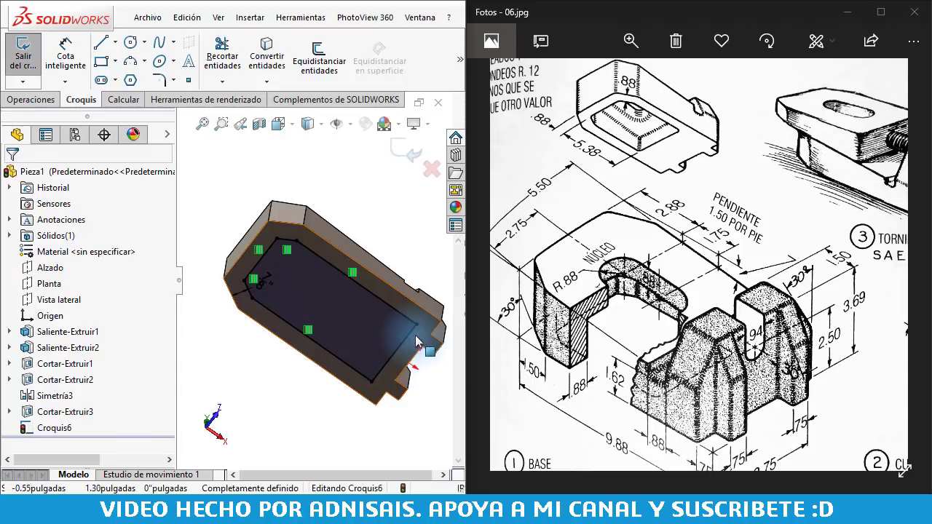
left_click_drag(416, 326, 371, 386)
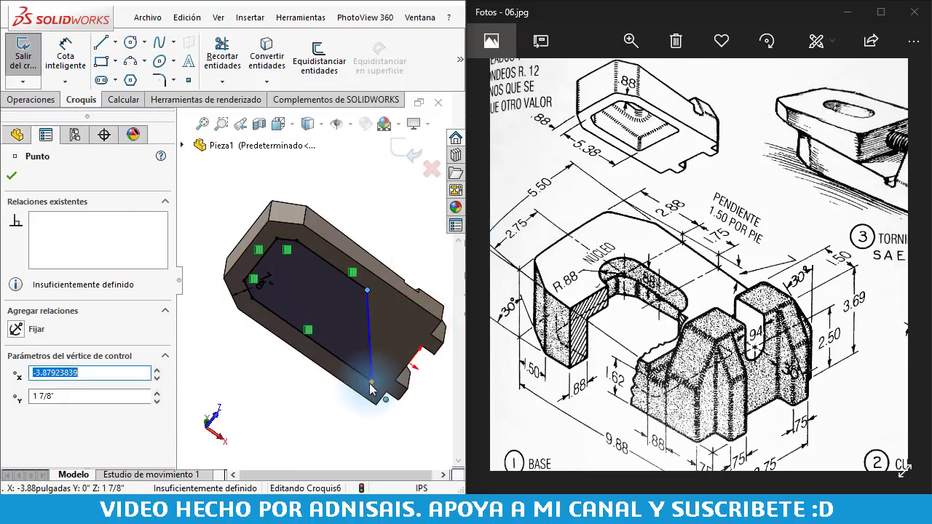
left_click_drag(368, 384, 328, 348)
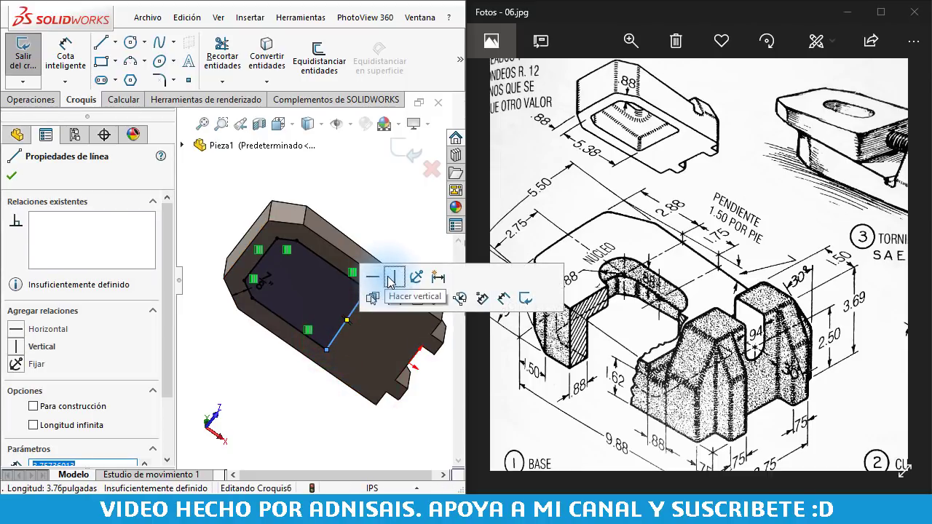
left_click(392, 279)
left_click(349, 405)
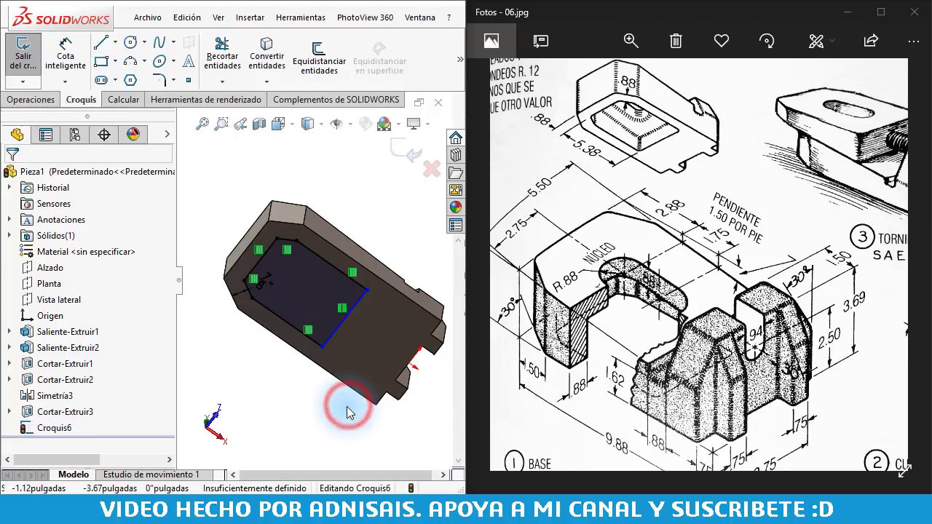
key("ctrl+6")
left_click(331, 414)
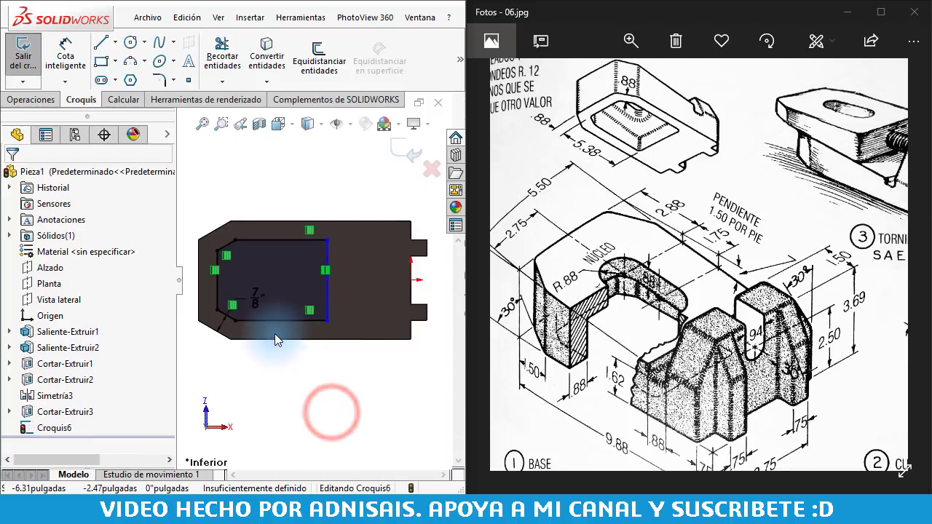
scroll(269, 327, "down", 1)
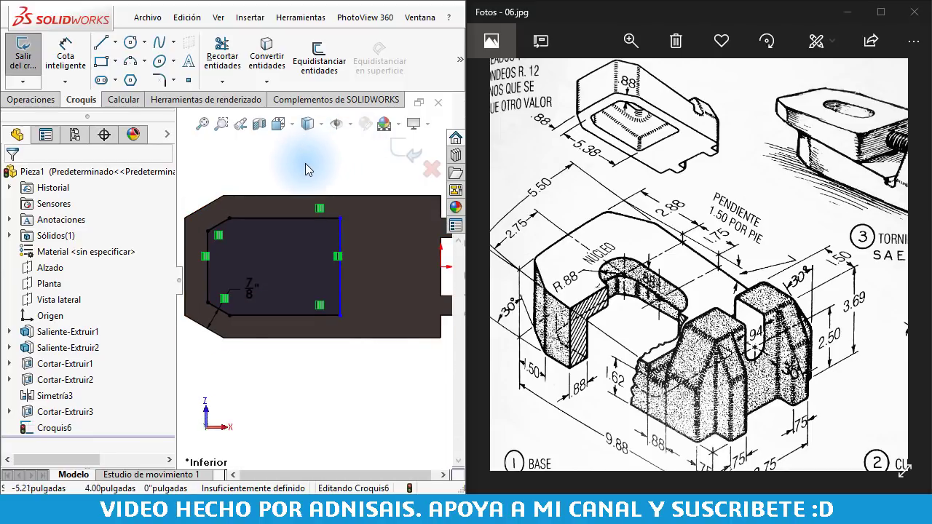
left_click(348, 409)
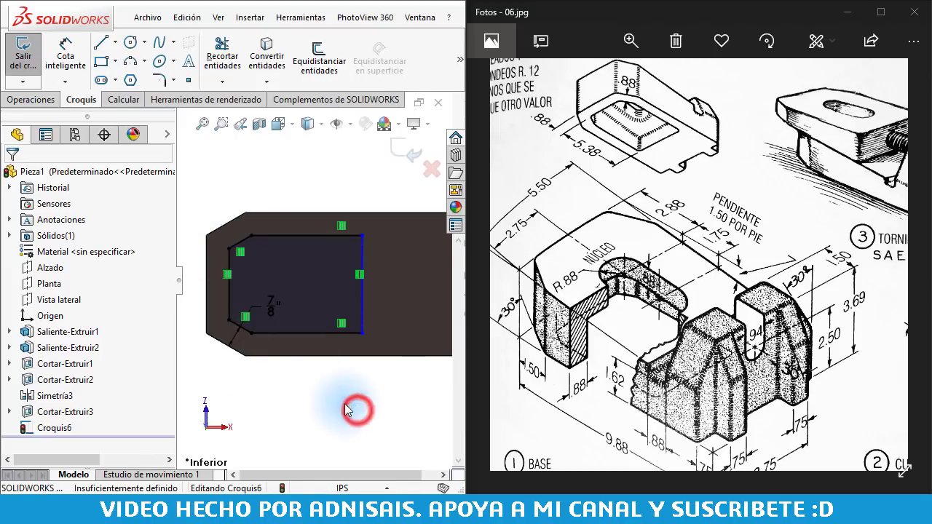
Dimension the inner outline's width as 5 3/8".
left_click(66, 64)
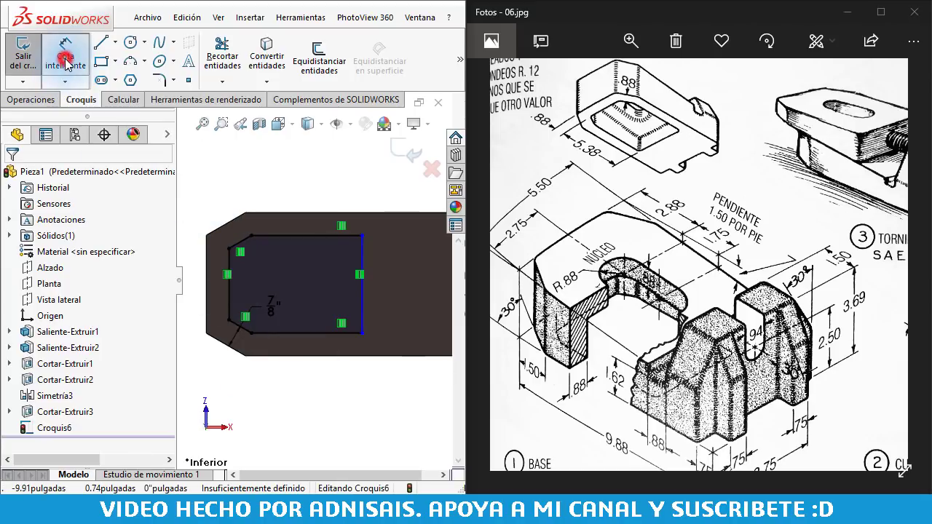
left_click(230, 302)
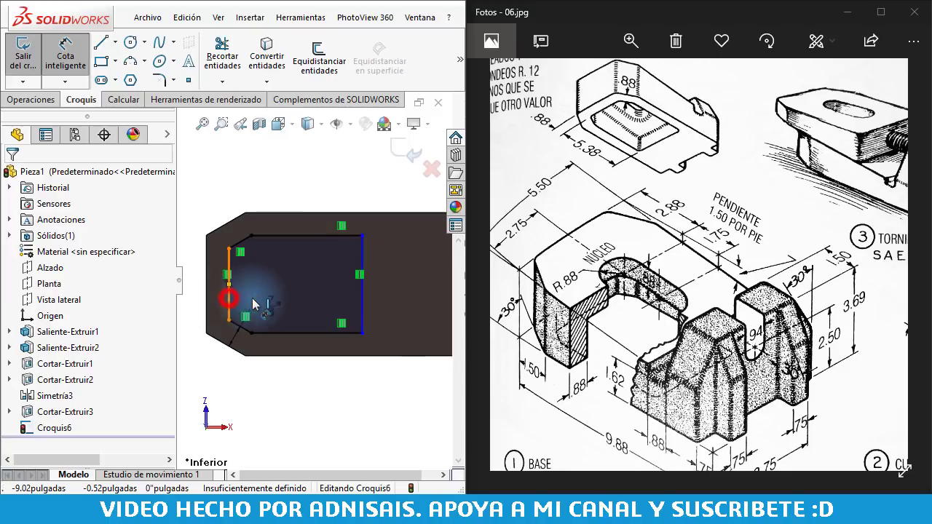
left_click(362, 298)
left_click(315, 402)
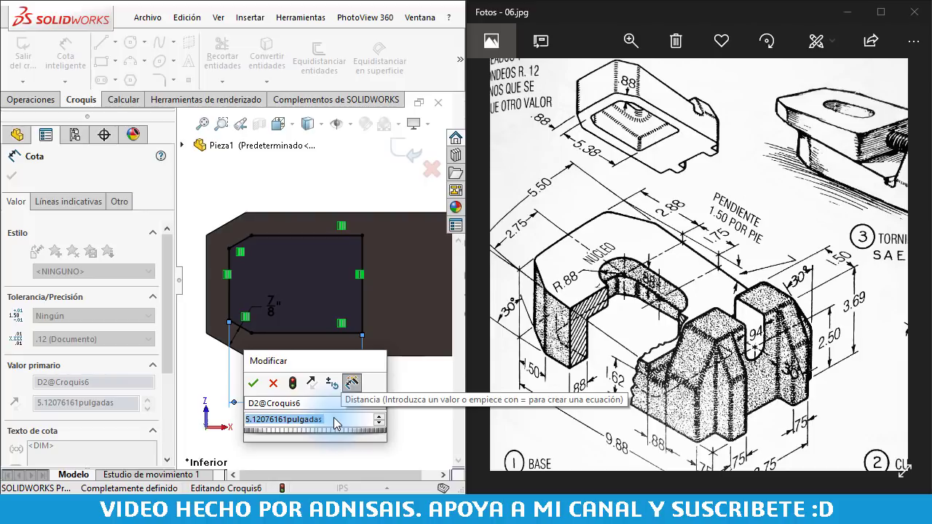
type("5")
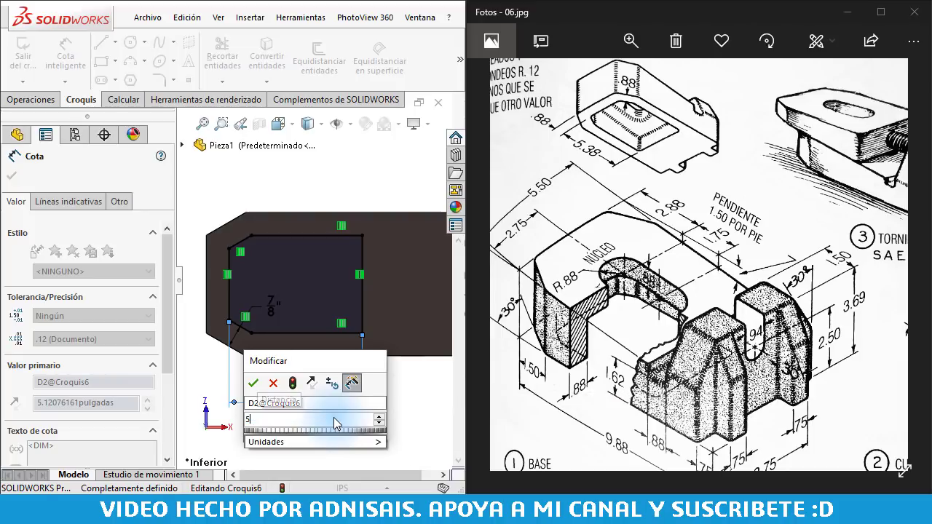
type(".375")
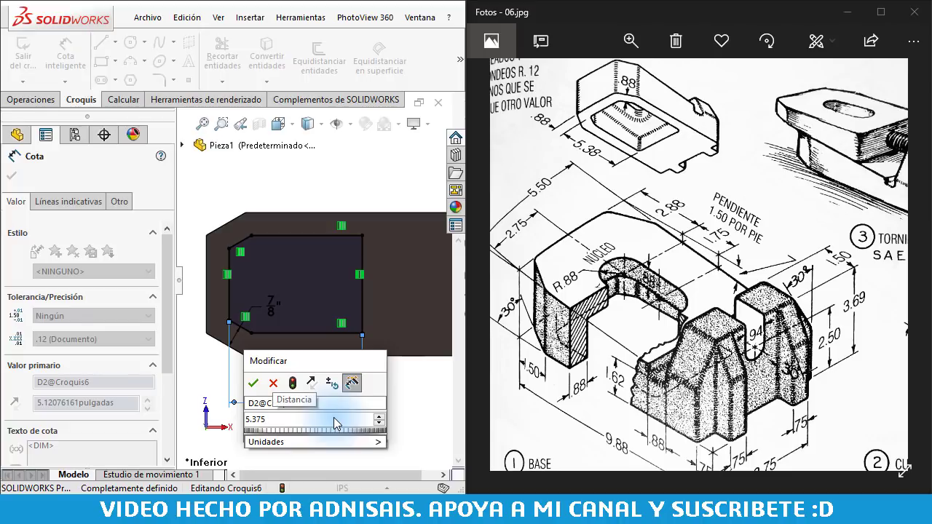
key("Return")
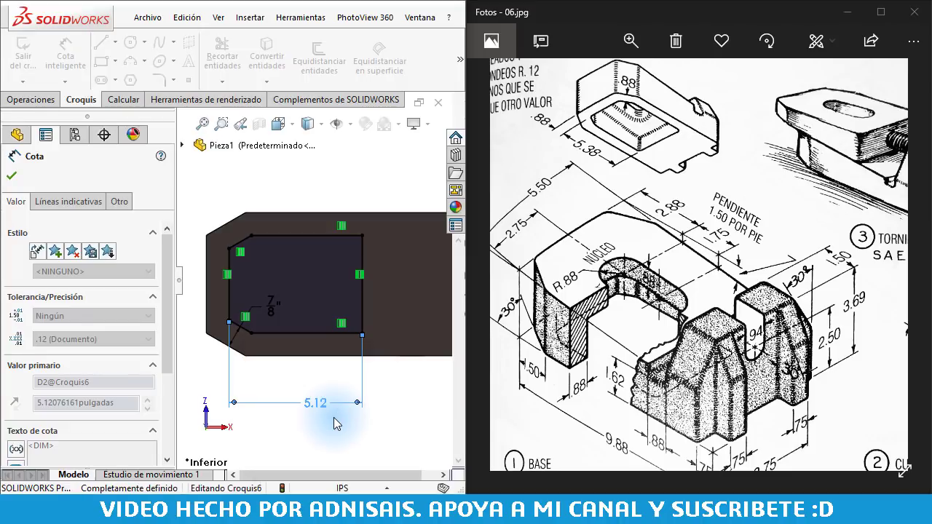
left_click(346, 440)
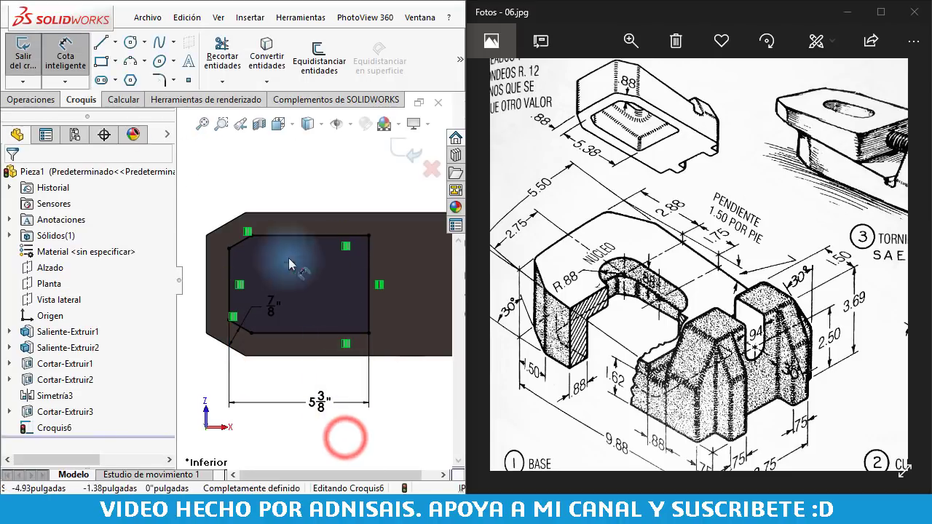
left_click(34, 103)
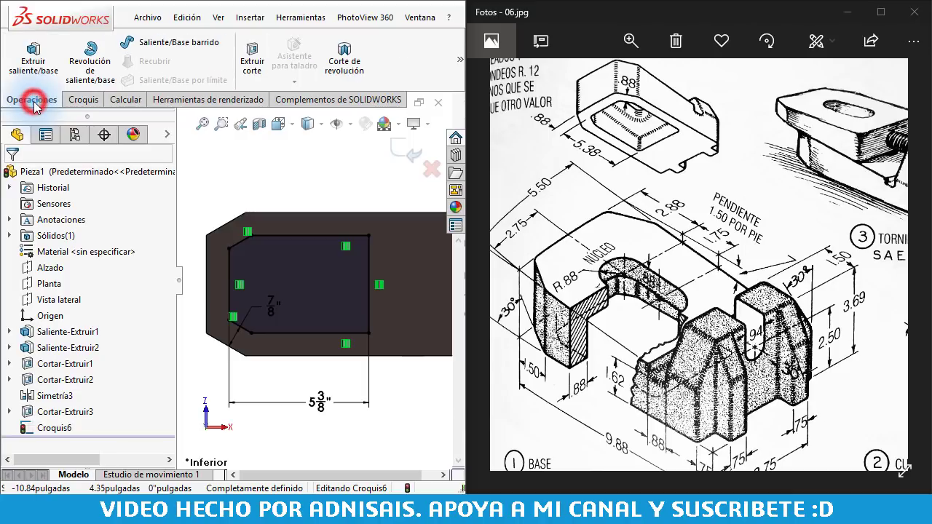
Cut the Croquis6 recess to an offset of 7/8" from the sloped top face.
left_click(250, 66)
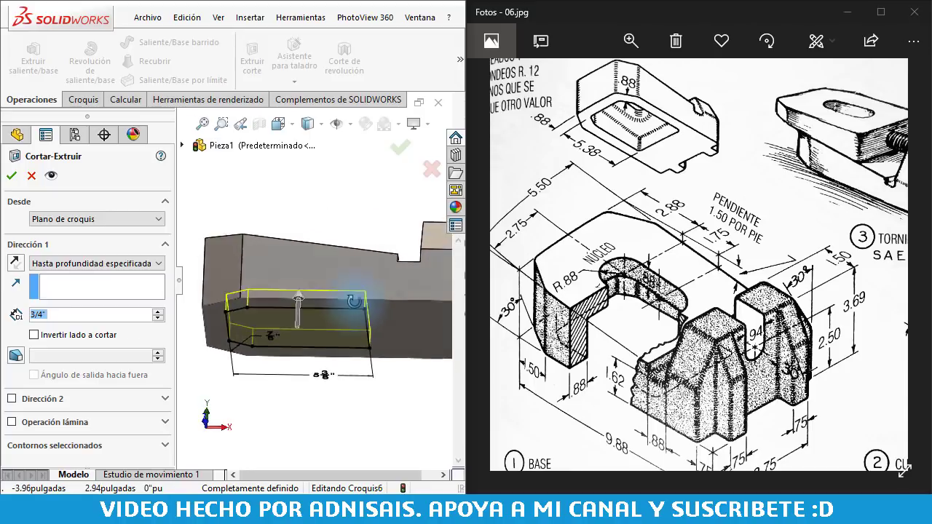
middle_click_drag(355, 300, 332, 349)
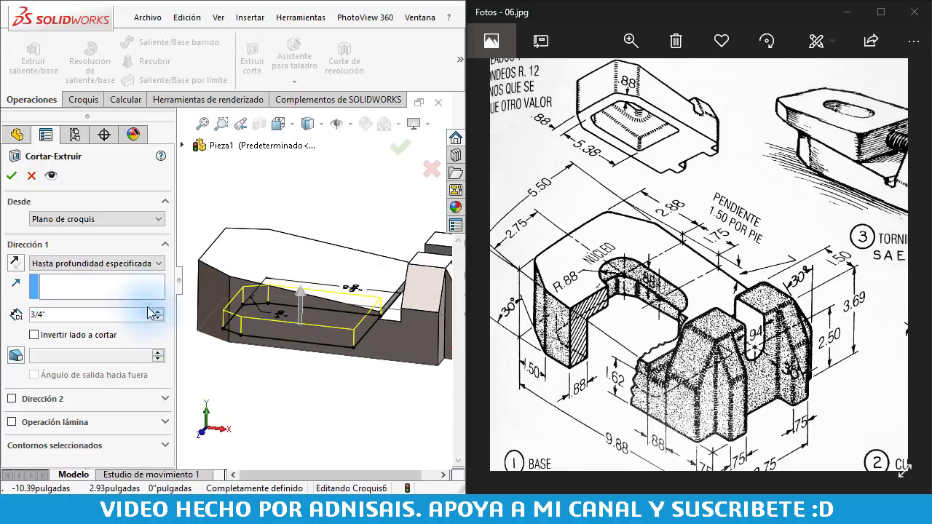
left_click(156, 264)
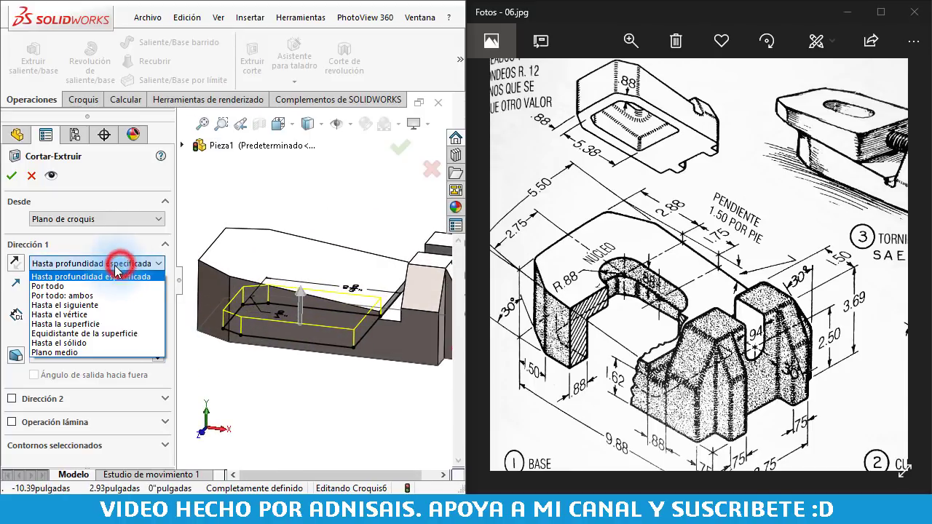
left_click(82, 334)
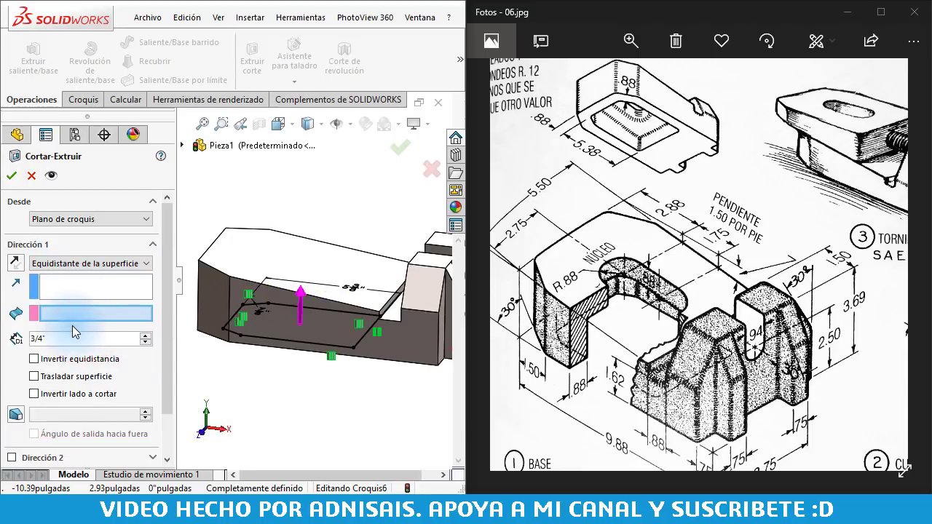
left_click(255, 235)
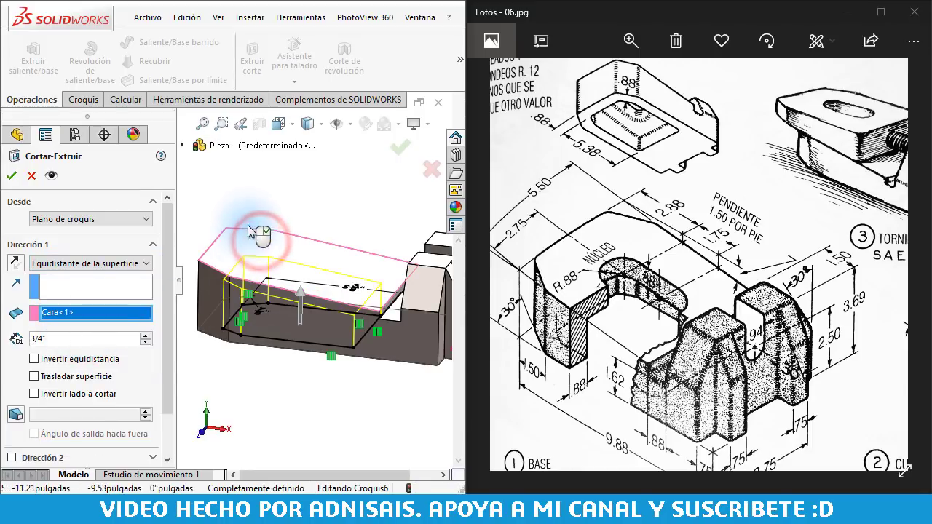
left_click(76, 340)
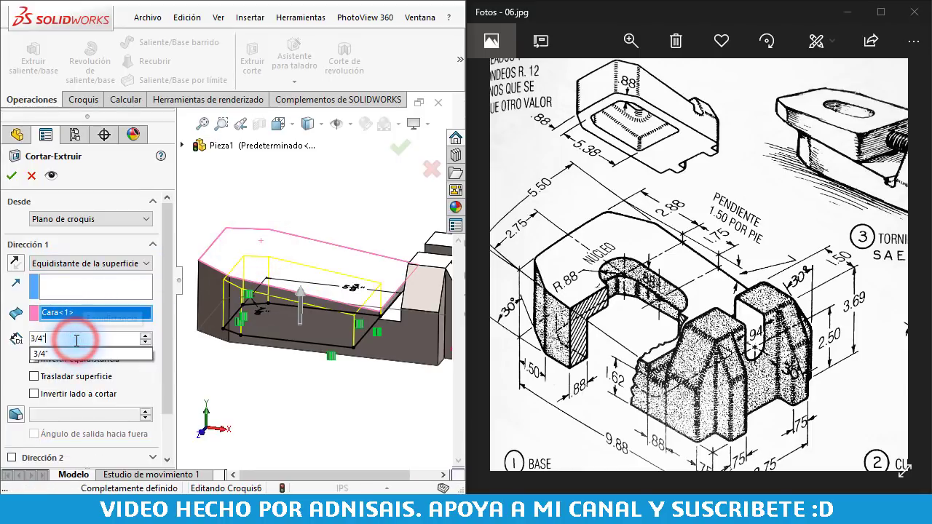
left_click_drag(70, 338, 5, 342)
type(".")
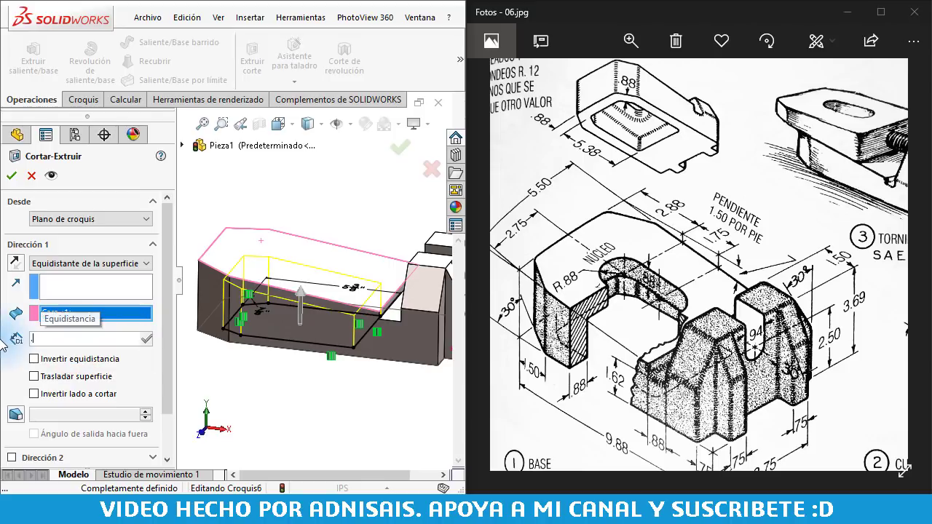
type("875")
left_click(7, 361)
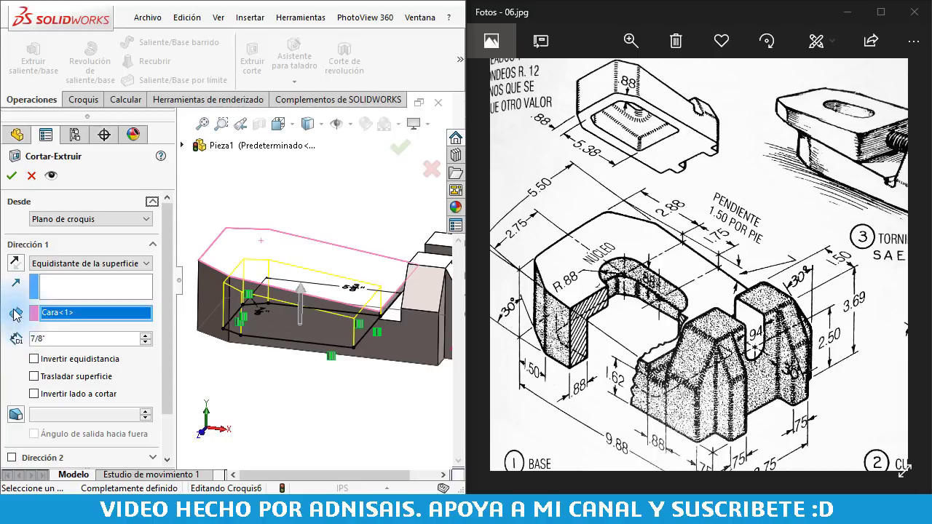
middle_click_drag(218, 313, 248, 287)
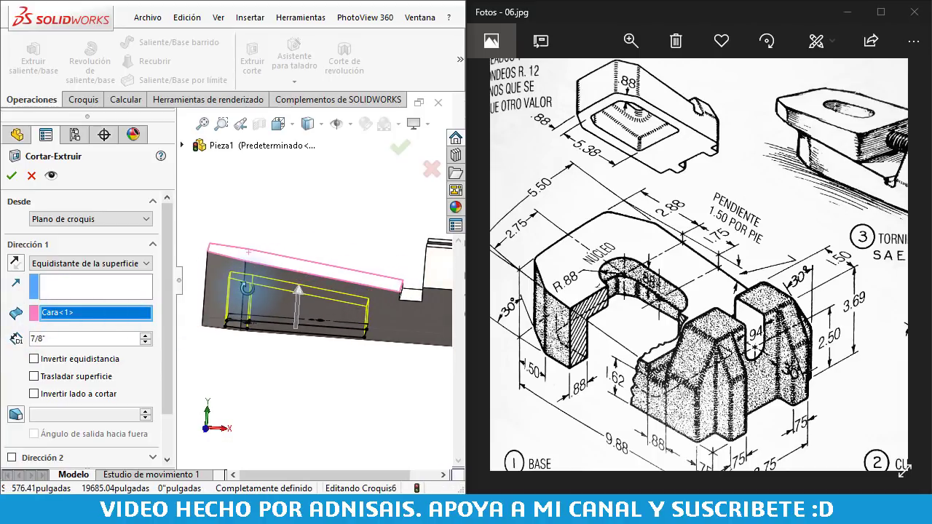
left_click(12, 178)
mouse_move(267, 374)
middle_mouse_down()
mouse_move(273, 302)
mouse_move(290, 277)
mouse_move(309, 280)
middle_mouse_up()
mouse_move(294, 286)
middle_mouse_down()
mouse_move(281, 278)
mouse_move(312, 312)
mouse_move(281, 332)
middle_mouse_up()
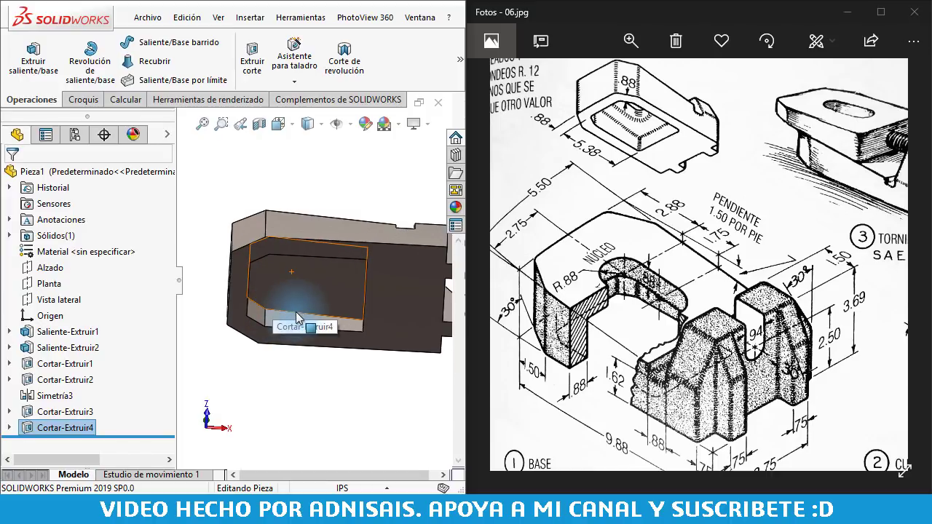
Sketch a horizontal slot inside the recess on the top face.
left_click(406, 290)
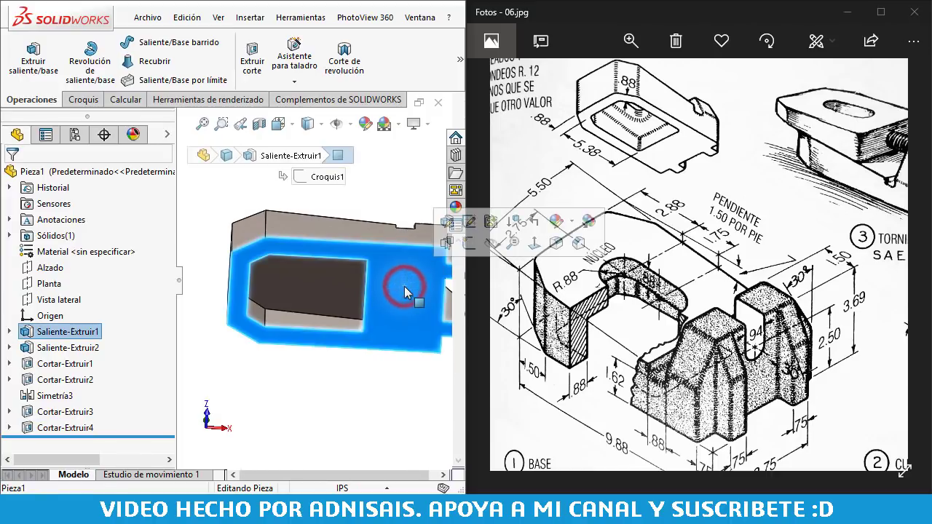
left_click(86, 106)
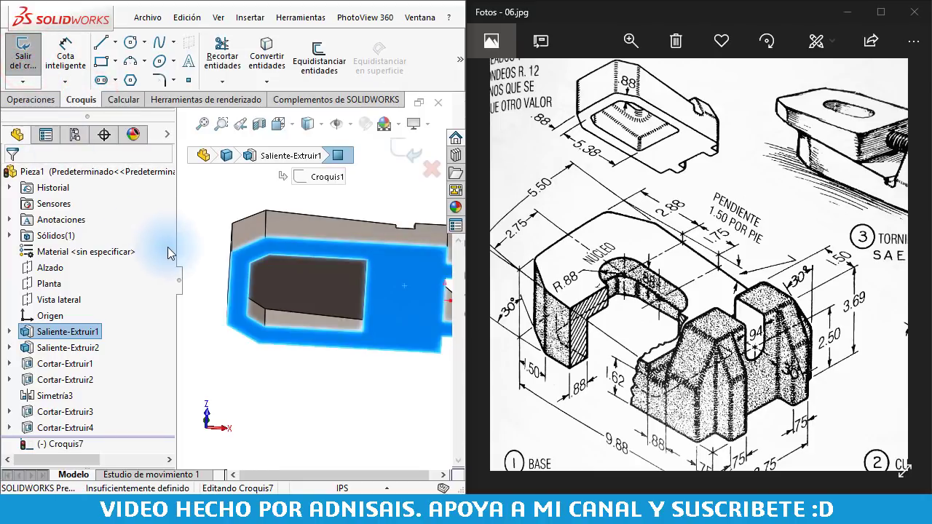
key("ctrl+8")
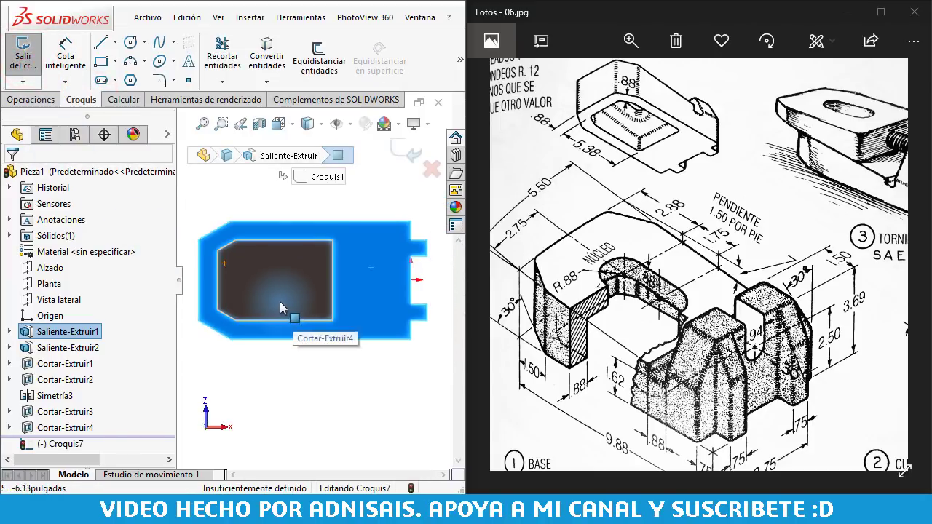
left_click(101, 80)
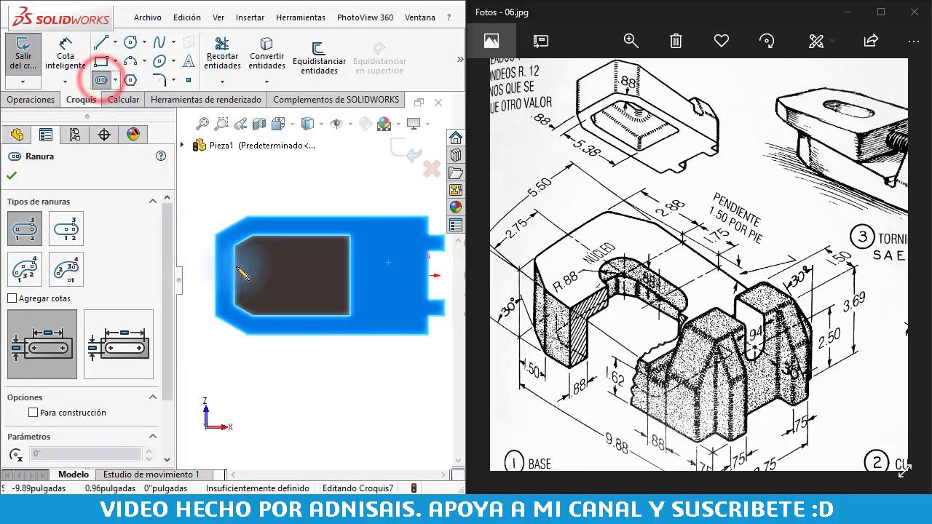
left_click(279, 276)
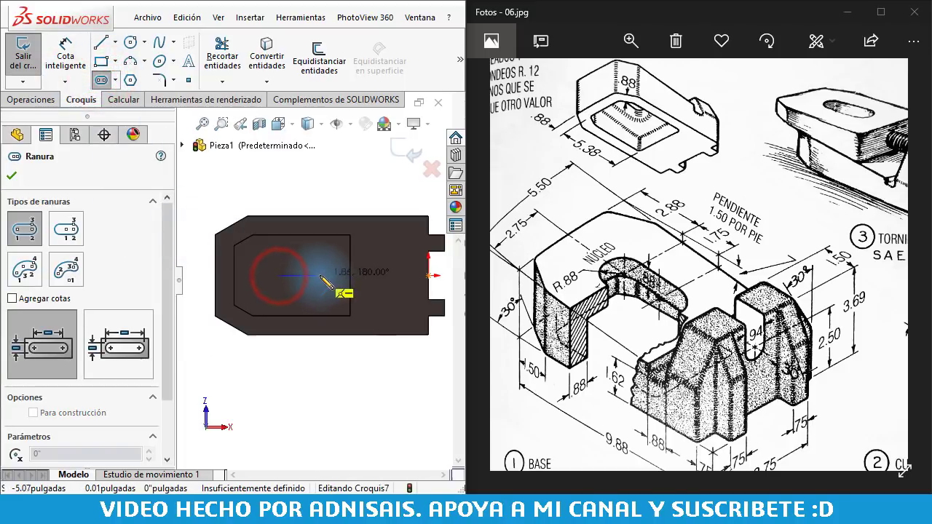
left_click(325, 276)
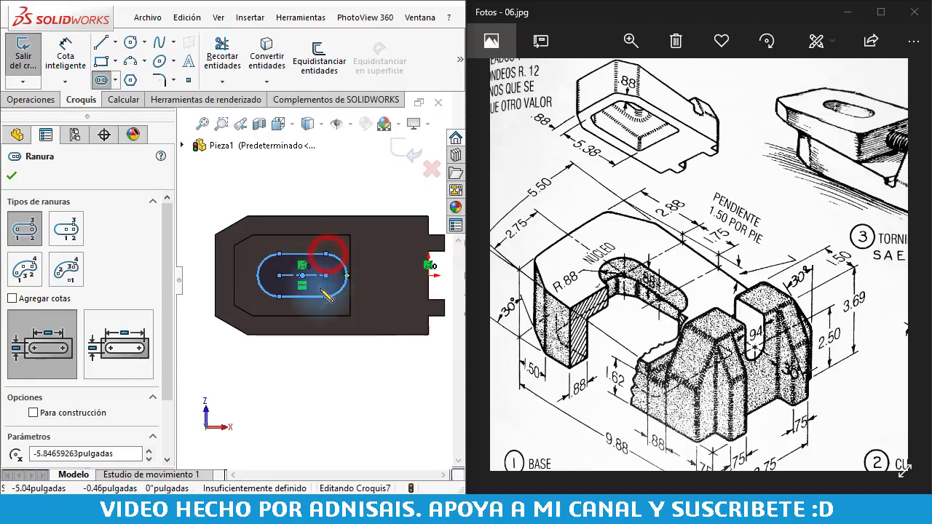
key("Escape")
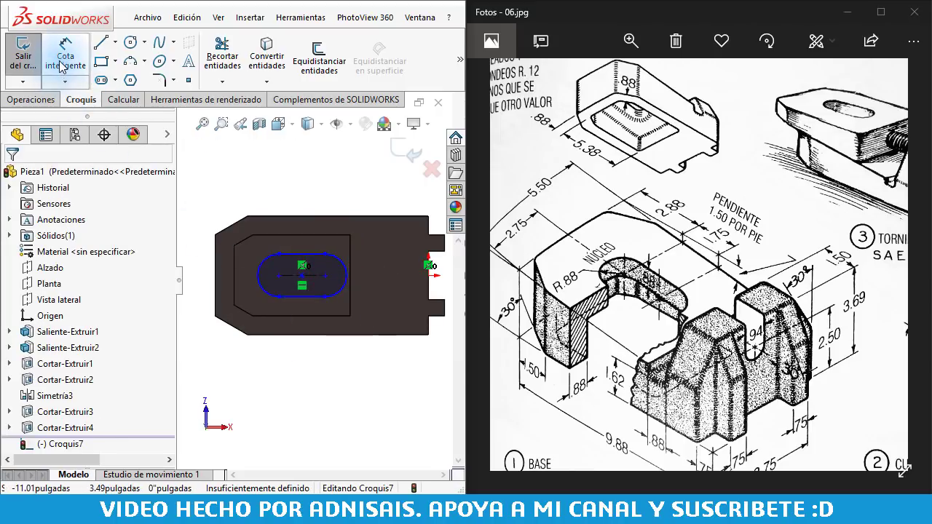
Dimension the slot 1 3/4" long and 2 7/8" from the part's left edge.
left_click(62, 66)
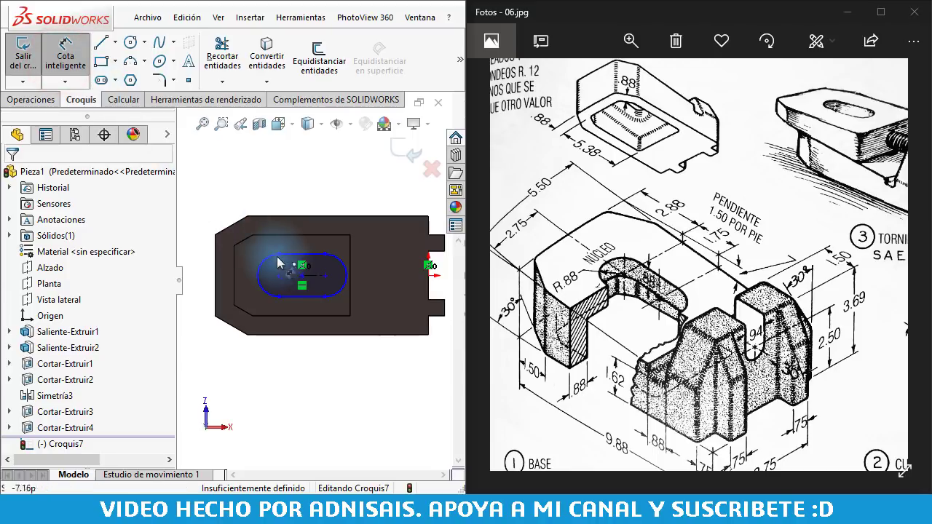
left_click(289, 282)
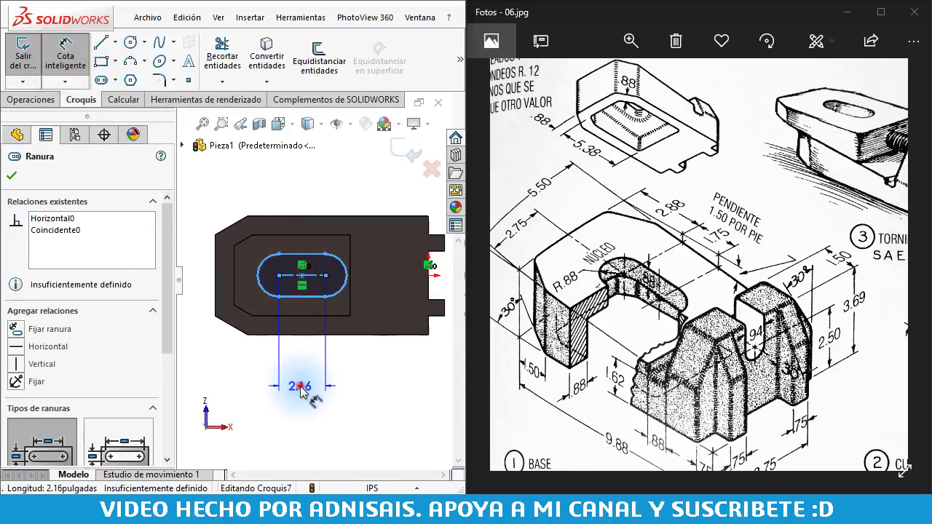
left_click(300, 387)
type("1.7")
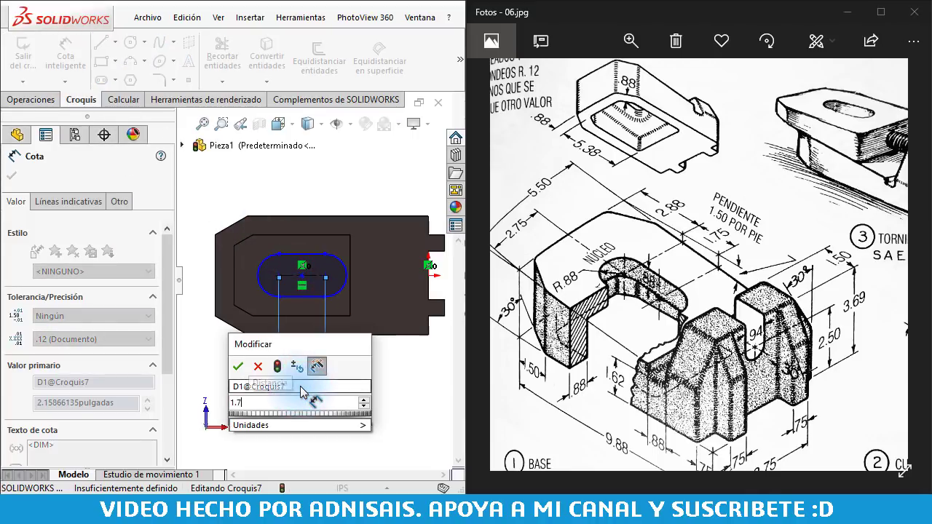
type("5")
key("Return")
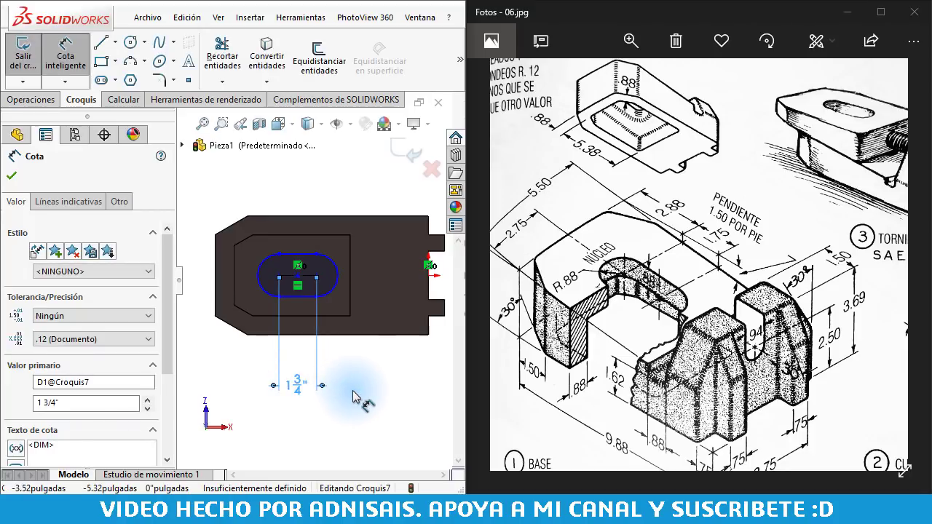
left_click(352, 396)
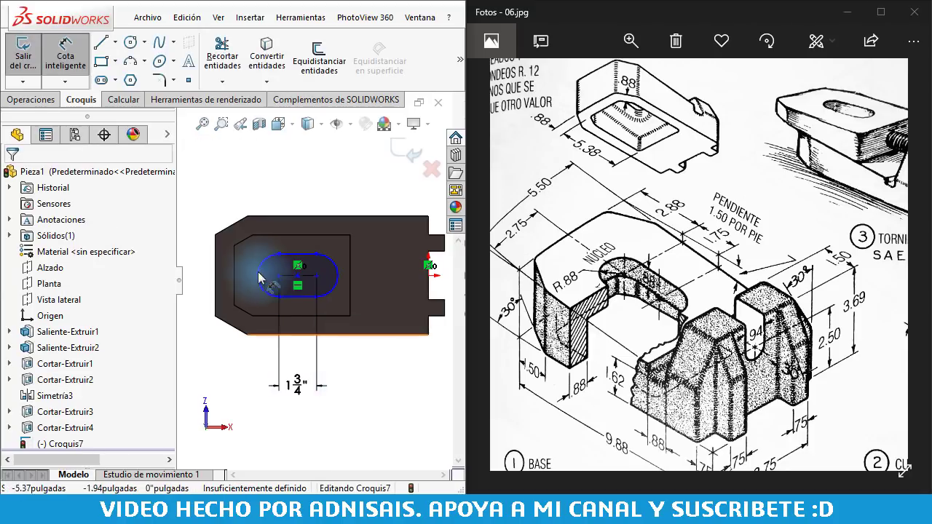
left_click(285, 284)
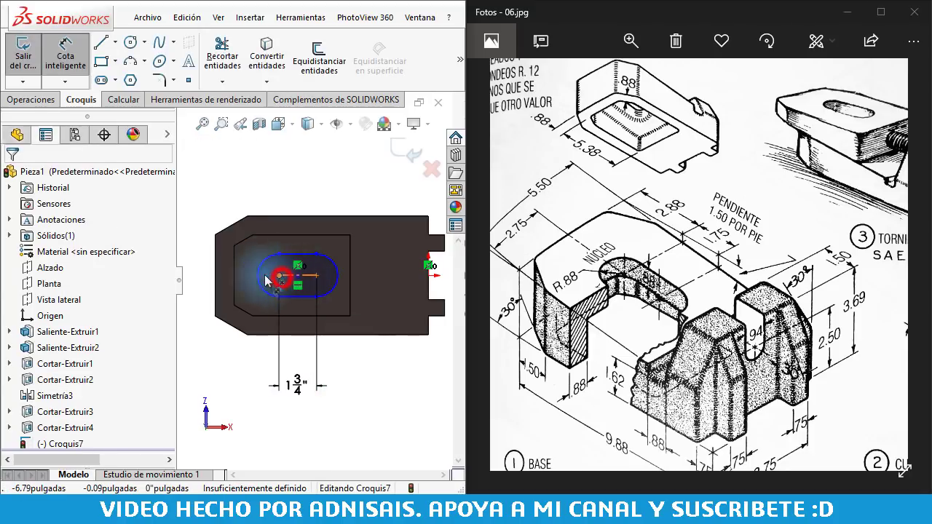
left_click(216, 270)
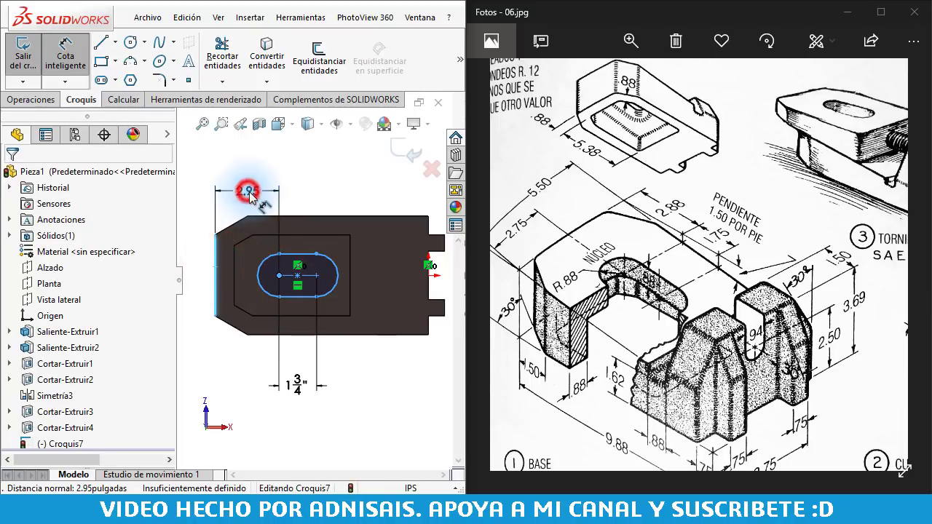
left_click(248, 191)
type("2.875")
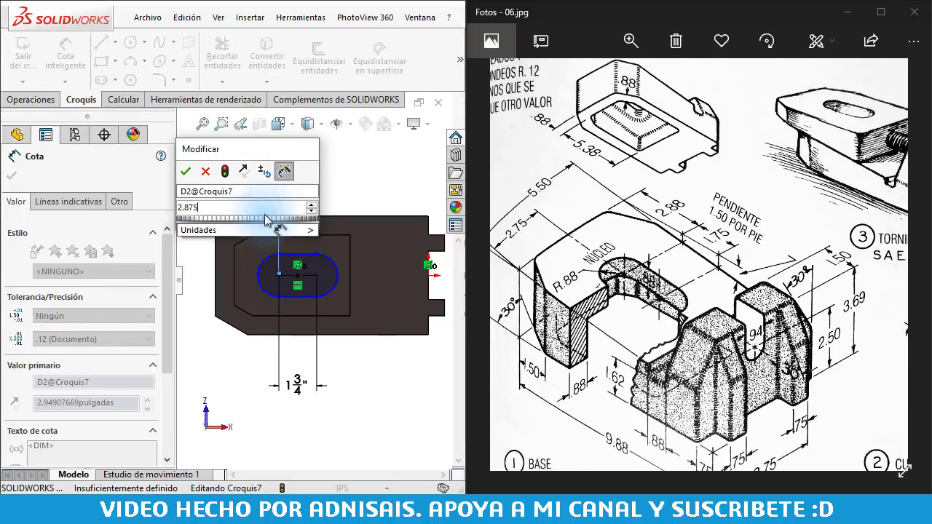
key("Return")
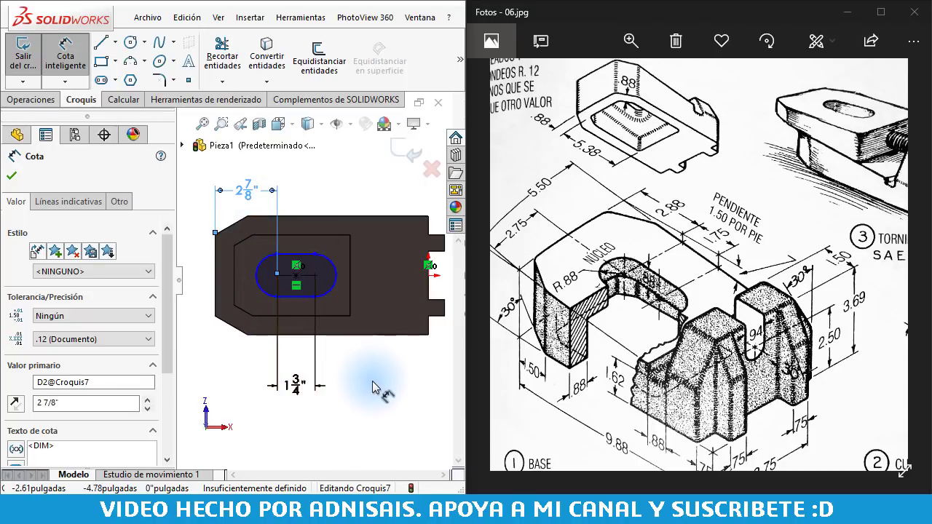
Give the slot's end arc an R 7/8" radius.
left_click(259, 291)
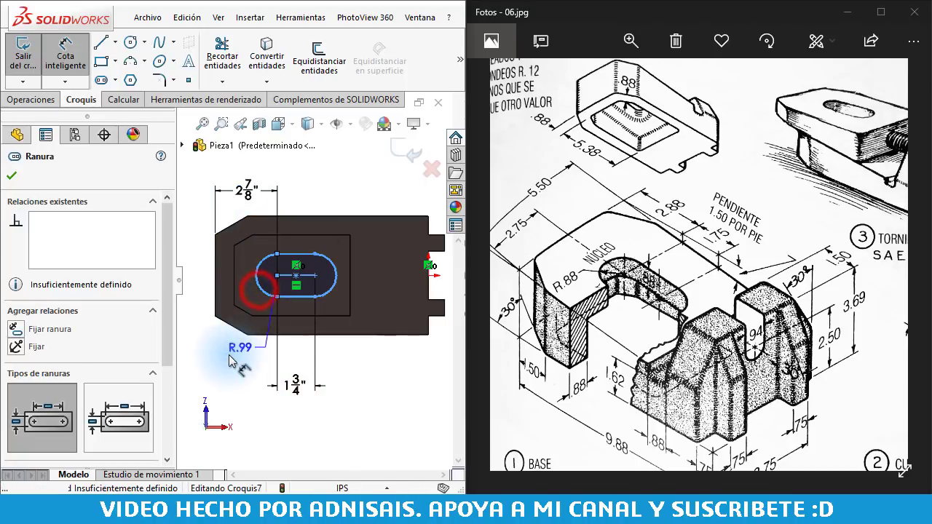
left_click(224, 364)
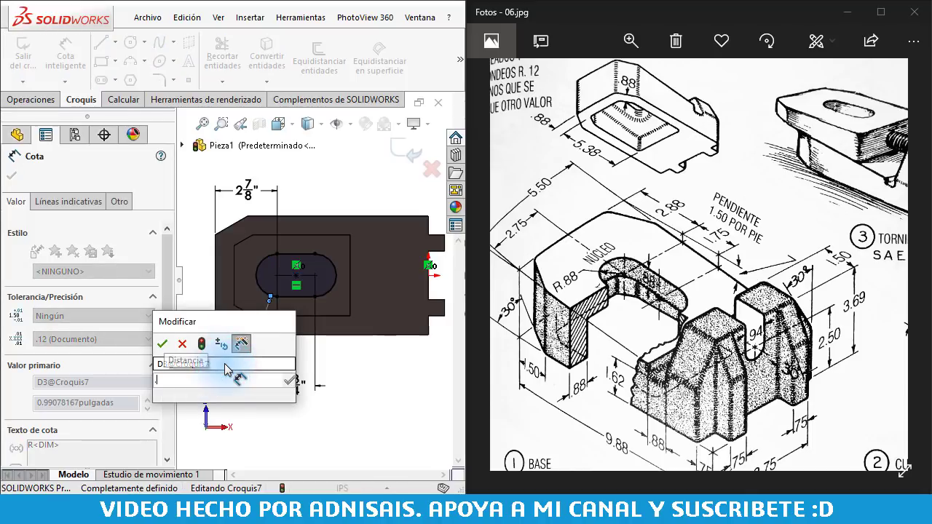
type("875")
key("Return")
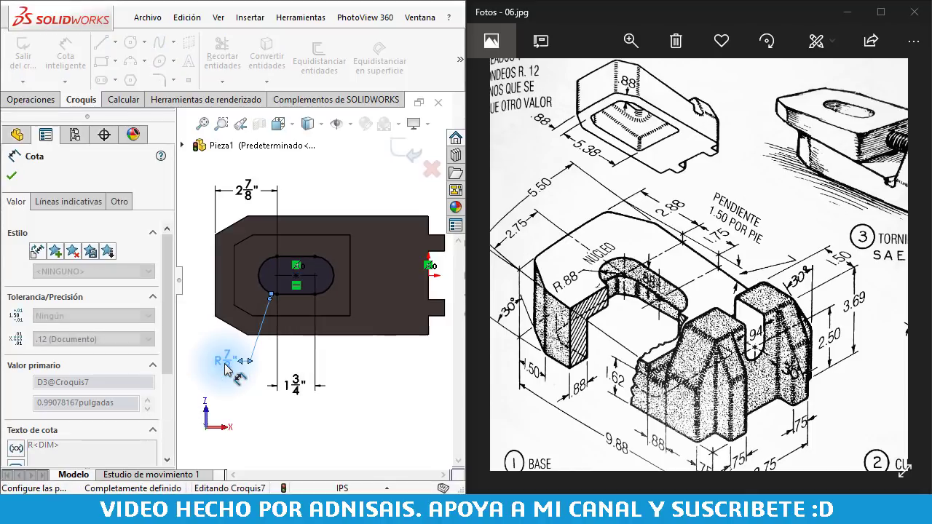
left_click(31, 102)
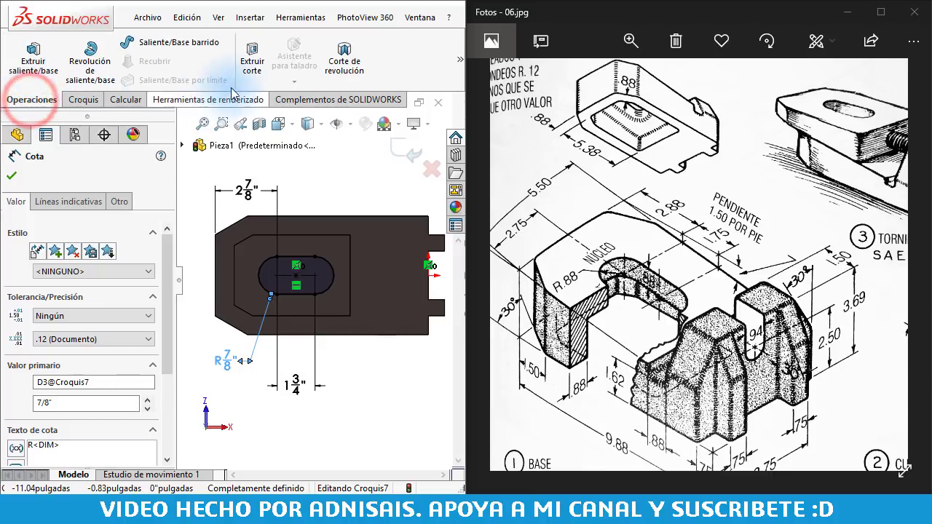
Cut the Croquis7 slot Through All (Por todo), creating Cortar-Extruir5.
left_click(252, 64)
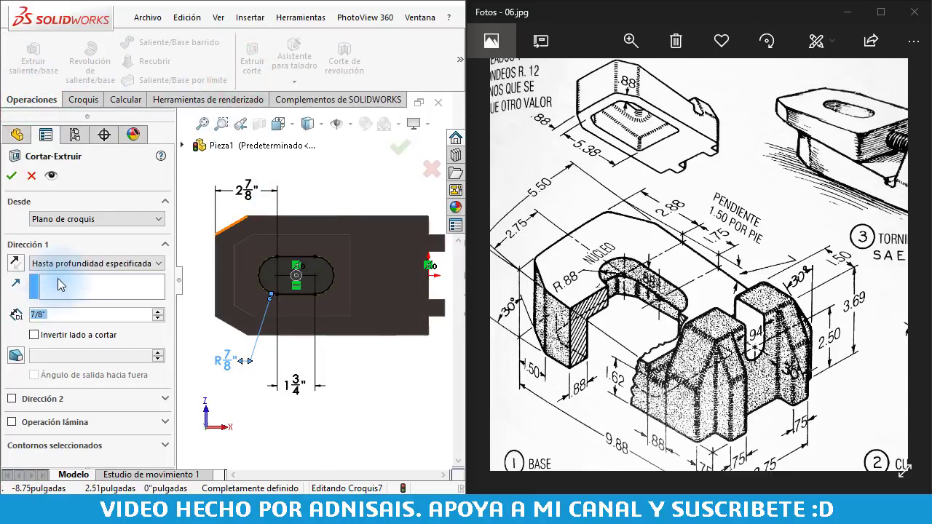
left_click(62, 265)
left_click(63, 286)
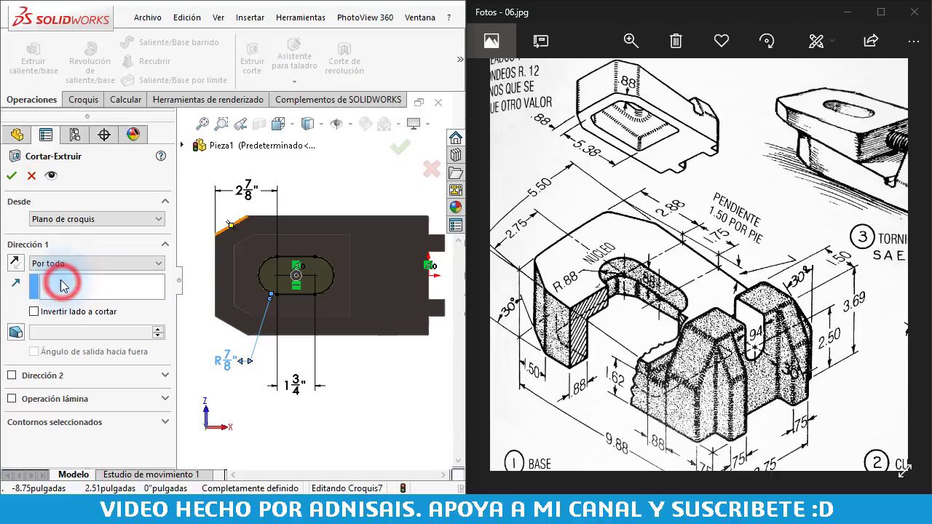
left_click(15, 176)
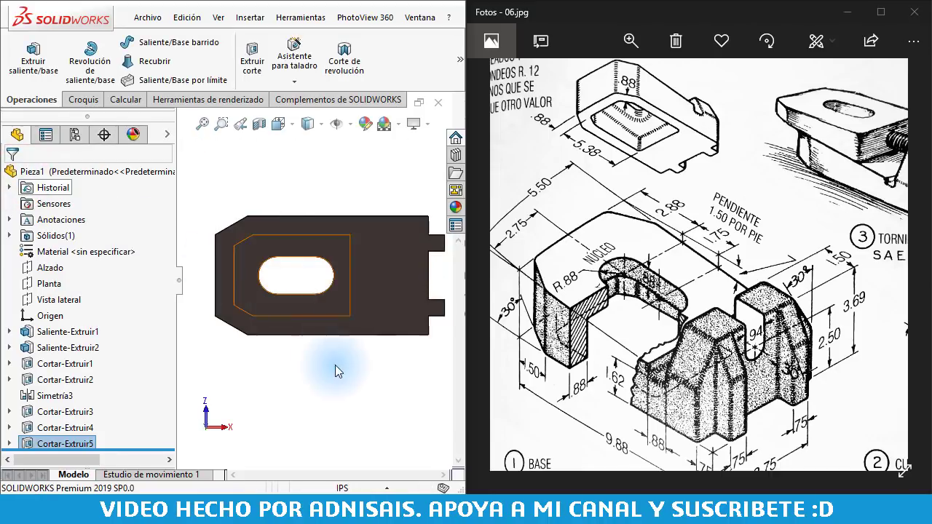
mouse_move(350, 229)
middle_mouse_down()
mouse_move(335, 356)
mouse_move(342, 386)
middle_mouse_up()
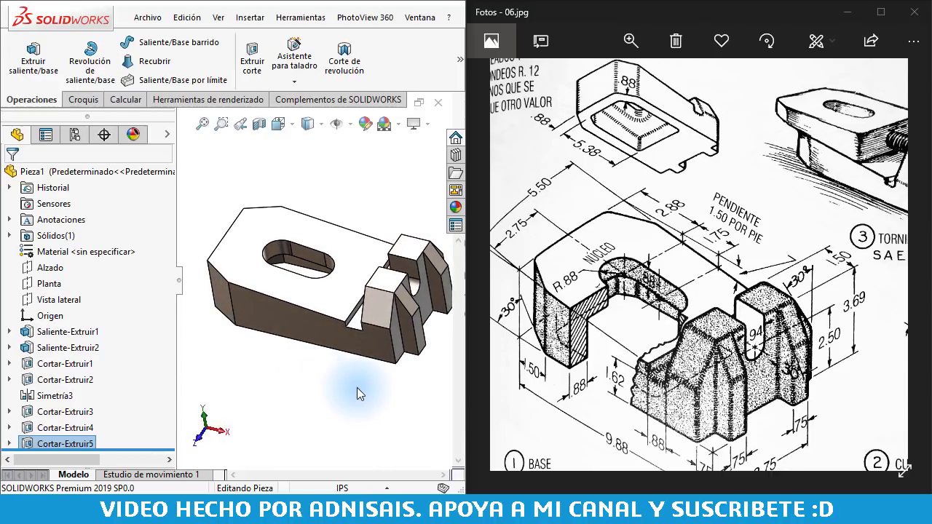
middle_click_drag(355, 331, 332, 392)
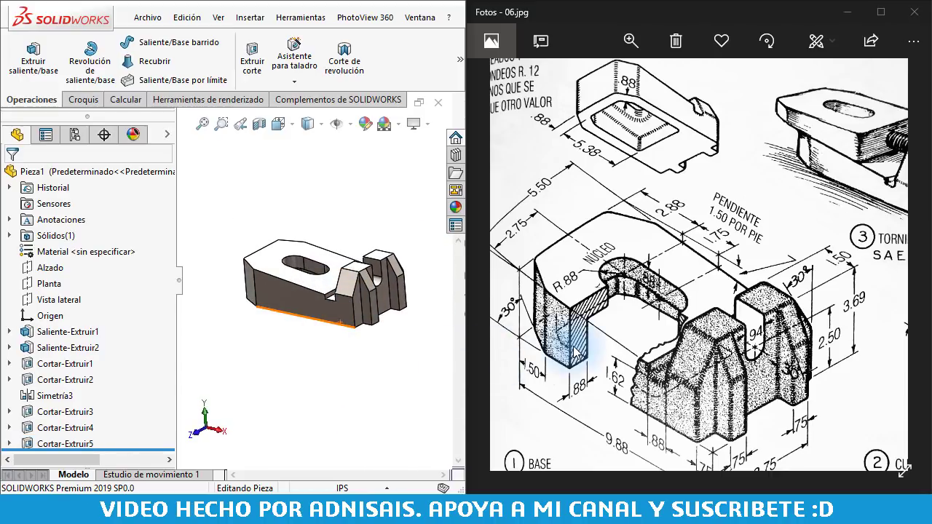
Compare the part against the reference drawing and start the Fillet (Redondeo) command.
scroll(582, 346, "up", 1)
left_click_drag(583, 345, 604, 302)
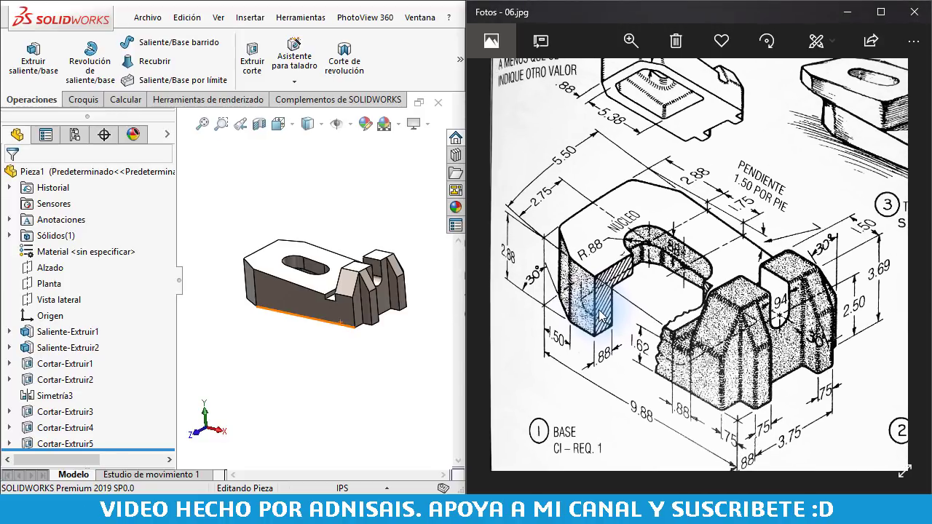
scroll(604, 302, "up", 1)
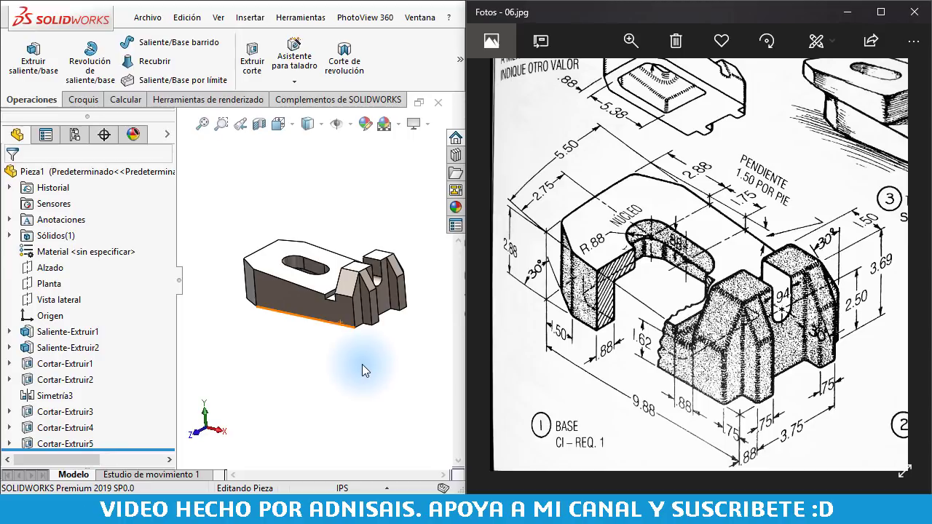
middle_click_drag(353, 380, 359, 226)
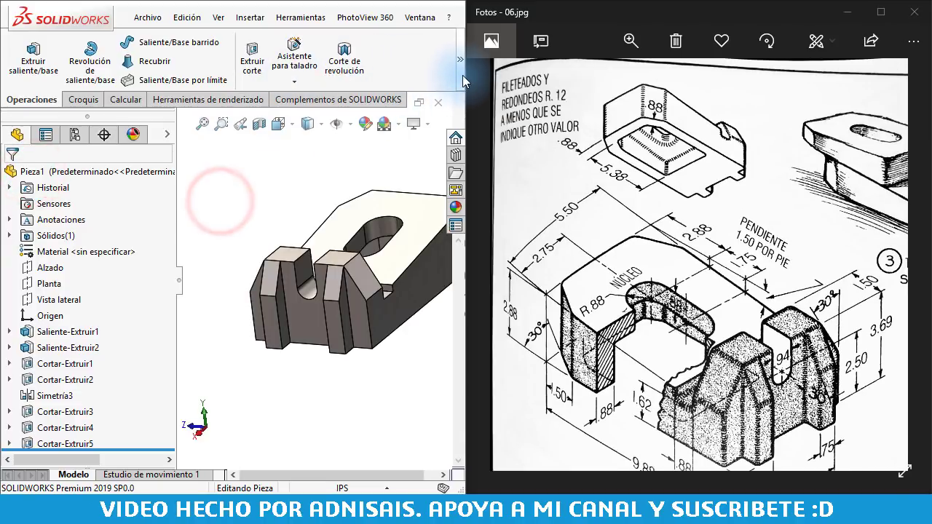
left_click(461, 78)
left_click(147, 115)
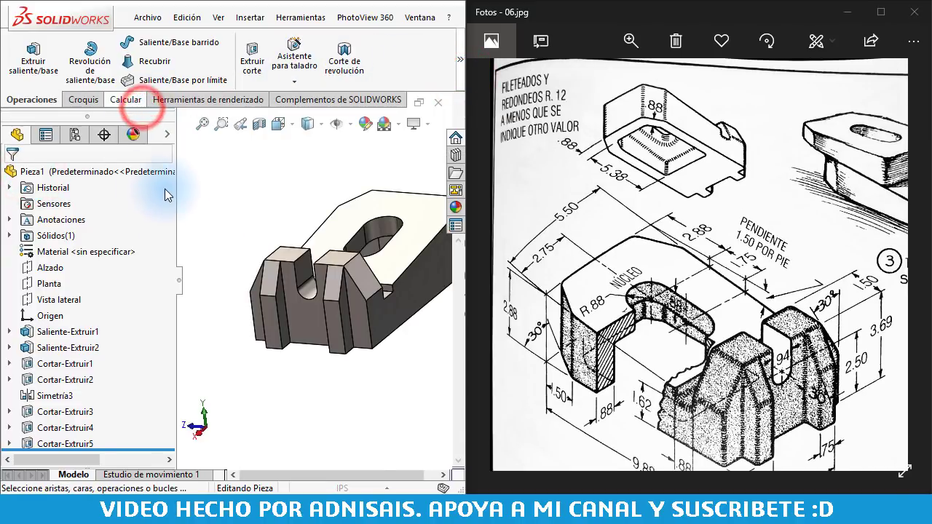
Set the fillet radius to 0.125 in.
left_click_drag(172, 251, 175, 291)
left_click_drag(37, 406, 11, 415)
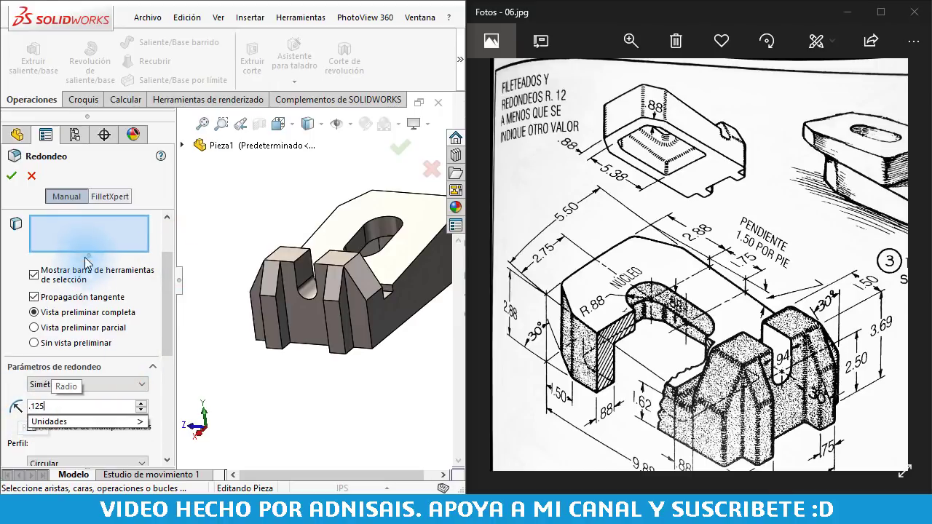
scroll(169, 287, "up", 3)
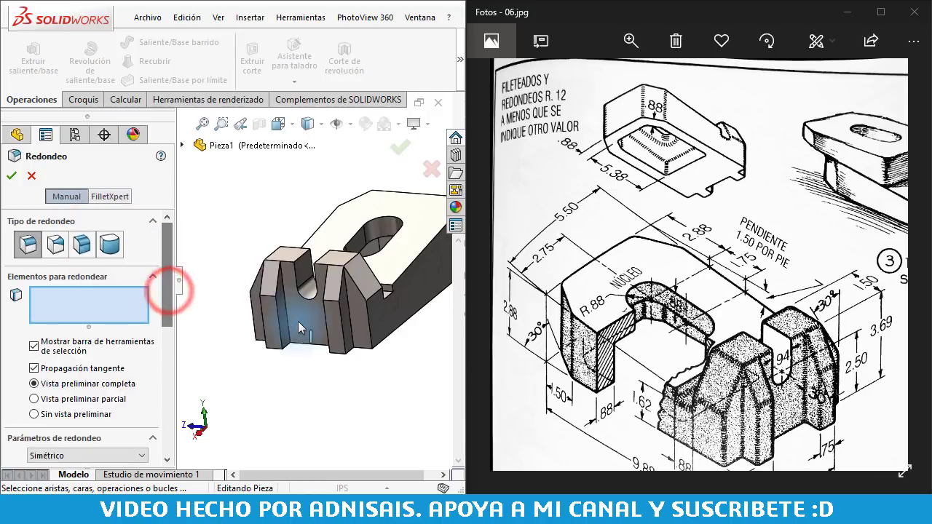
mouse_move(308, 322)
middle_mouse_down()
mouse_move(346, 289)
mouse_move(302, 357)
middle_mouse_up()
scroll(346, 288, "down", 3)
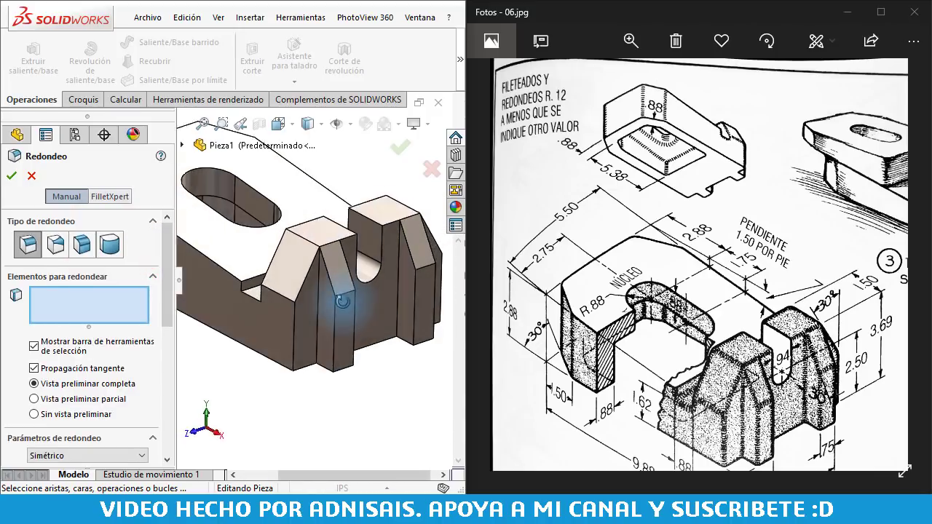
Add the pointed block's vertical, top ridge and front edges to the fillet.
left_click(297, 368)
left_click(299, 307)
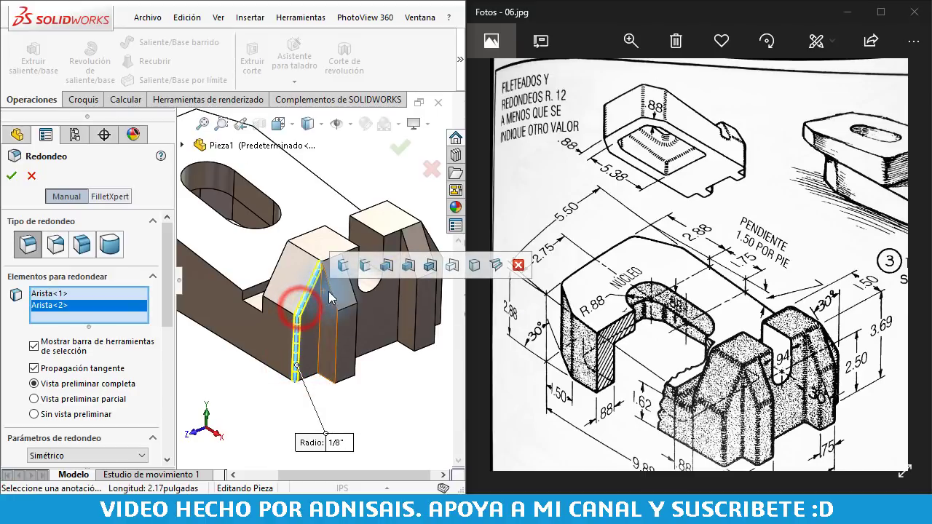
left_click(330, 293)
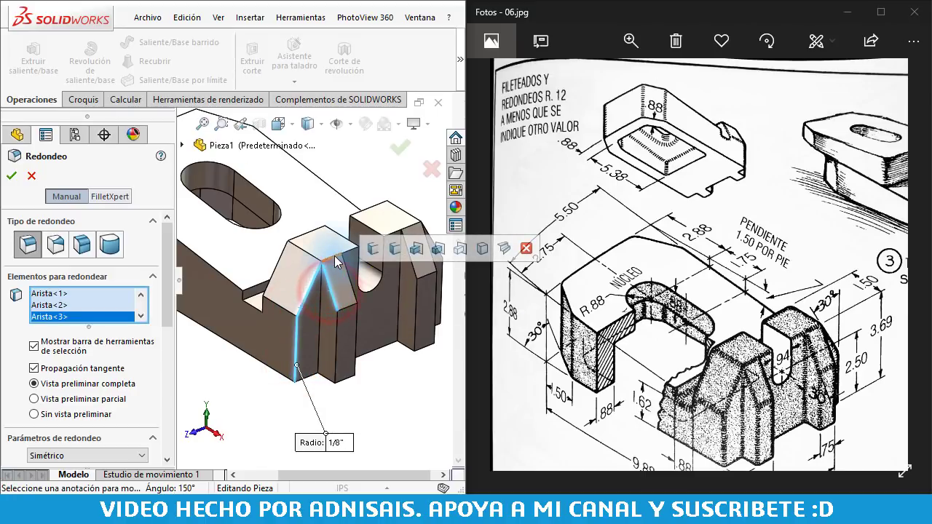
left_click(333, 252)
left_click(345, 253)
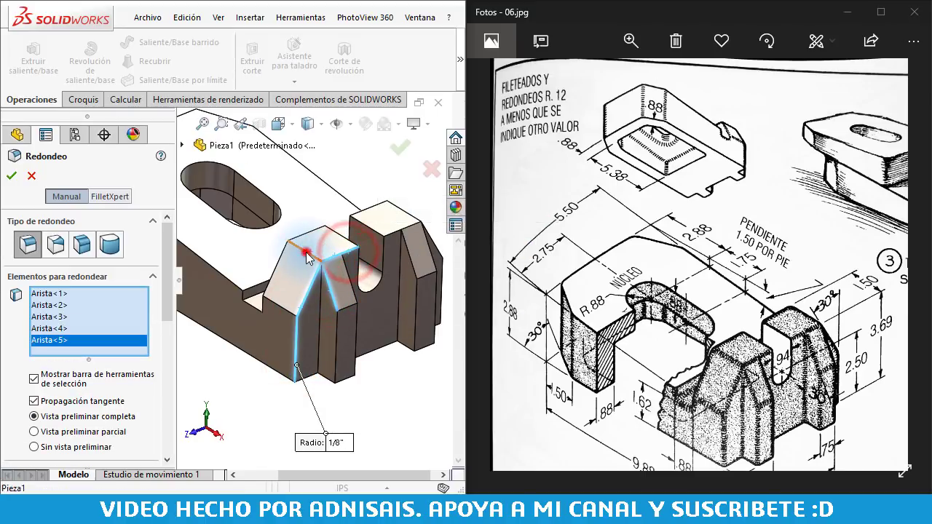
left_click(305, 247)
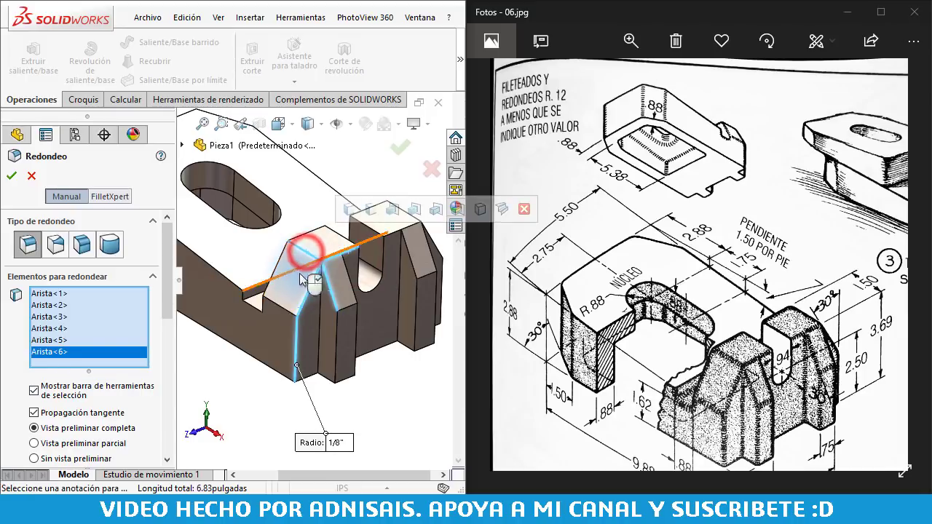
left_click(289, 313)
left_click(319, 326)
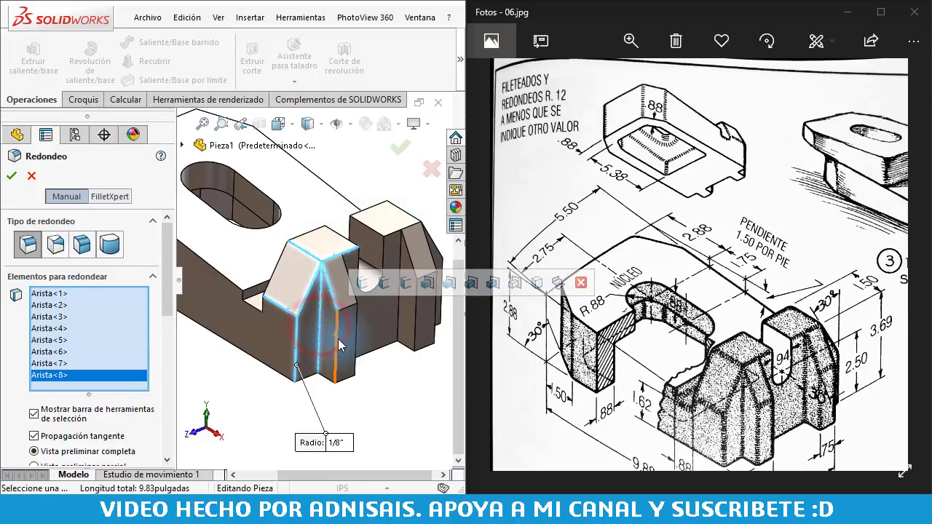
Add the block's remaining right, short and base edges plus the adjoining face.
left_click(338, 339)
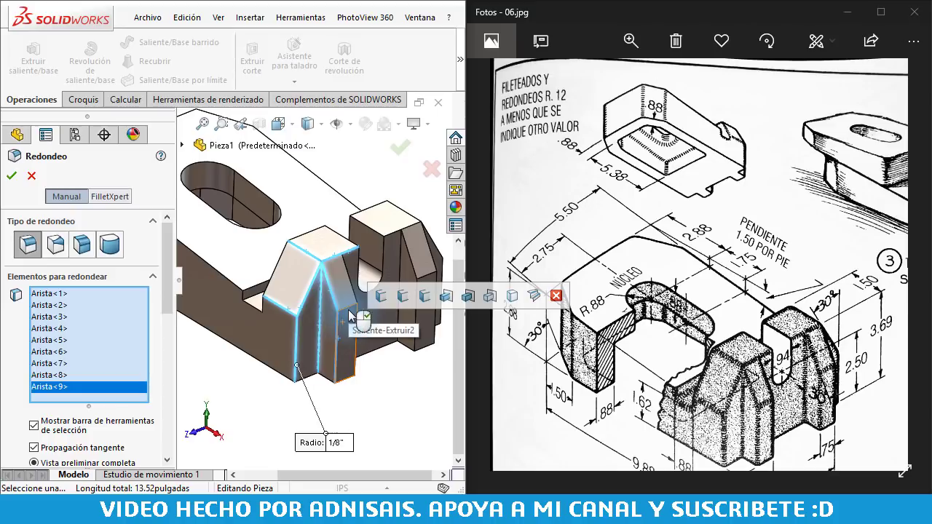
left_click(350, 307)
left_click(354, 289)
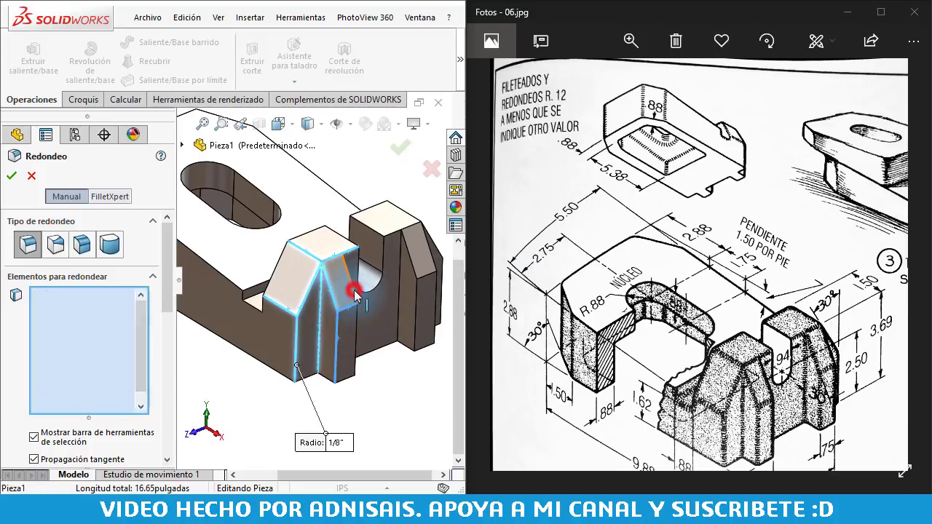
left_click(356, 319)
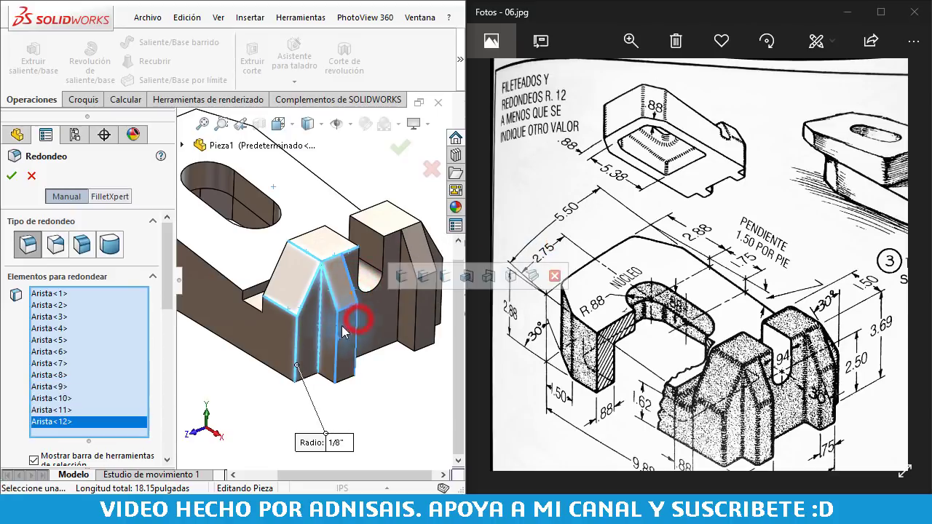
left_click(258, 306)
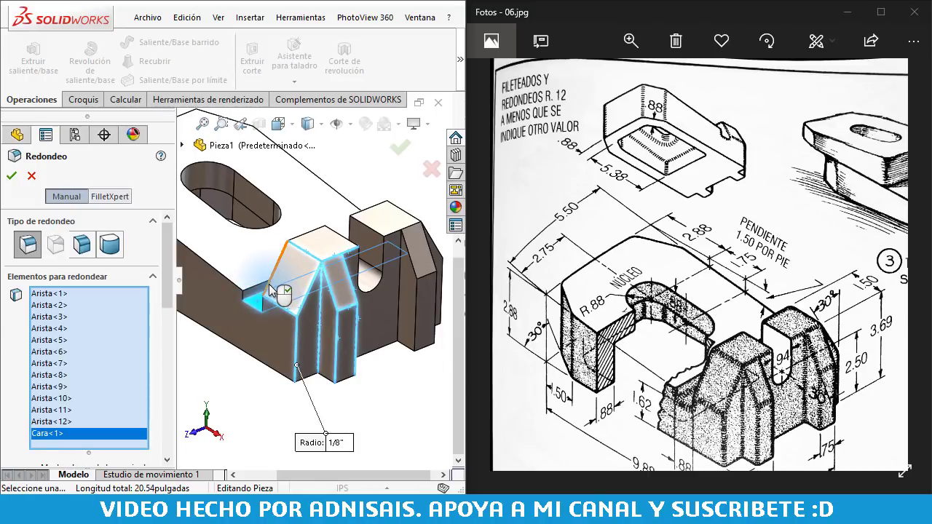
left_click(271, 287)
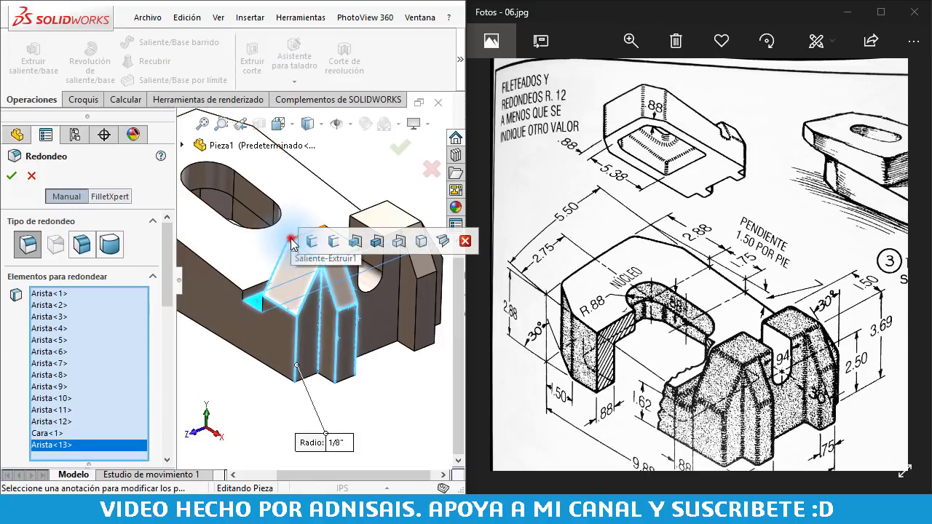
left_click(291, 241)
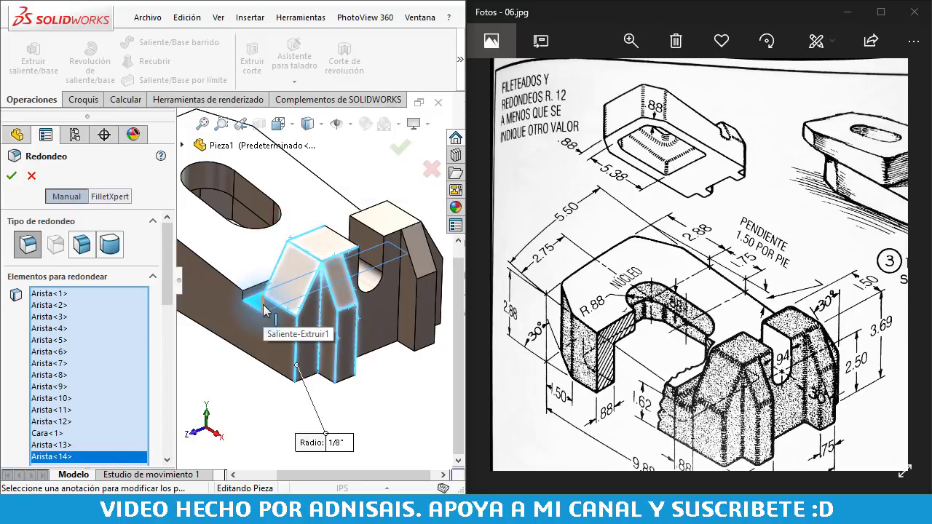
Zoom and orbit to check the preview on fourteen edges and one face.
scroll(320, 357, "down", 2)
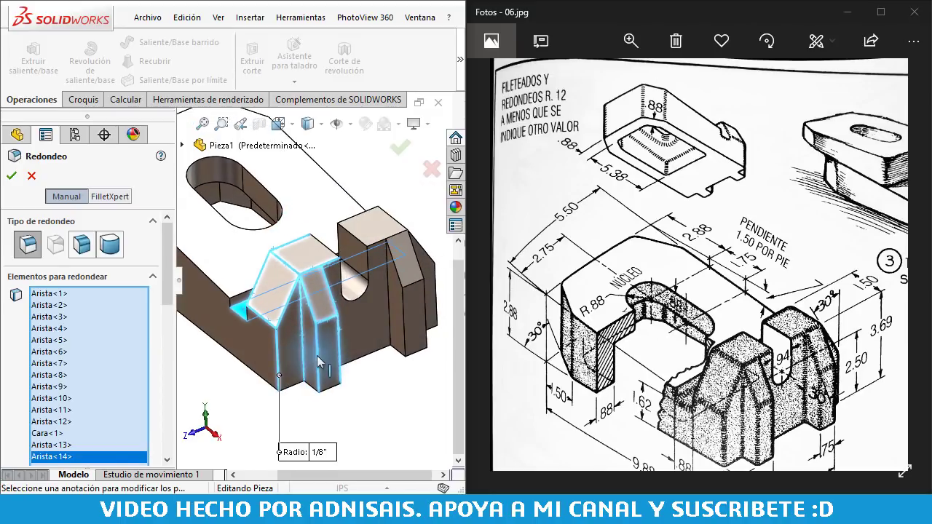
scroll(301, 306, "down", 2)
scroll(300, 287, "down", 2)
scroll(324, 384, "up", 2)
scroll(324, 384, "down", 2)
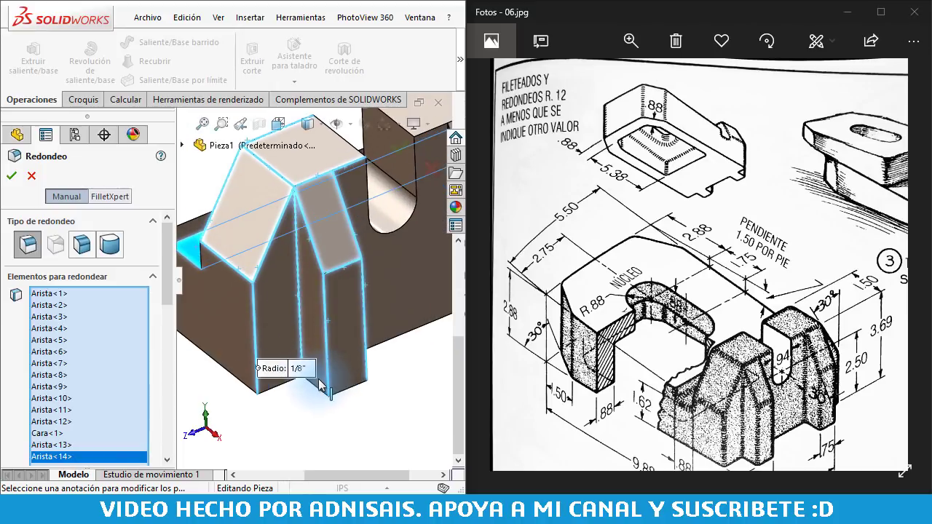
scroll(338, 368, "up", 2)
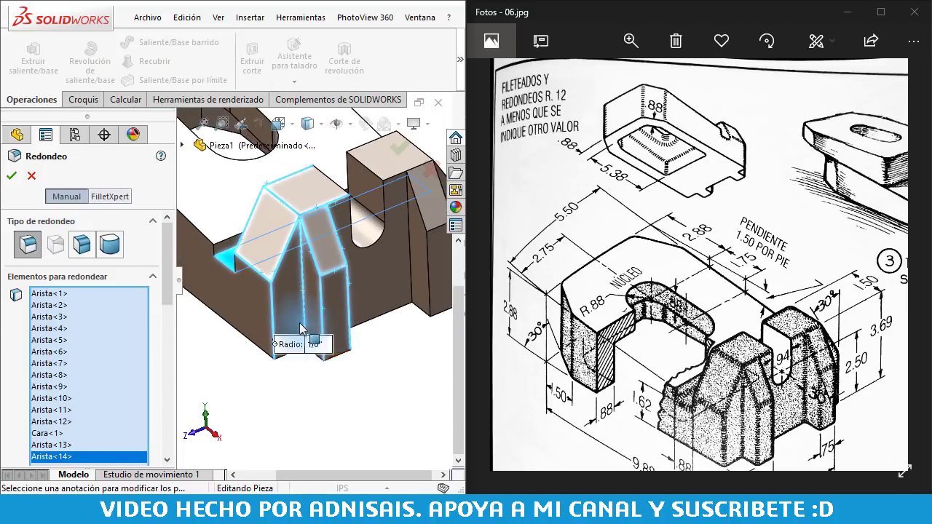
scroll(297, 324, "up", 2)
scroll(298, 281, "up", 2)
scroll(298, 280, "up", 1)
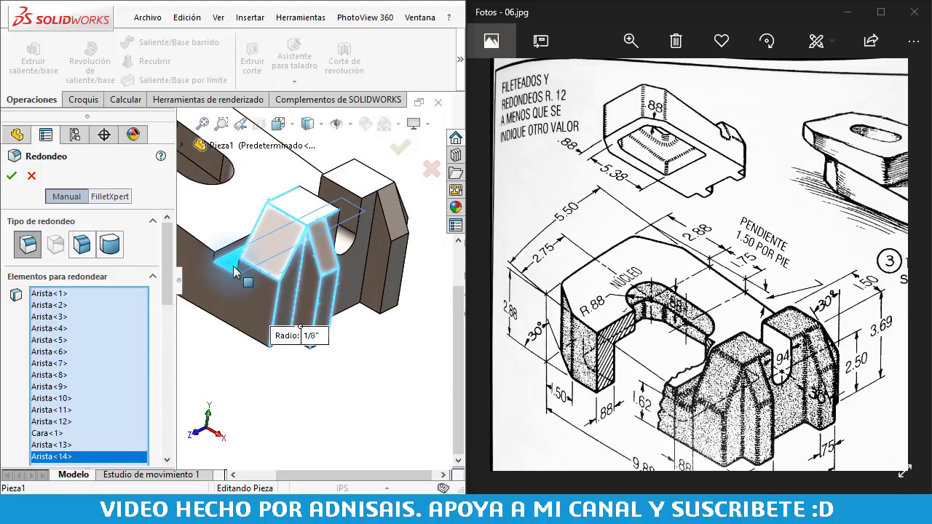
mouse_move(238, 271)
middle_mouse_down()
mouse_move(288, 253)
mouse_move(266, 256)
middle_mouse_up()
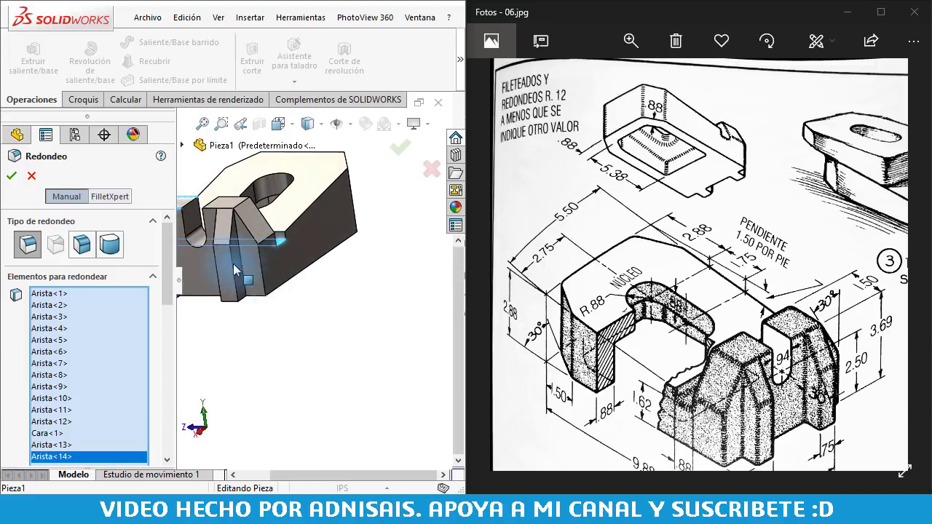
Add an edge chain, the notch's vertical edge and the top rib edge to the fillet.
scroll(266, 256, "down", 3)
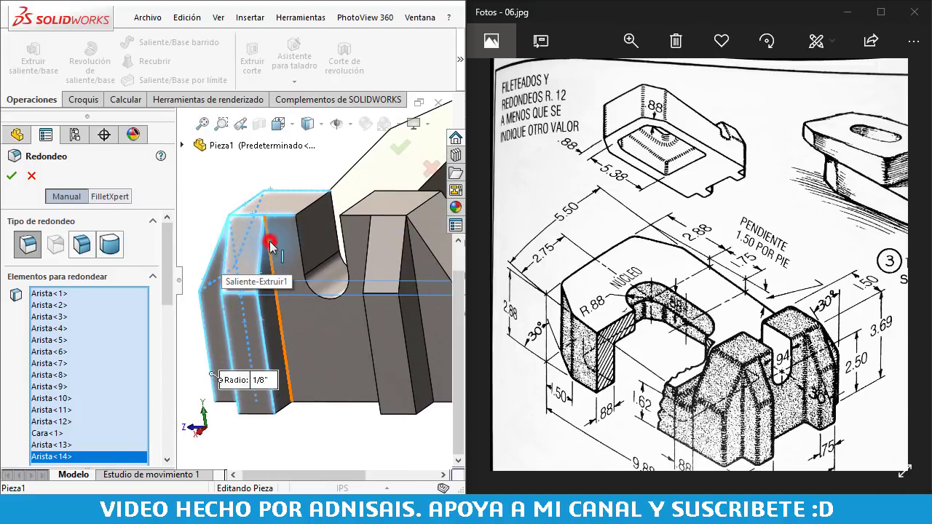
left_click(269, 246)
mouse_move(269, 246)
middle_mouse_down()
mouse_move(358, 282)
mouse_move(402, 277)
mouse_move(336, 274)
middle_mouse_up()
scroll(402, 277, "down", 2)
scroll(406, 276, "down", 2)
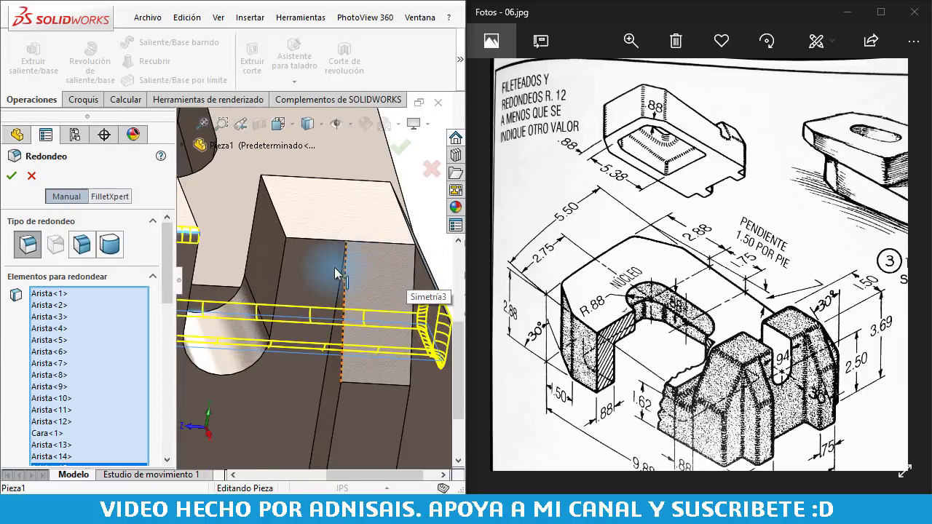
left_click(345, 285)
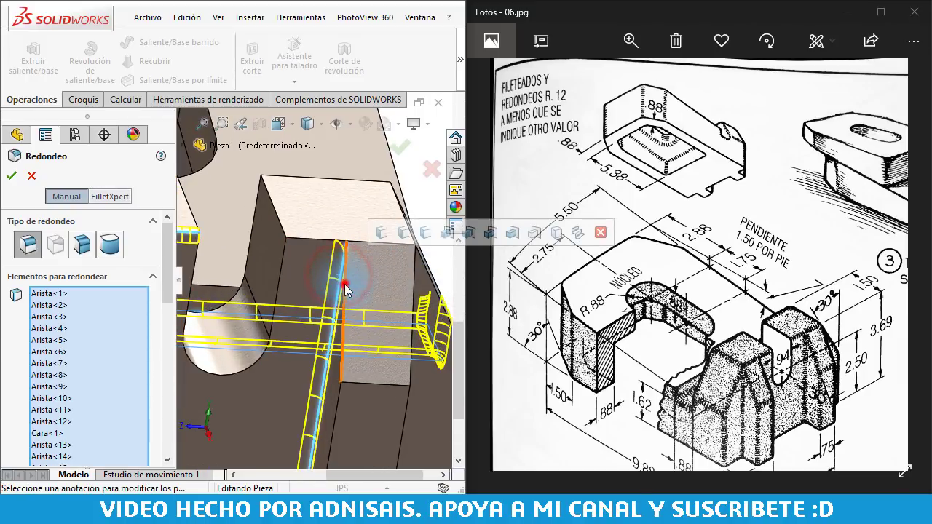
left_click(327, 239)
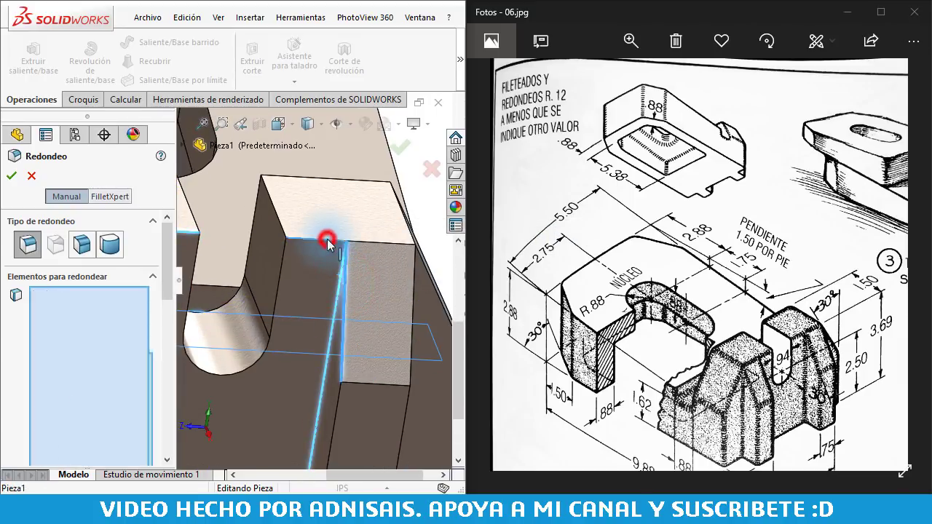
left_click(364, 242)
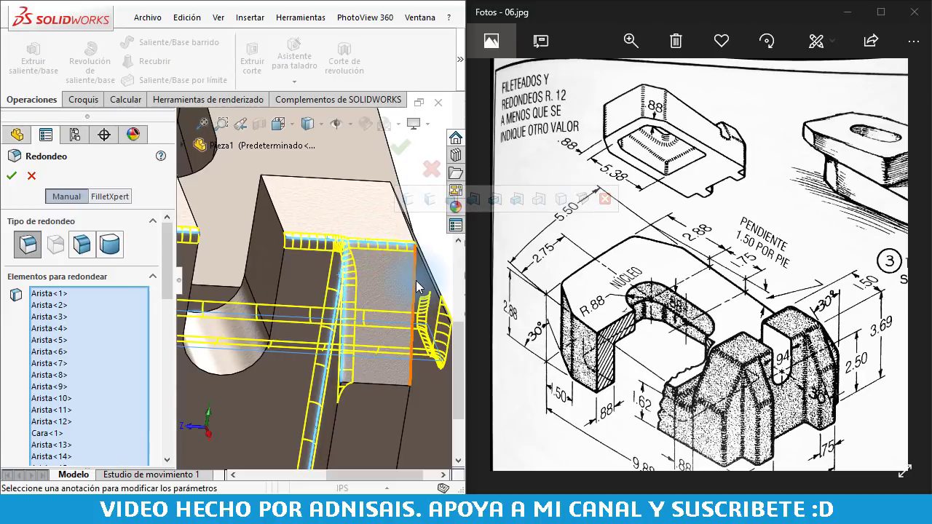
Add the diagonal, vertical, notch, rib and long horizontal edges, reaching Arista<19>.
middle_click_drag(417, 286, 324, 295)
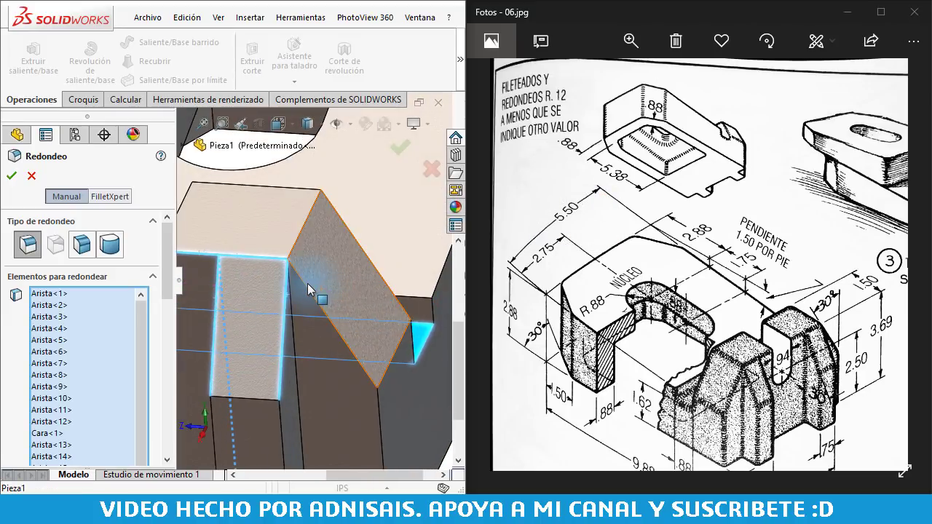
left_click(308, 288)
left_click(291, 291)
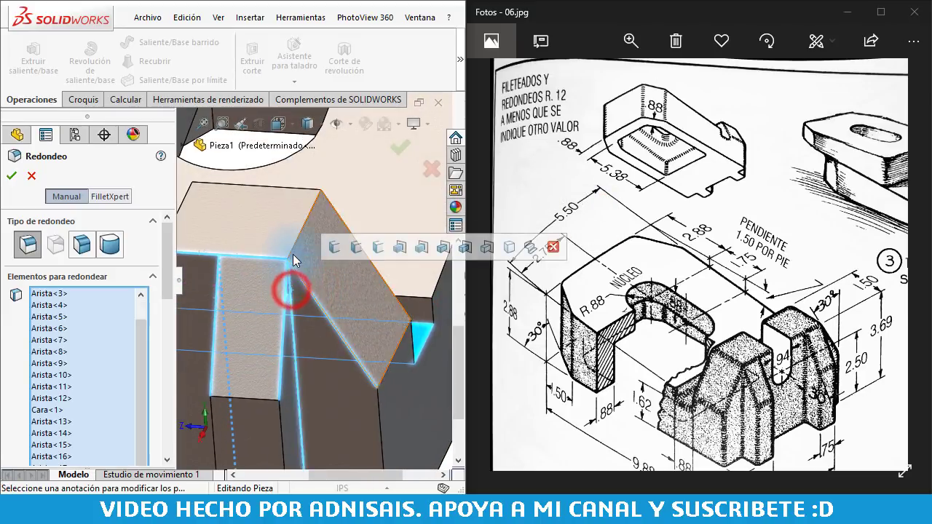
left_click(294, 255)
mouse_move(298, 251)
middle_mouse_down()
mouse_move(331, 375)
mouse_move(327, 390)
middle_mouse_up()
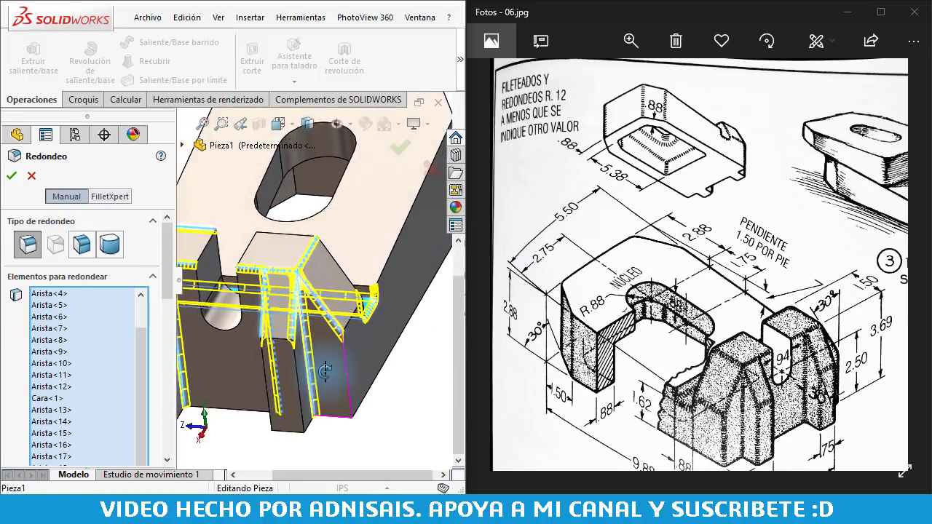
left_click(347, 334)
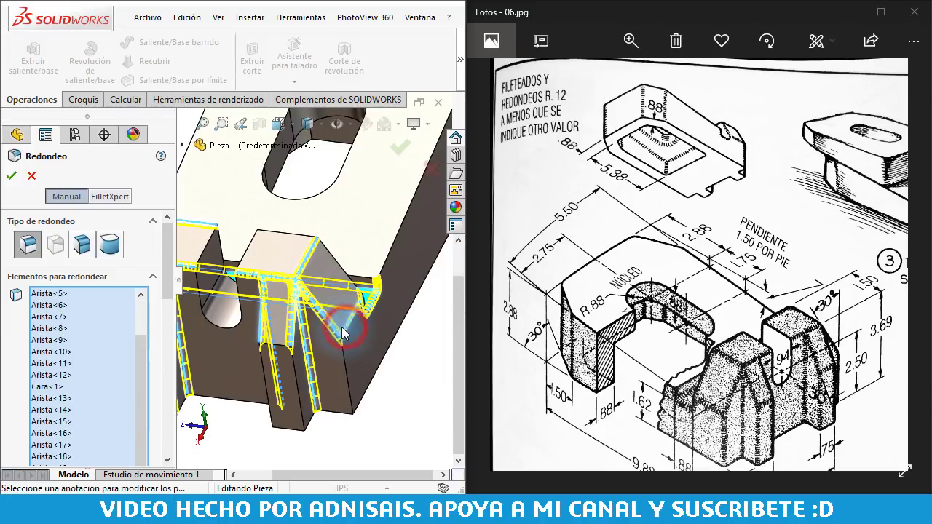
mouse_move(342, 321)
middle_mouse_down()
mouse_move(295, 314)
mouse_move(303, 241)
middle_mouse_up()
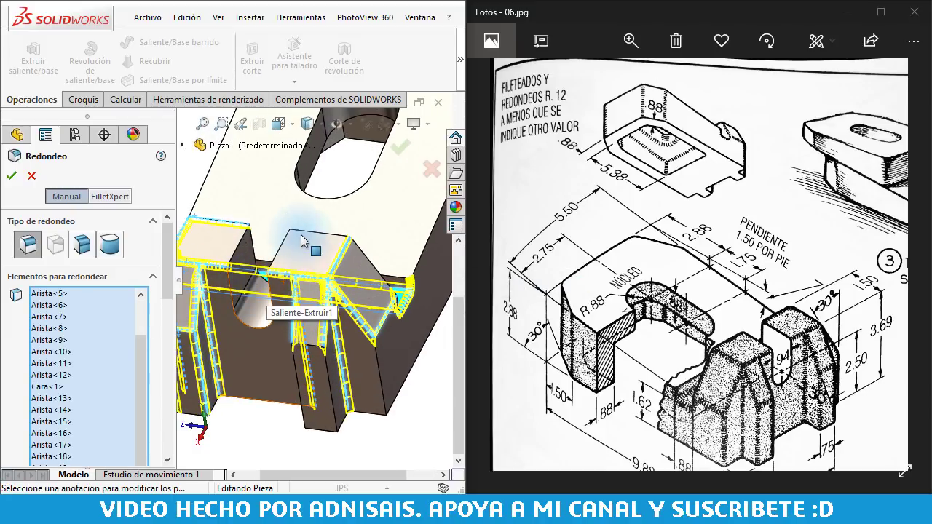
left_click(302, 237)
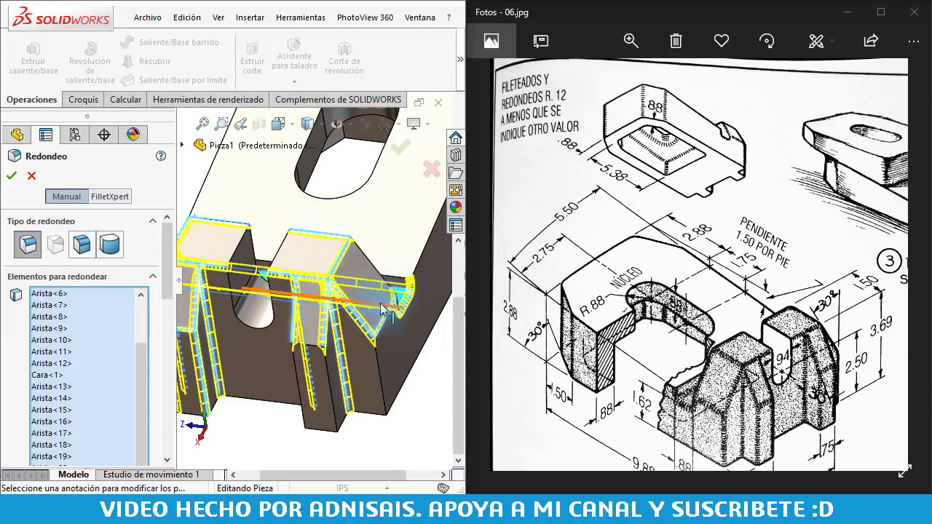
mouse_move(366, 321)
middle_mouse_down()
mouse_move(281, 333)
mouse_move(382, 306)
mouse_move(406, 274)
mouse_move(406, 246)
middle_mouse_up()
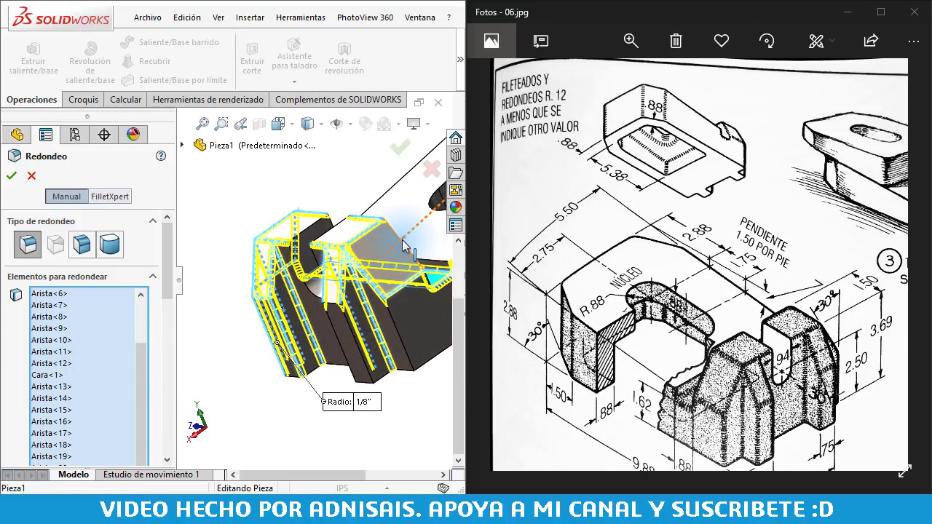
Add five more upper and lower rib edges to the fillet, reaching Arista<24>.
left_click(405, 246)
left_click(398, 335)
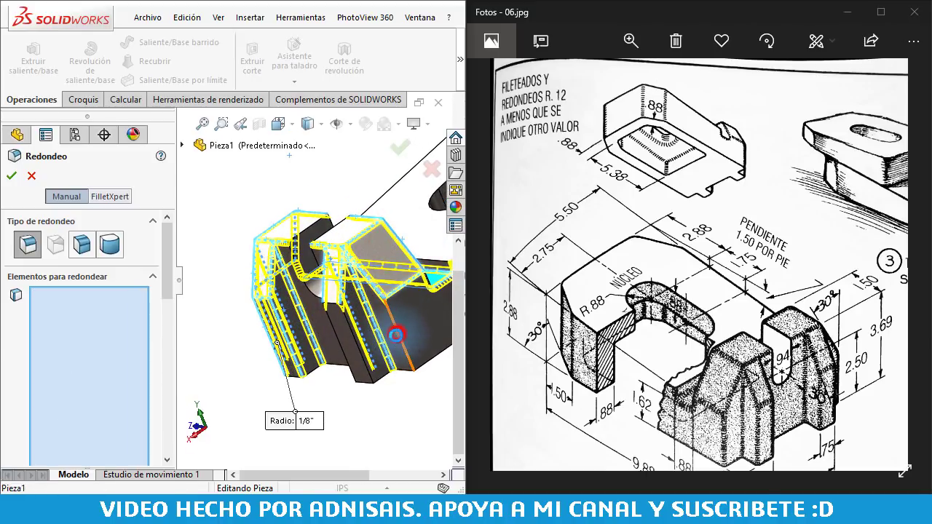
middle_click_drag(364, 376, 378, 390)
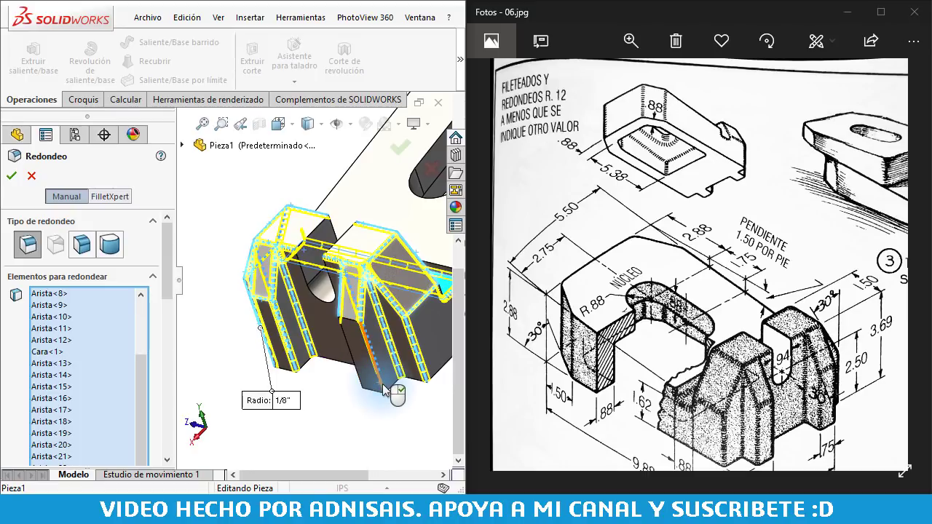
left_click(381, 383)
left_click(362, 380)
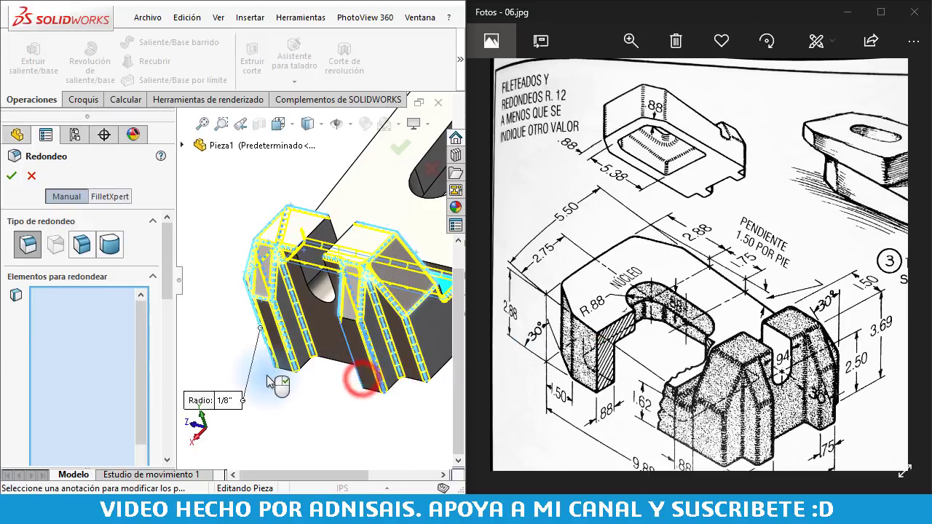
mouse_move(362, 381)
middle_mouse_down()
mouse_move(339, 271)
mouse_move(332, 320)
mouse_move(347, 341)
mouse_move(291, 337)
mouse_move(306, 376)
middle_mouse_up()
left_click(385, 318)
scroll(353, 339, "down", 4)
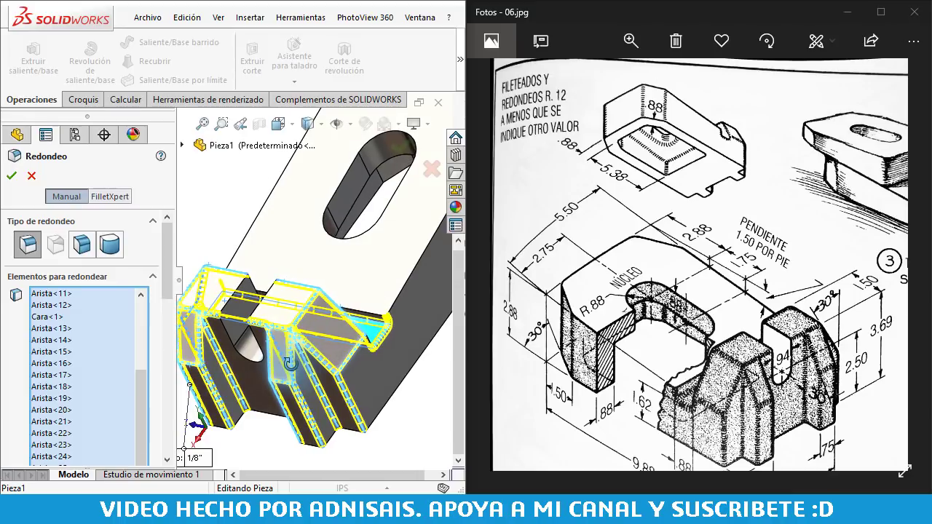
Add a far-end edge and three vertical corner edges at the slotted end, through Arista<28>.
middle_click_drag(342, 290, 358, 252)
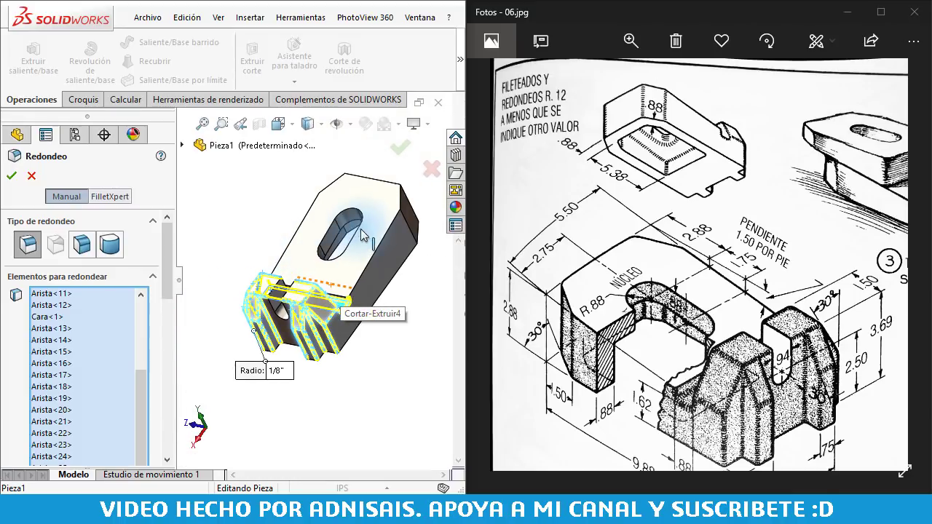
left_click(363, 251)
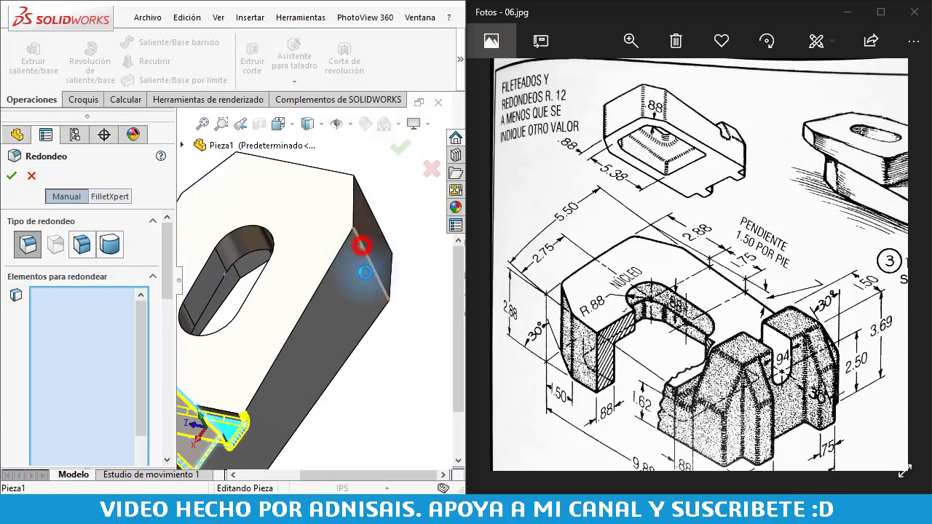
mouse_move(343, 260)
middle_mouse_down()
mouse_move(302, 240)
mouse_move(206, 297)
mouse_move(179, 343)
mouse_move(392, 285)
middle_mouse_up()
left_click(422, 283)
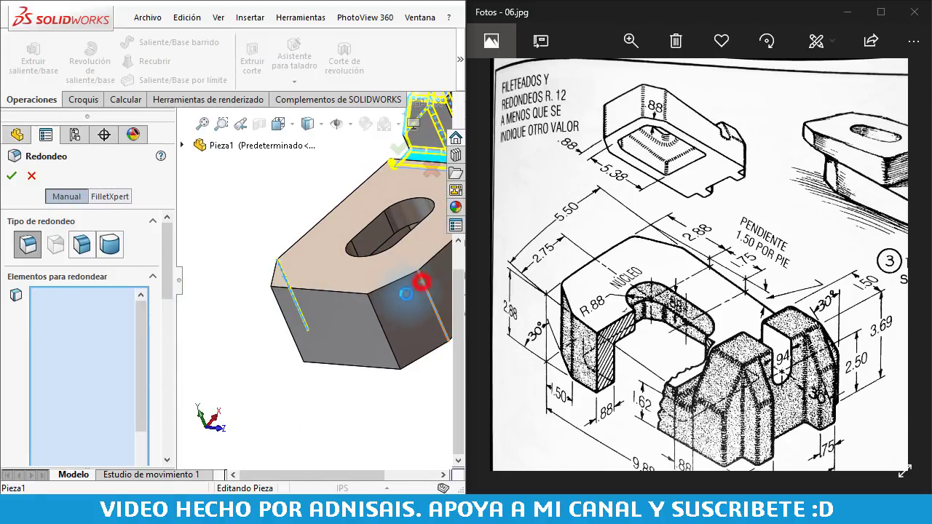
left_click(372, 314)
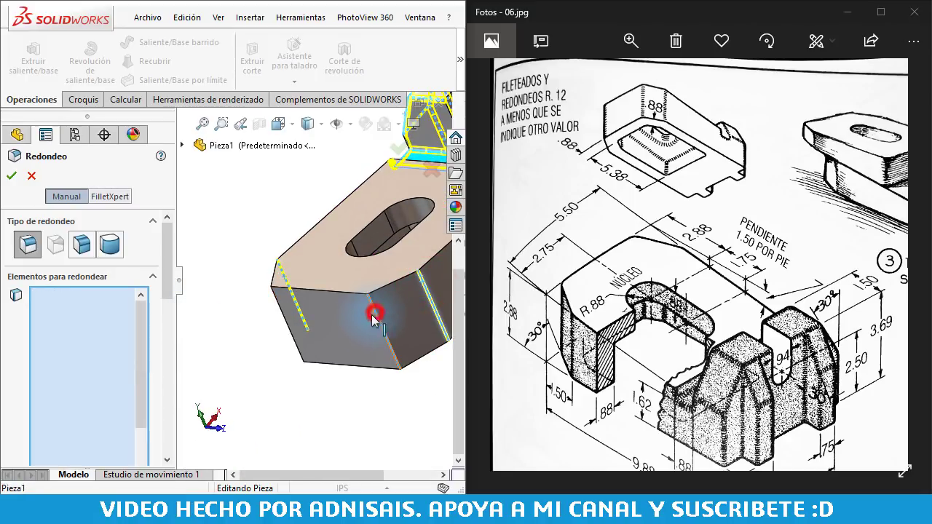
left_click(300, 351)
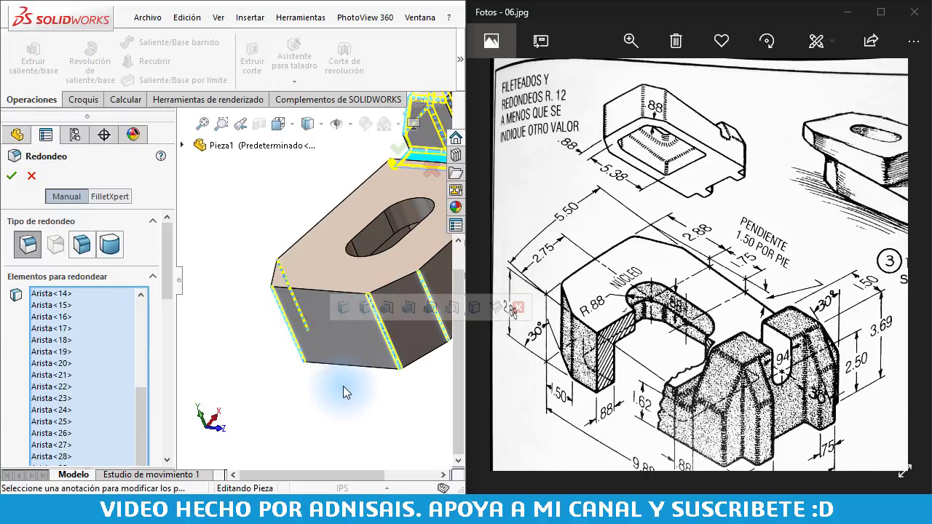
scroll(332, 381, "up", 3)
mouse_move(333, 354)
middle_mouse_down()
mouse_move(391, 348)
mouse_move(361, 270)
middle_mouse_up()
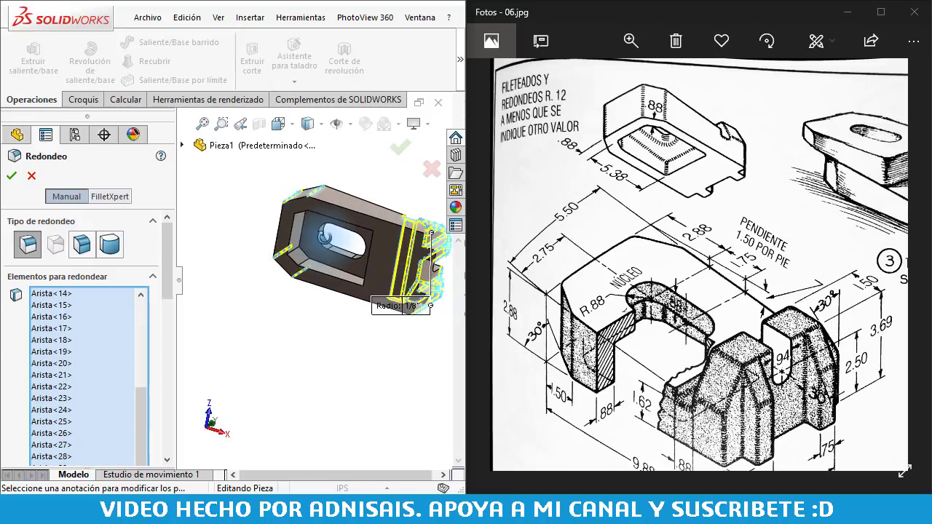
scroll(321, 244, "down", 4)
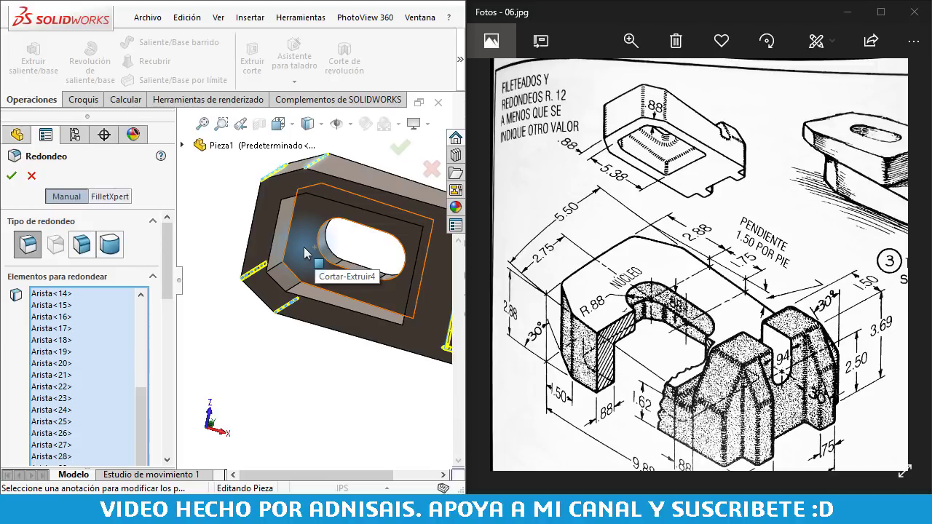
Add the recess face and six surrounding recess corner edges to the 1/8" fillet.
left_click(305, 249)
middle_click_drag(321, 252, 306, 233)
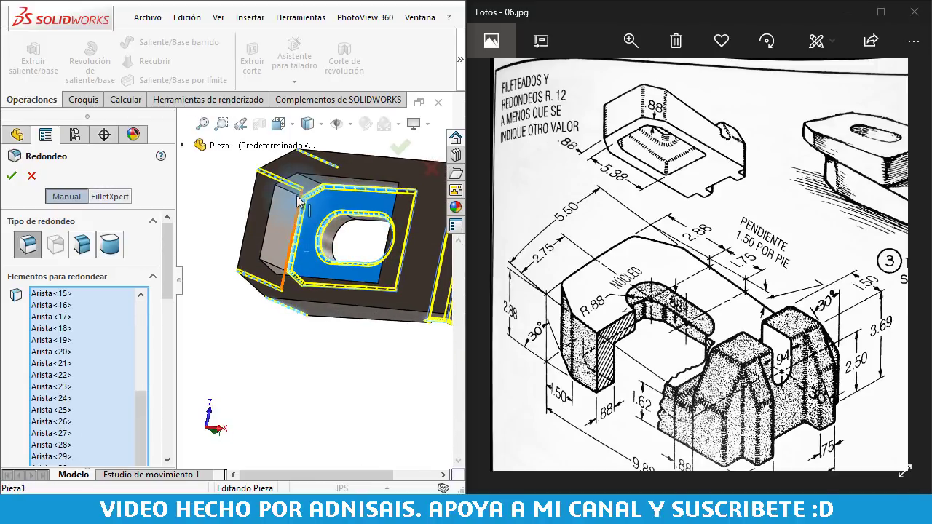
left_click(297, 195)
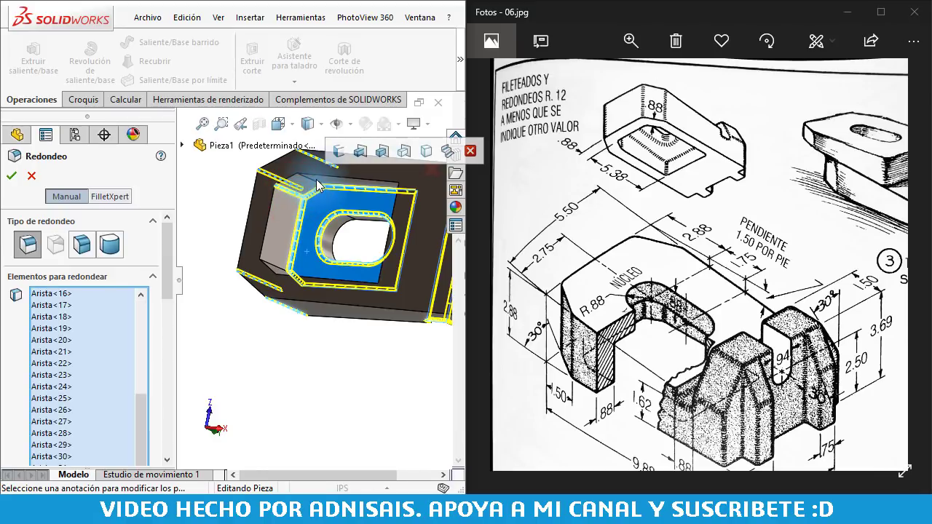
left_click(311, 180)
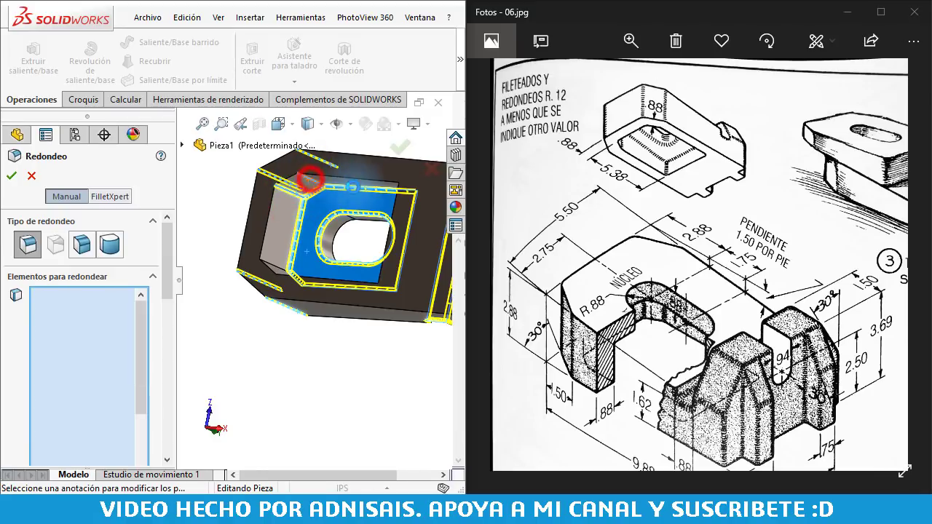
left_click(405, 191)
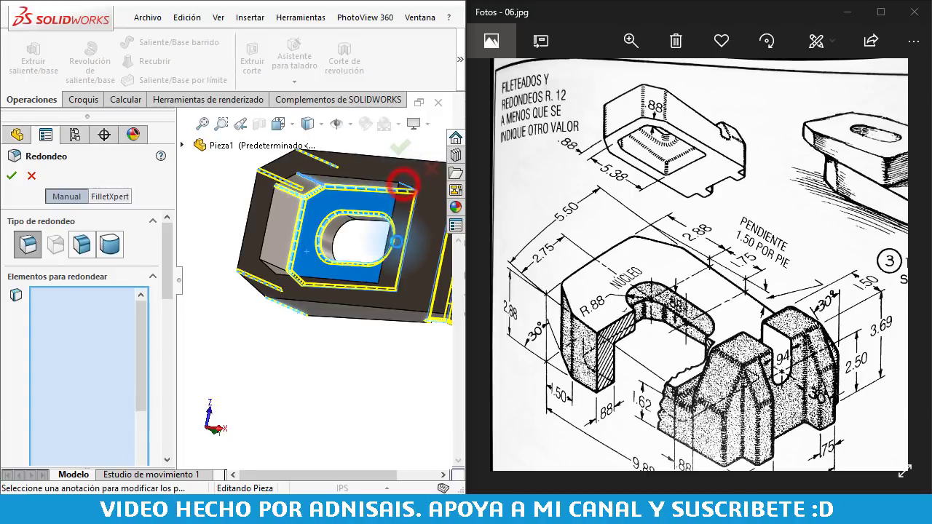
left_click(384, 289)
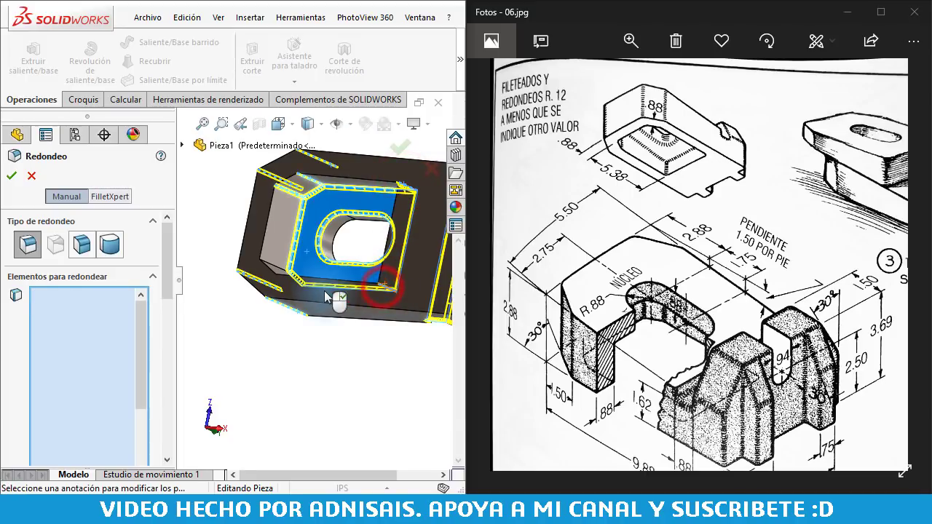
left_click(282, 284)
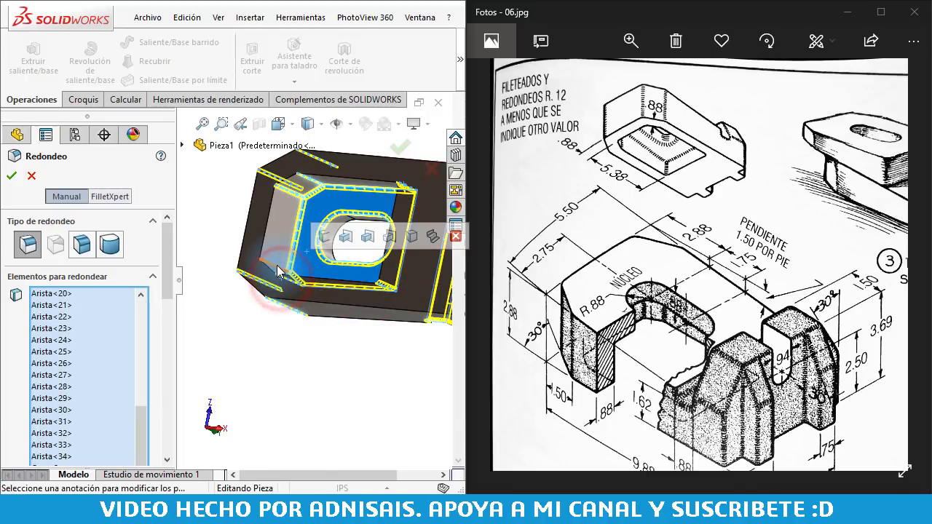
left_click(271, 260)
Orbit and zoom to check the fillet selection from an oblique top view.
mouse_move(323, 280)
middle_mouse_down()
mouse_move(330, 293)
mouse_move(393, 270)
mouse_move(369, 396)
middle_mouse_up()
scroll(393, 270, "up", 2)
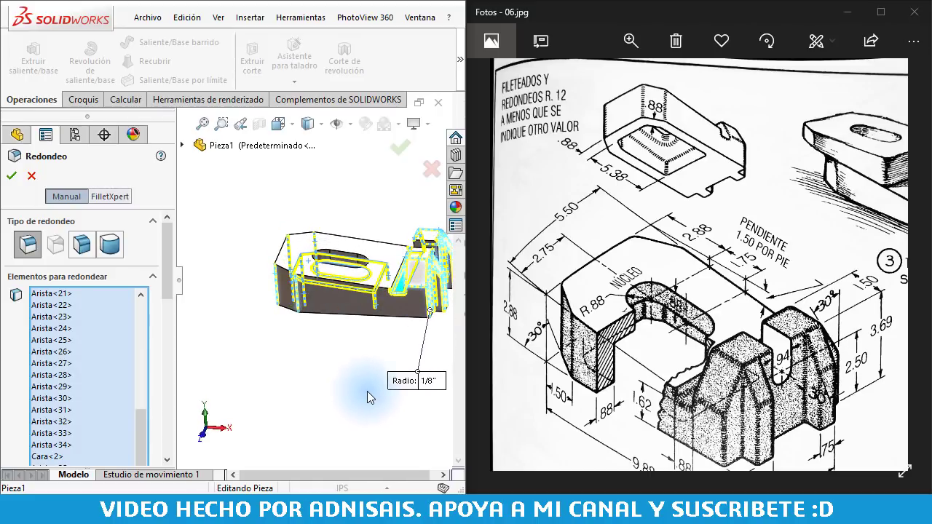
middle_click_drag(368, 395, 376, 326)
mouse_move(417, 304)
middle_mouse_down()
mouse_move(399, 309)
mouse_move(337, 269)
middle_mouse_up()
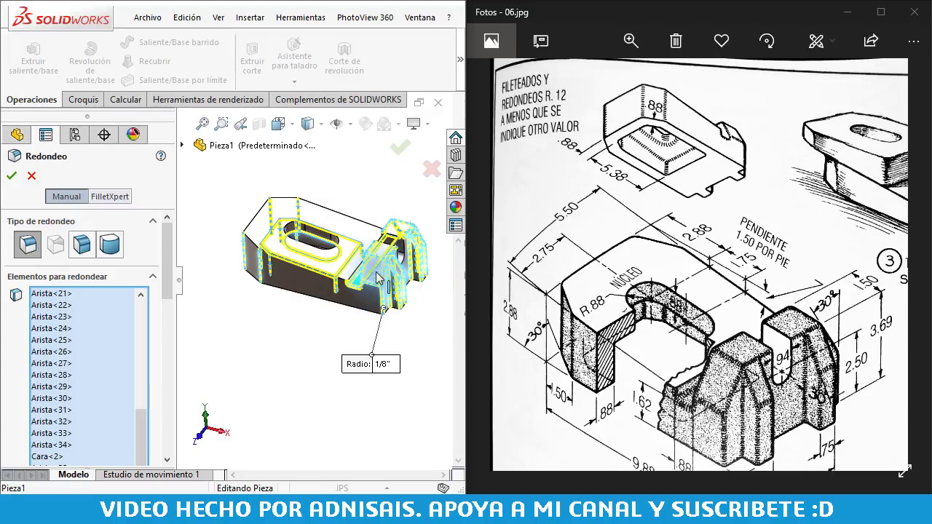
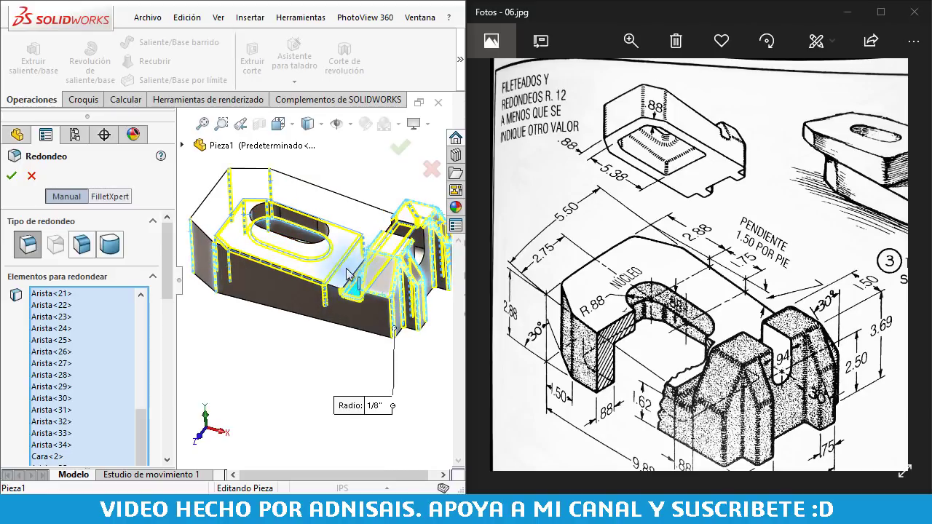
Accept the 1/8-inch fillet on the selected edges of the wedge block.
scroll(378, 255, "down", 2)
left_click(394, 151)
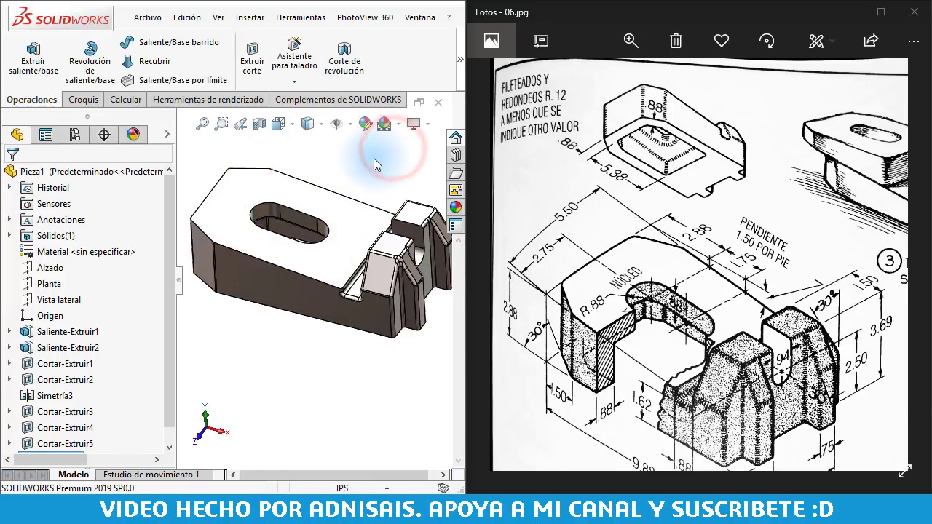
left_click(370, 162)
Orbit the finished part to inspect the slot, then return to the isometric view.
mouse_move(325, 276)
middle_mouse_down()
mouse_move(324, 248)
mouse_move(297, 198)
middle_mouse_up()
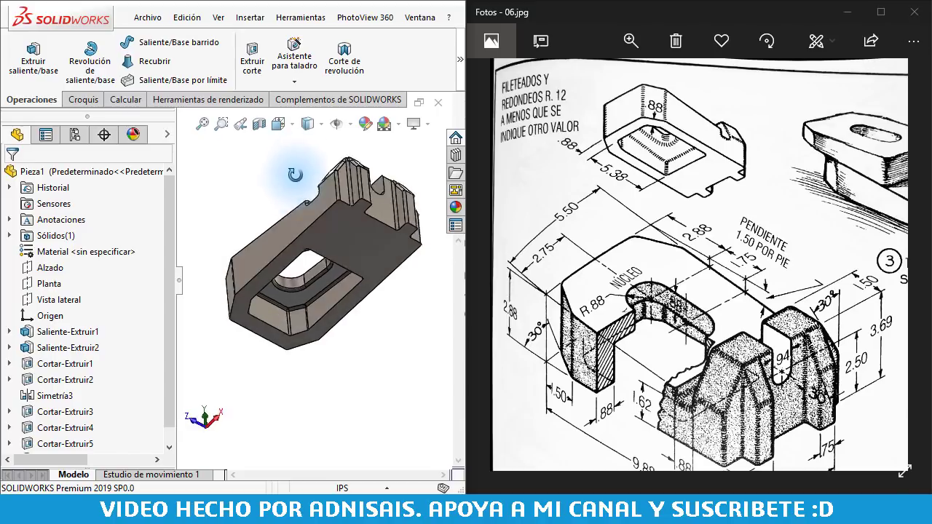
middle_click_drag(297, 198, 336, 189)
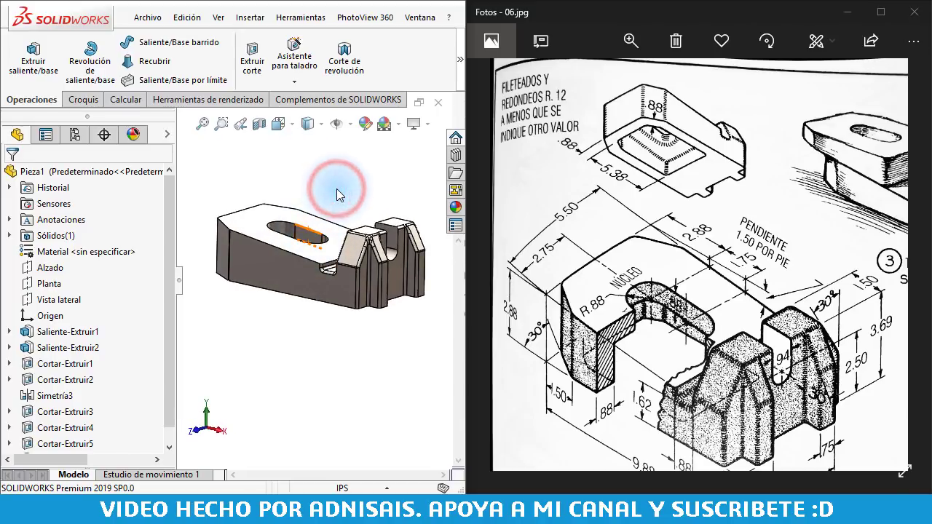
key("ctrl+7")
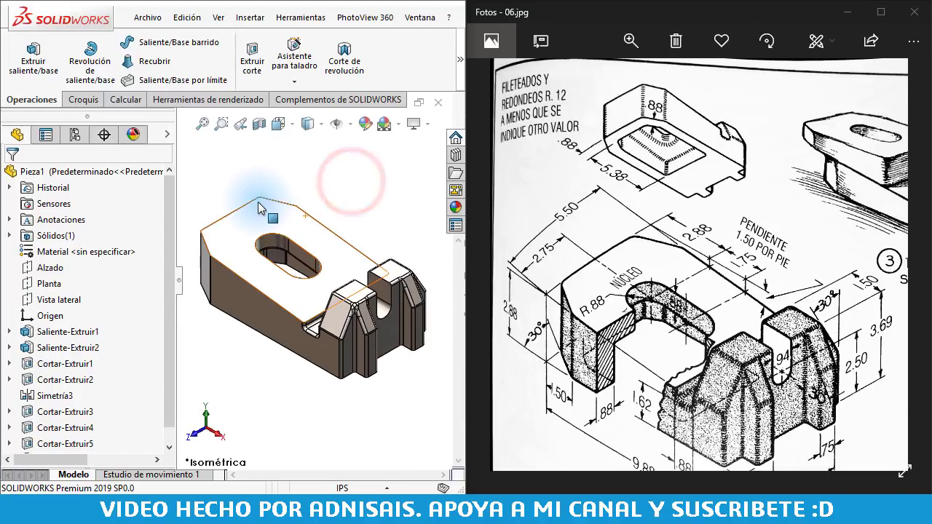
scroll(271, 195, "down", 2)
scroll(363, 209, "up", 1)
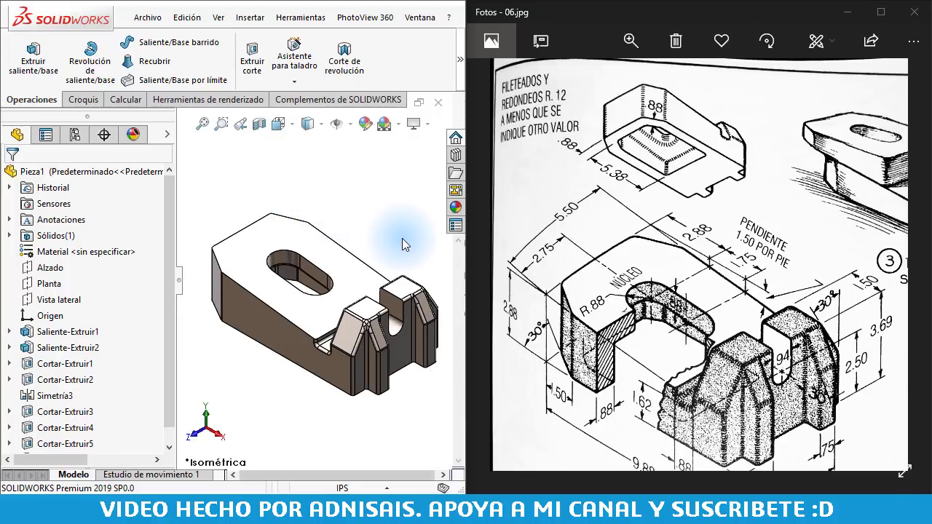
scroll(403, 242, "down", 1)
scroll(281, 208, "up", 1)
left_click(241, 175)
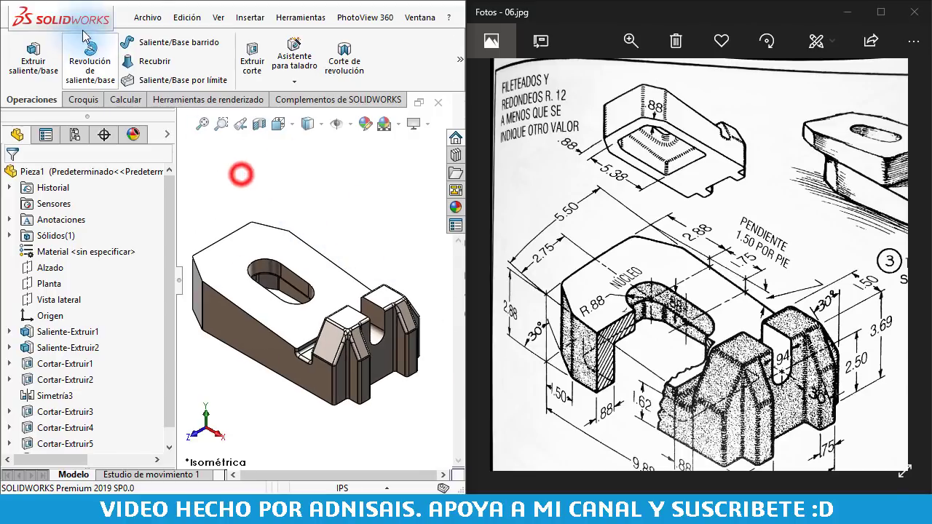
left_click(148, 17)
Start Save As and browse into Documentos > UVM OTOÑO 2018.
left_click(179, 193)
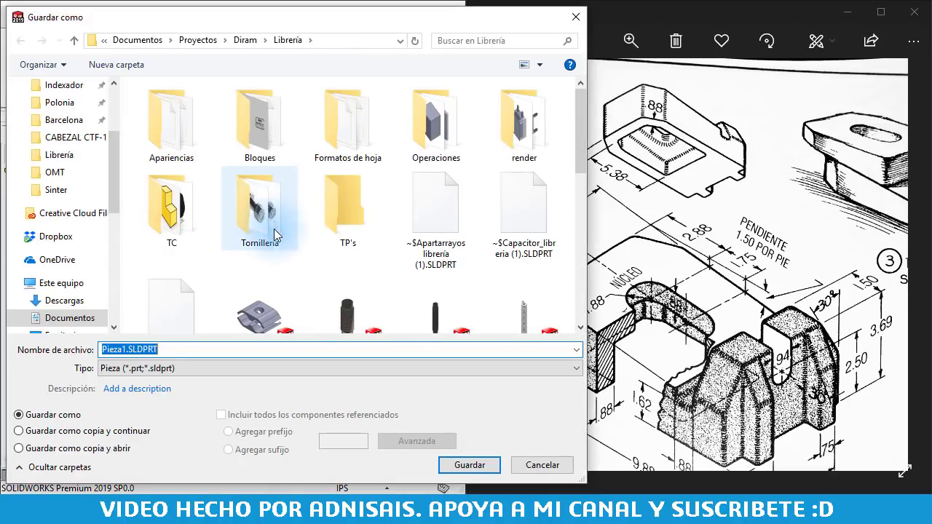
left_click(114, 103)
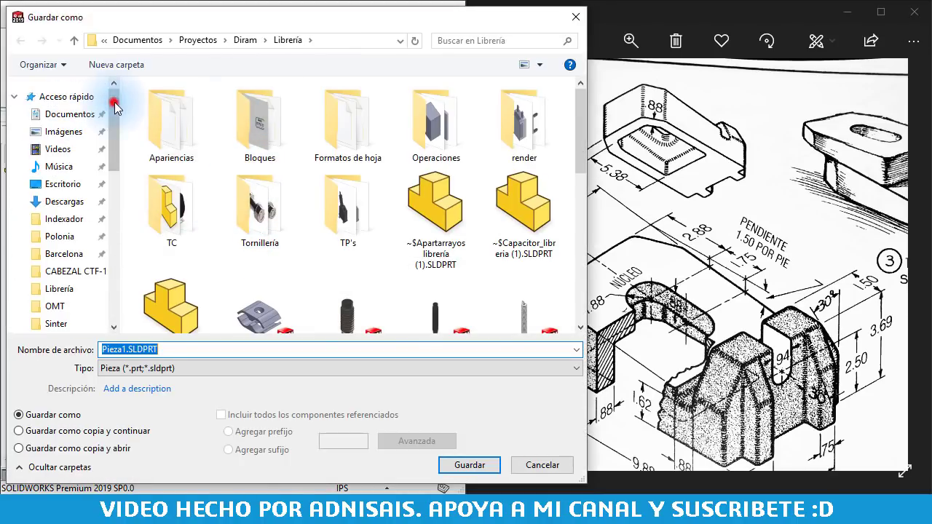
left_click(68, 121)
scroll(249, 238, "down", 3)
scroll(248, 248, "down", 3)
left_click(181, 174)
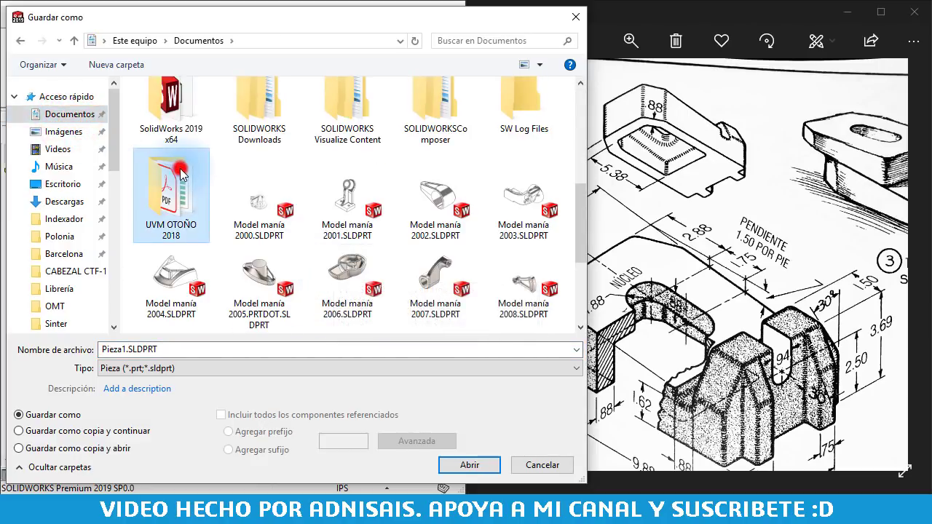
double_click(181, 173)
double_click(241, 126)
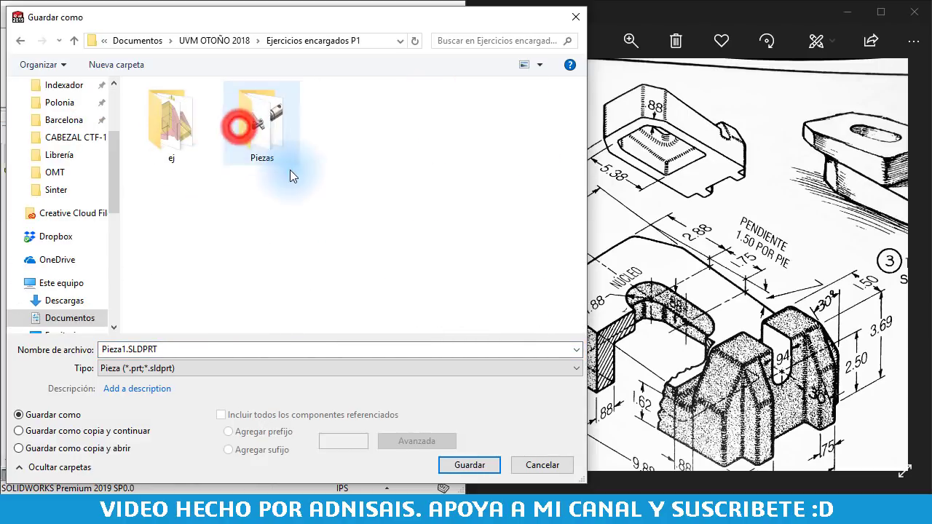
double_click(281, 139)
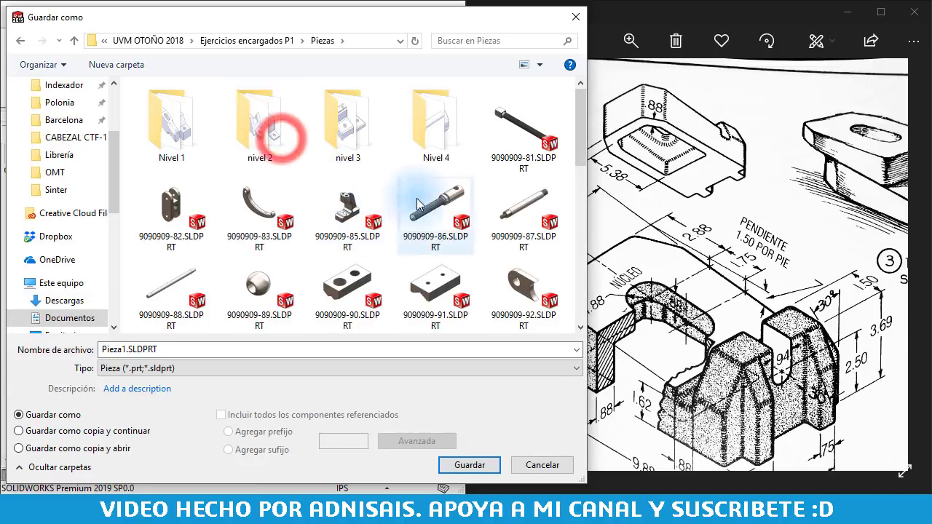
scroll(417, 204, "down", 4)
scroll(433, 210, "down", 3)
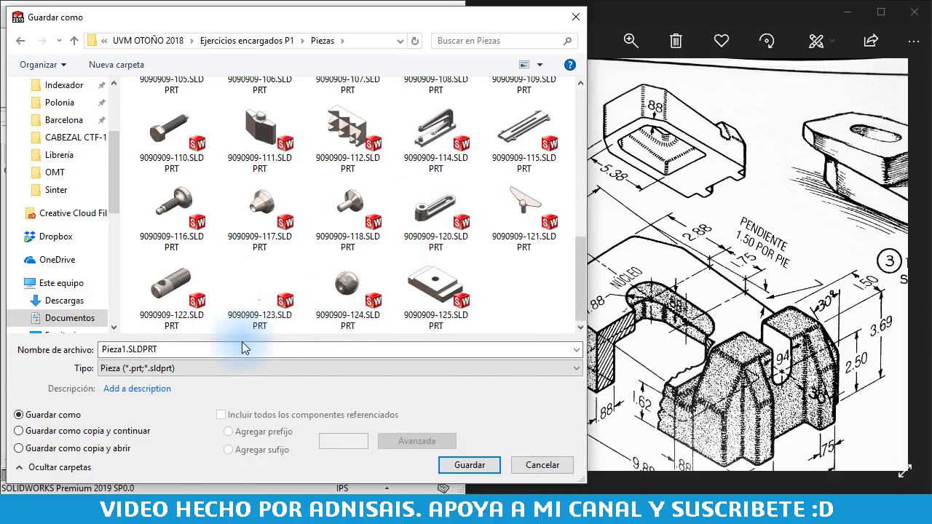
type("909-12")
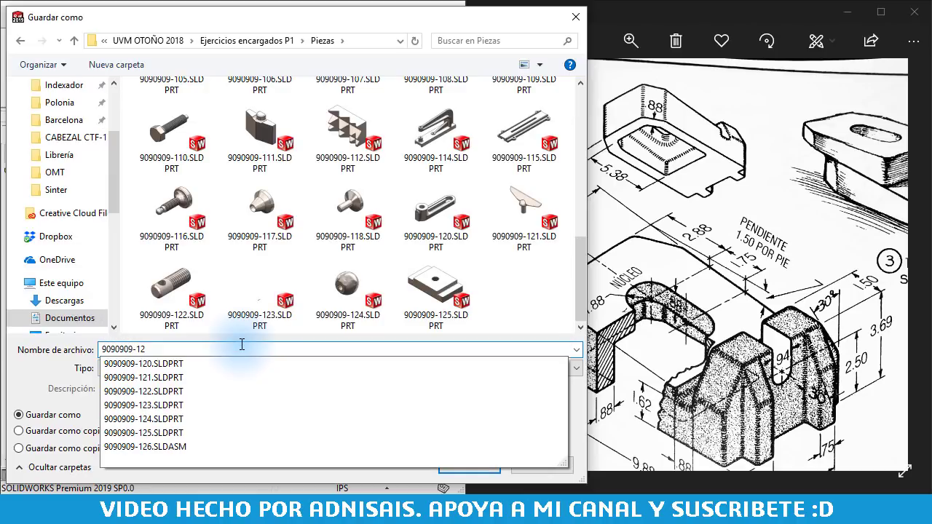
type("7")
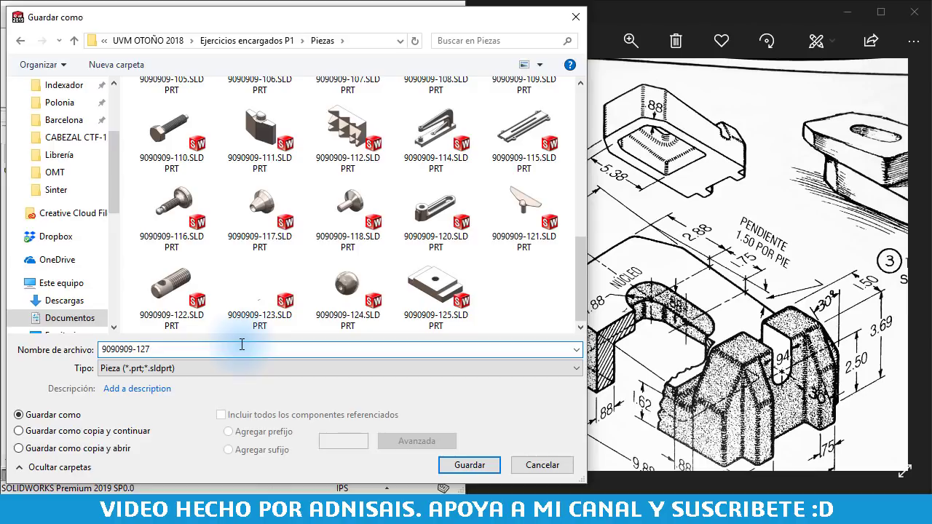
key("Return")
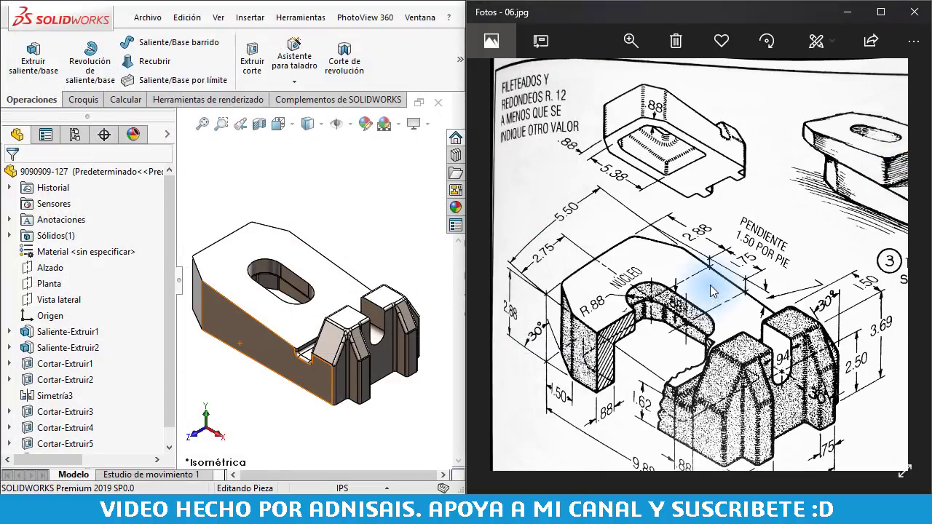
Pan the Photos reference drawing to the TORNILLO DE CUÑA detail with its 7/8-9UNC-2A callout.
left_click_drag(714, 291, 547, 173)
left_click_drag(755, 208, 617, 202)
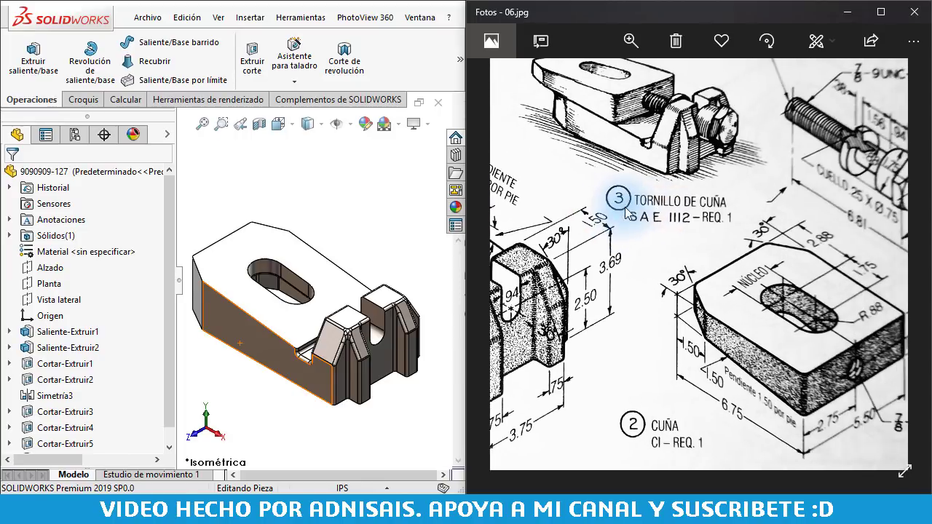
left_click_drag(736, 246, 720, 245)
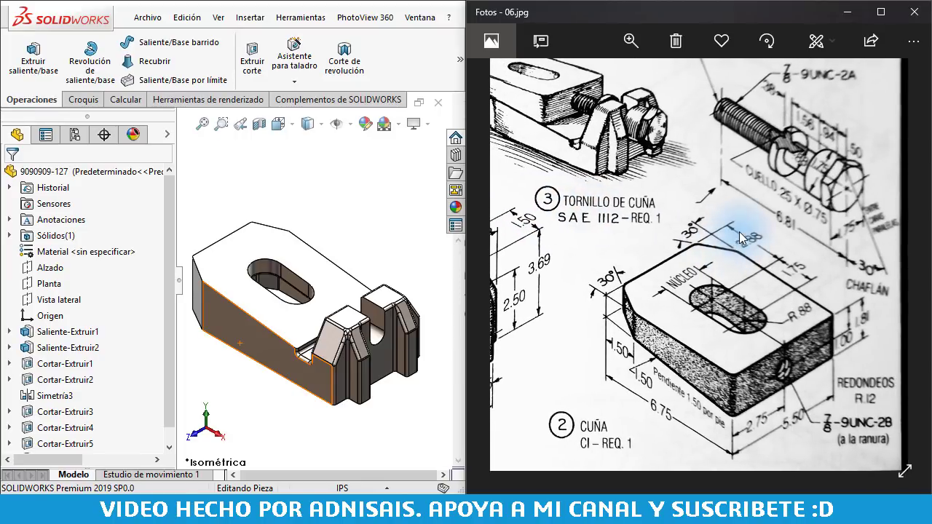
left_click(312, 197)
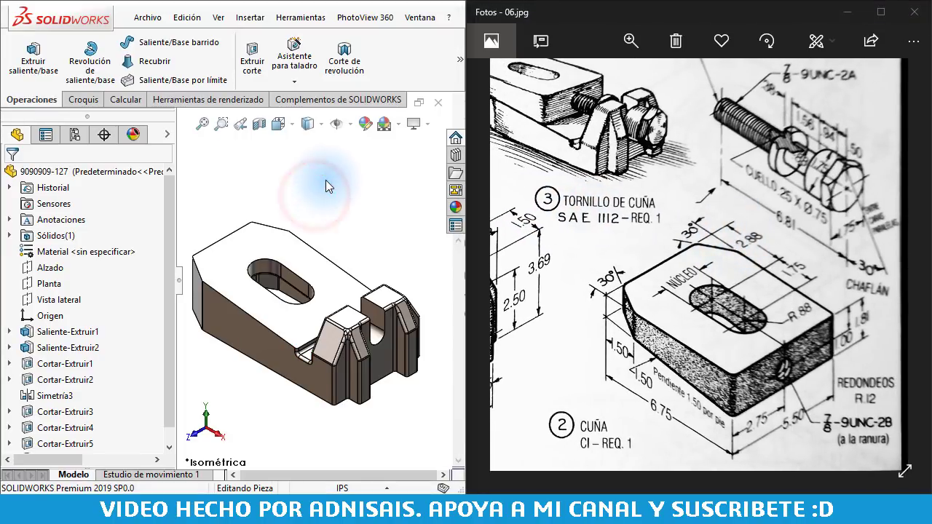
left_click(149, 21)
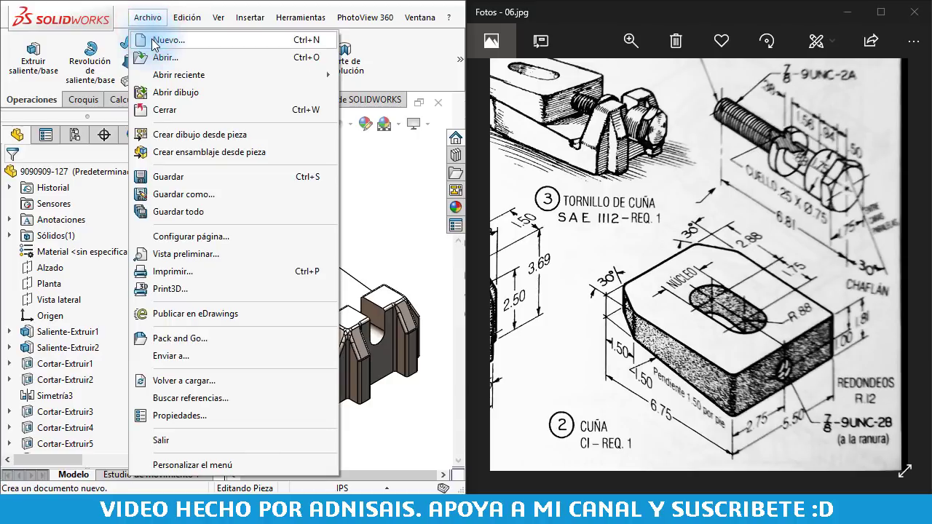
Create a new inch-template part, Pieza2, and select the Alzado plane for sketching.
left_click(167, 40)
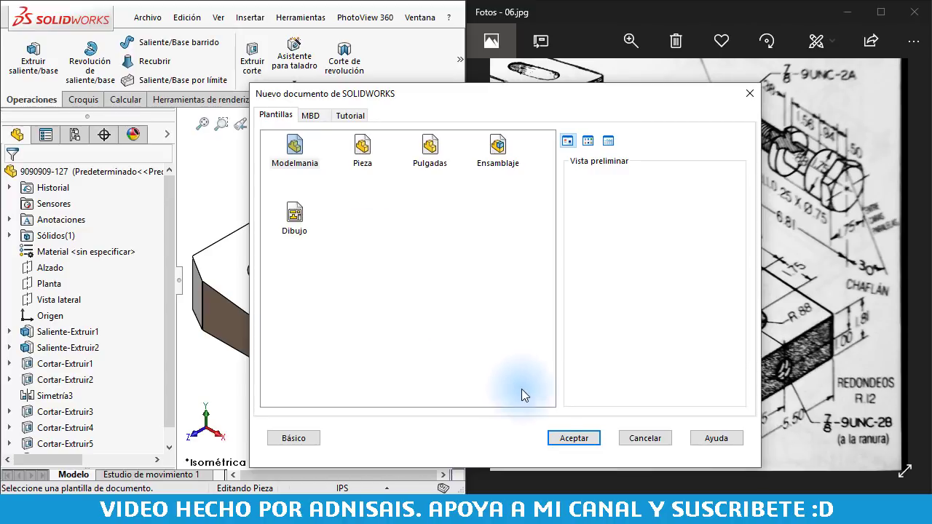
left_click(430, 148)
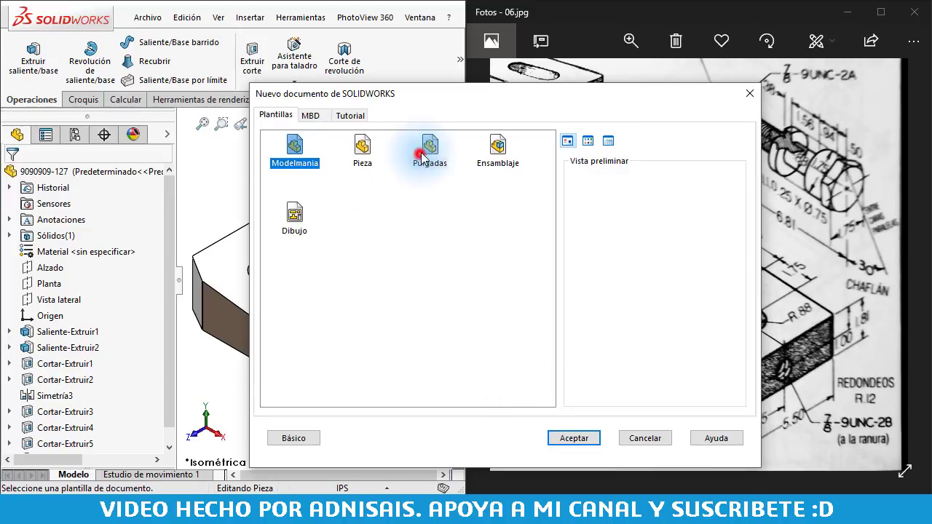
left_click(578, 438)
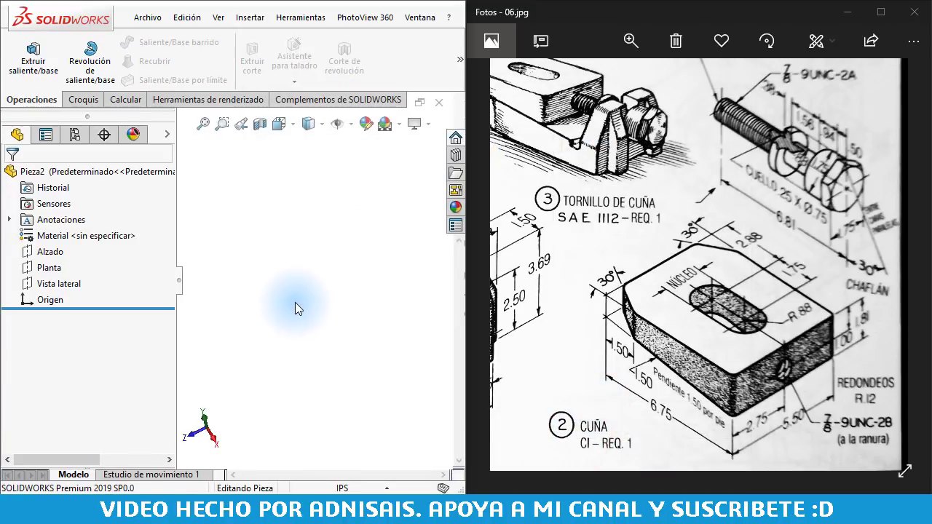
left_click(46, 251)
mouse_move(334, 325)
middle_mouse_down()
mouse_move(370, 298)
mouse_move(408, 298)
middle_mouse_up()
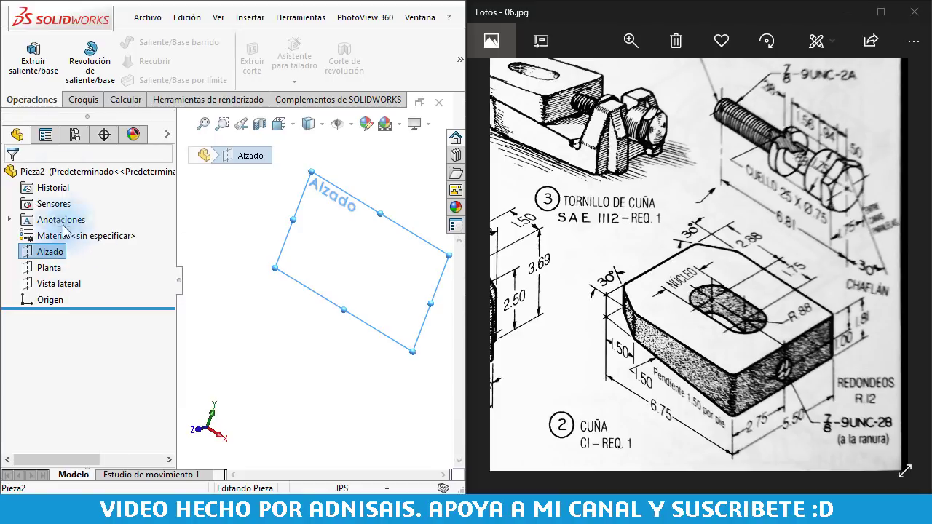
left_click(71, 104)
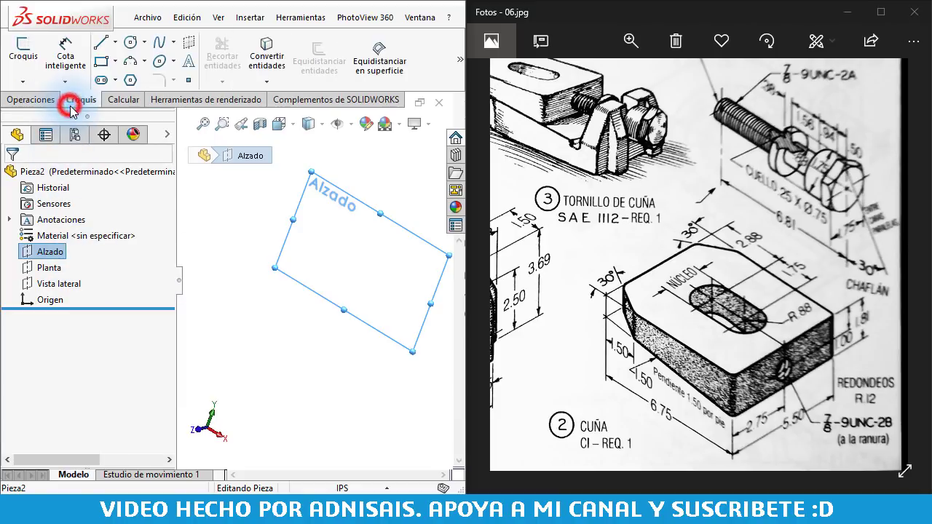
Sketch a closed wedge profile on Alzado with a slanted bottom edge ending at the origin.
left_click(25, 59)
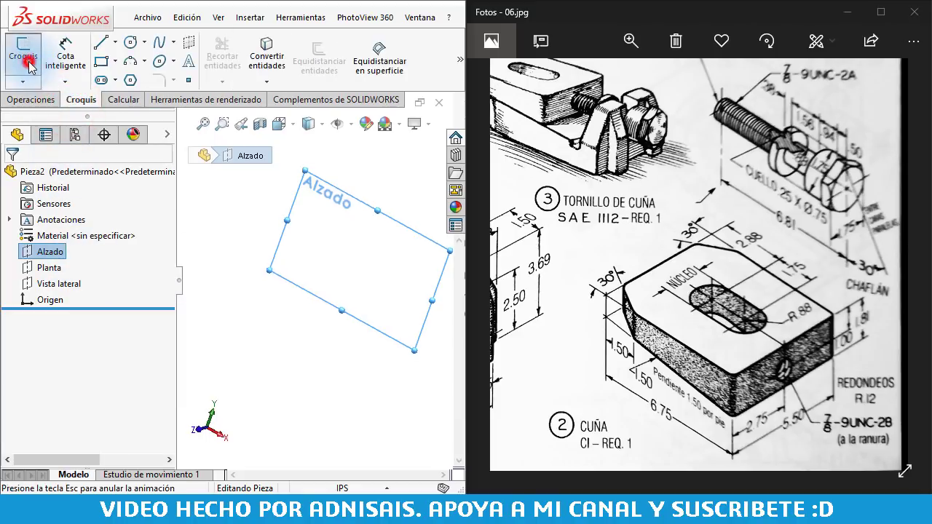
left_click(102, 46)
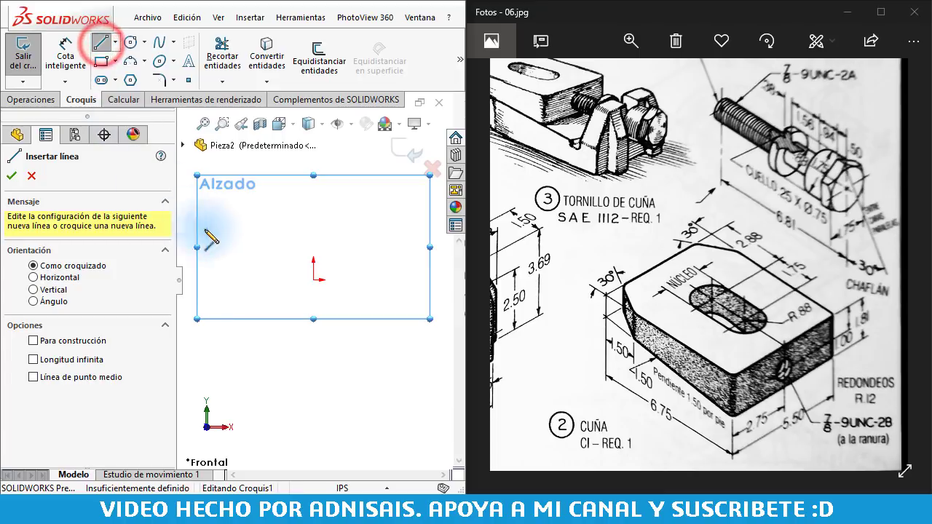
left_click(314, 279)
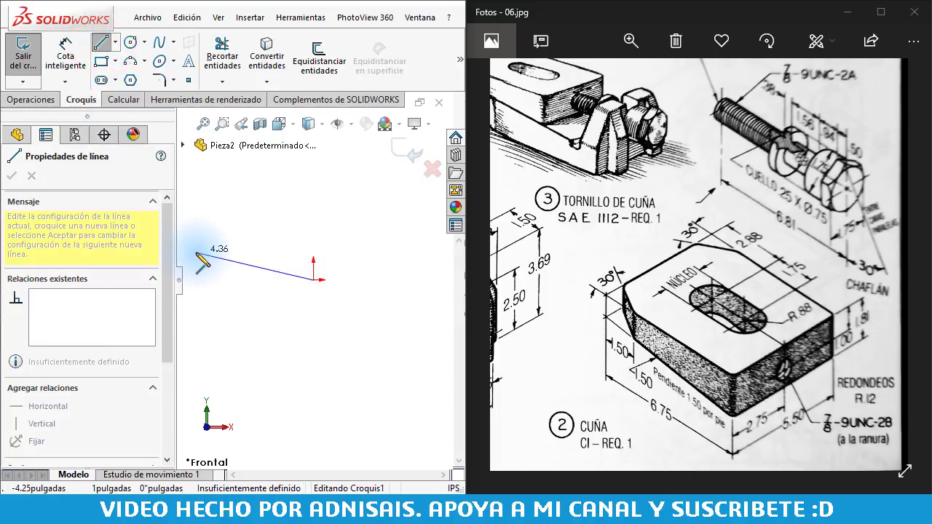
left_click(197, 253)
left_click(196, 224)
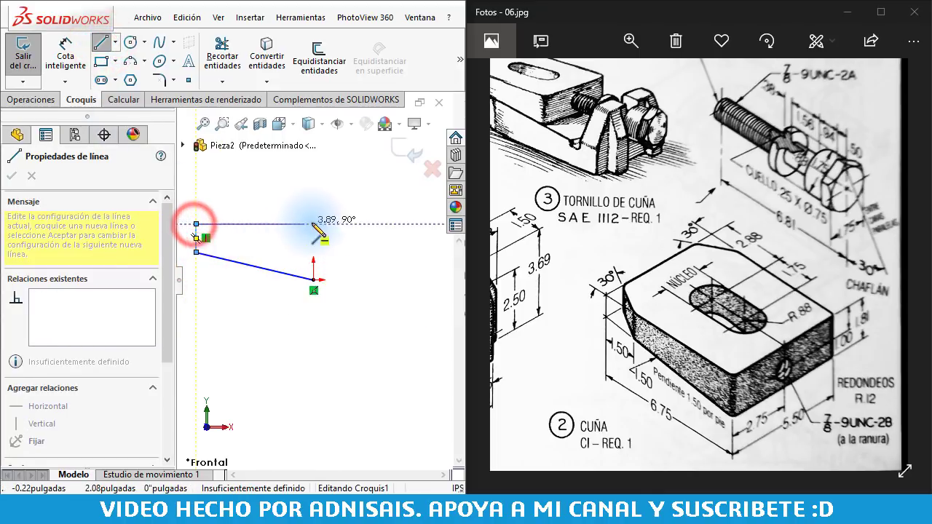
left_click(314, 224)
left_click(314, 280)
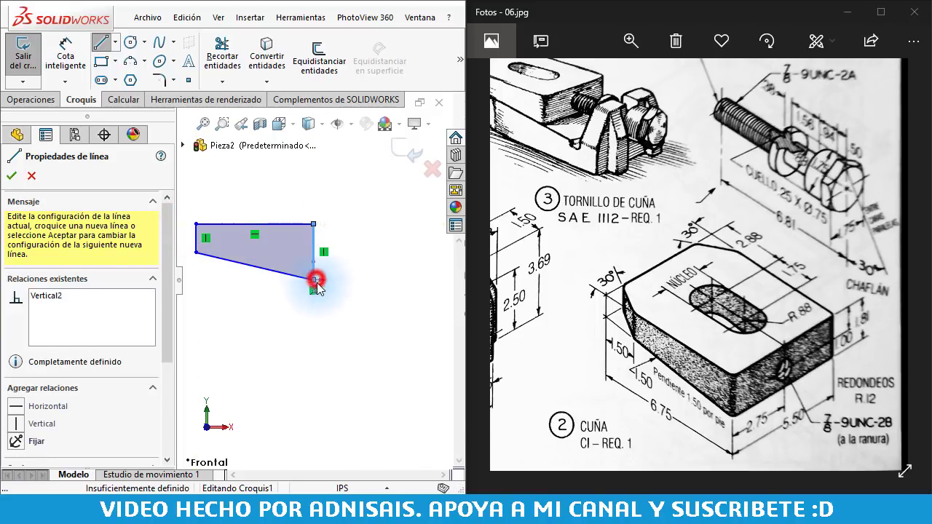
key("Escape")
Dimension the wedge's right edge to 1.812 in and its top edge to 6.75 in.
left_click(70, 72)
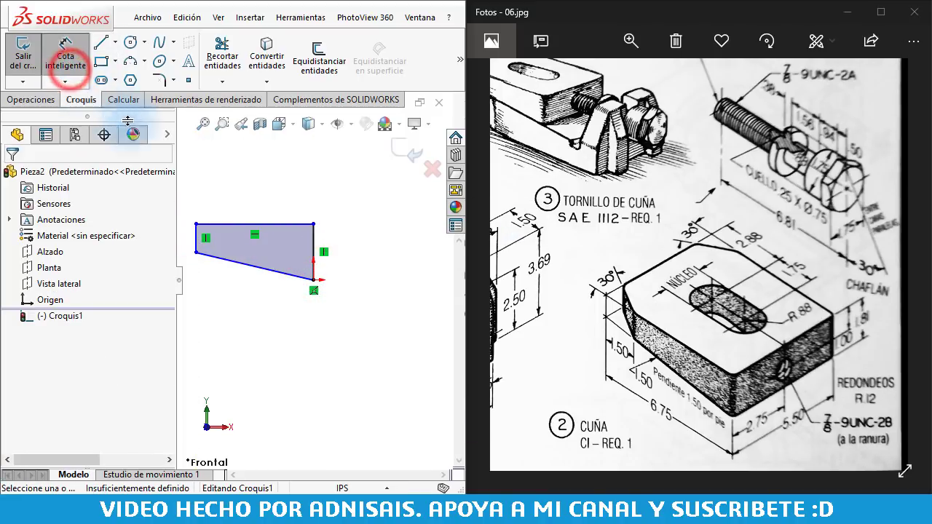
left_click(313, 239)
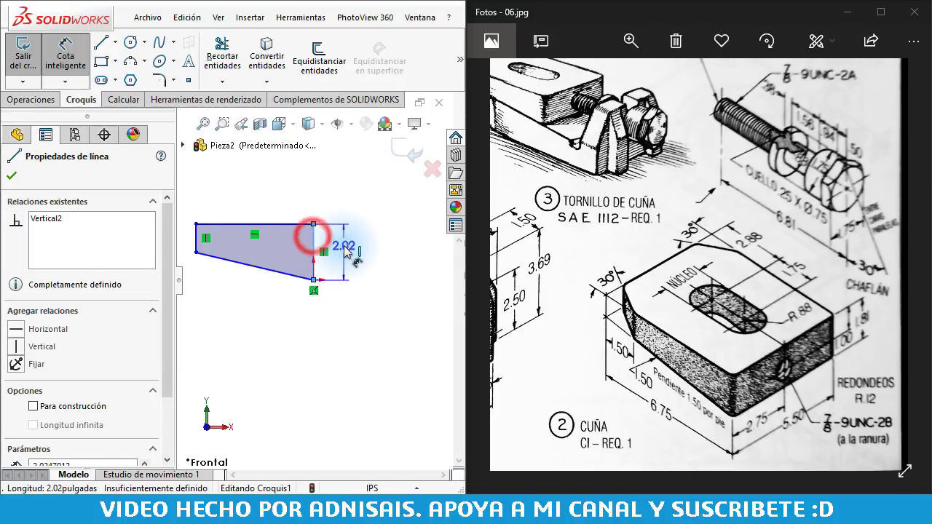
left_click(348, 248)
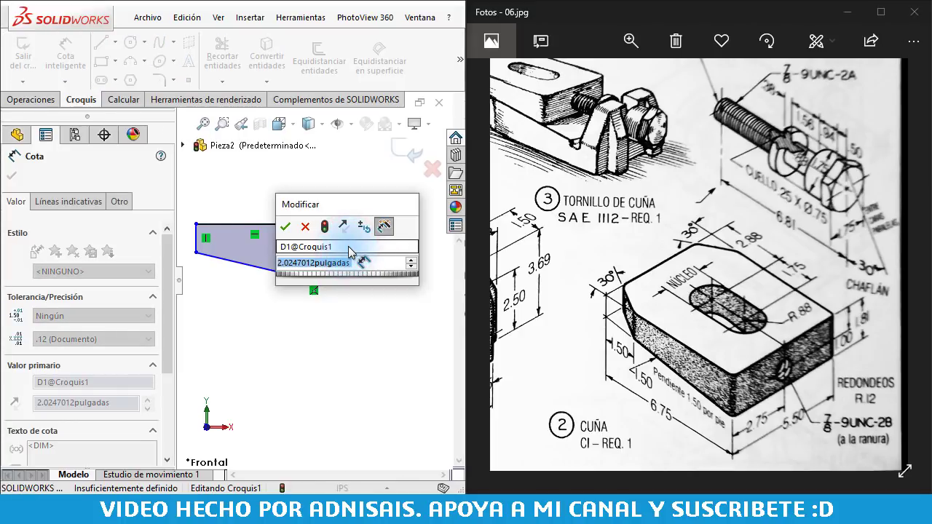
type("1.")
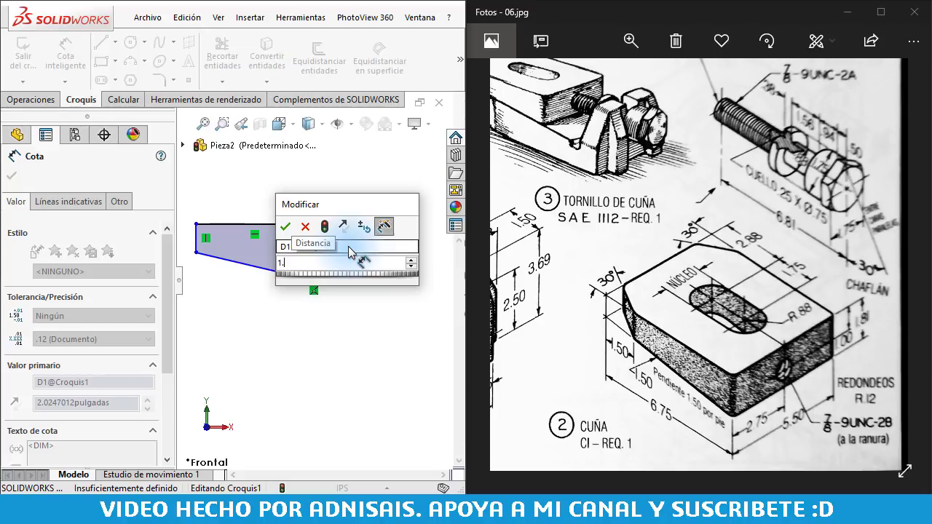
type("8125")
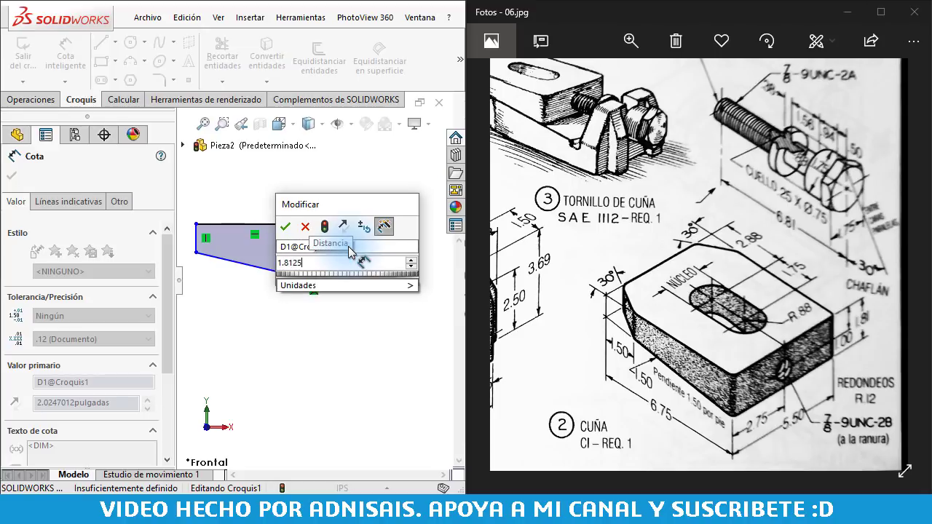
key("Return")
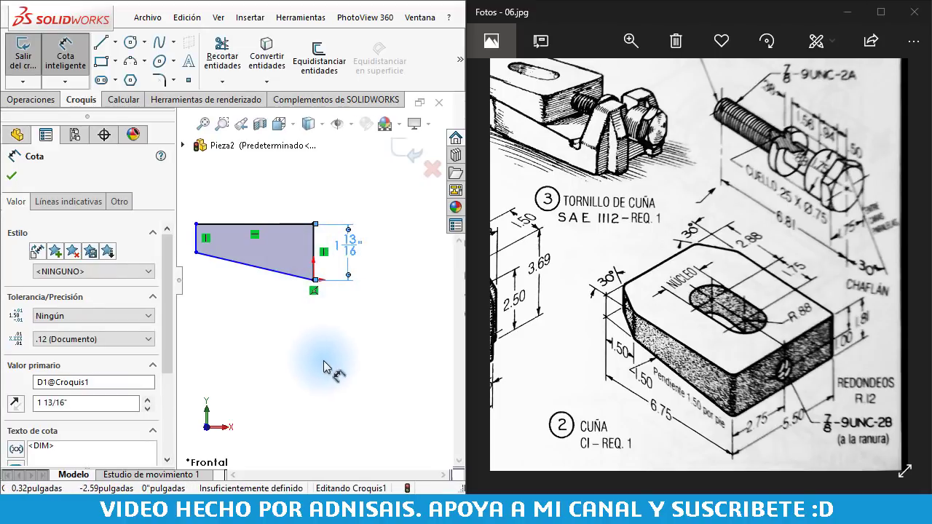
left_click(324, 361)
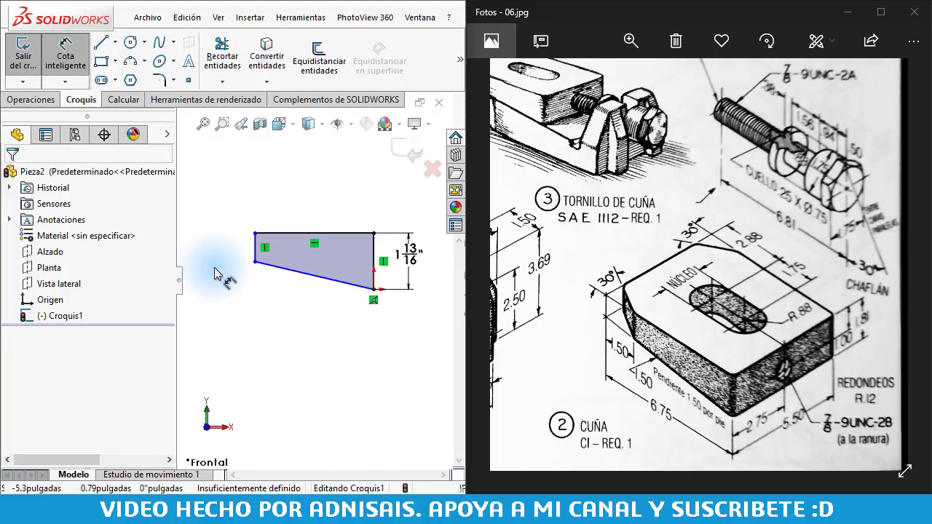
left_click(356, 234)
left_click(354, 209)
type("6.")
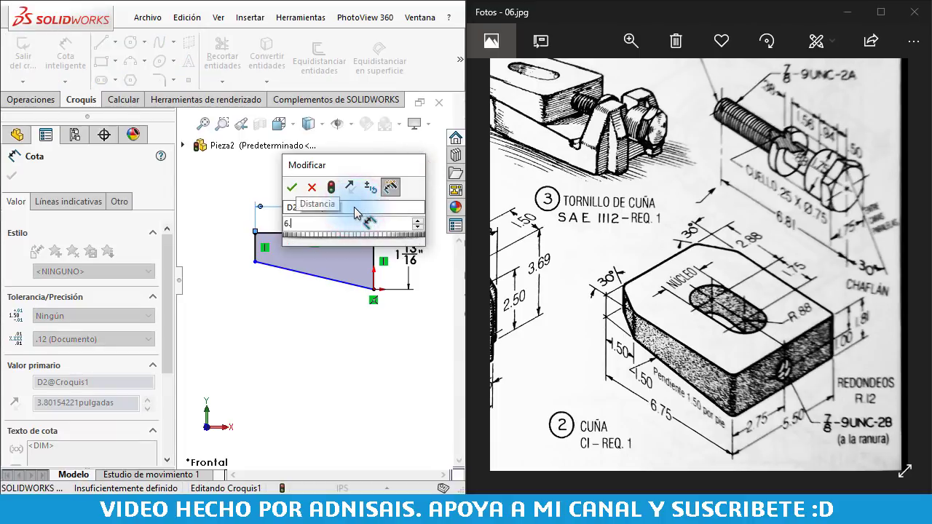
type("75")
key("Return")
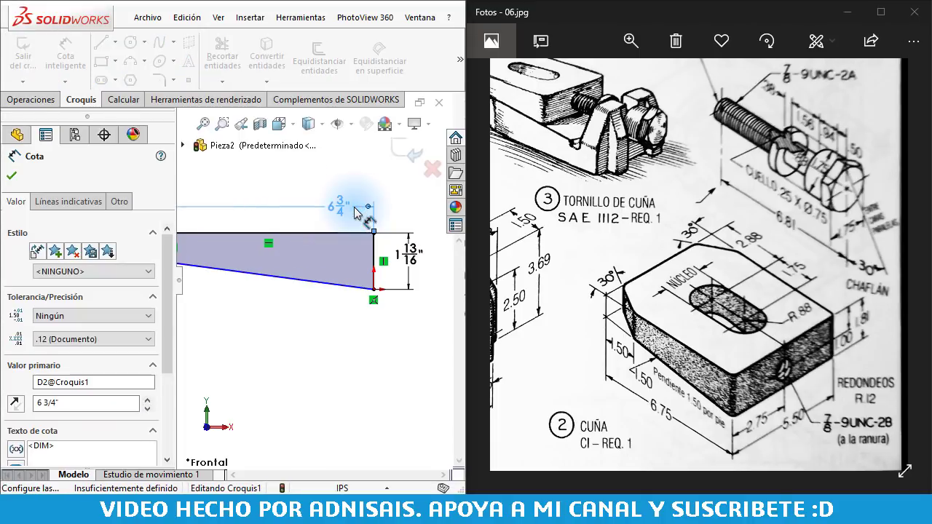
left_click(354, 334)
scroll(320, 343, "up", 1)
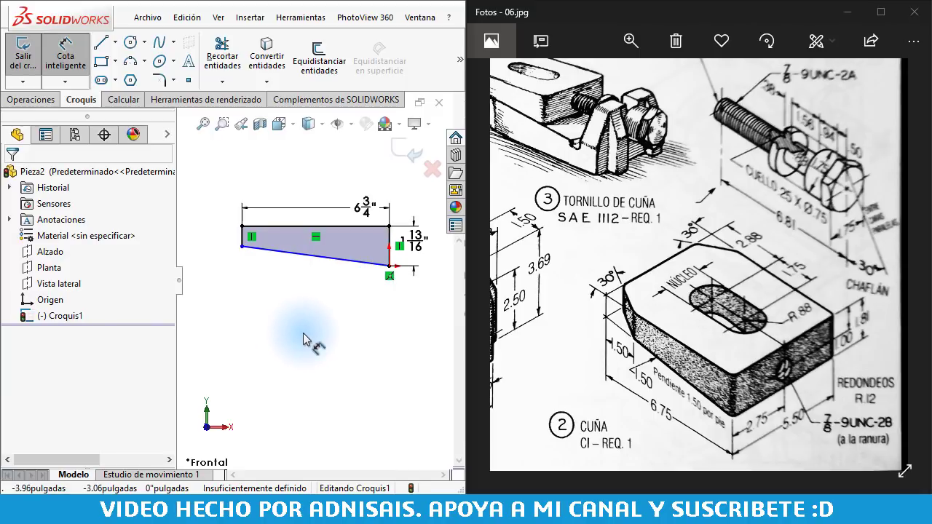
key("Escape")
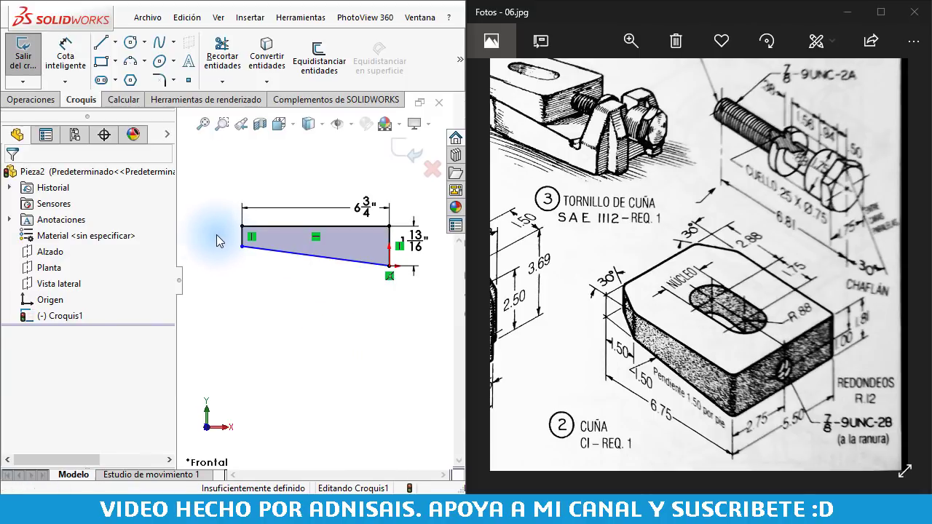
Draw a construction line sloping down to the right beside the sketch.
left_click(115, 42)
left_click(129, 75)
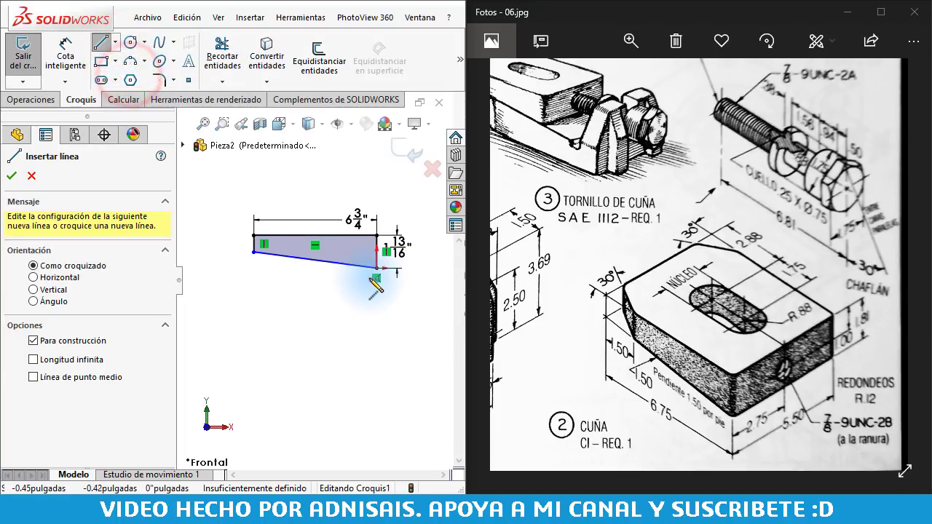
scroll(376, 286, "up", 3)
left_click(366, 235)
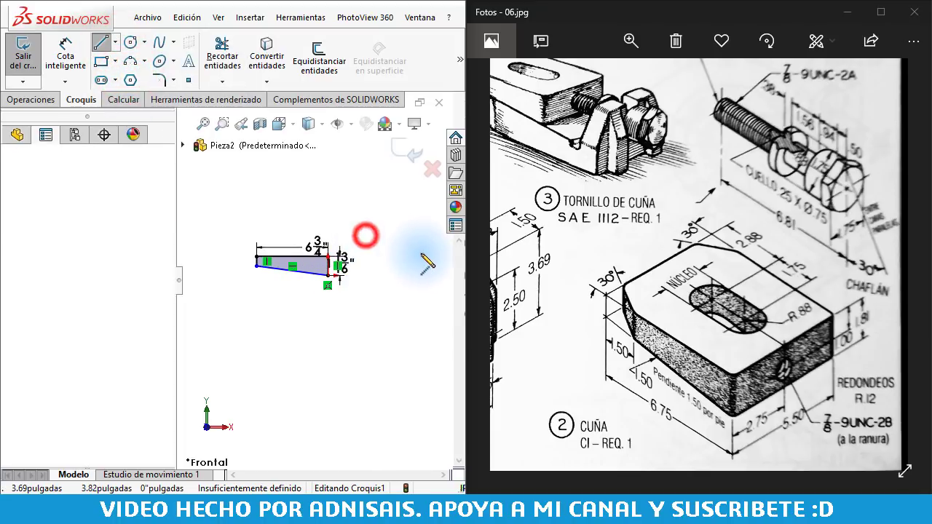
left_click(437, 277)
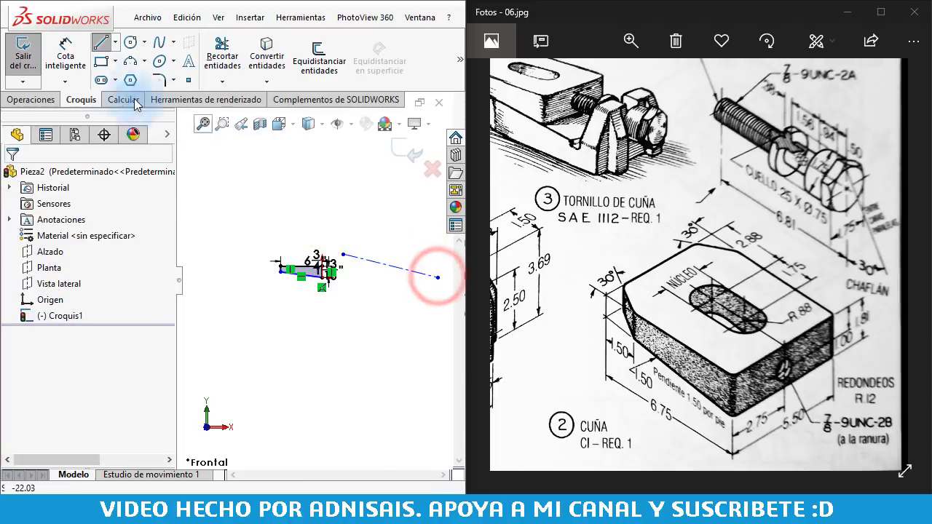
Dimension the construction line to 12 in horizontally and 1.5 in vertically.
left_click(64, 53)
left_click(360, 258)
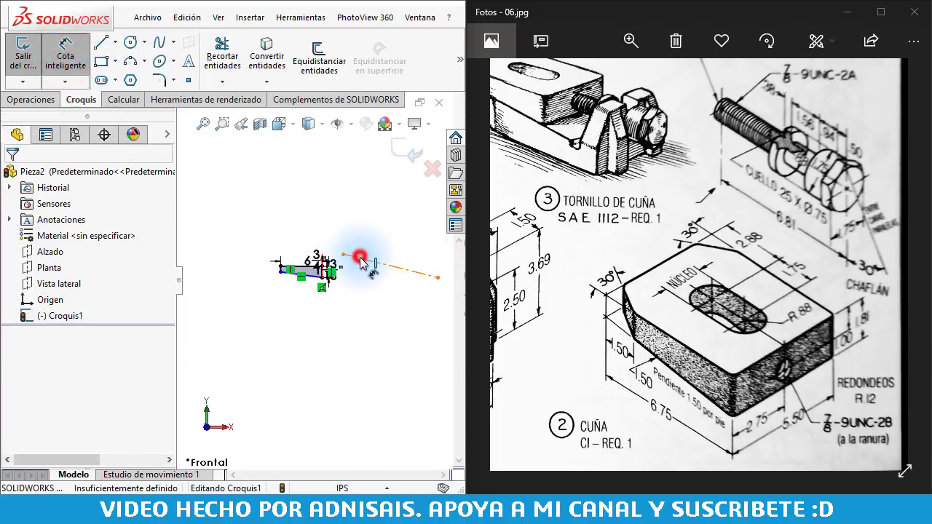
left_click(380, 304)
type("12")
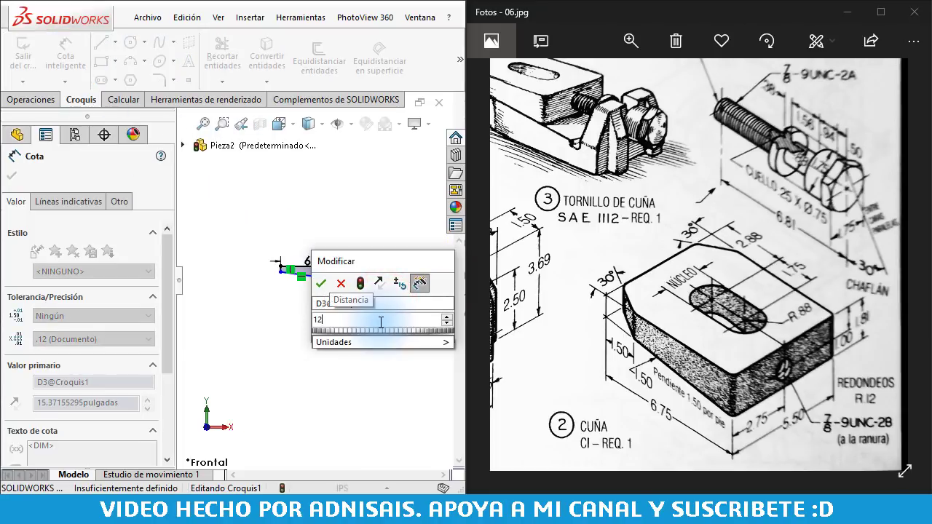
key("Return")
left_click(381, 259)
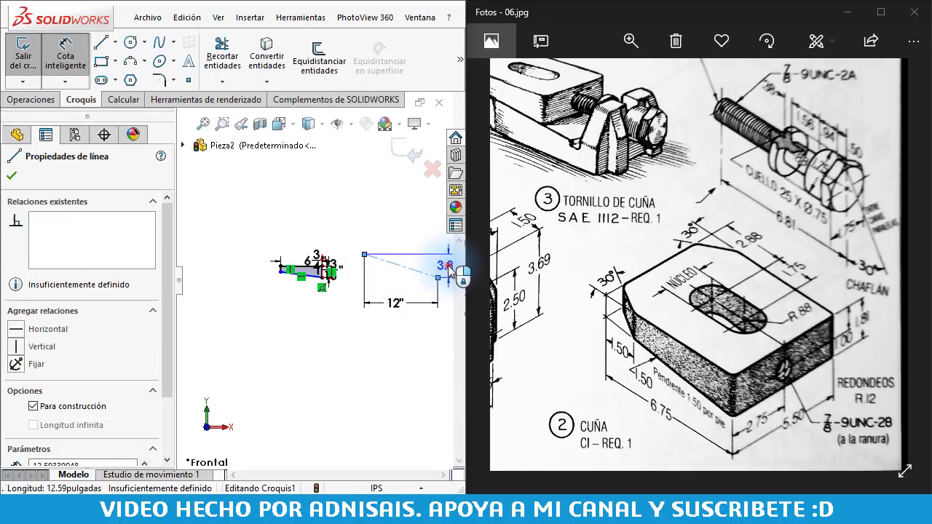
left_click(449, 269)
type("1")
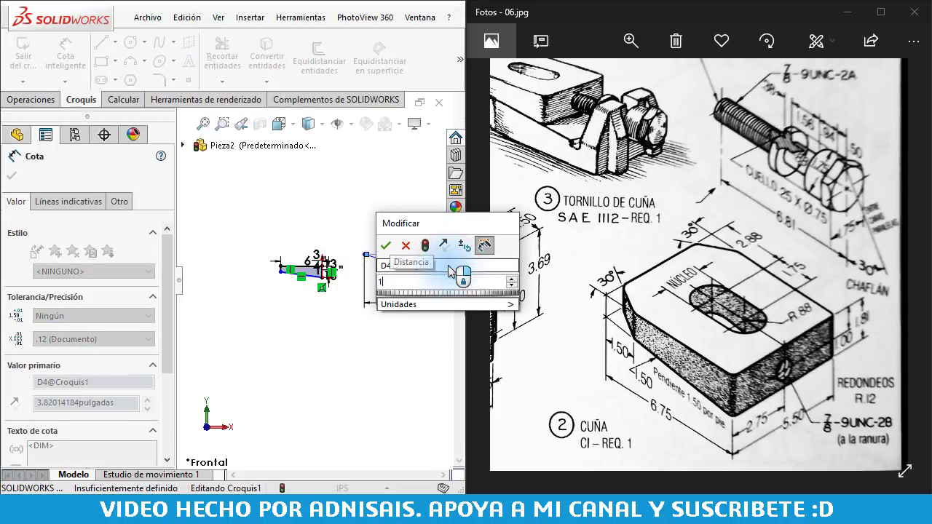
type(".5")
key("Return")
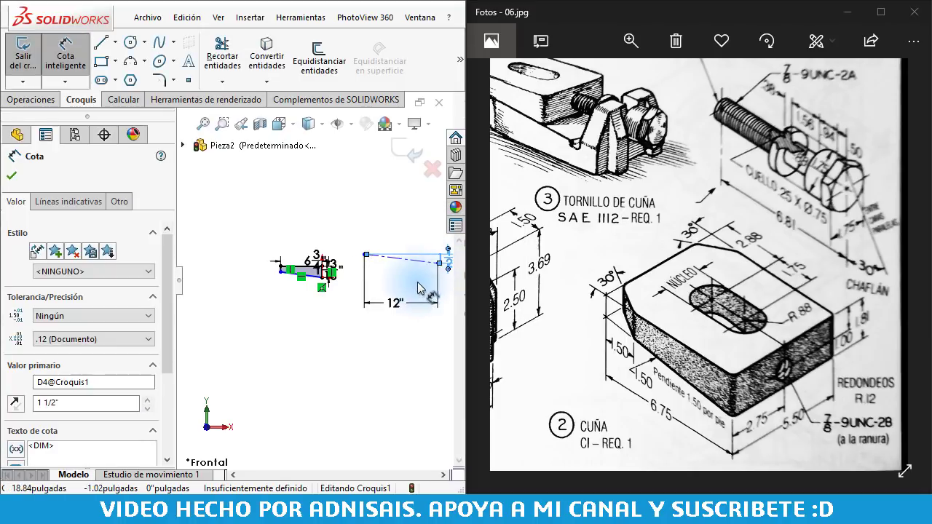
scroll(419, 288, "up", 2)
key("Escape")
Make the wedge's sloped edge parallel to the construction line.
left_click(413, 248)
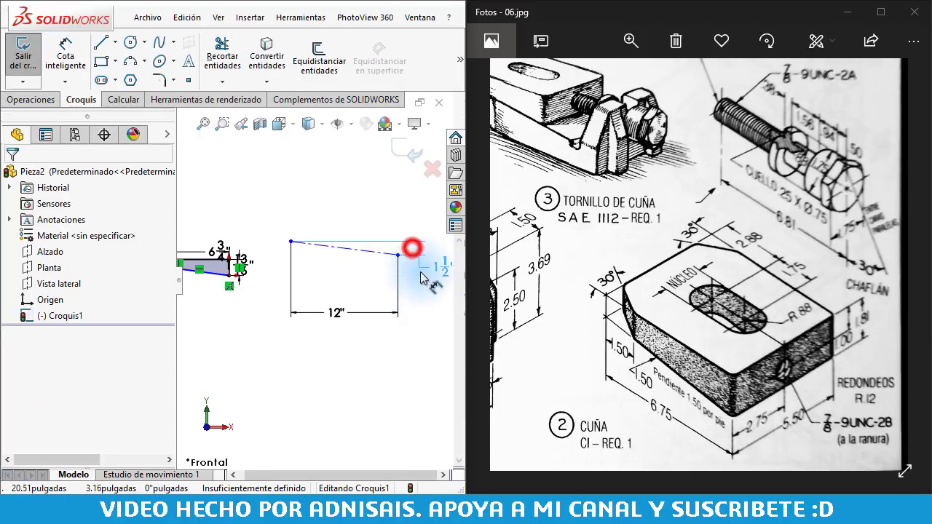
left_click(414, 311)
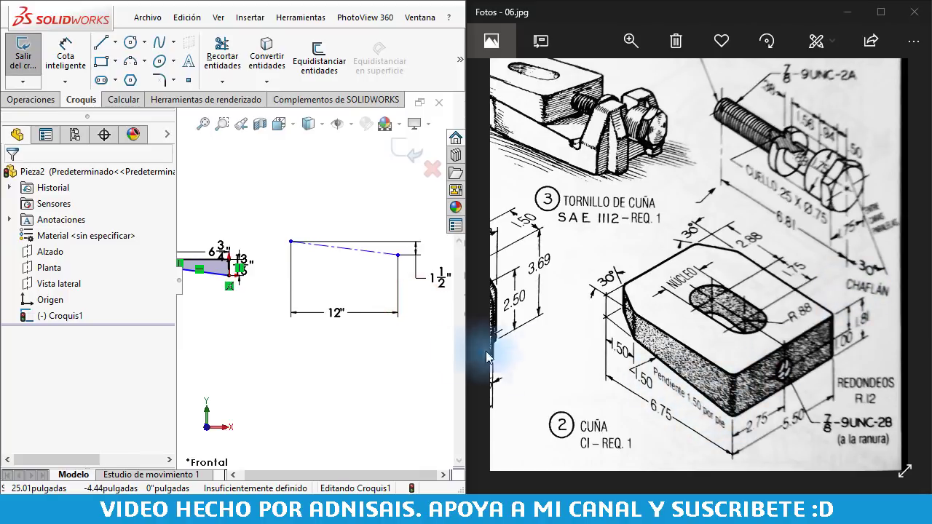
left_click(370, 363)
left_click(374, 257)
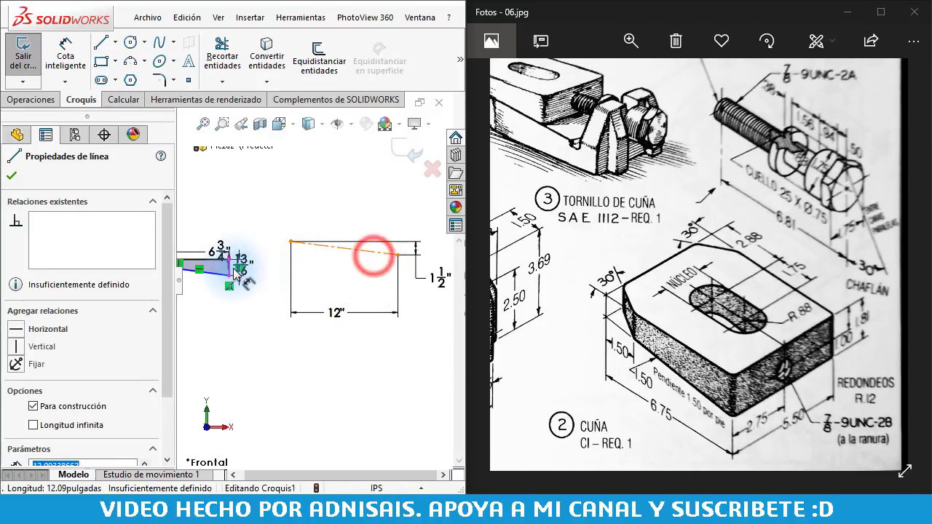
middle_click_drag(211, 287, 242, 284, "ctrl")
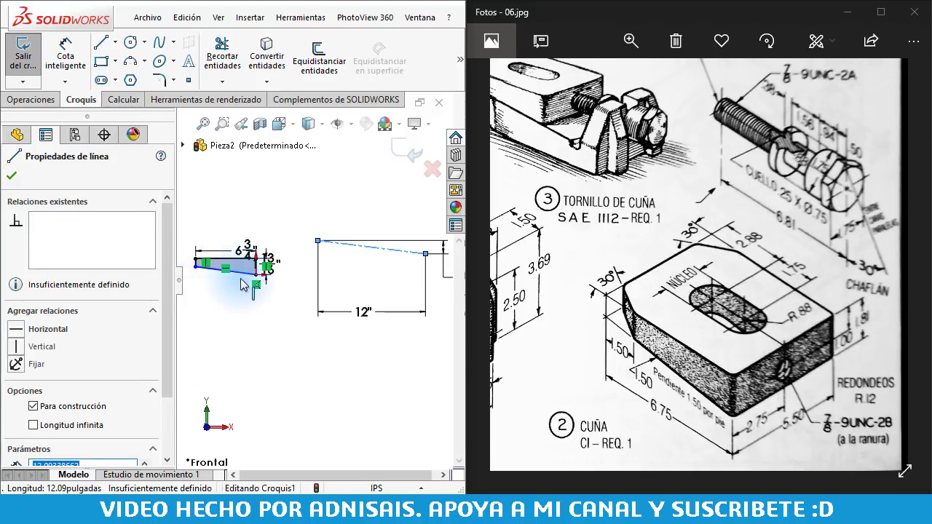
left_click(241, 278, "ctrl")
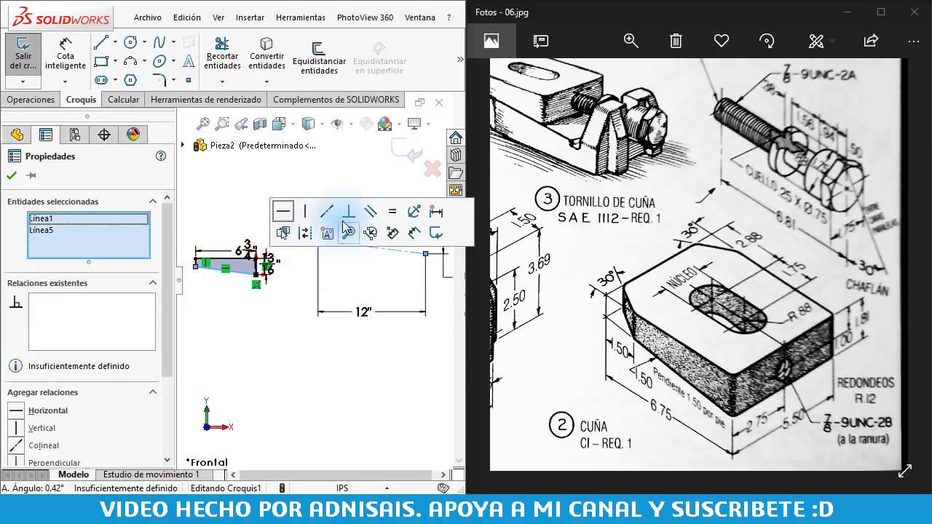
left_click(280, 342)
scroll(208, 287, "down", 3)
scroll(191, 255, "down", 1)
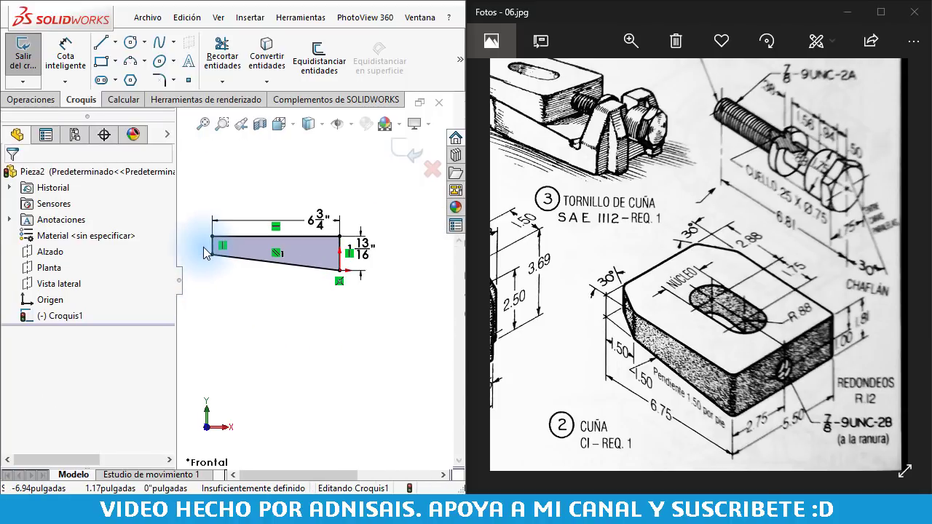
left_click(36, 100)
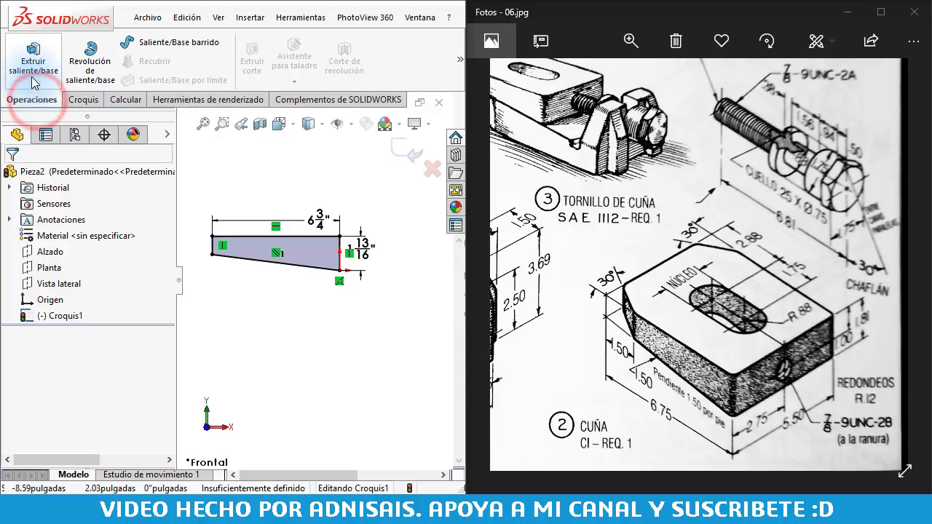
Extrude the wedge sketch Mid Plane to a 5.5 in depth.
left_click(32, 80)
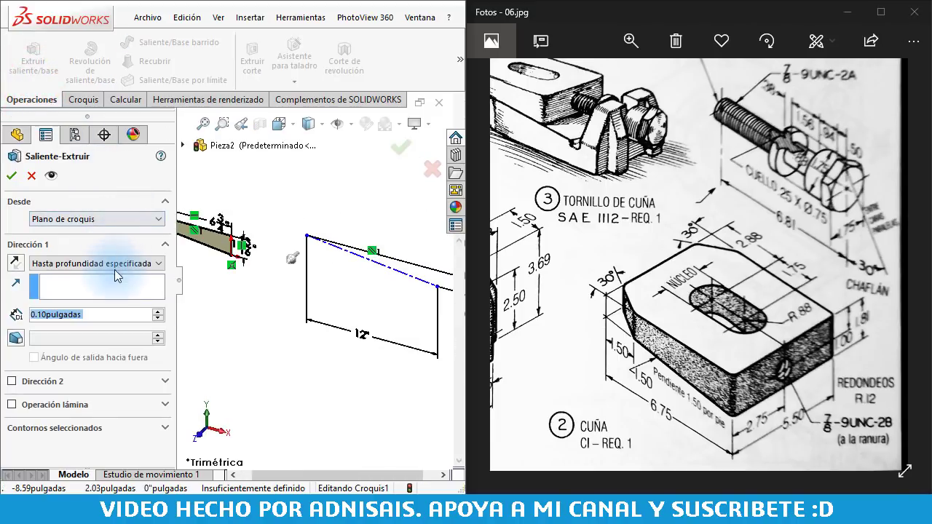
left_click(117, 264)
left_click(72, 320)
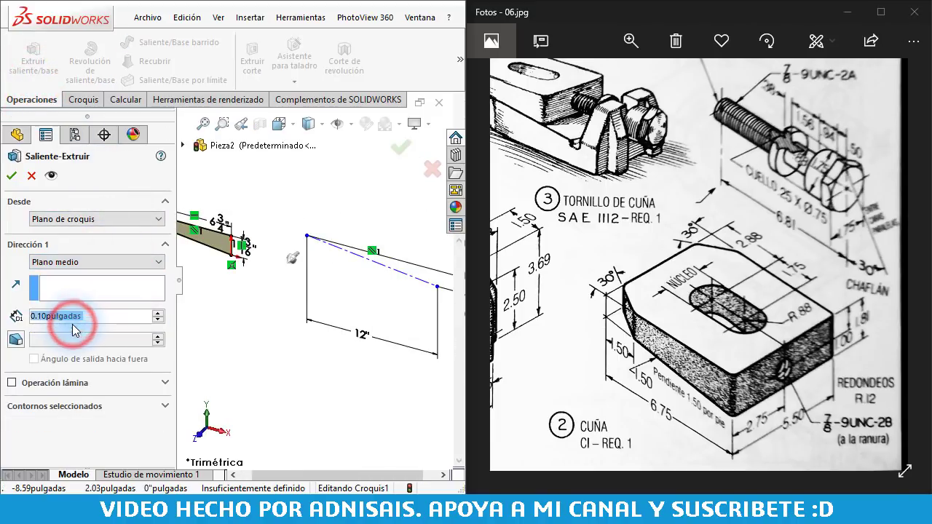
type("5.5")
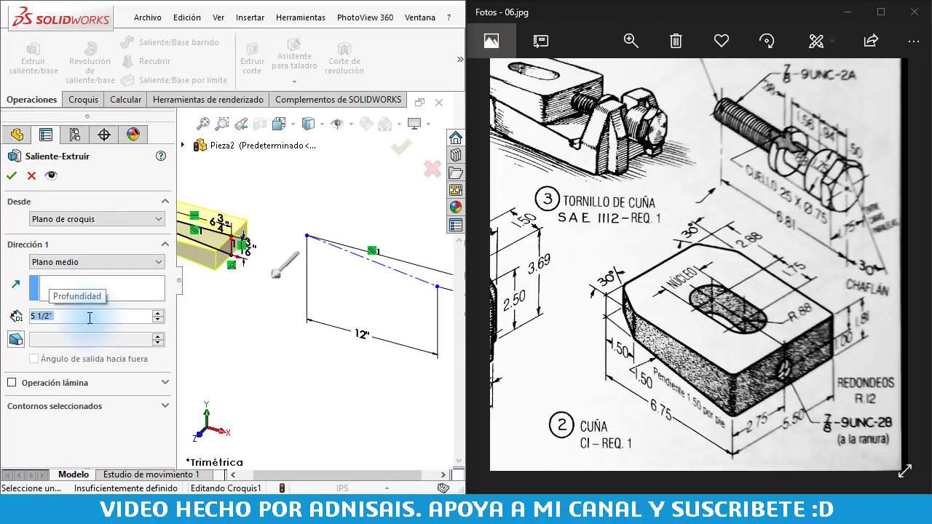
scroll(247, 241, "up", 3)
scroll(291, 277, "down", 2)
scroll(299, 293, "down", 2)
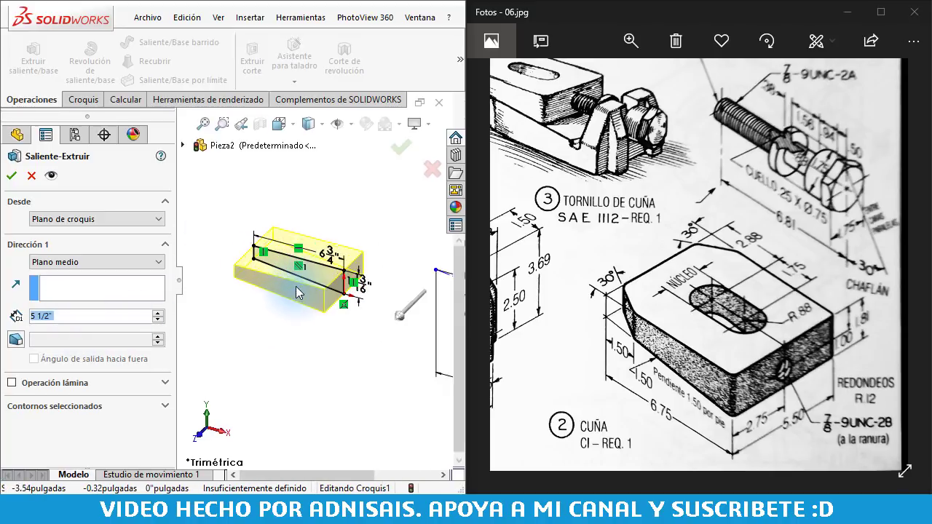
left_click(12, 177)
left_click(306, 373)
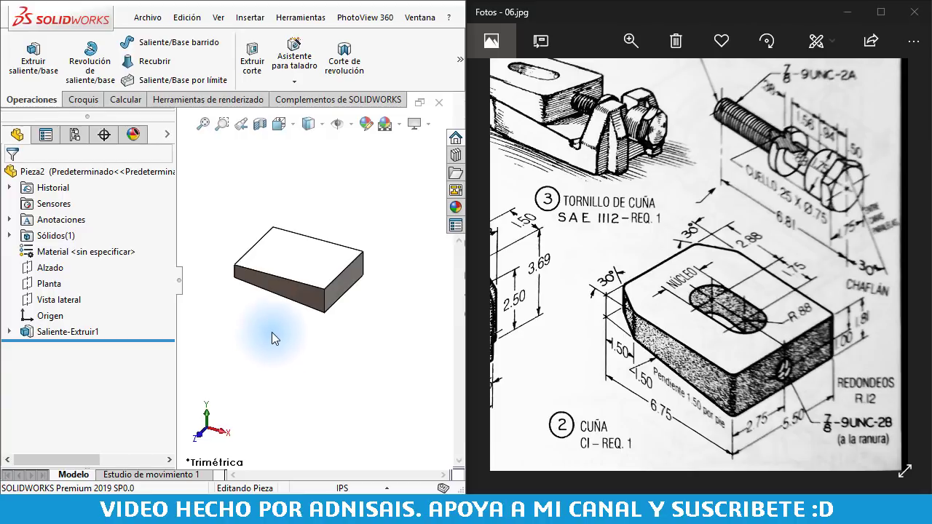
Start a sketch on the block's top face and draw a triangle at the top-left corner.
left_click(288, 261)
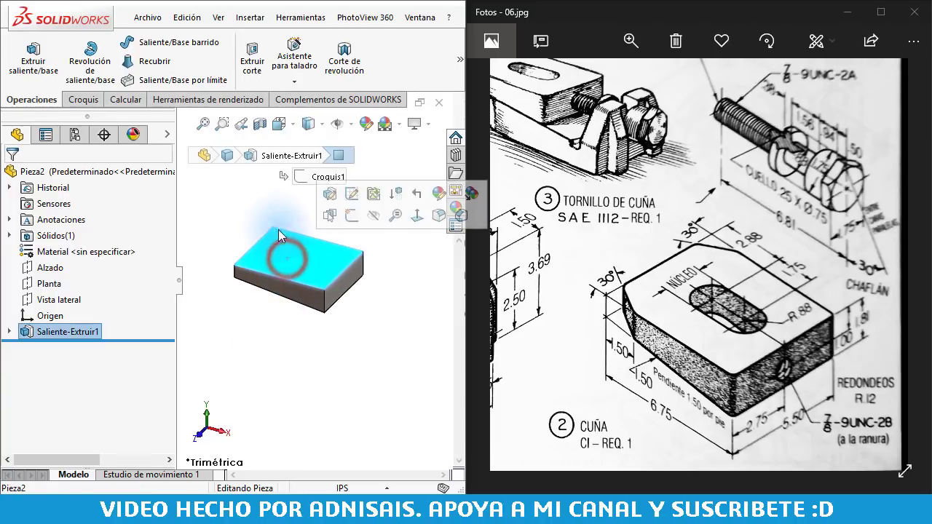
left_click(81, 100)
left_click(23, 47)
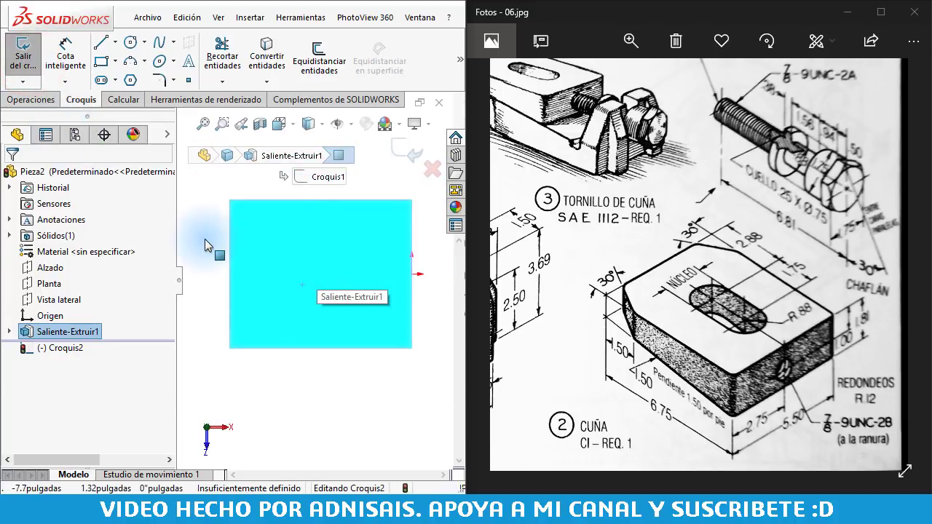
left_click(206, 237)
left_click(98, 42)
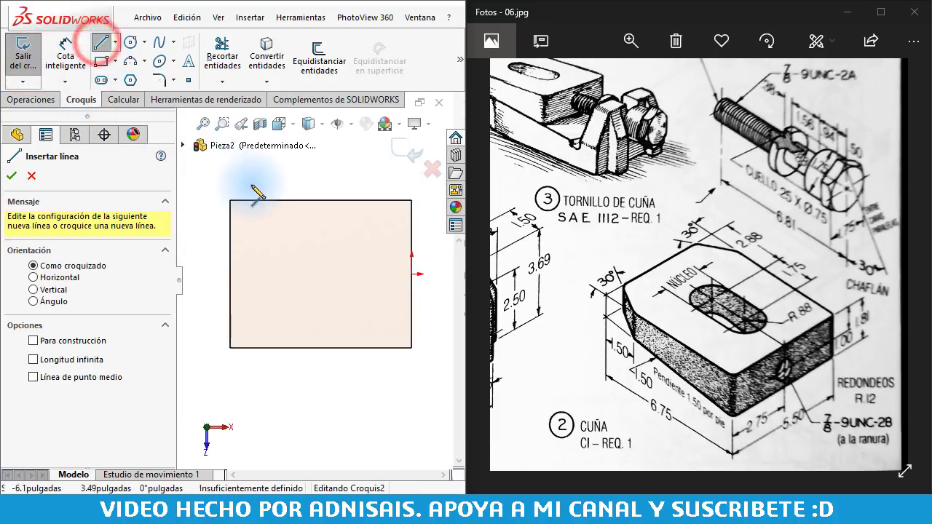
left_click(230, 201)
left_click(267, 200)
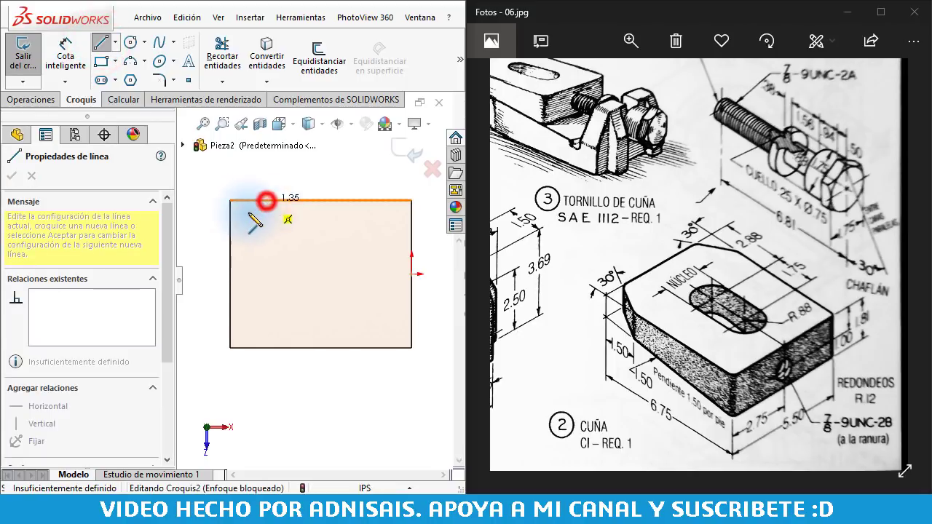
left_click(232, 218)
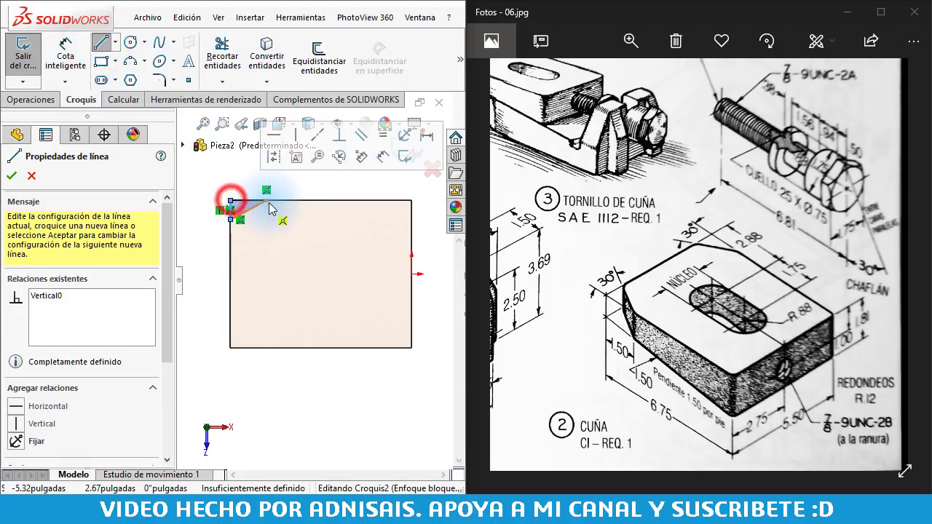
key("Escape")
key("Escape")
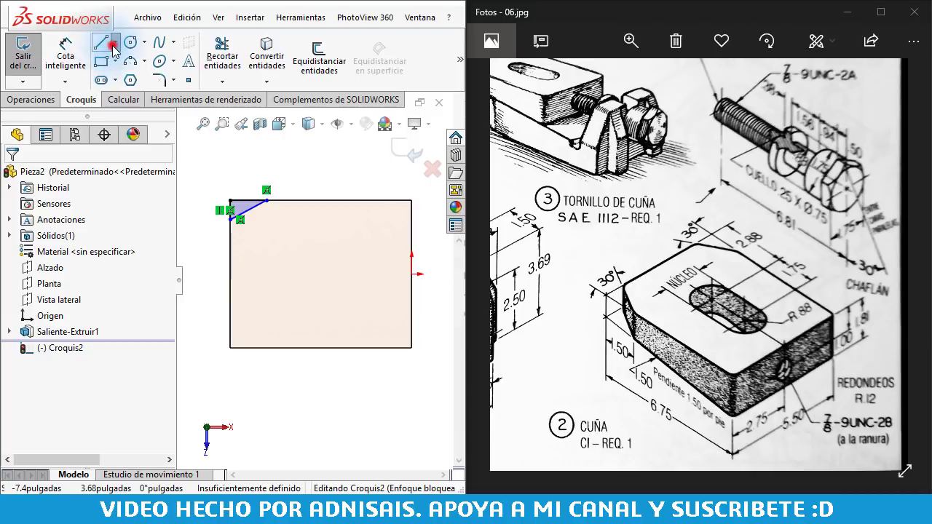
Draw a horizontal line from the right edge to the origin and mirror the triangle about it.
left_click(114, 45)
left_click(131, 72)
left_click(413, 274)
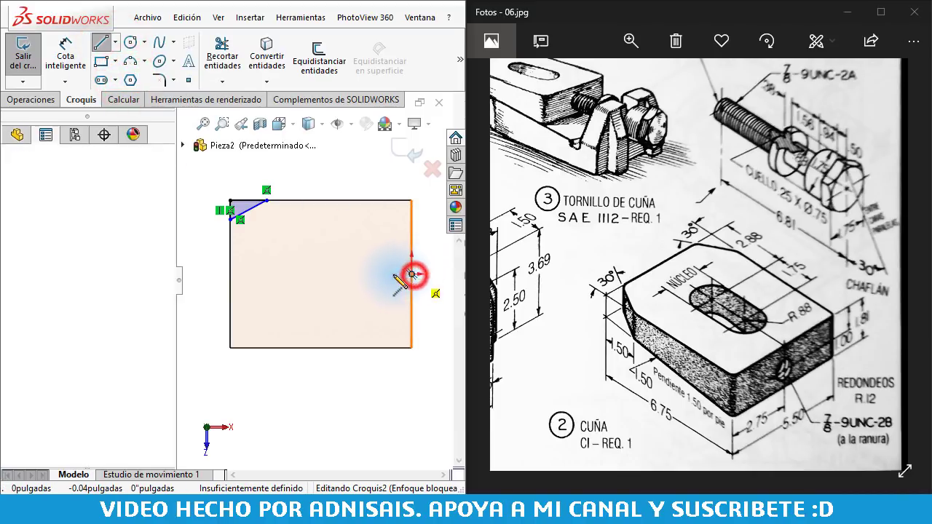
left_click(383, 274)
key("Escape")
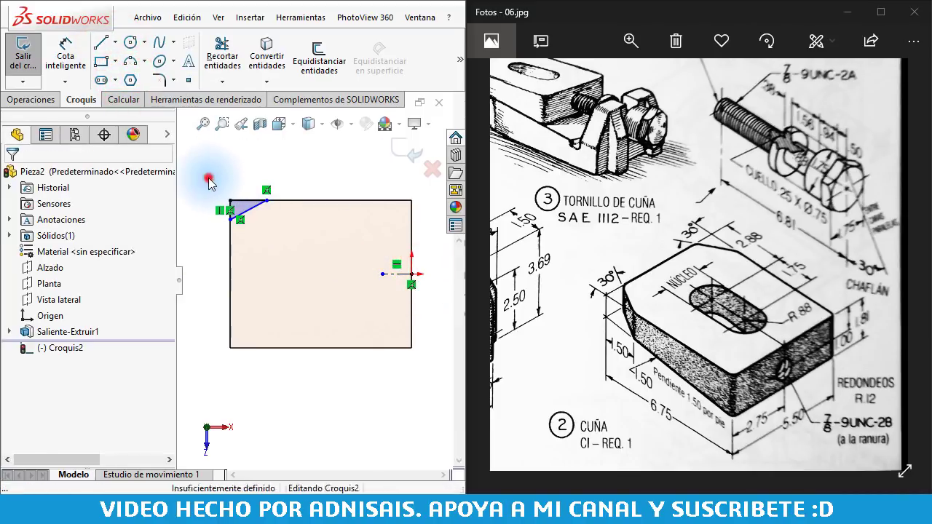
left_click_drag(209, 182, 416, 302)
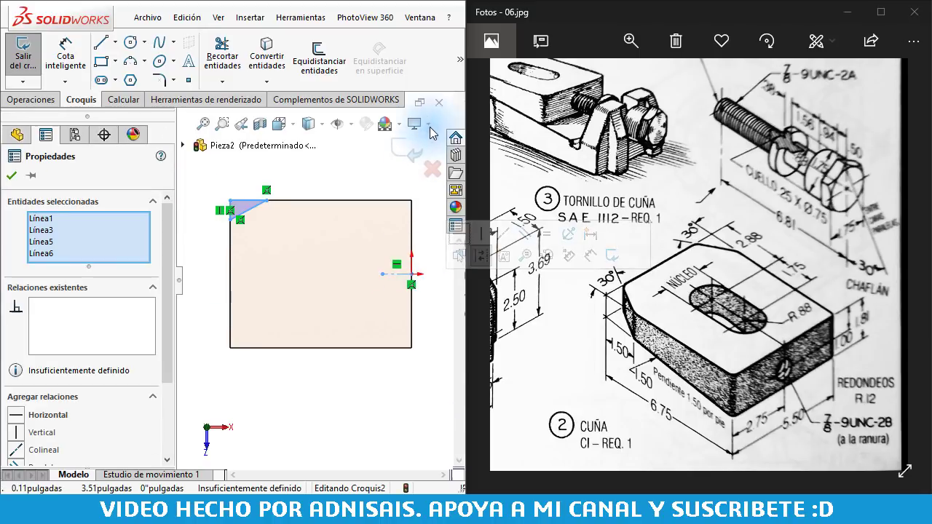
left_click(457, 69)
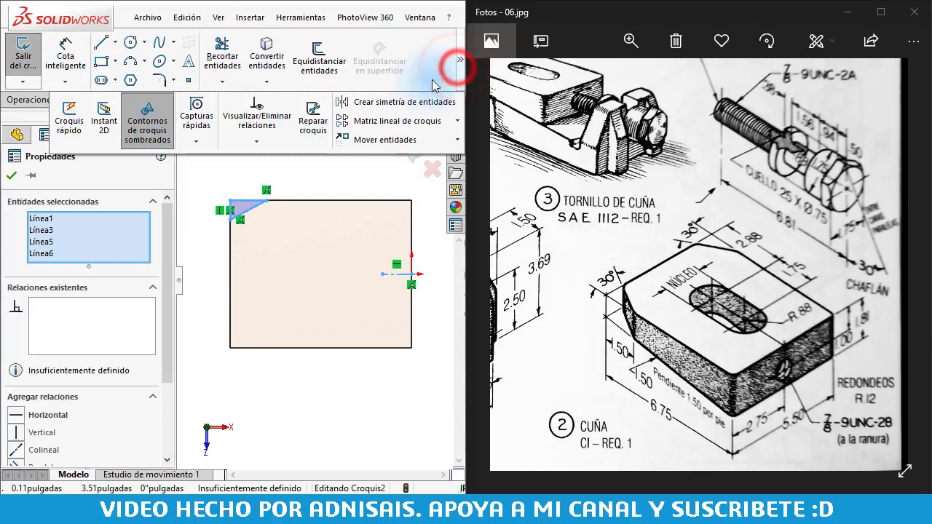
left_click(371, 103)
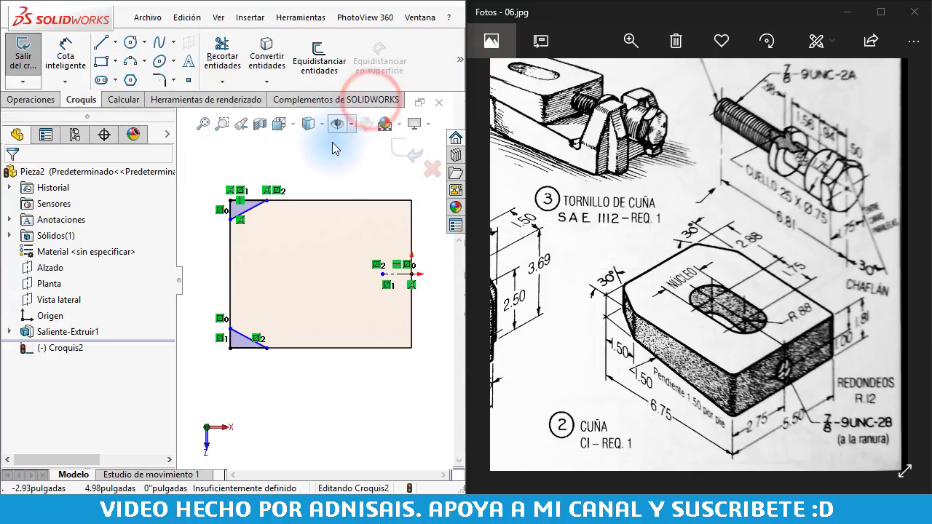
left_click(318, 169)
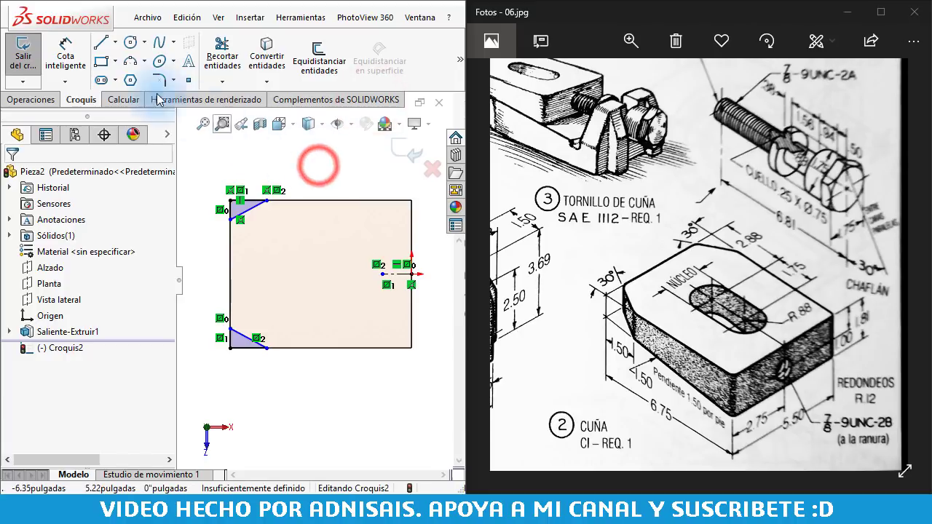
Dimension the chamfer line to 1.5 in length and a 30° angle.
left_click(74, 61)
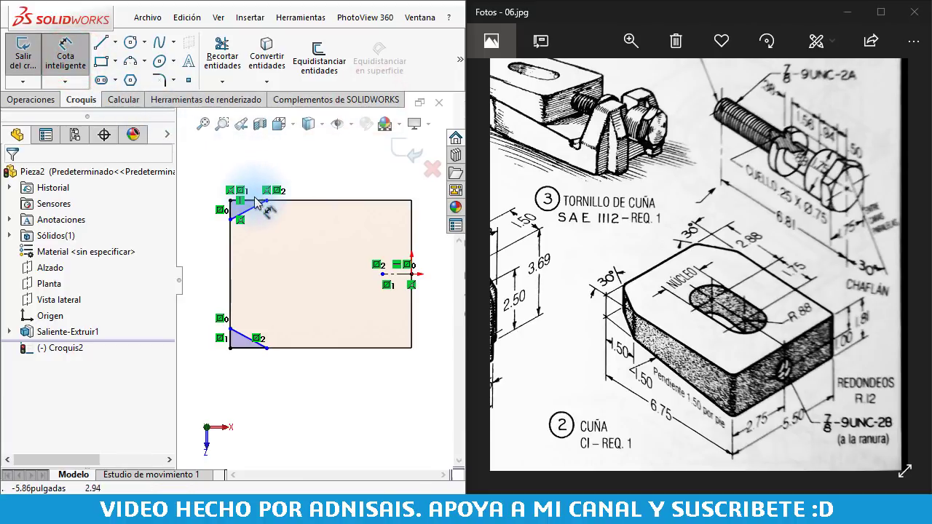
left_click(255, 200)
left_click(256, 167)
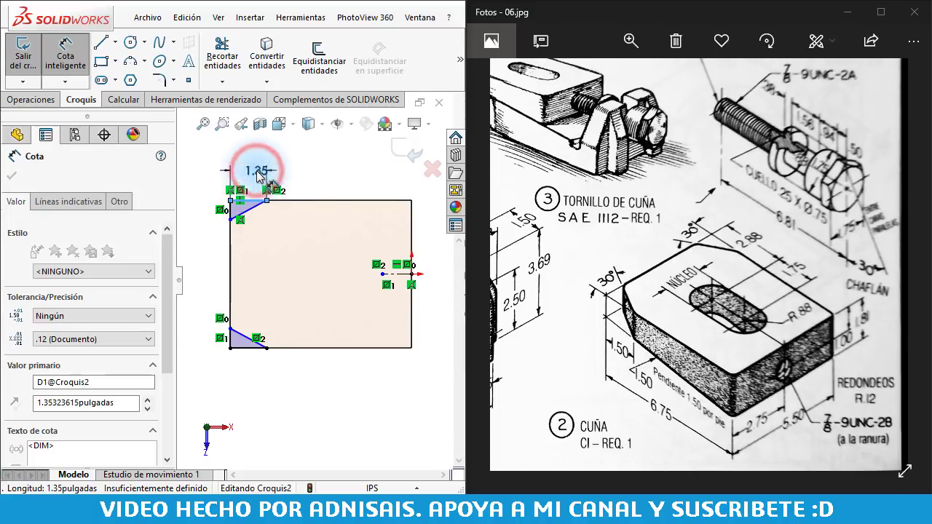
type("1.5")
key("Return")
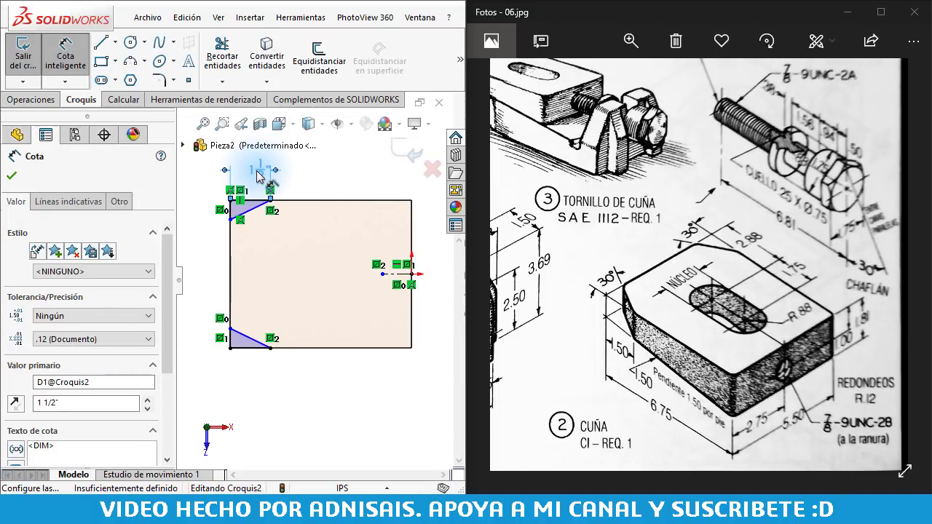
left_click(252, 209)
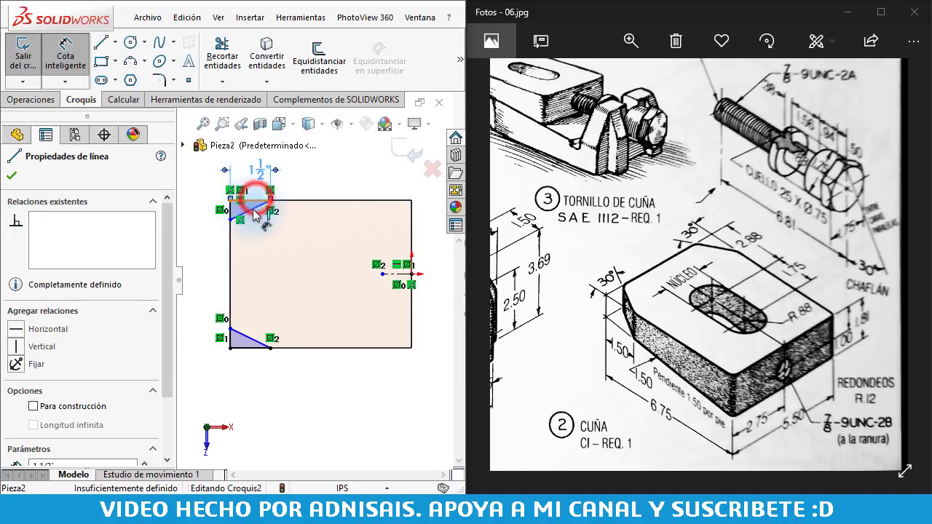
left_click(246, 216)
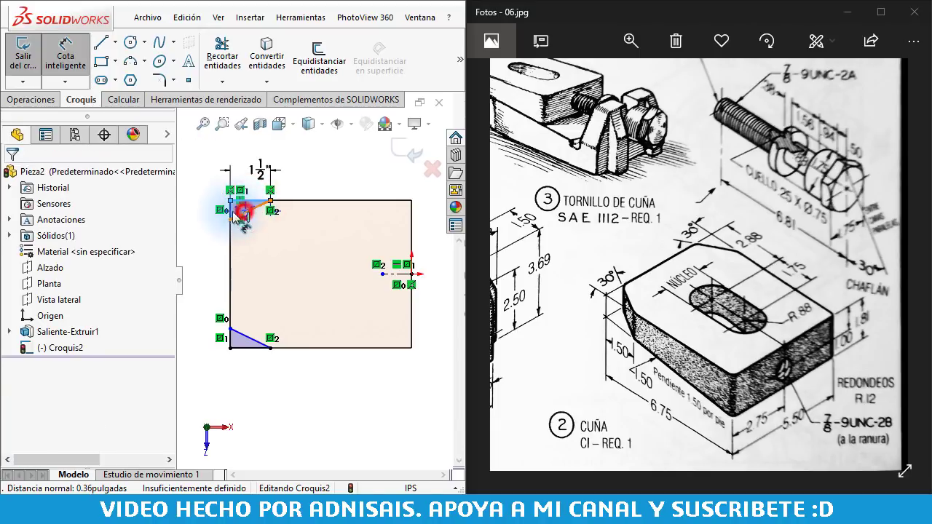
left_click(242, 214)
left_click(195, 220)
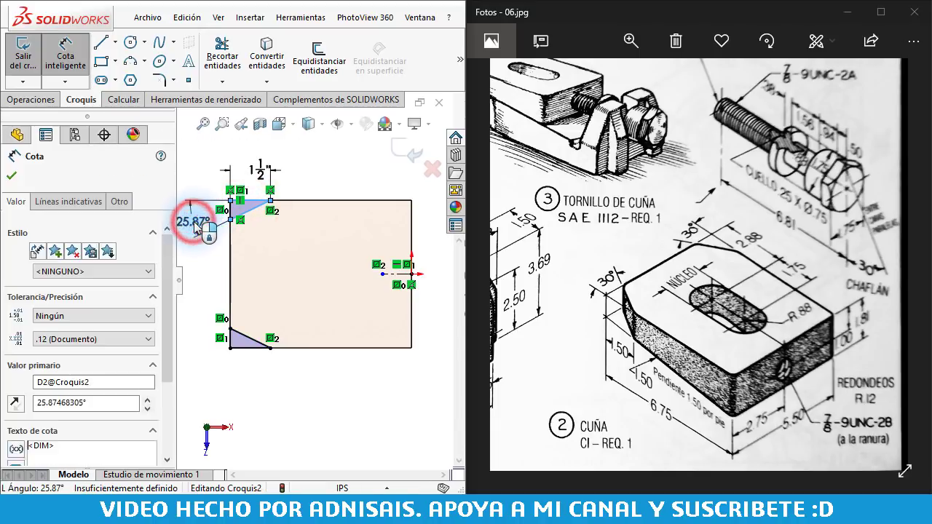
type("30")
key("Return")
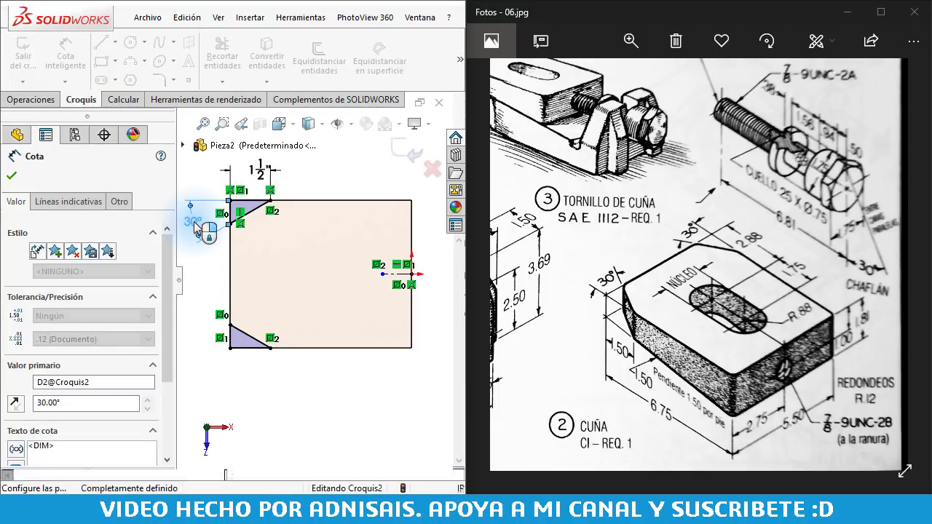
key("Escape")
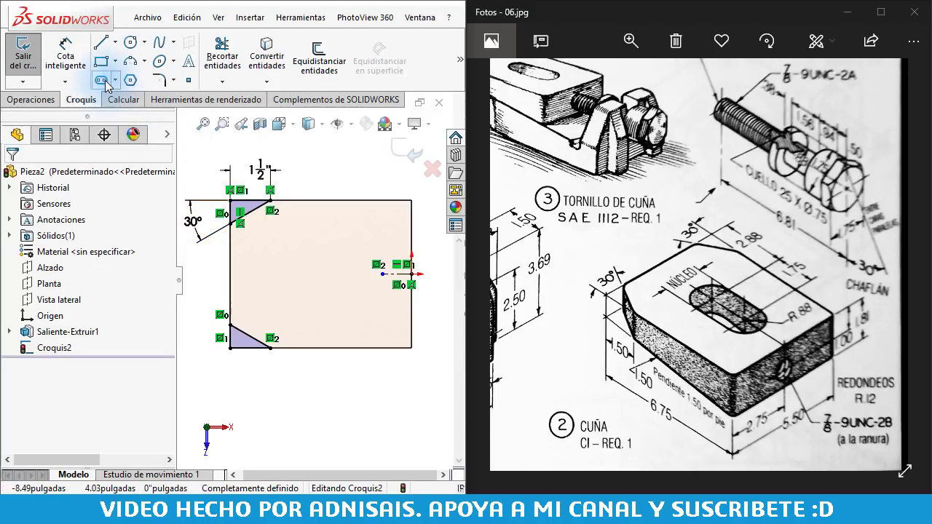
Draw a straight slot inside the rectangle with the Ranura tool.
left_click(101, 81)
left_click(275, 274)
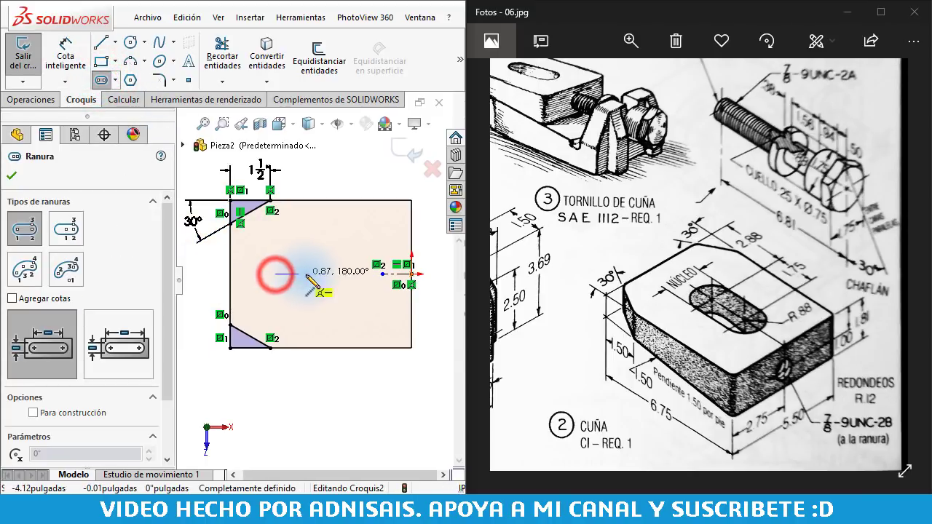
left_click(322, 273)
left_click(326, 297)
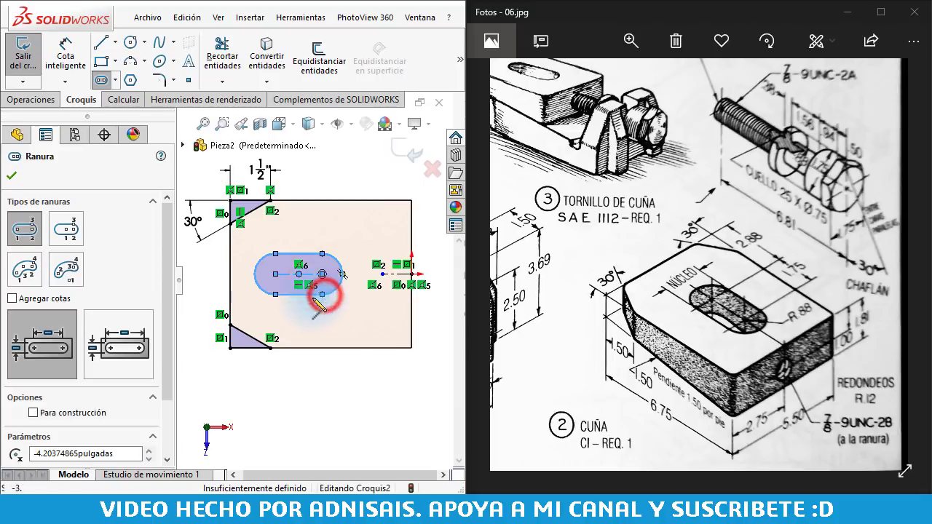
Dimension the slot's centre-to-centre length as 1 3/4".
left_click(64, 52)
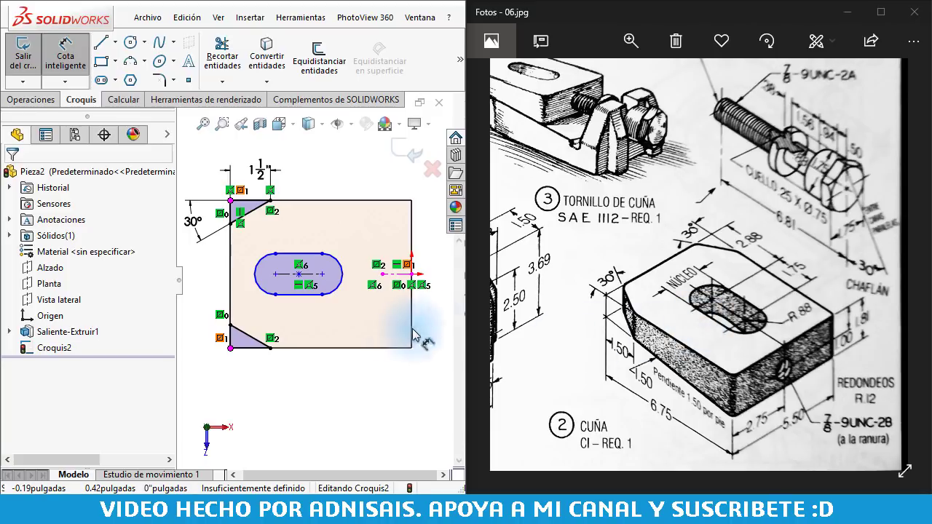
scroll(323, 323, "up", 1)
scroll(281, 295, "up", 1)
scroll(275, 309, "down", 1)
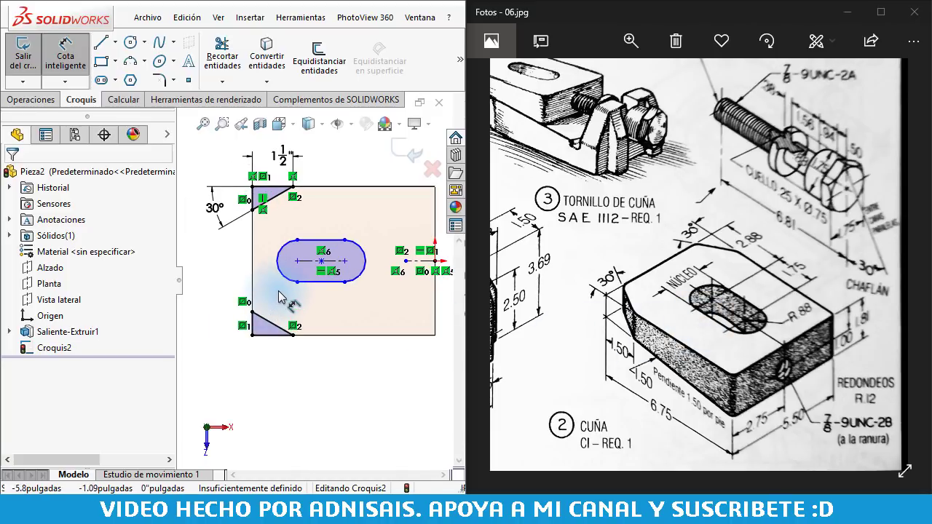
left_click(334, 264)
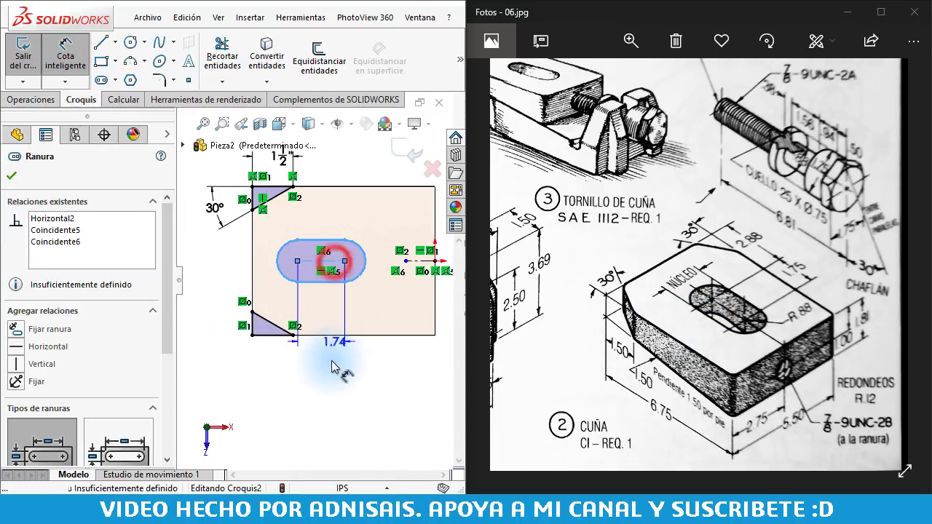
left_click(332, 388)
type("75")
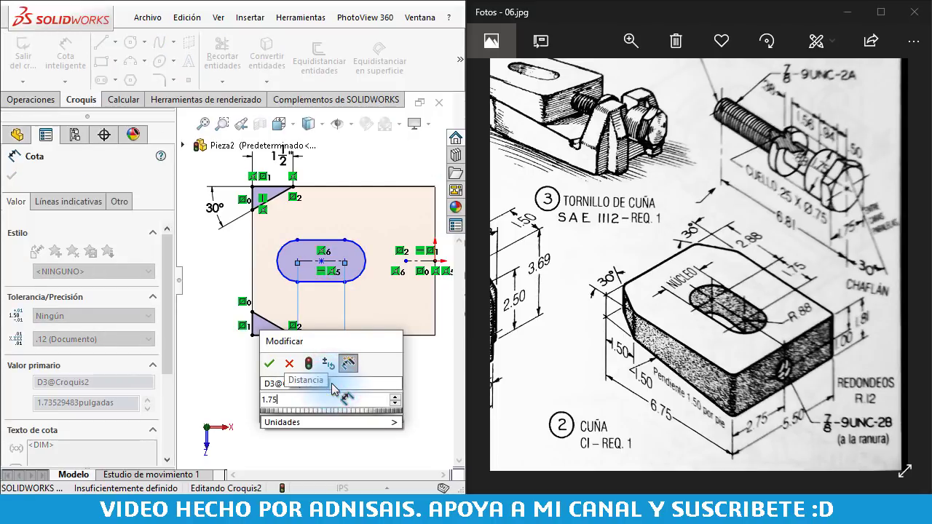
key("Return")
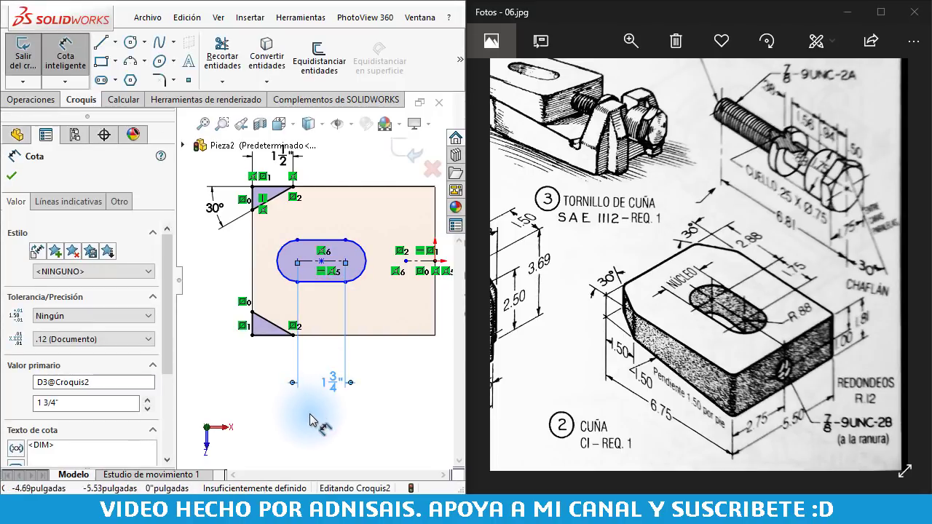
left_click(311, 418)
Dimension the slot 2 7/8" from the left edge and give its ends R7/8".
left_click(297, 260)
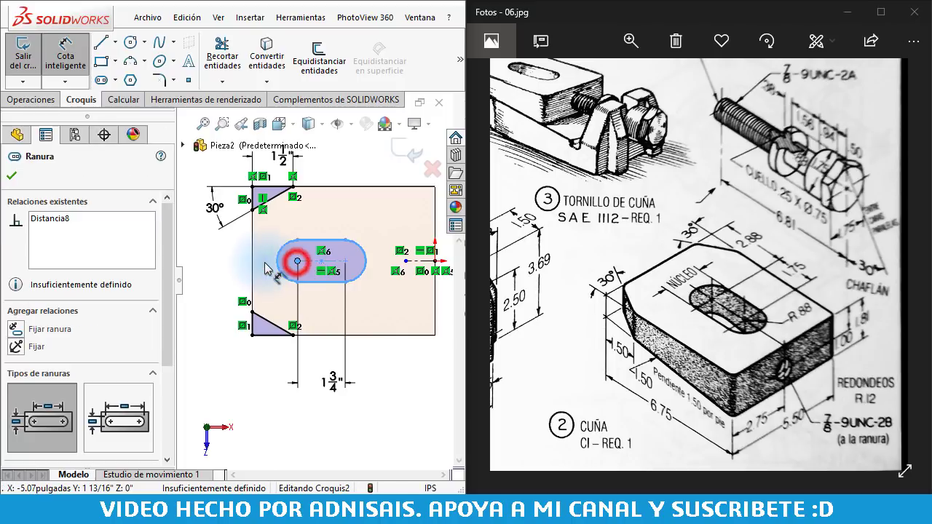
left_click(254, 266)
left_click(265, 414)
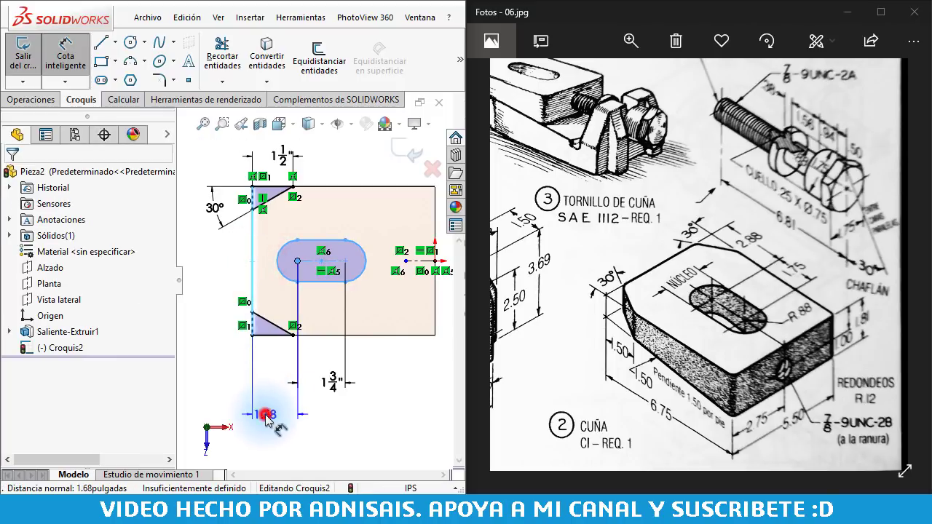
type("2.875")
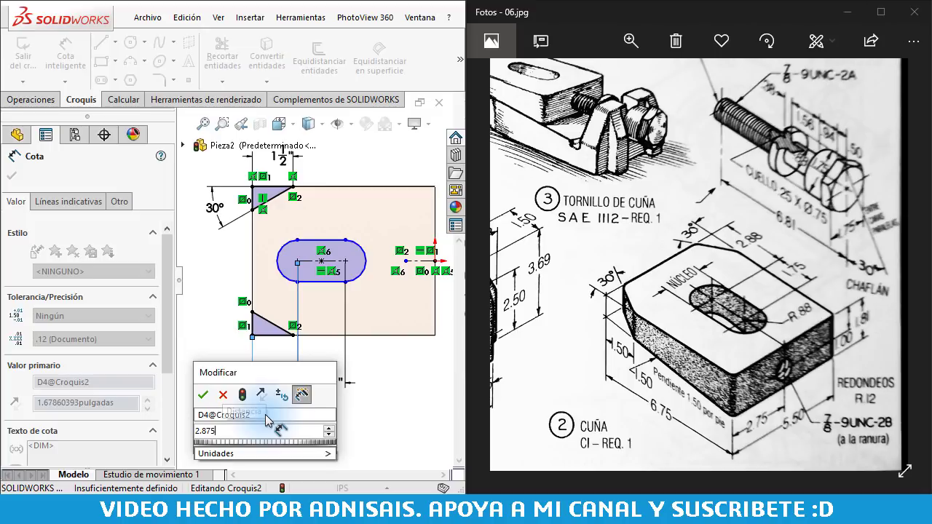
key("Return")
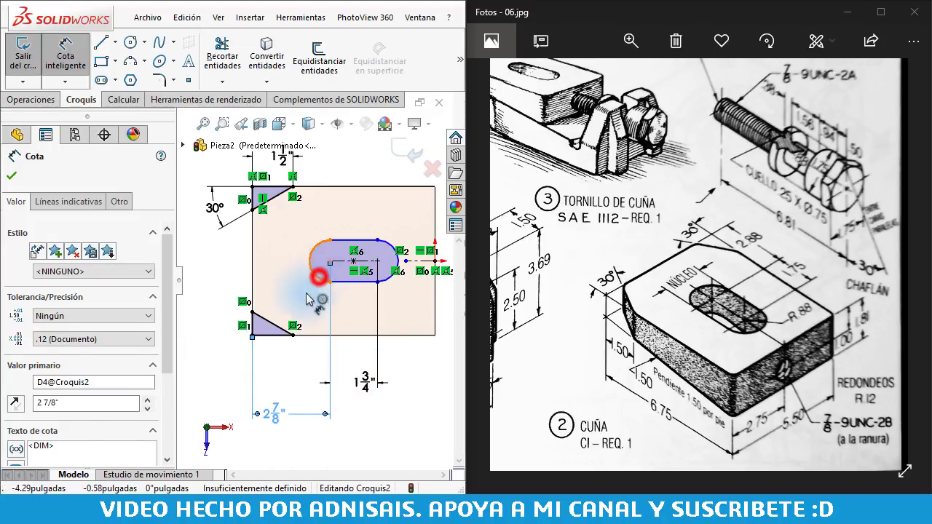
left_click(314, 273)
left_click(281, 364)
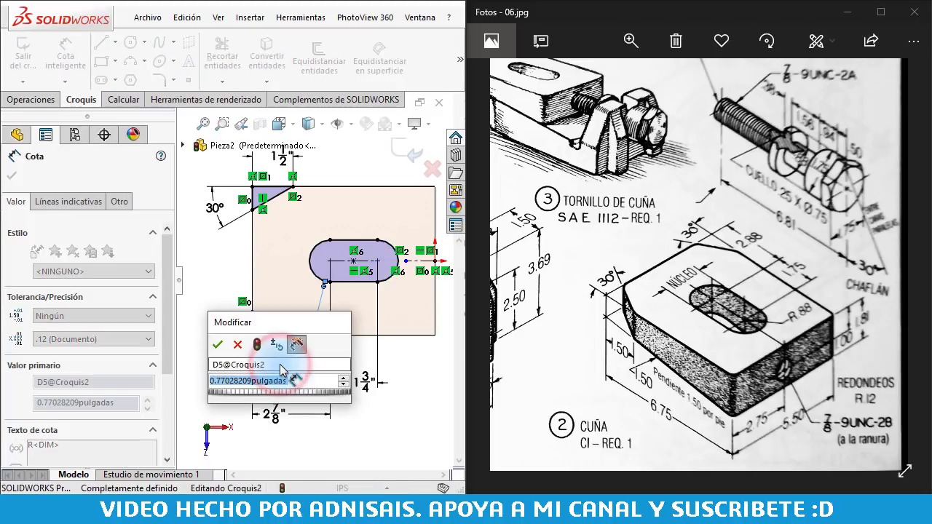
type(".875")
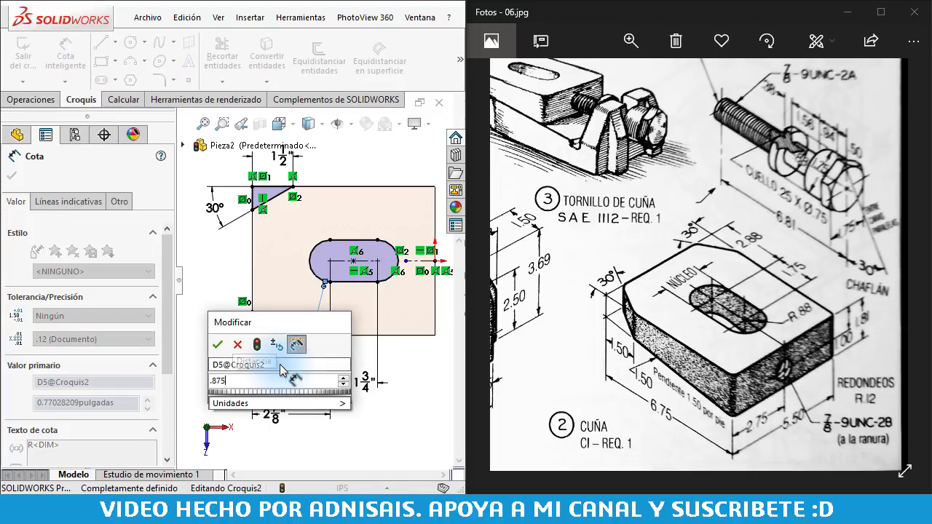
key("Return")
key("Escape")
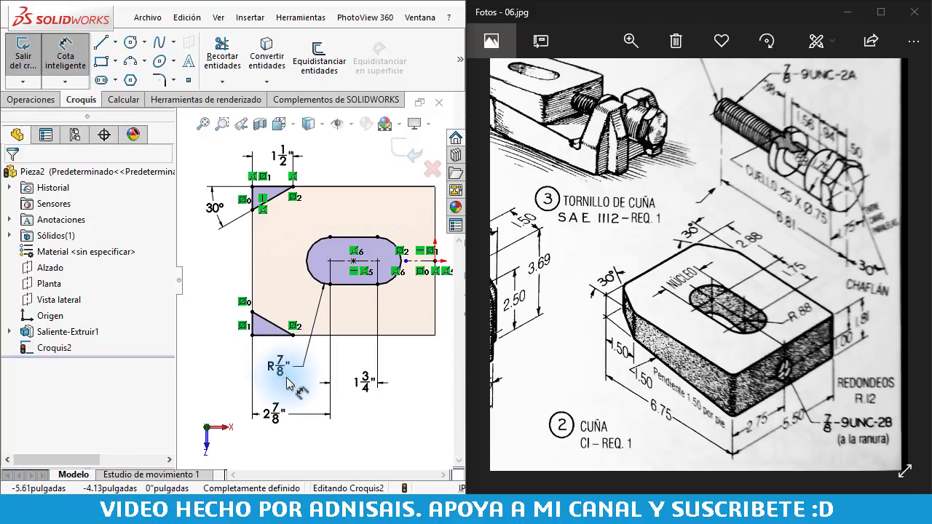
Cut-extrude the slot and corner triangles with Por todo, then orbit to view the result.
left_click(33, 99)
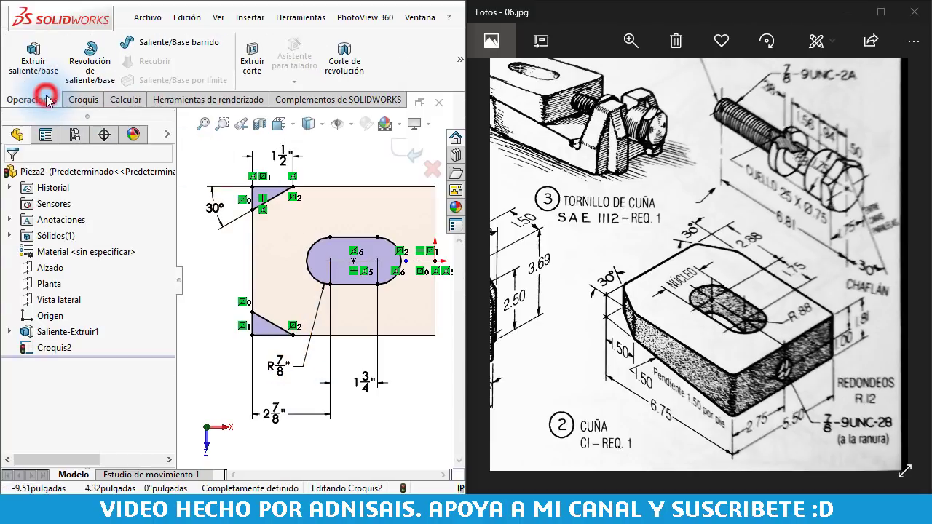
left_click(252, 74)
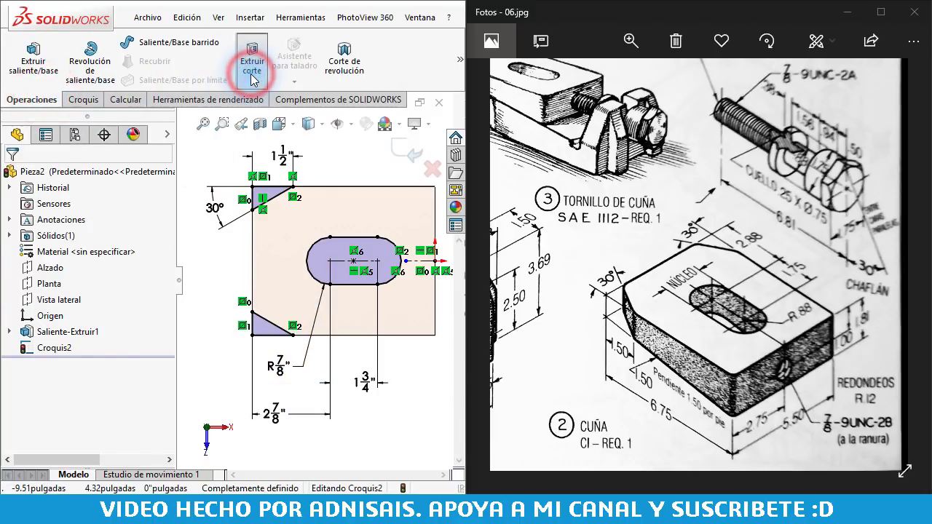
left_click(67, 263)
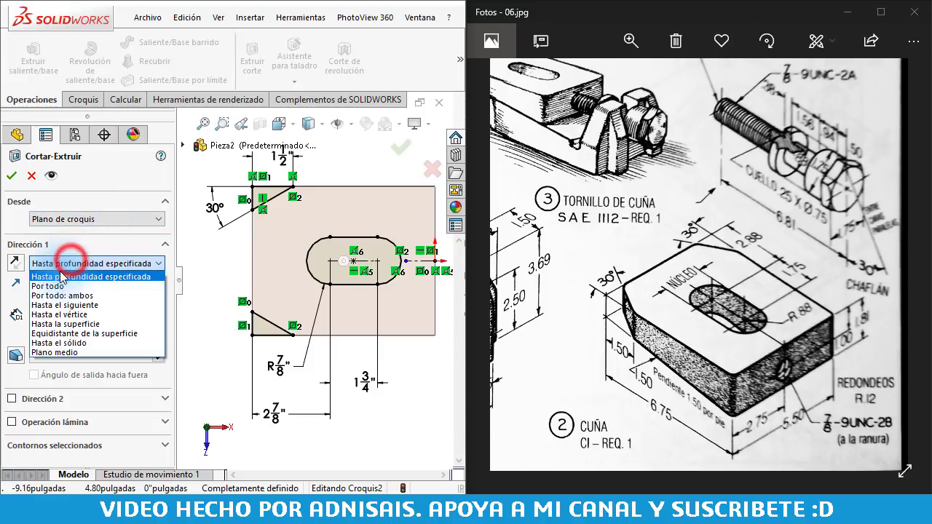
left_click(51, 286)
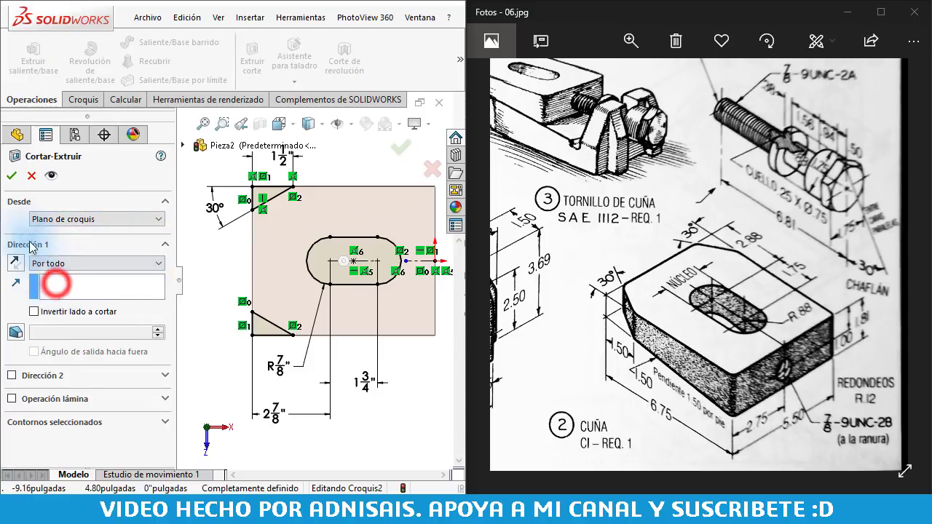
left_click(8, 177)
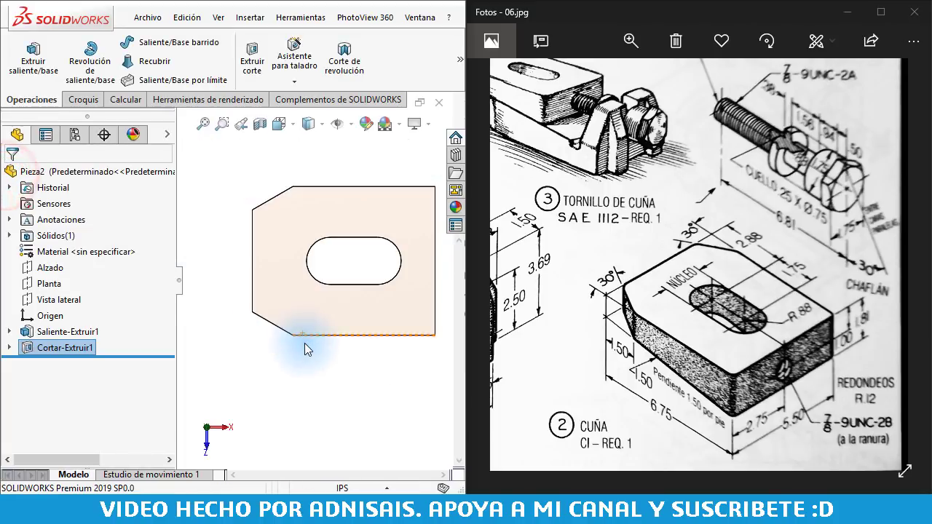
mouse_move(304, 343)
middle_mouse_down()
mouse_move(323, 327)
mouse_move(300, 251)
mouse_move(358, 275)
middle_mouse_up()
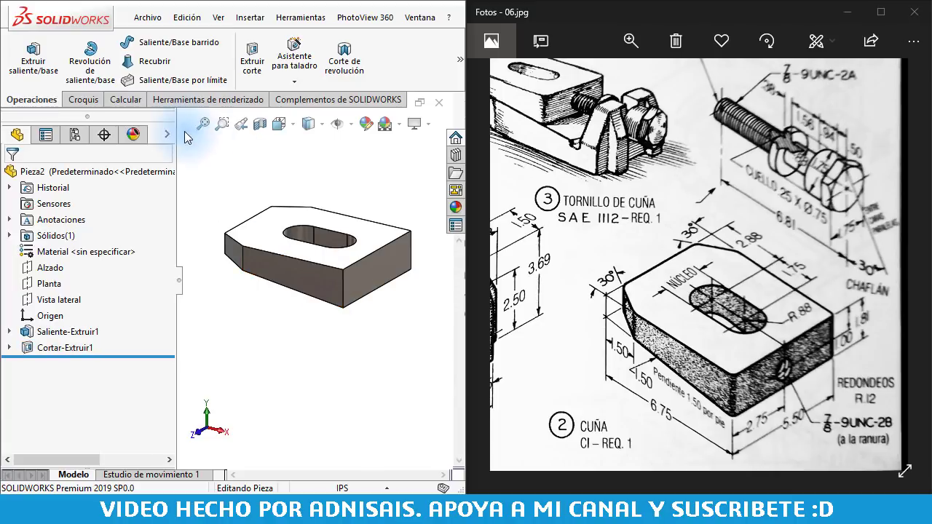
Specify a tapped hole: ANSI Inch size 7/8-9, end condition Hasta el siguiente.
left_click(289, 76)
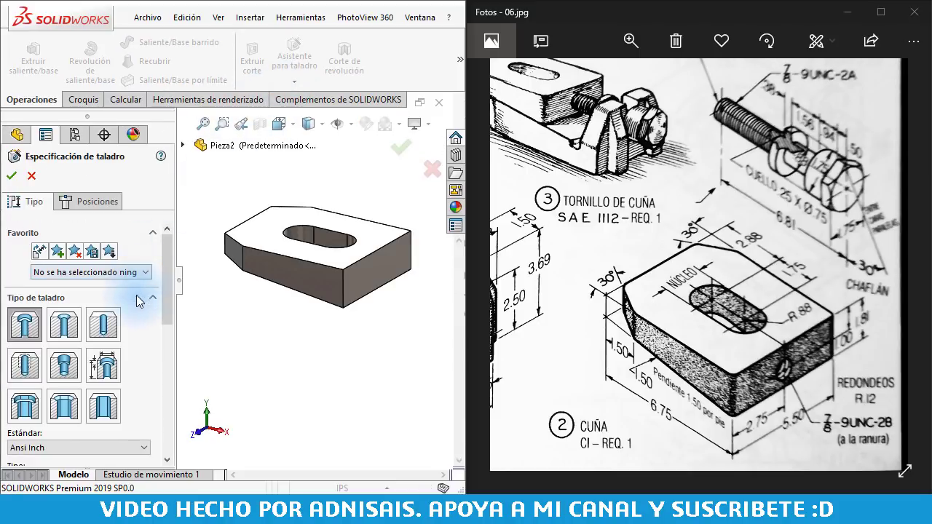
left_click(20, 364)
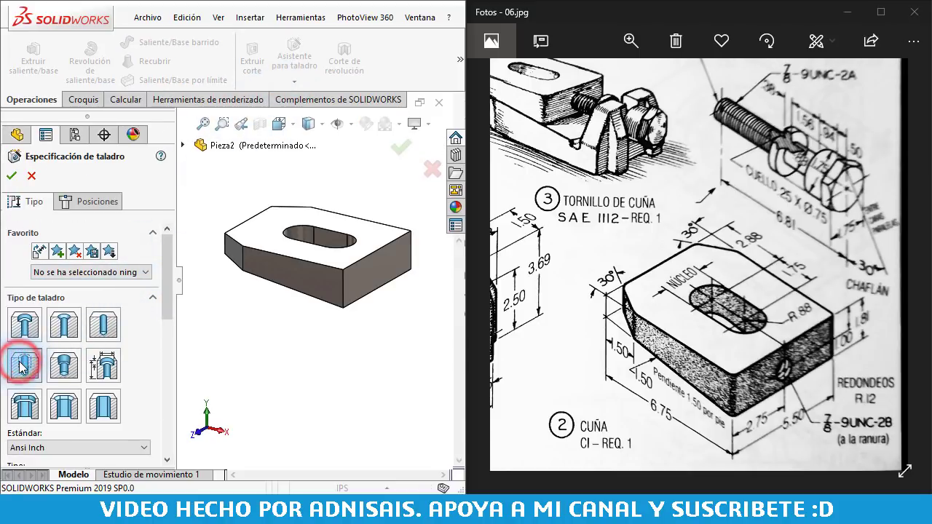
left_click_drag(172, 239, 169, 320)
left_click(119, 327)
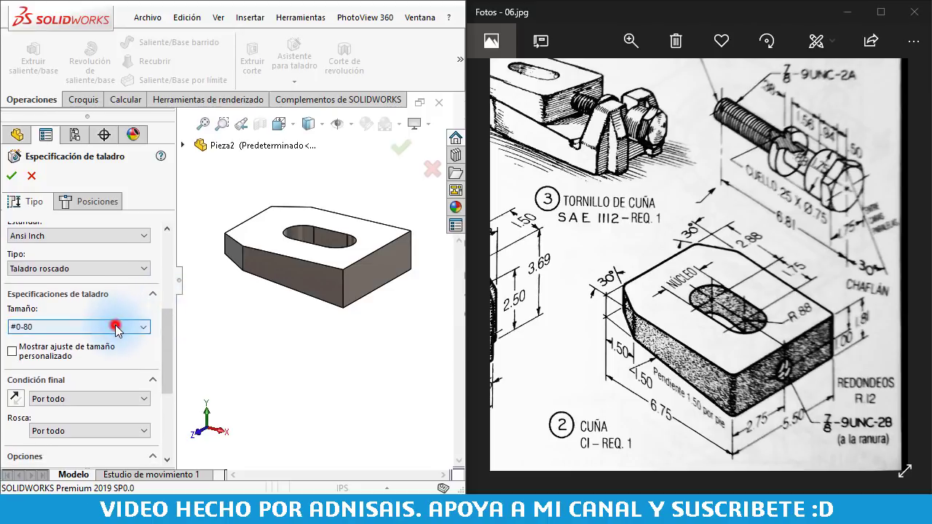
left_click_drag(138, 392, 135, 407)
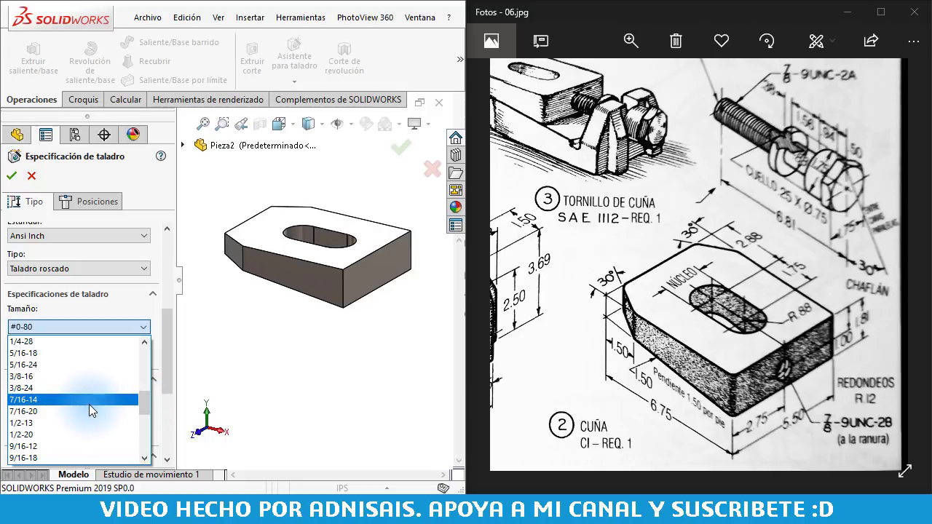
scroll(89, 405, "down", 1)
scroll(87, 411, "down", 1)
scroll(87, 416, "down", 1)
scroll(88, 416, "down", 1)
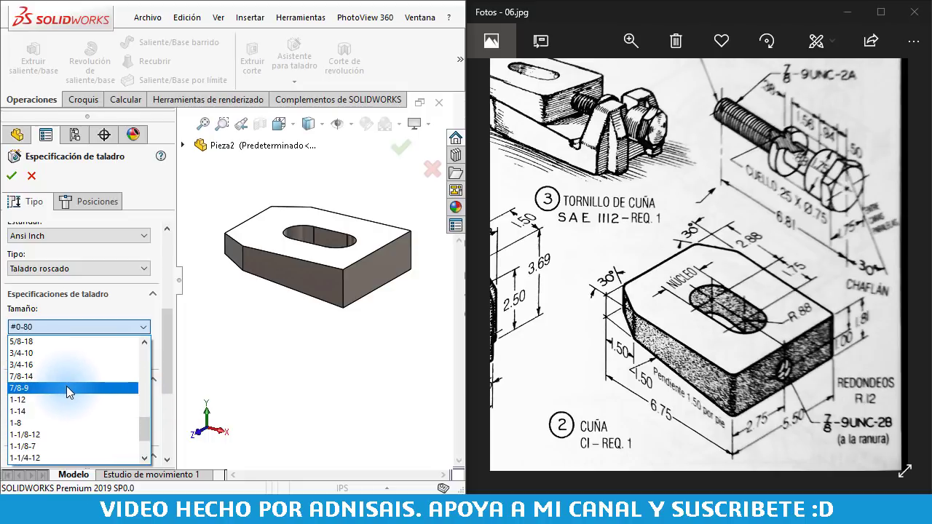
left_click(66, 387)
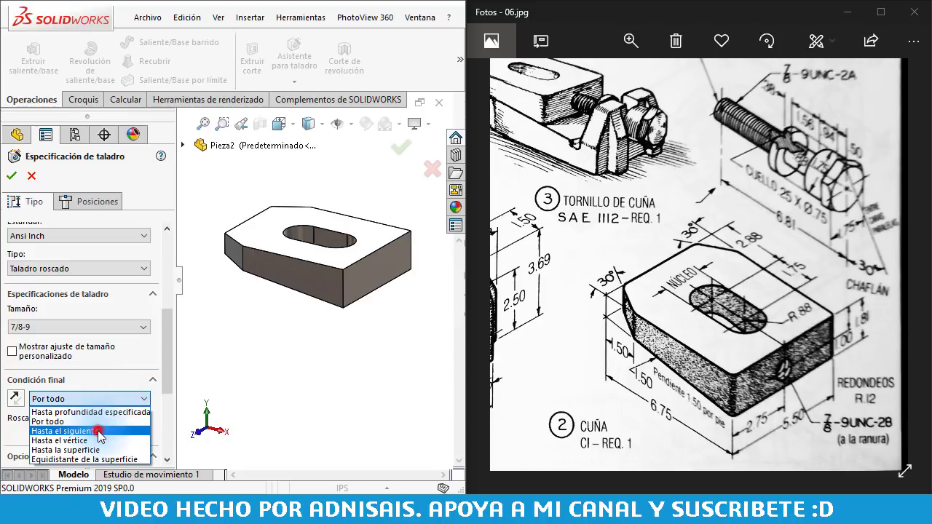
left_click(100, 431)
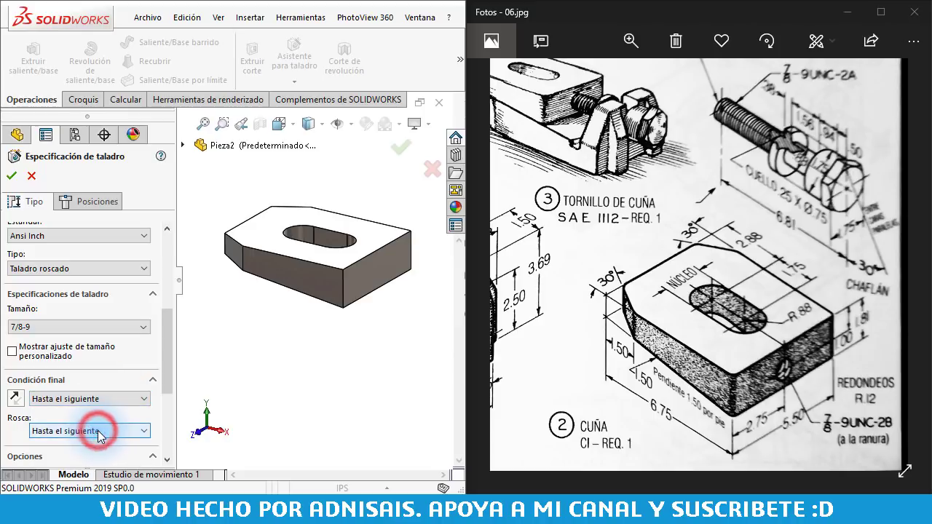
left_click(87, 209)
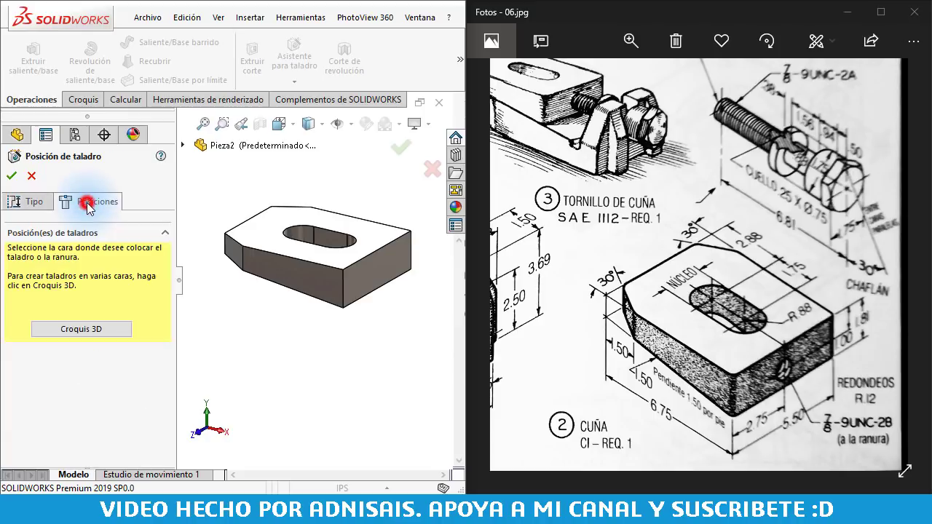
Remove the right-side countersink (Avellanado lado derecho) from the hole specification.
left_click(385, 278)
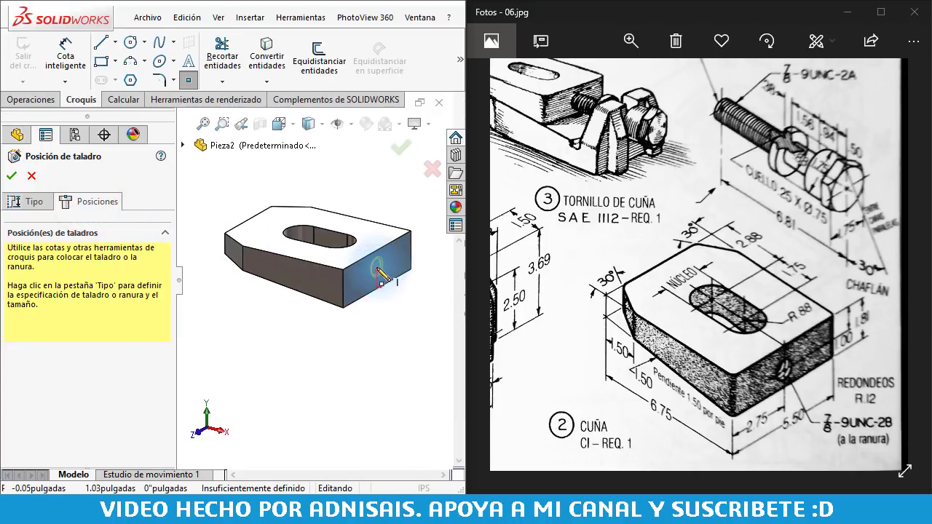
left_click(29, 202)
left_click_drag(162, 281, 159, 404)
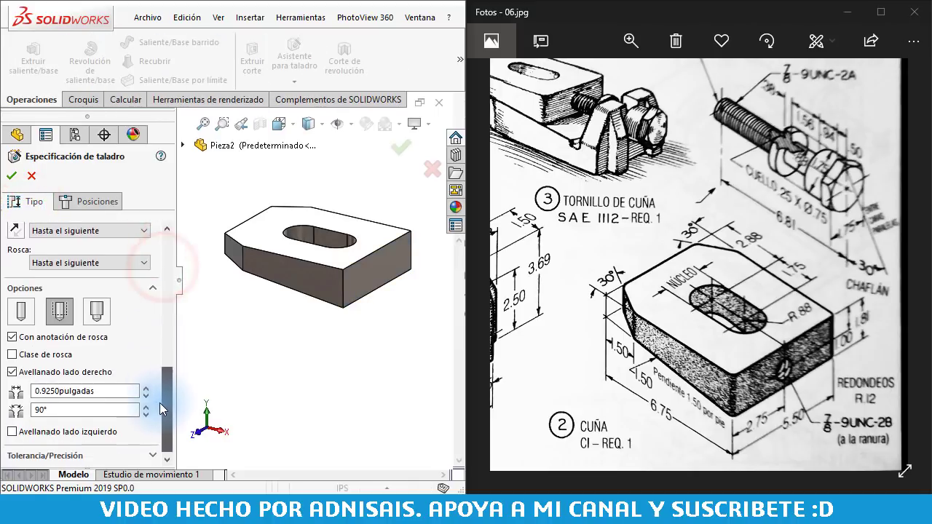
left_click(22, 372)
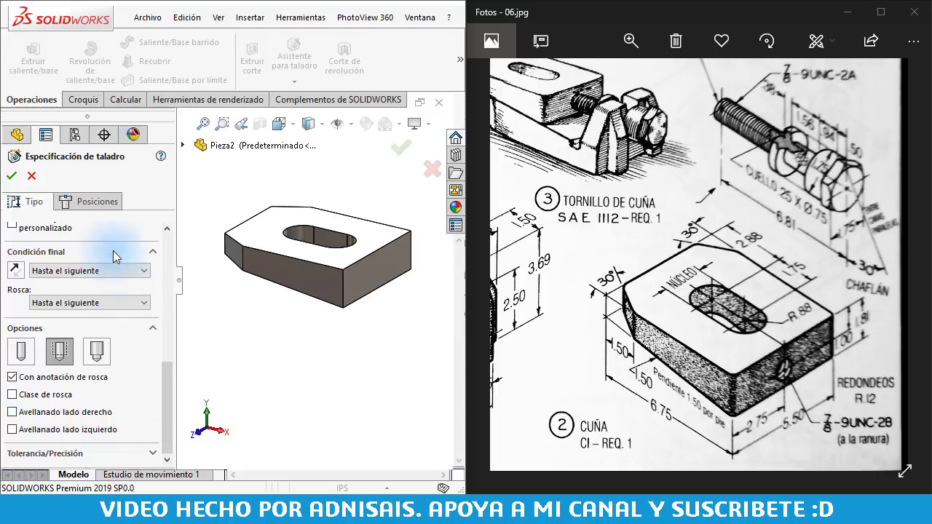
left_click(108, 202)
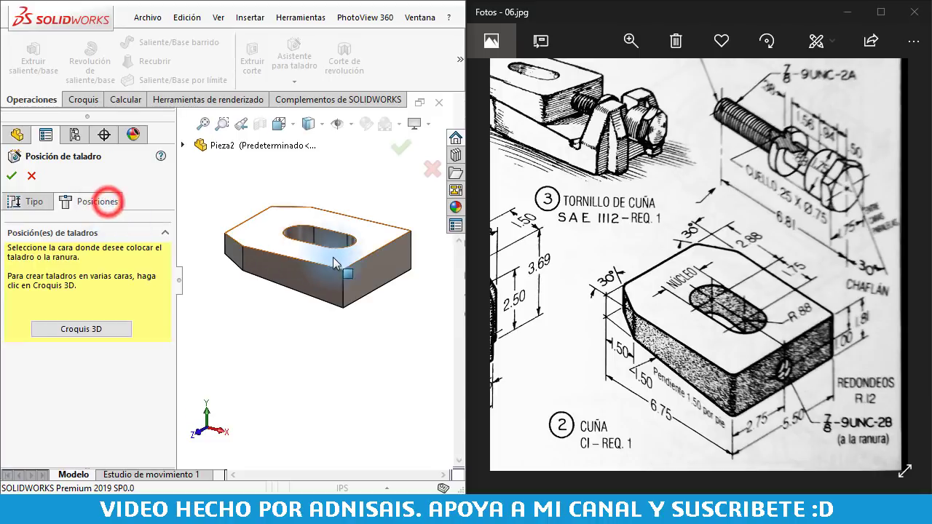
Place the hole centre on the side face, vertically aligned with the origin.
left_click(373, 268)
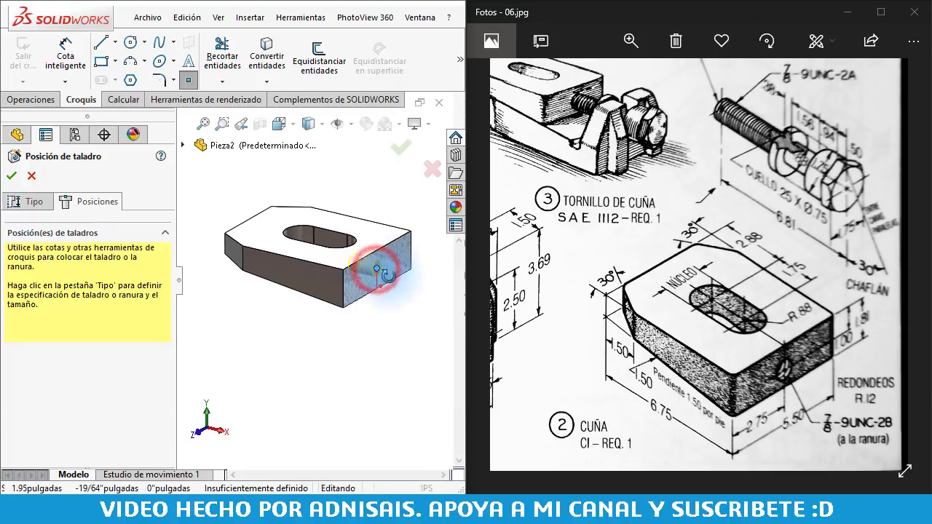
middle_click_drag(396, 284, 364, 306)
scroll(343, 300, "down", 3)
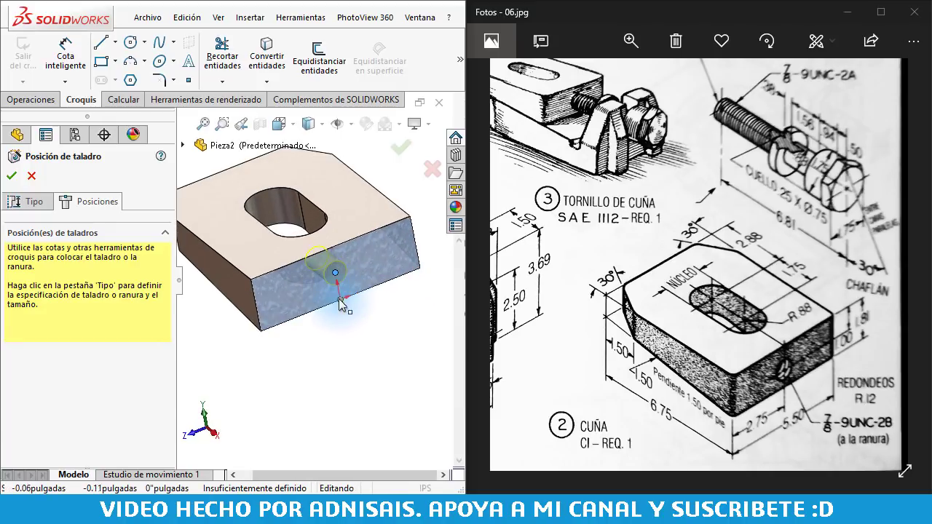
left_click(336, 272)
left_click(340, 298, "ctrl")
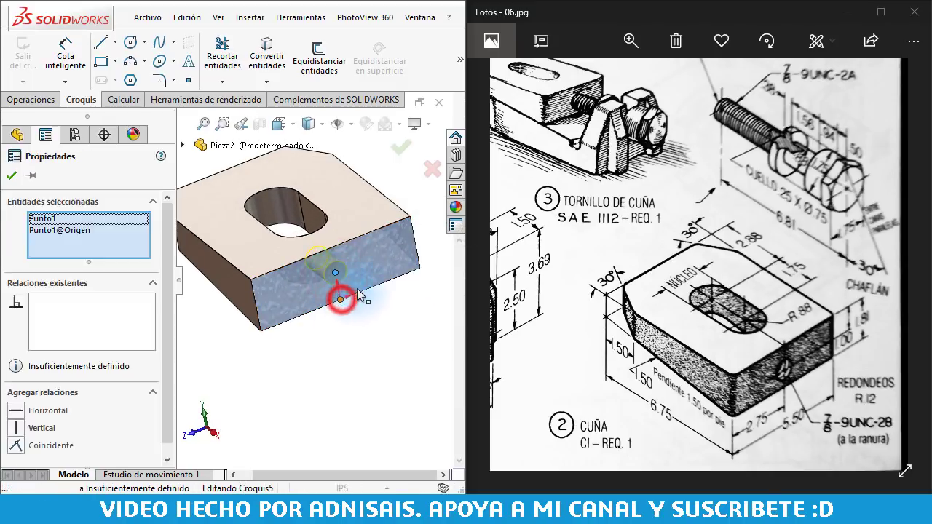
left_click(406, 233)
left_click(358, 357)
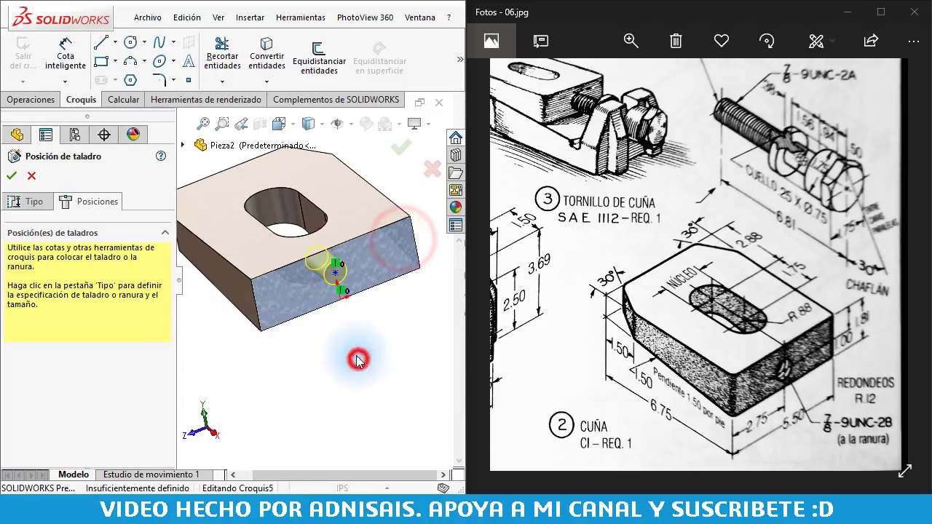
Dimension the hole centre 1" below the top edge and accept the hole.
left_click(70, 63)
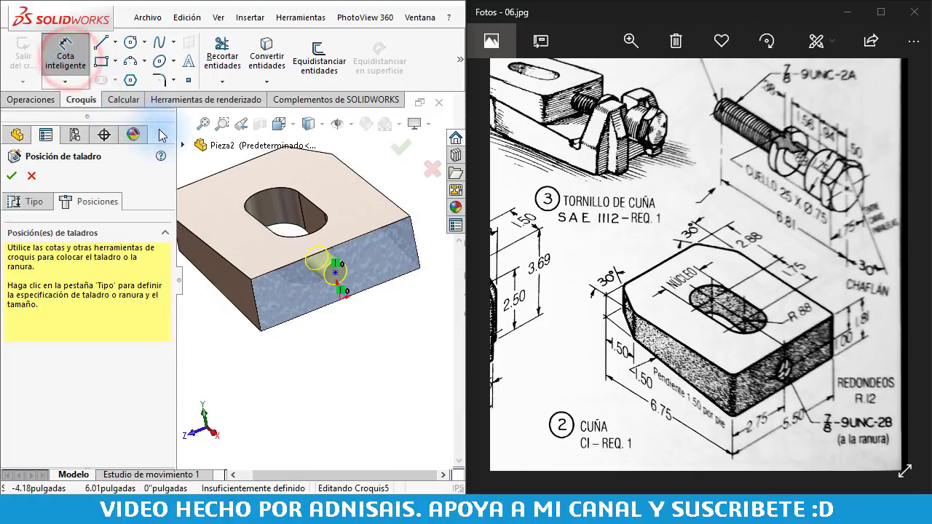
left_click(347, 243)
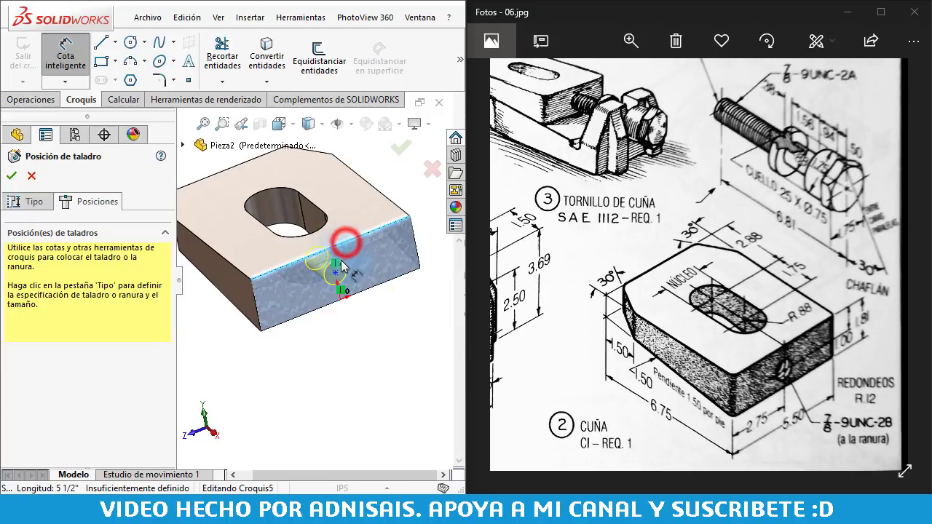
left_click(336, 271)
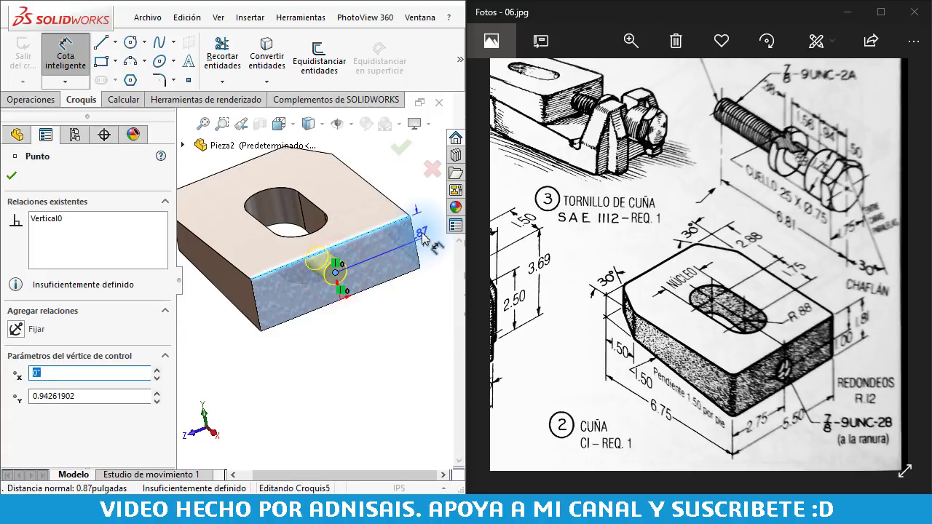
left_click(423, 234)
left_click(425, 232)
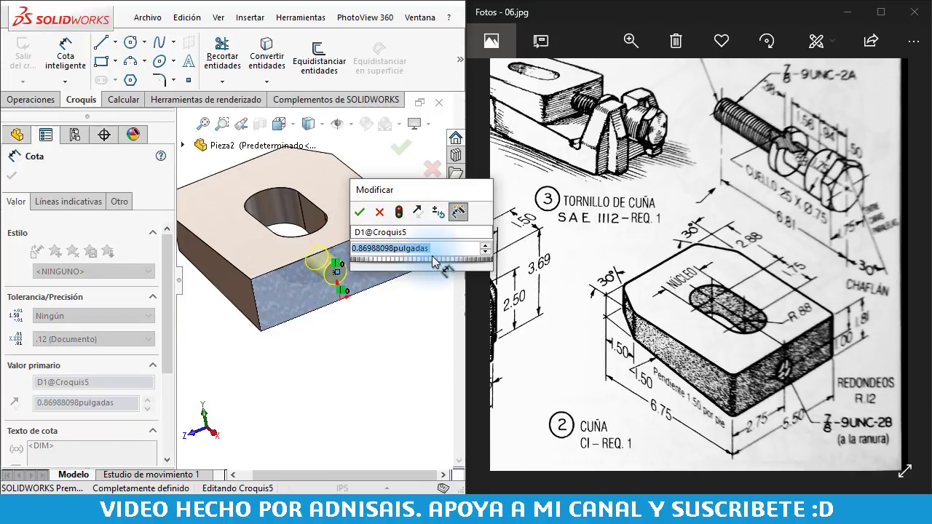
key("Return")
left_click(399, 146)
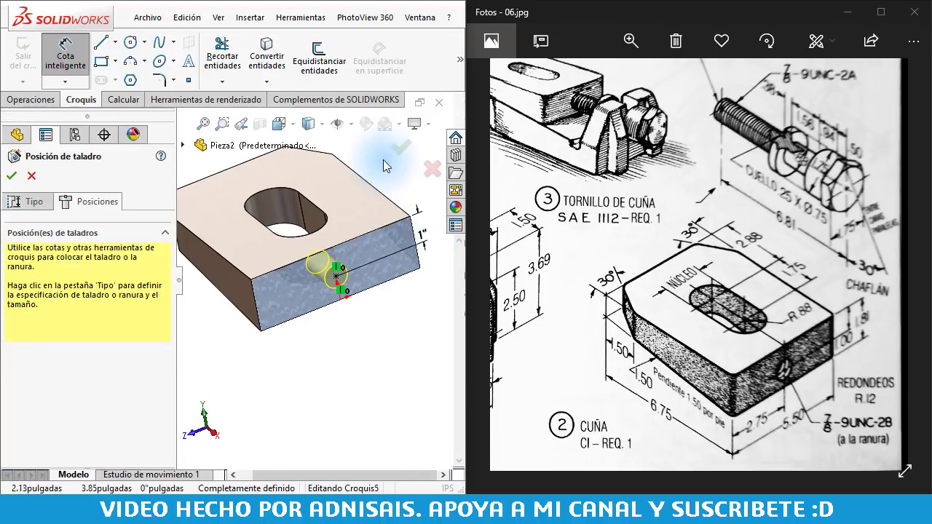
left_click(399, 146)
scroll(380, 218, "down", 2)
Inspect the tapped hole by orbiting and zooming, then return to the isometric view.
scroll(354, 279, "down", 3)
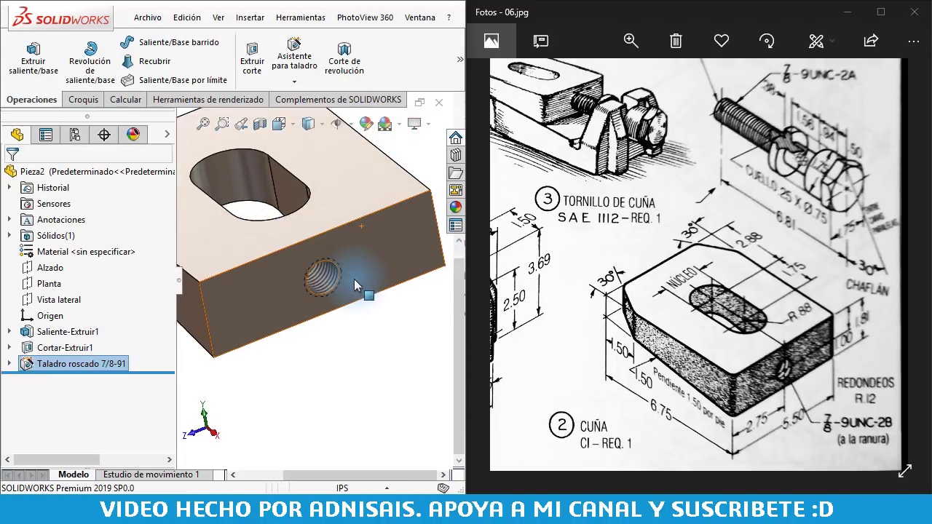
scroll(324, 269, "down", 2)
mouse_move(324, 269)
middle_mouse_down()
mouse_move(319, 250)
mouse_move(350, 291)
middle_mouse_up()
scroll(373, 304, "up", 3)
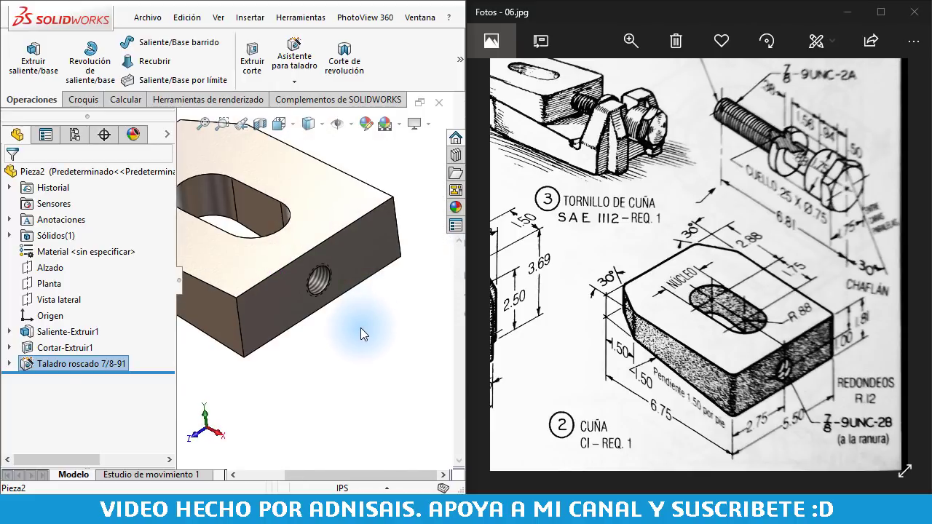
key("ctrl+7")
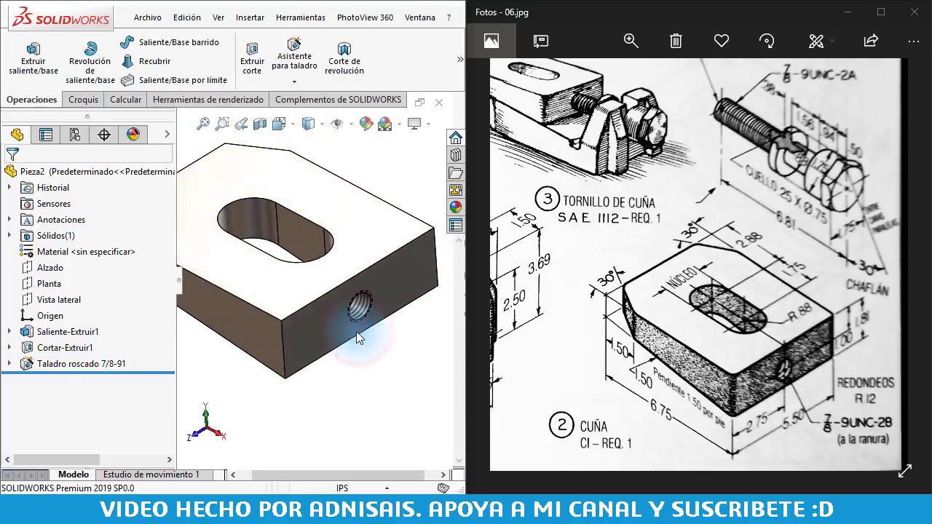
left_click(460, 59)
Fillet the loop of six vertical wedge edges with a 1/8" radius.
left_click(151, 121)
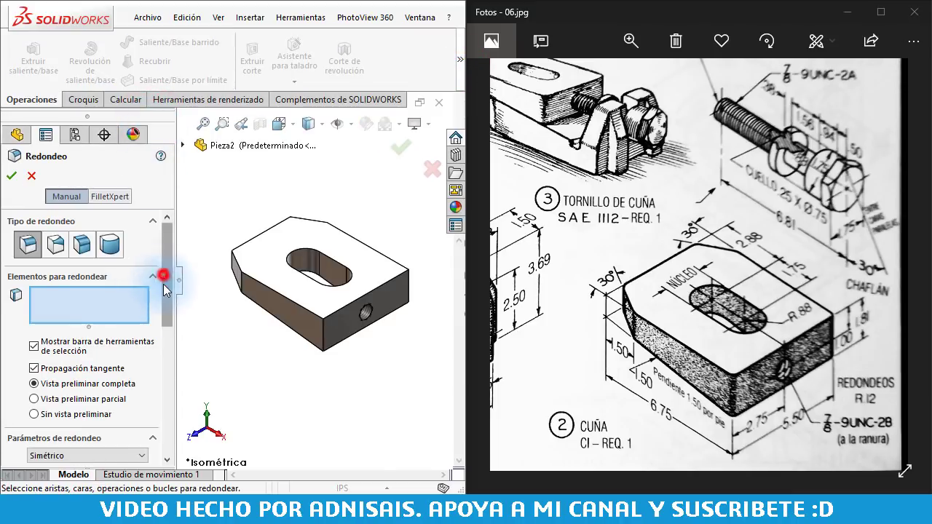
left_click_drag(164, 291, 163, 329)
left_click_drag(97, 346, 8, 344)
type(".125")
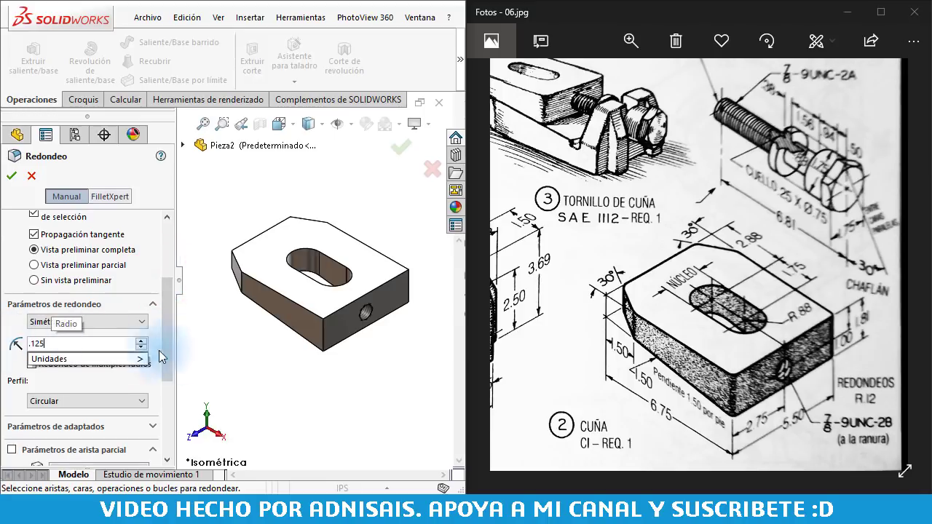
left_click(225, 348)
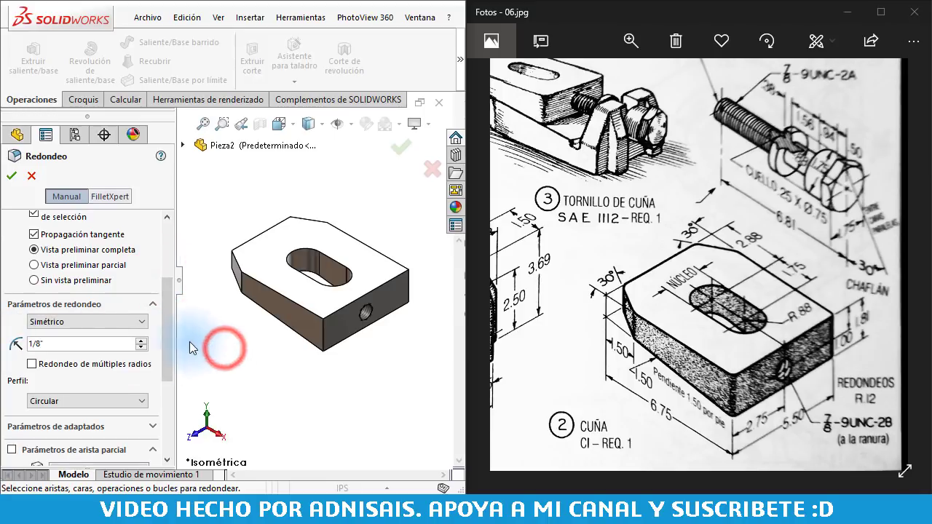
left_click_drag(169, 340, 167, 288)
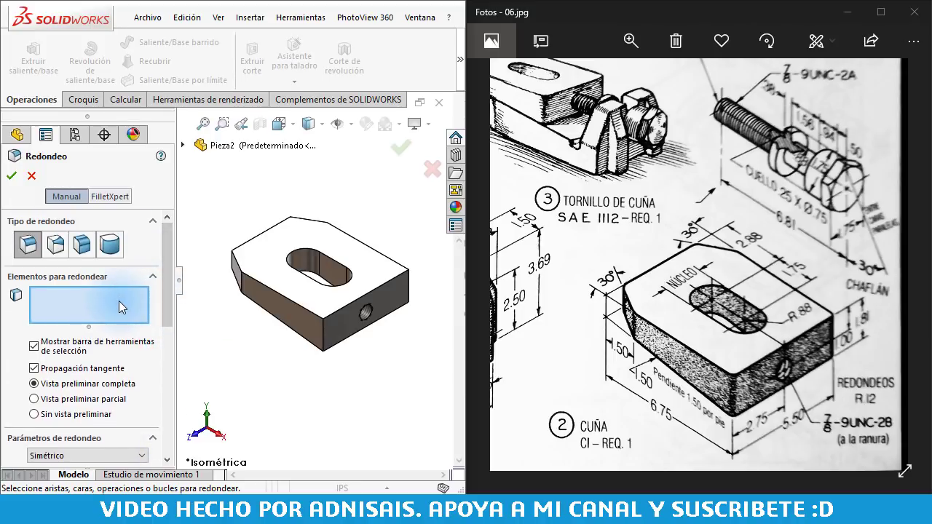
left_click(119, 300)
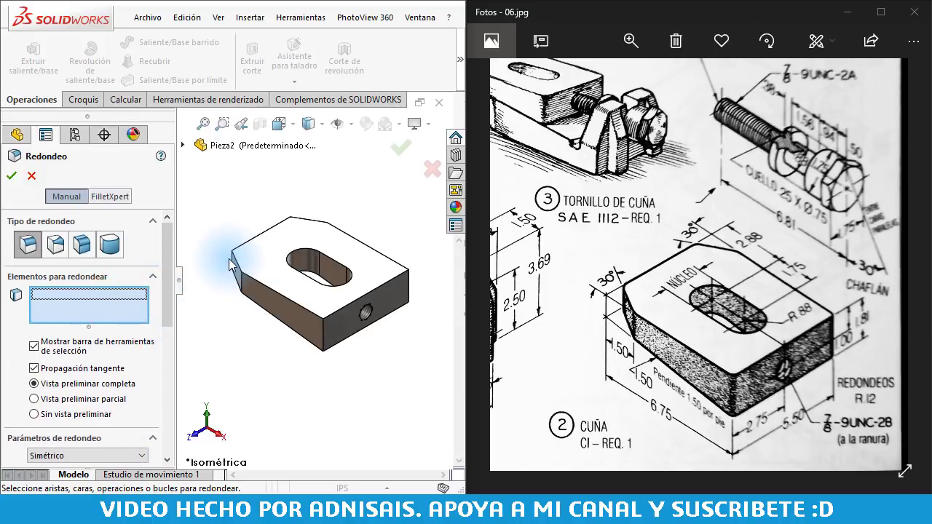
left_click(268, 221)
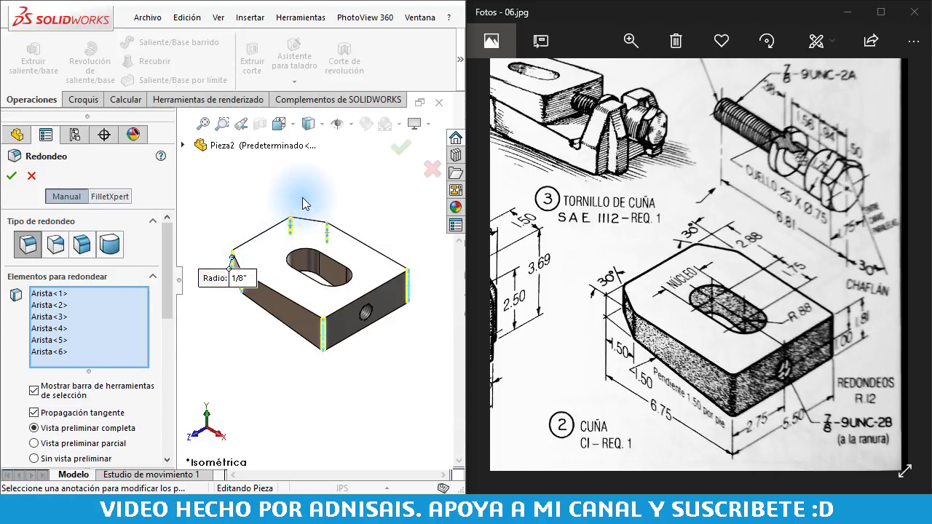
left_click(397, 153)
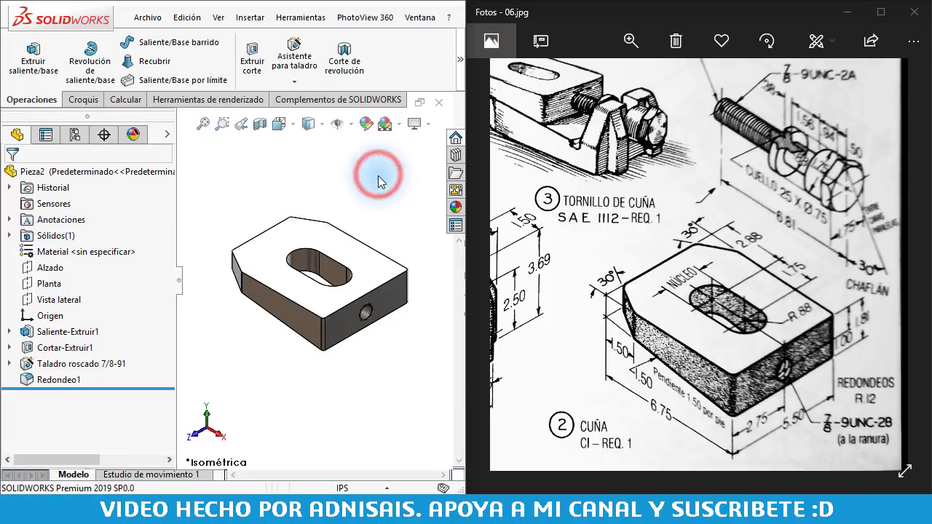
left_click(149, 19)
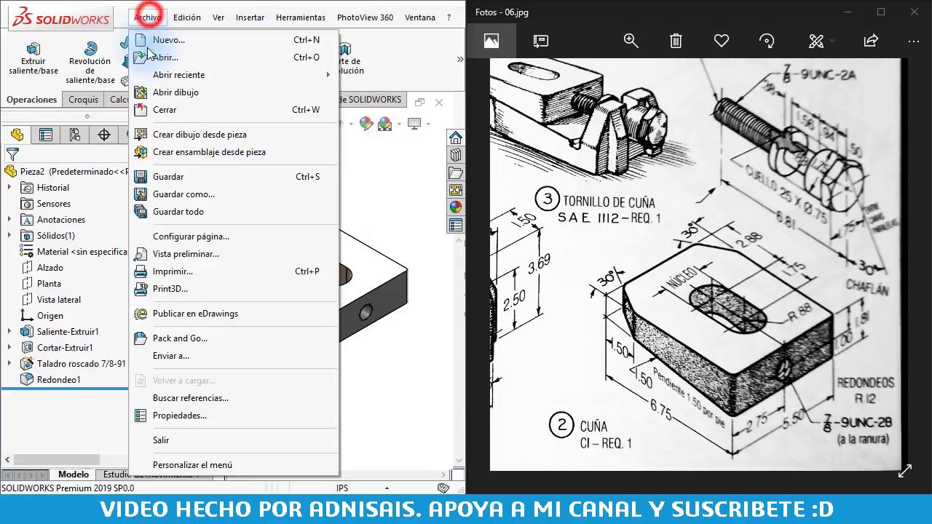
left_click(185, 176)
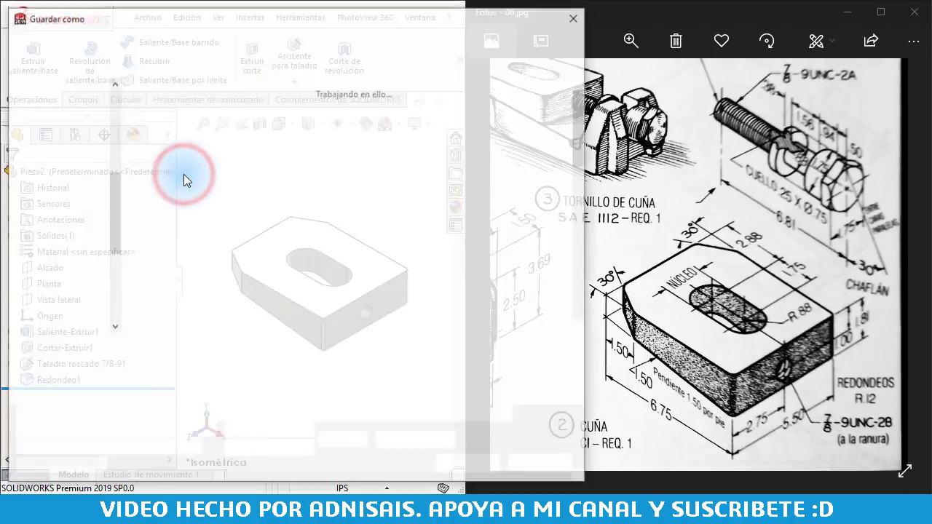
type("909-1")
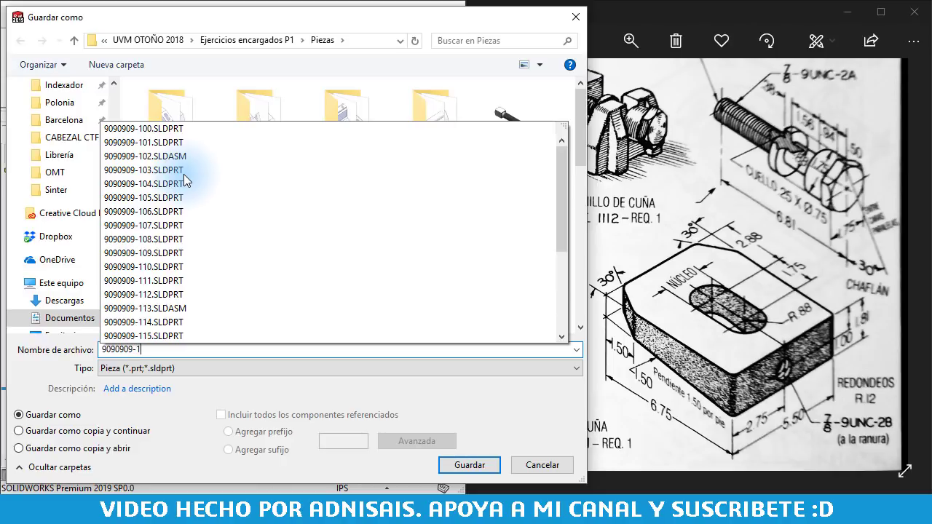
type("28")
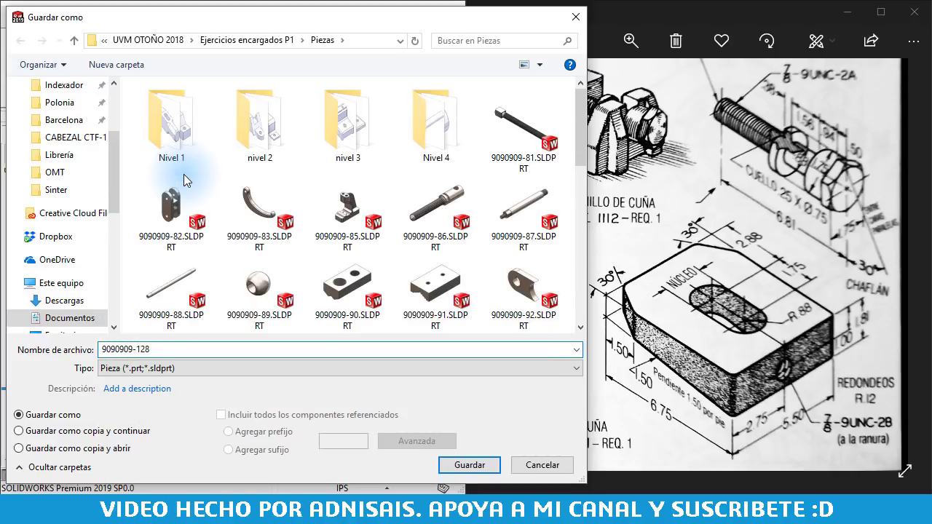
key("Return")
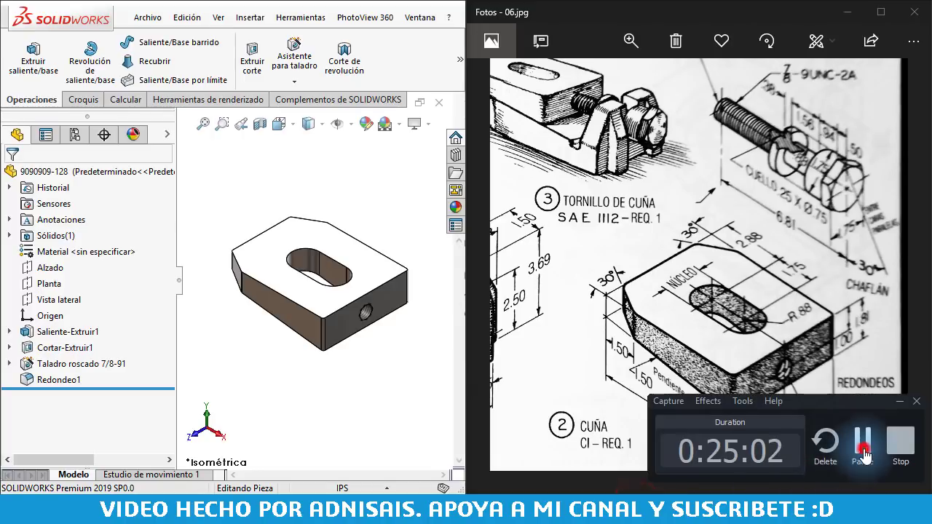
left_click(865, 451)
left_click(271, 170)
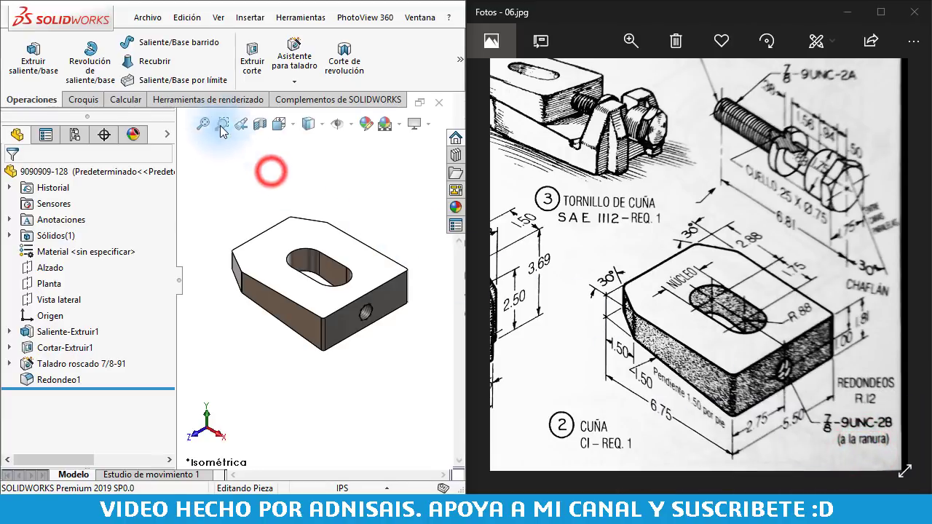
Create a new part from the Pulgadas (inch) template.
left_click(149, 19)
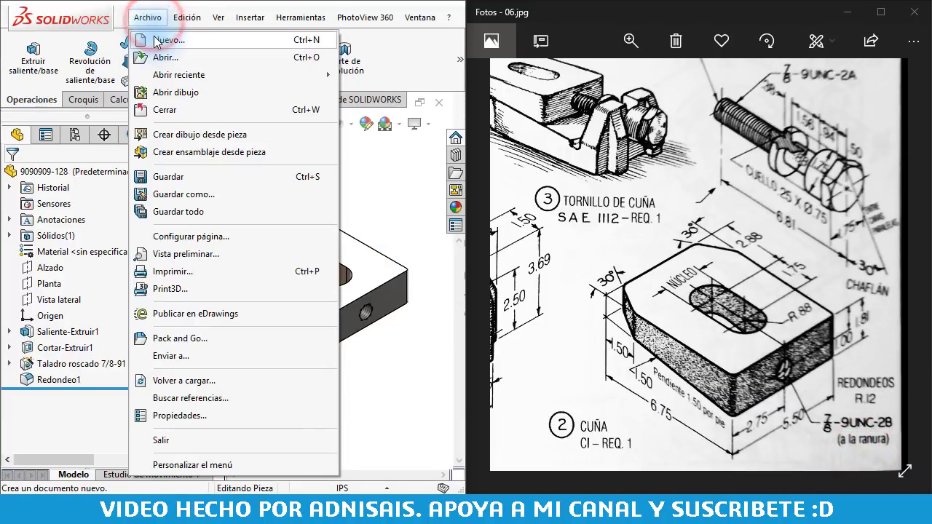
left_click(154, 38)
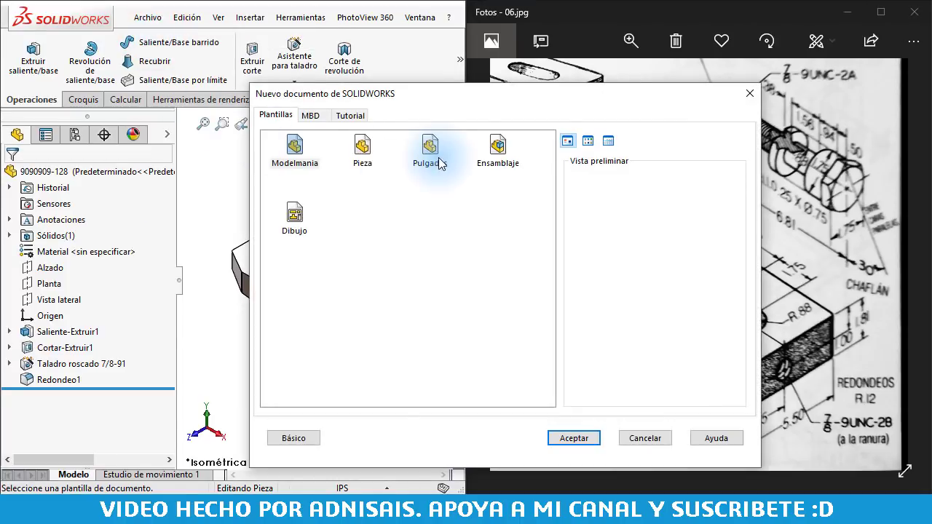
double_click(434, 151)
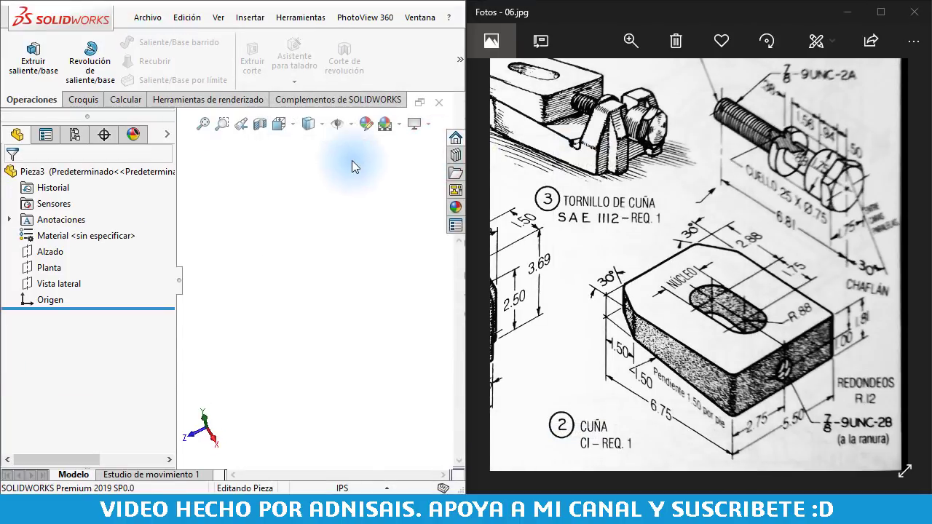
Sketch on Alzado, drawing the bolt profile's bottom edge, left end and first notch.
left_click(43, 241)
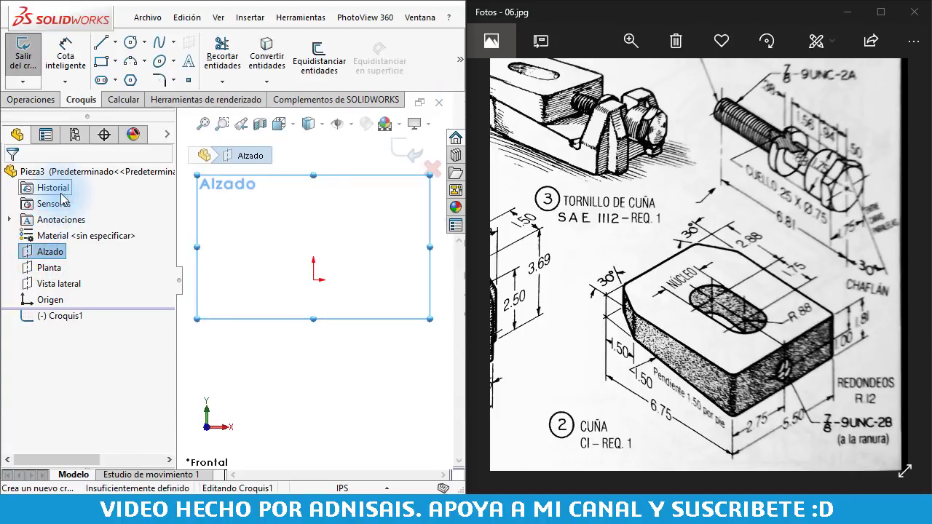
left_click(101, 43)
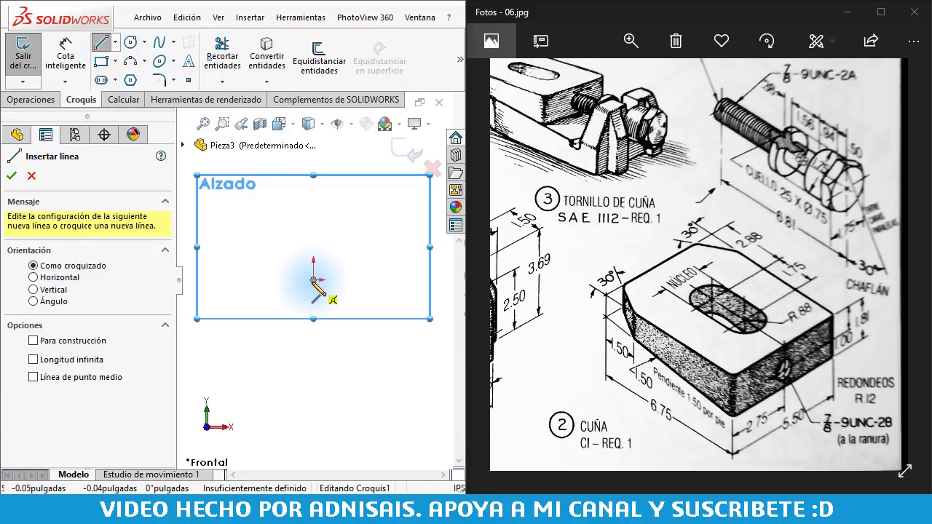
left_click(313, 279)
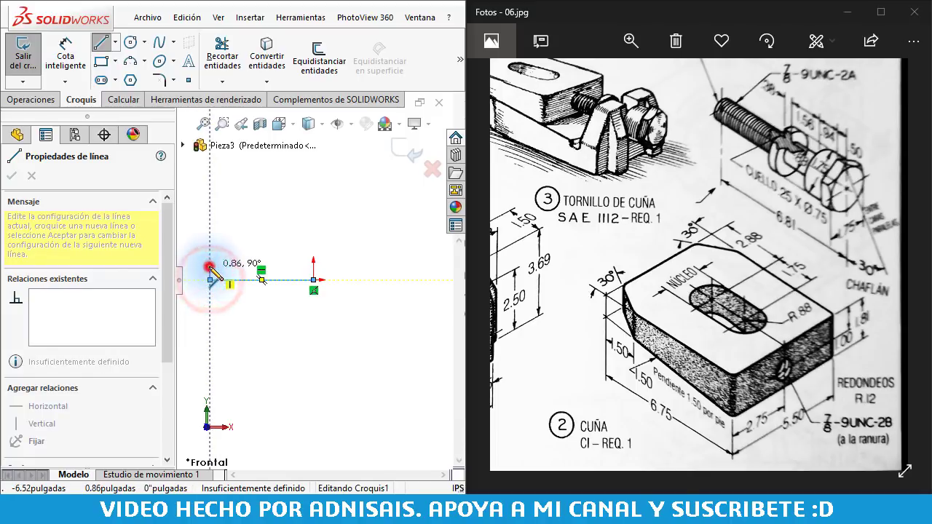
left_click(209, 266)
scroll(241, 273, "up", 2)
left_click(271, 270)
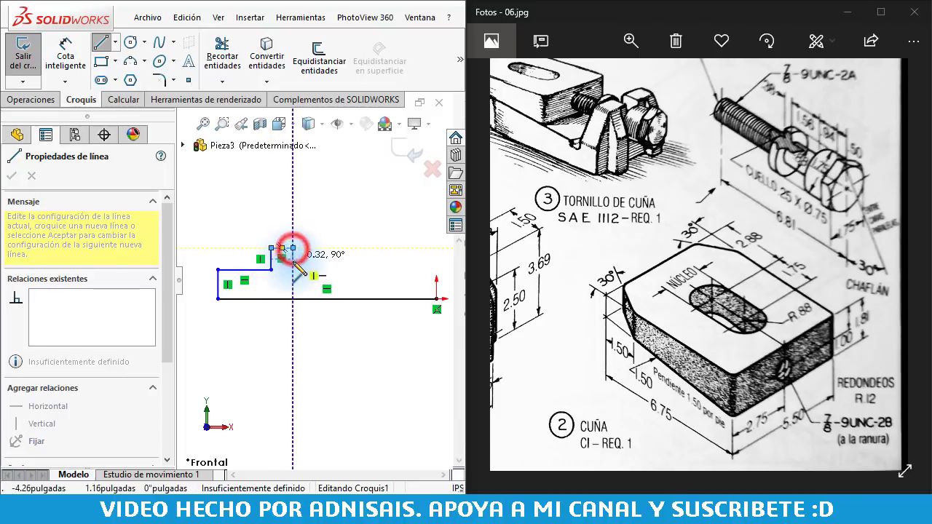
left_click(293, 249)
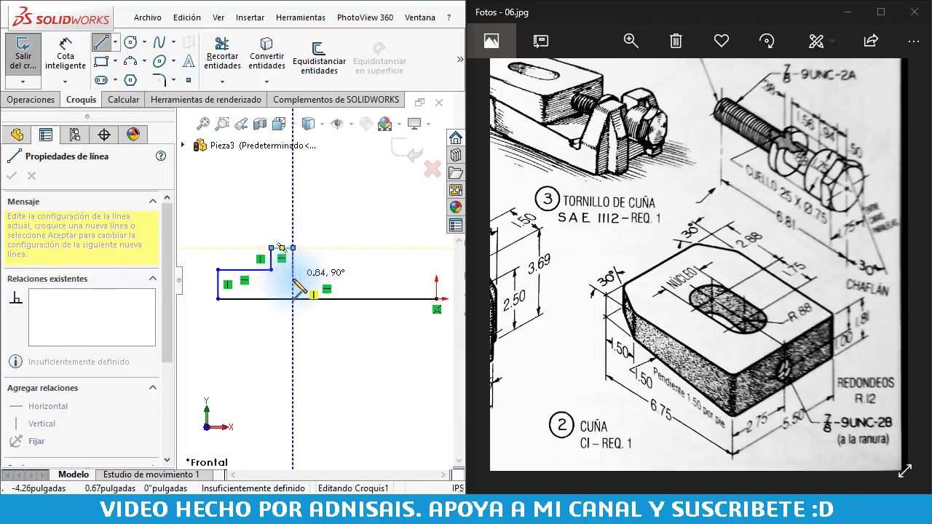
left_click(293, 278)
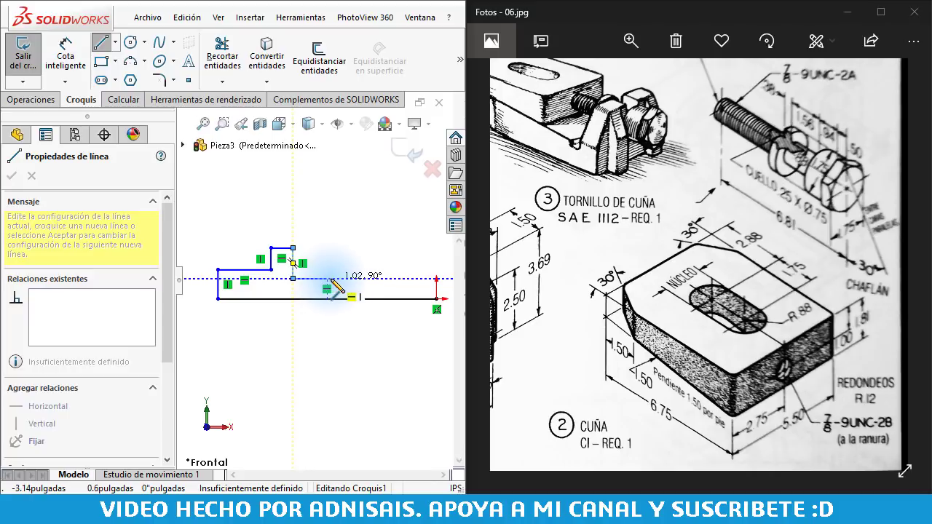
Draw the remaining steps, flat head top and sloped chamfer, closing the profile.
left_click(327, 278)
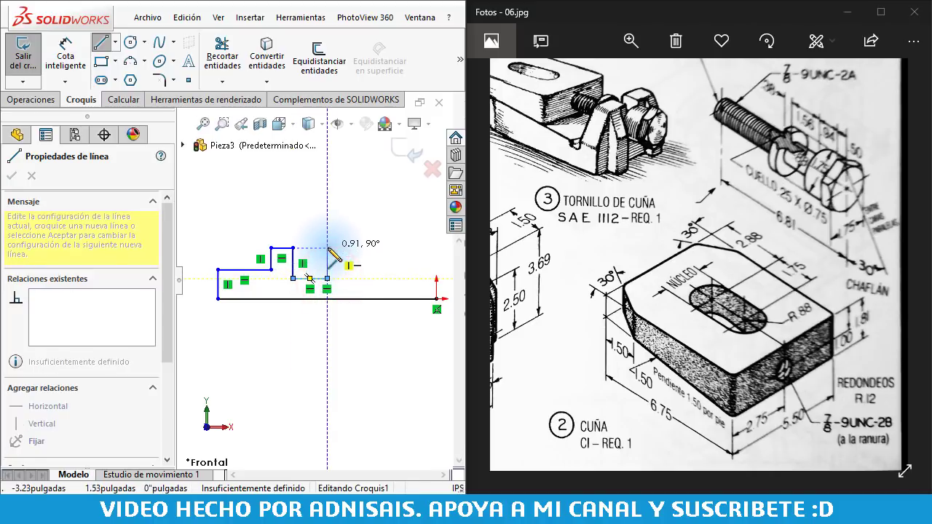
left_click(327, 248)
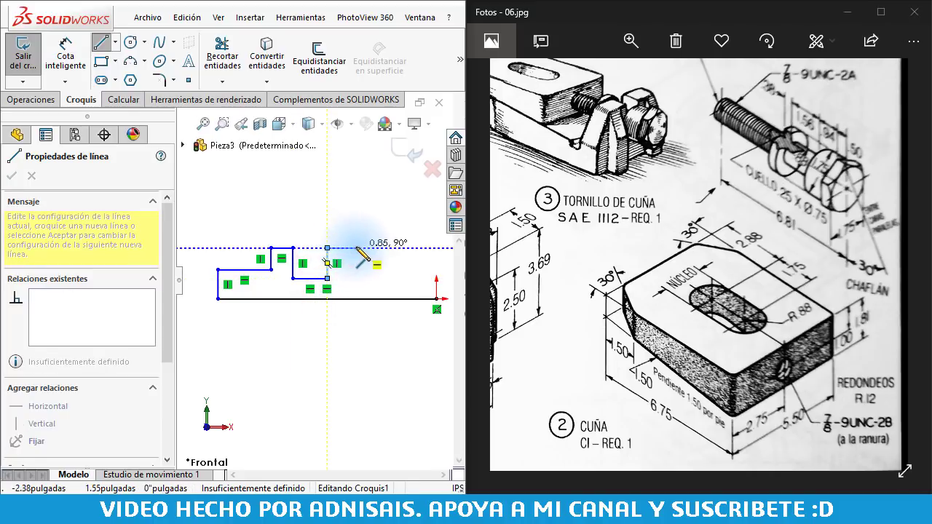
left_click(356, 248)
left_click(356, 225)
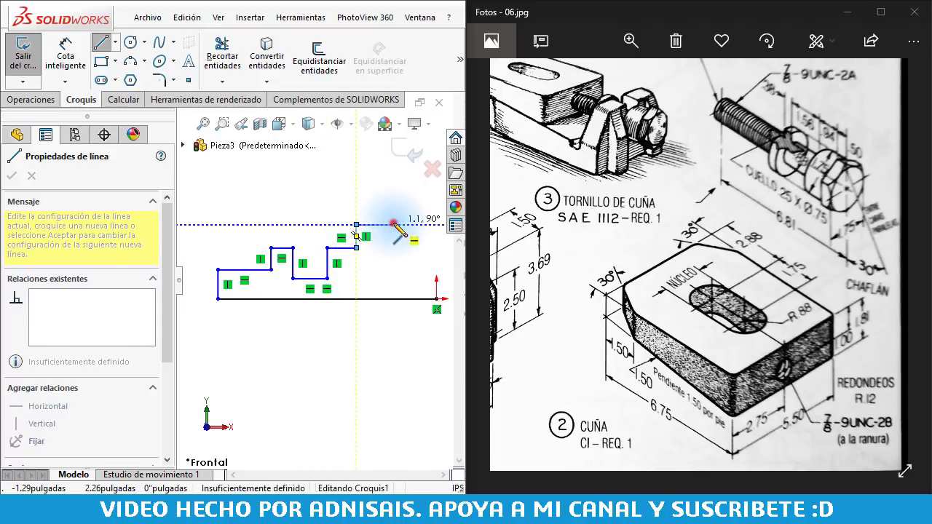
left_click(393, 225)
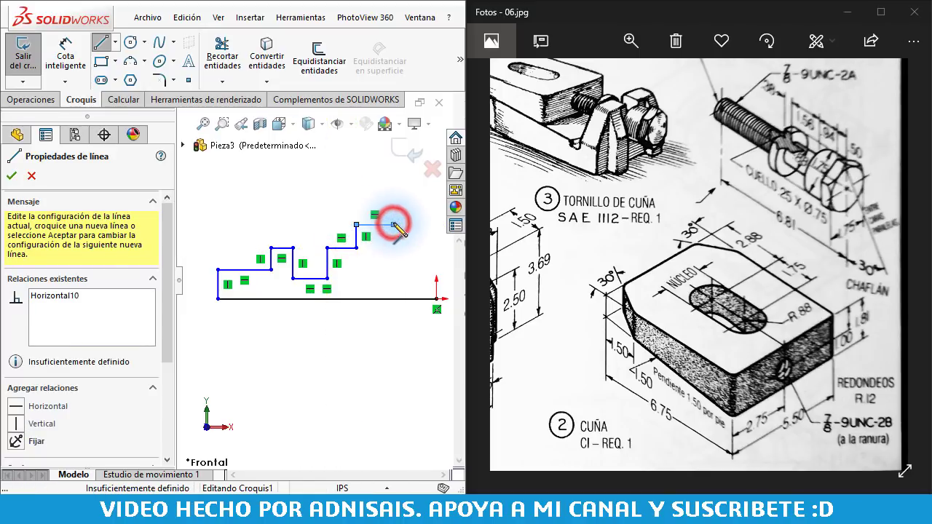
left_click(436, 249)
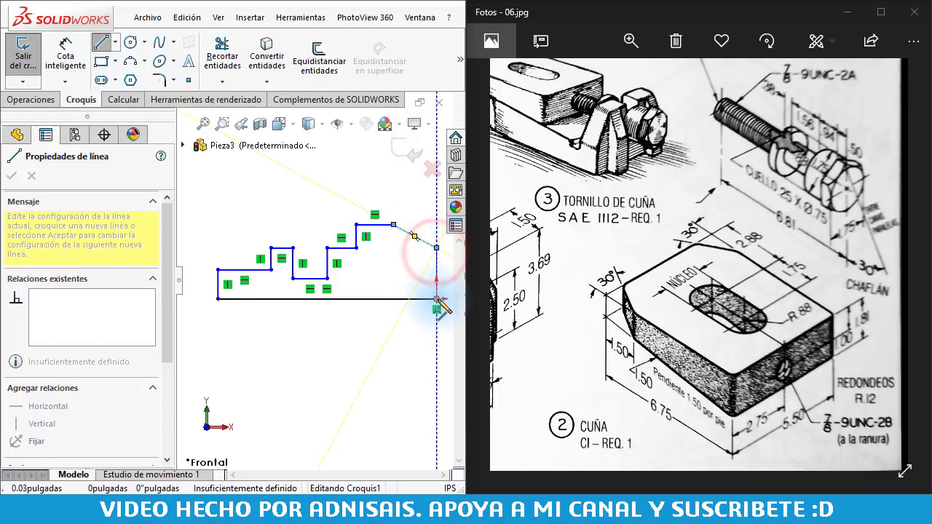
left_click(436, 299)
key("Escape")
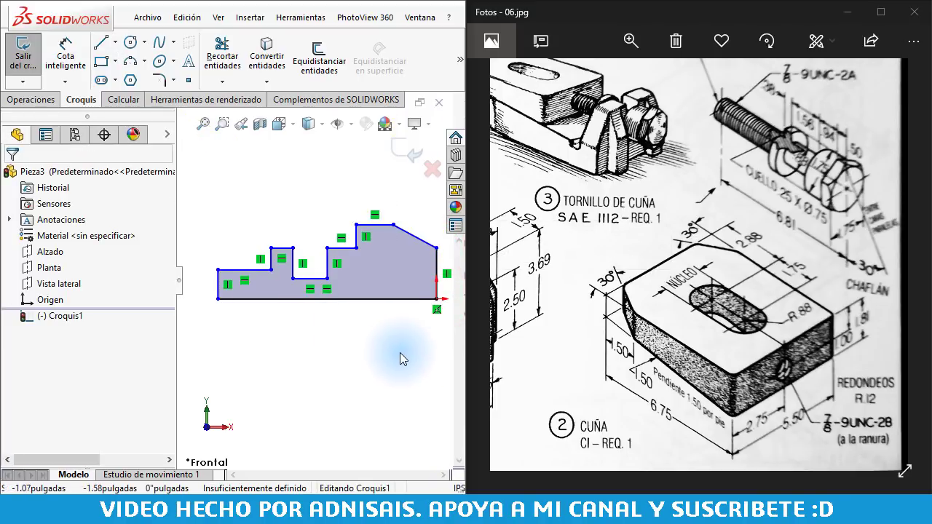
Add a horizontal construction centreline along the profile's bottom edge.
key("z")
left_click(116, 45)
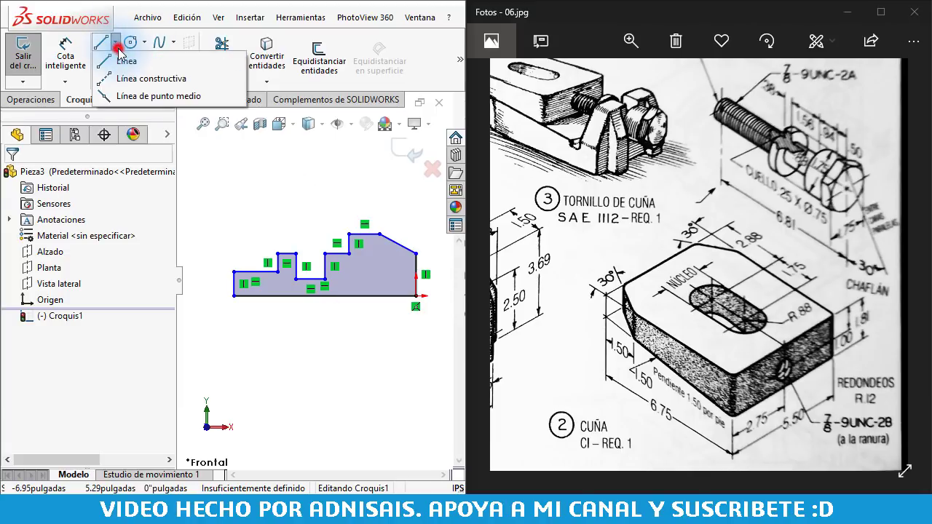
left_click(135, 78)
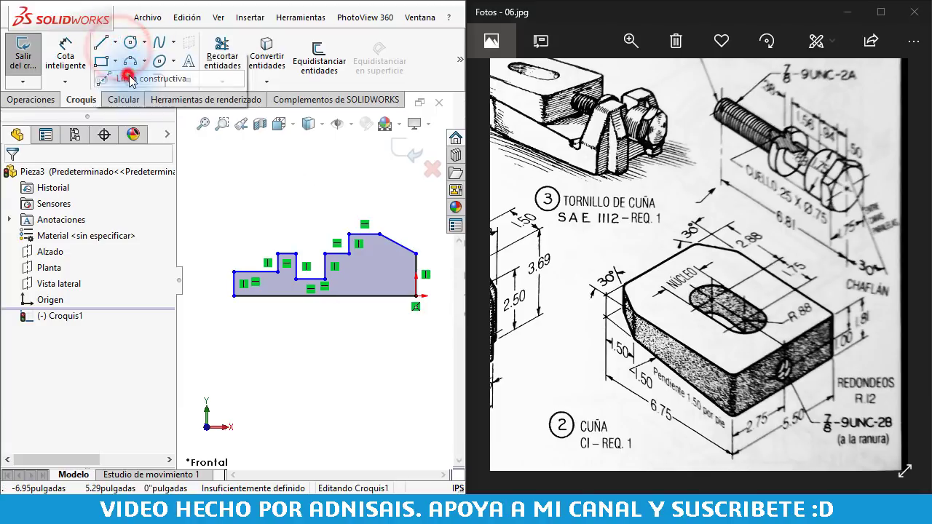
left_click(416, 296)
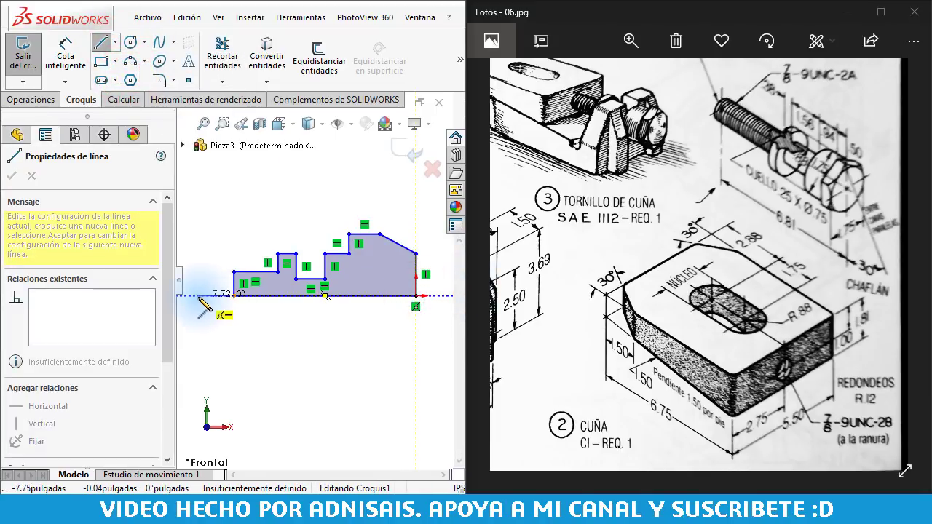
left_click(198, 296)
key("Escape")
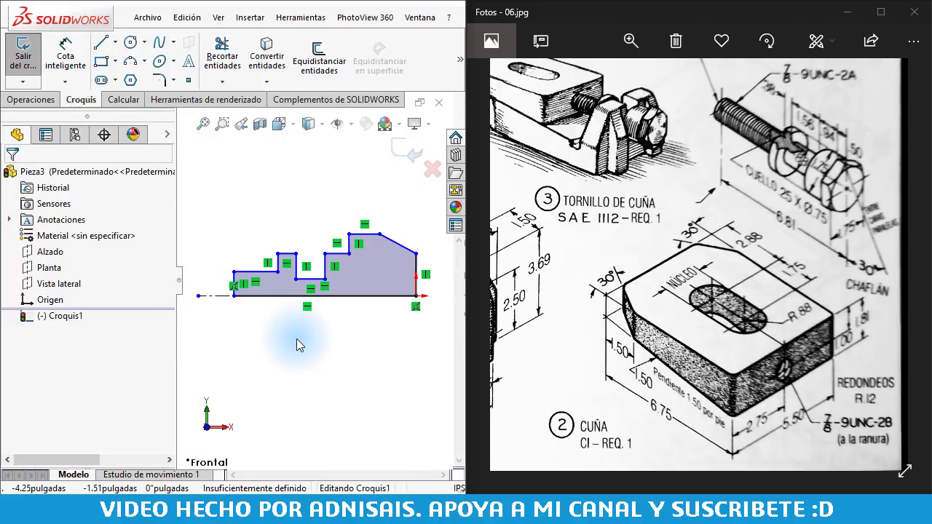
Dimension the shank height from the centreline as 7/8".
left_click(69, 67)
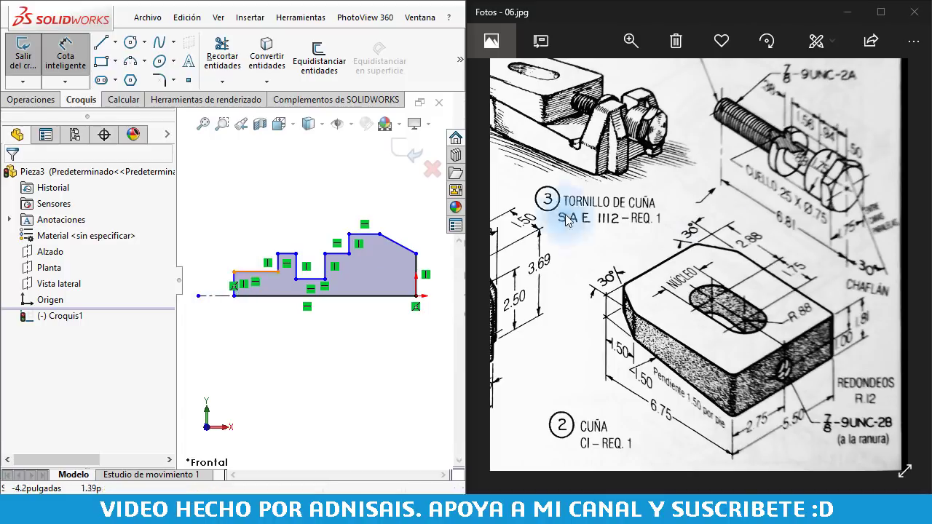
scroll(860, 150, "up", 3)
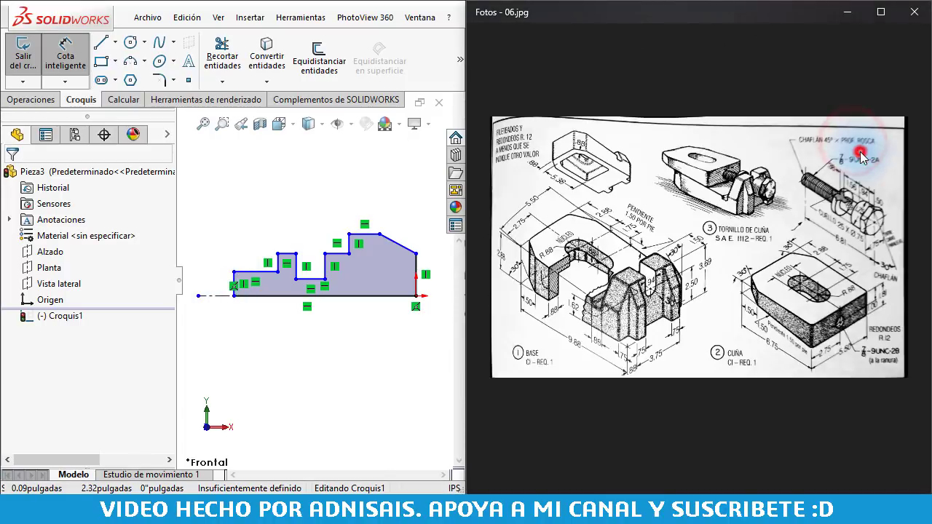
scroll(834, 200, "up", 2)
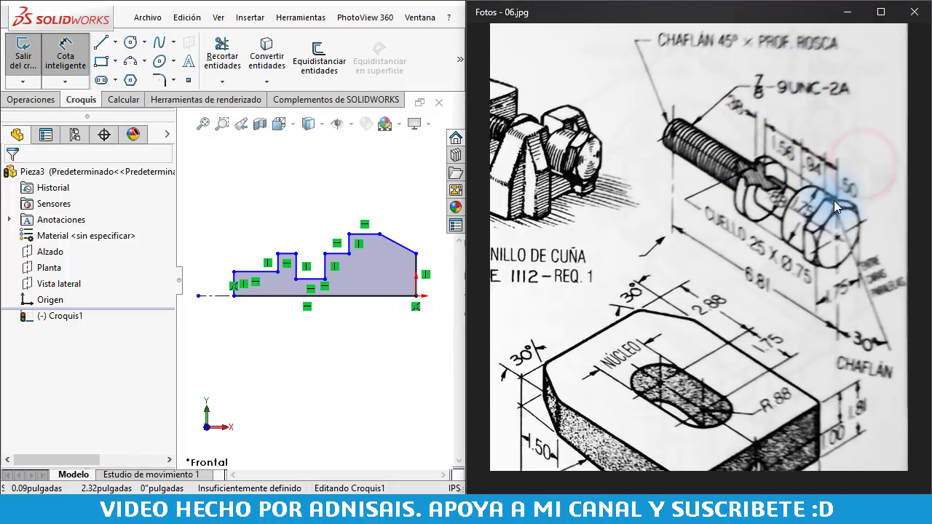
scroll(833, 201, "up", 2)
scroll(805, 231, "down", 2)
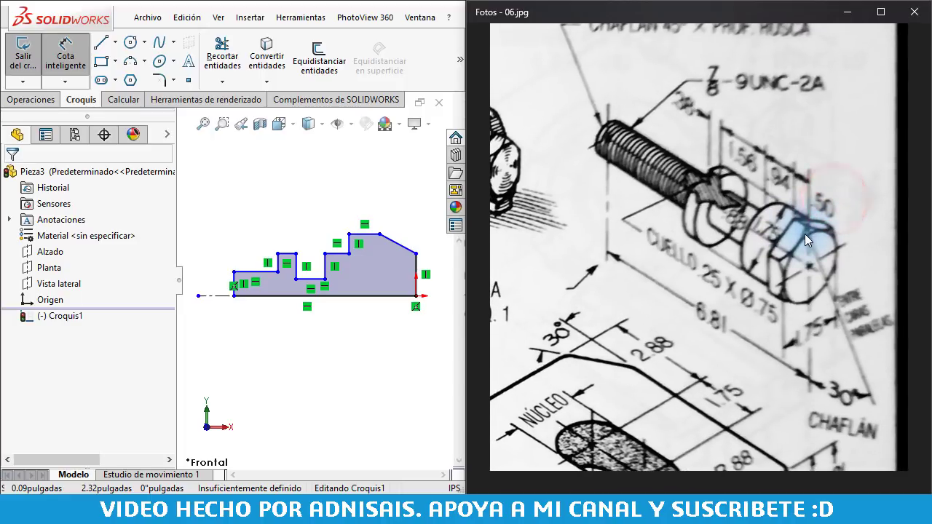
scroll(796, 233, "down", 2)
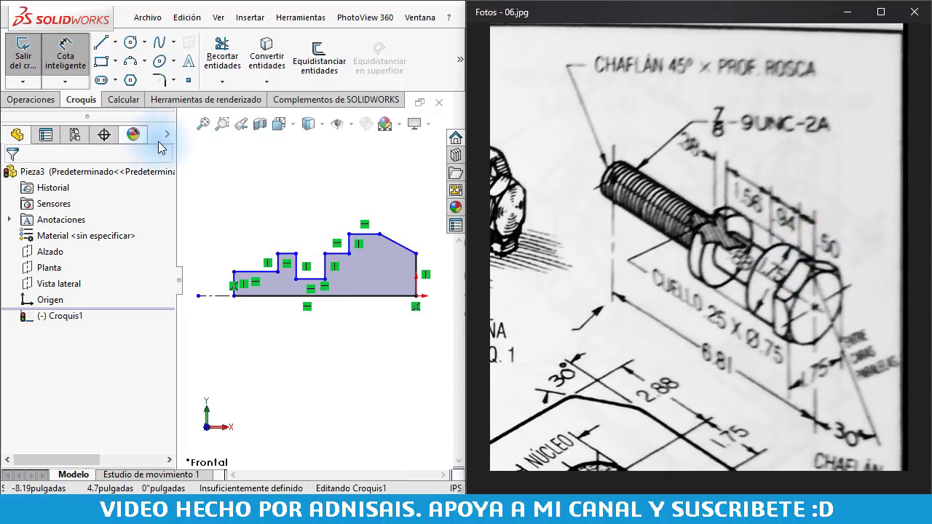
left_click(251, 273)
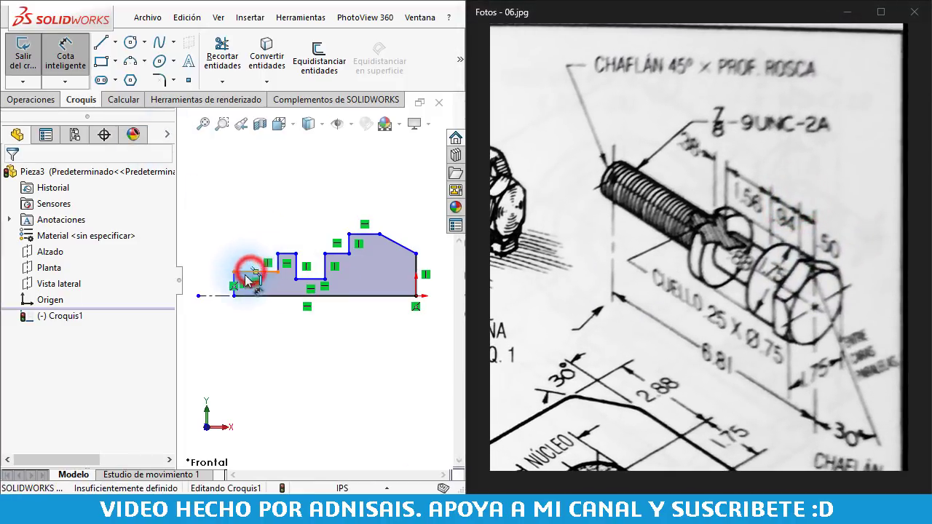
left_click(212, 298)
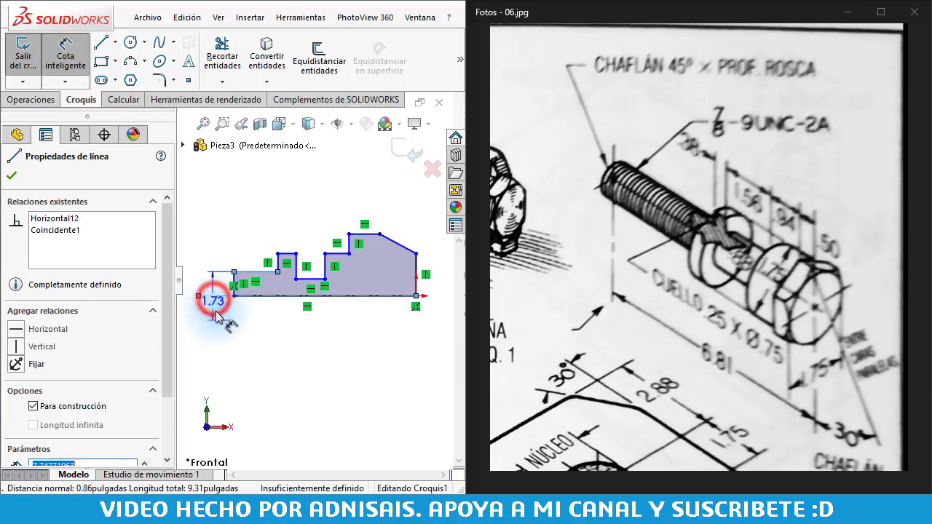
left_click(243, 361)
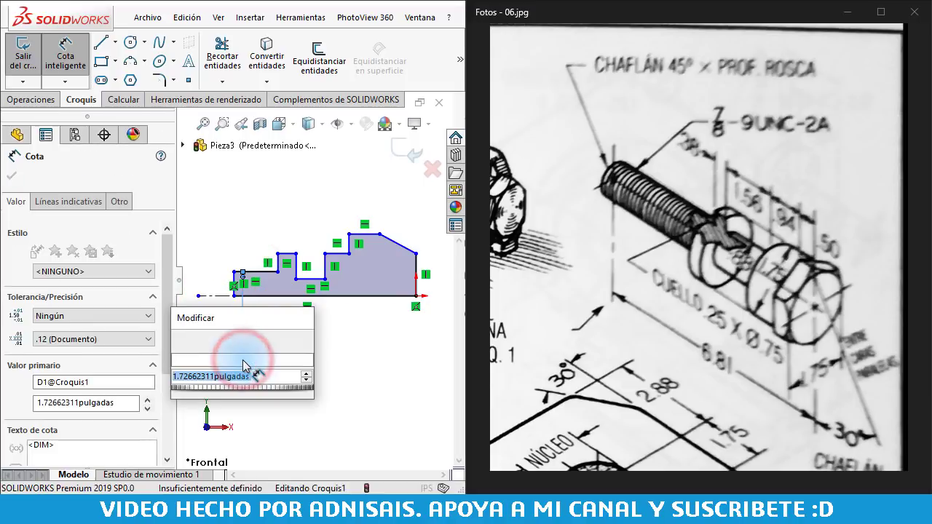
type("7")
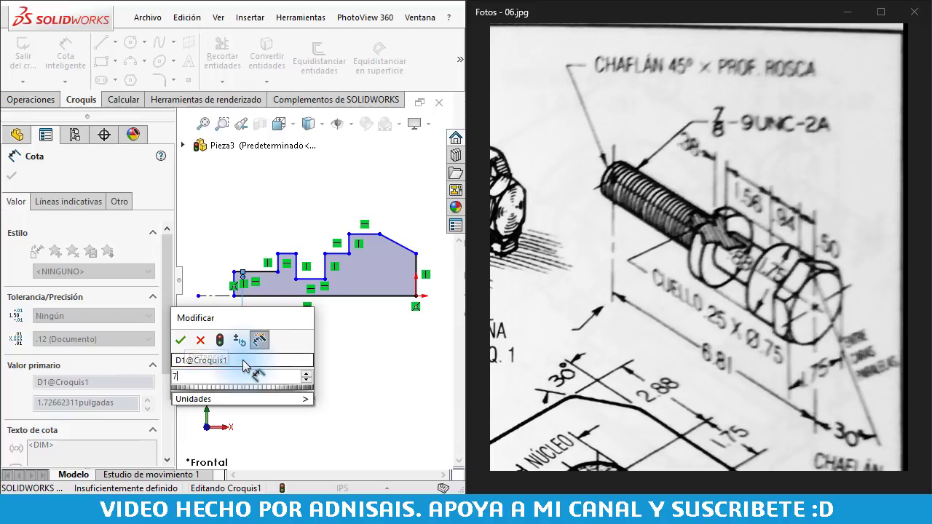
type("/8")
key("Return")
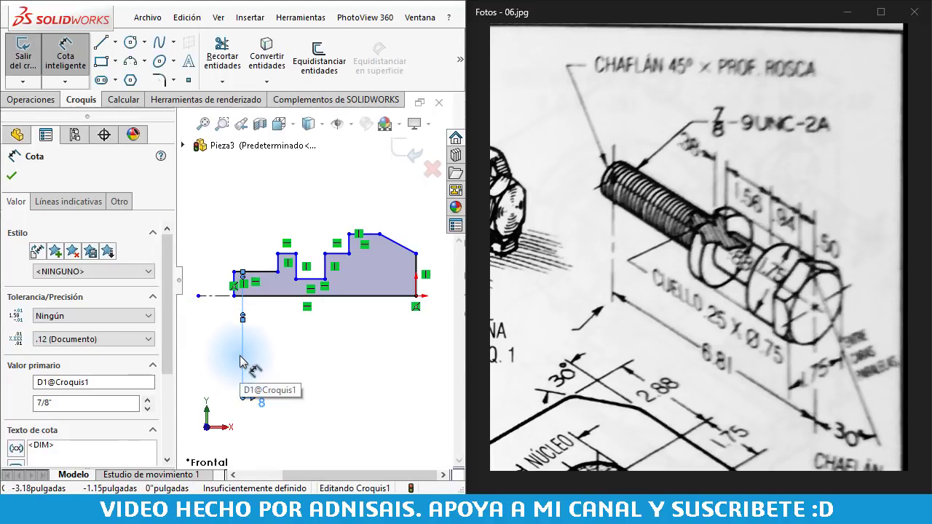
Dimension the notch edge as 1 3/4" and place a dimension on the next short step.
left_click(287, 255)
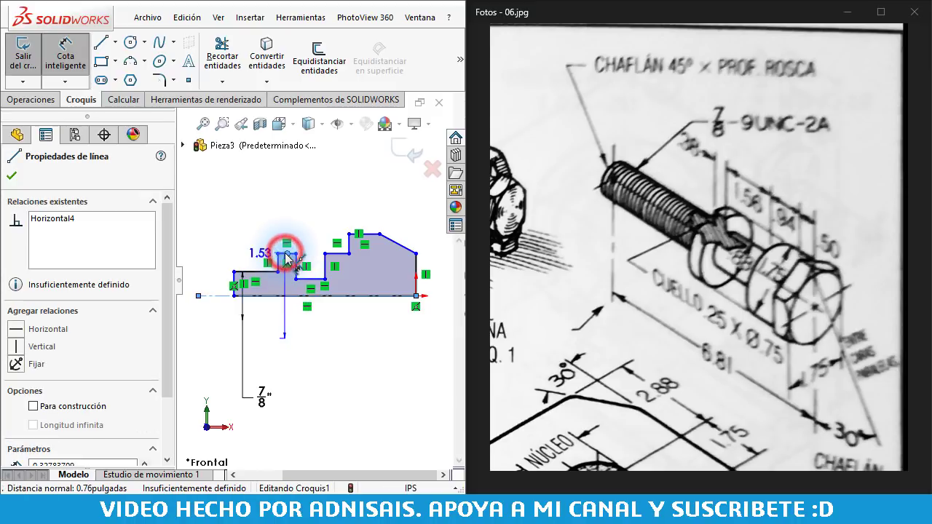
left_click(267, 321)
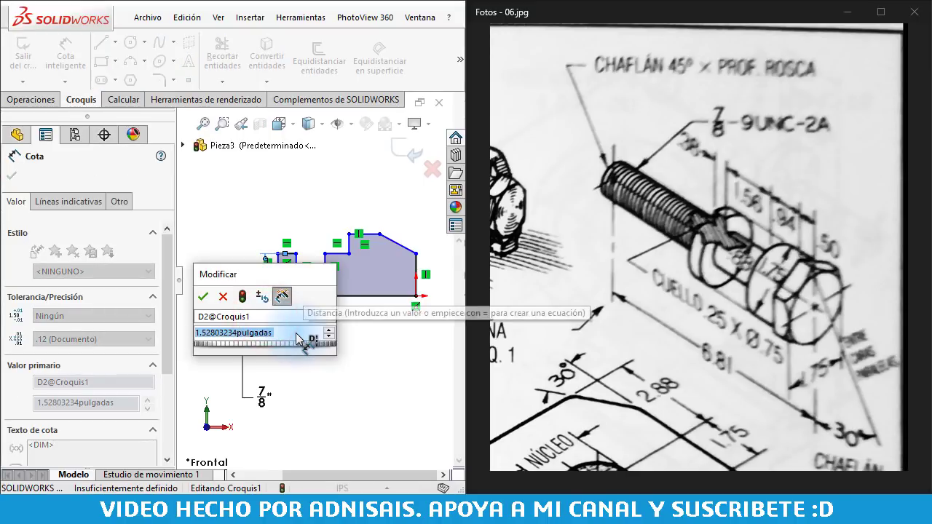
type("1 3/4")
key("Return")
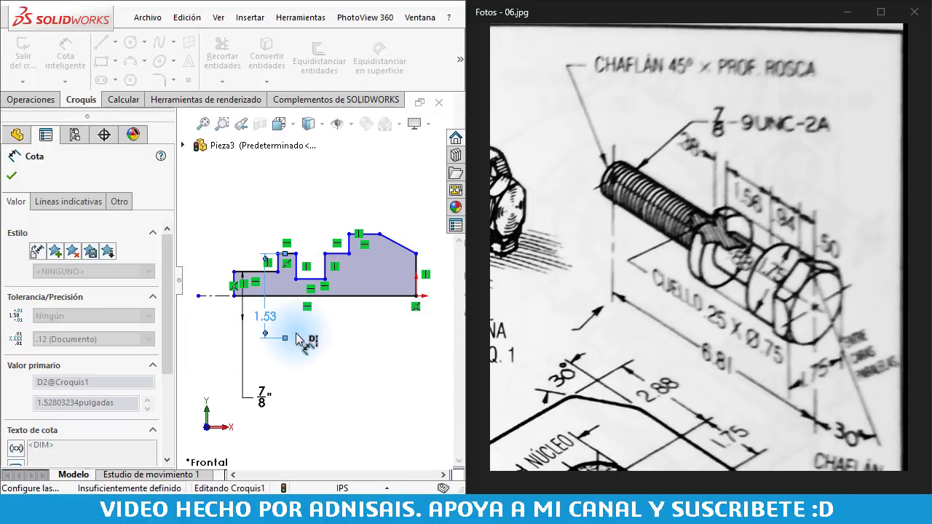
left_click(305, 281)
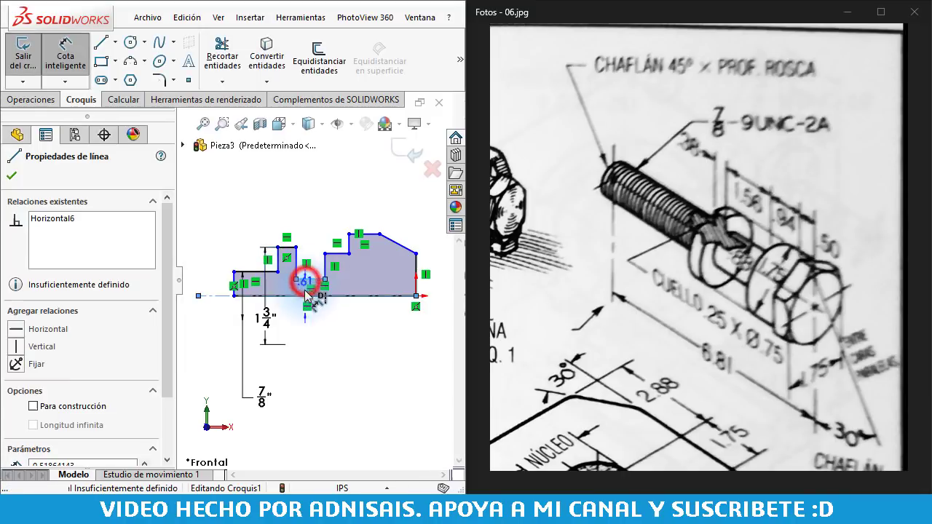
left_click(317, 341)
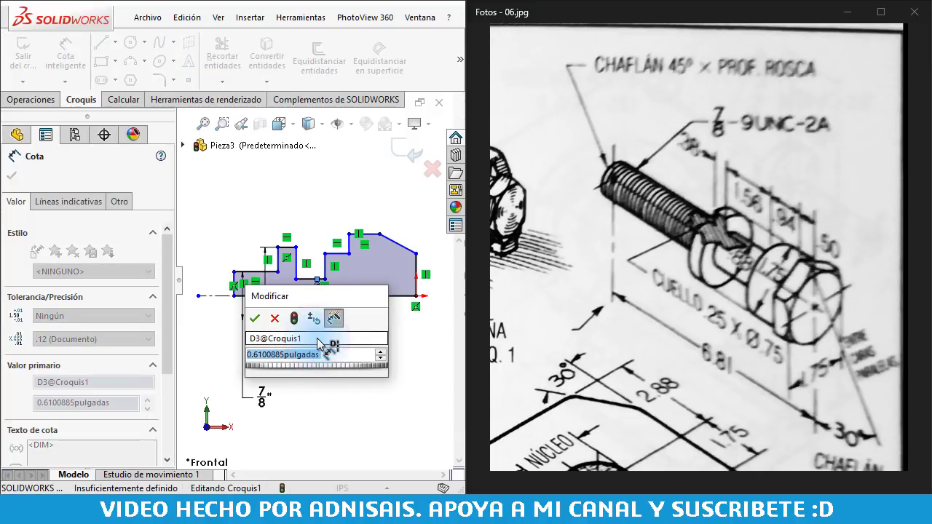
Set the third step to .875" and make the two top lines collinear.
type(".875")
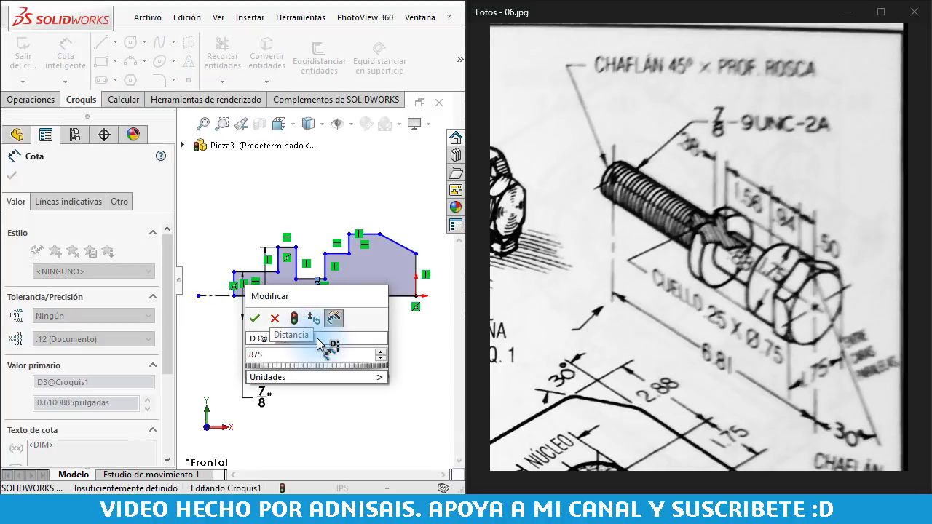
key("Return")
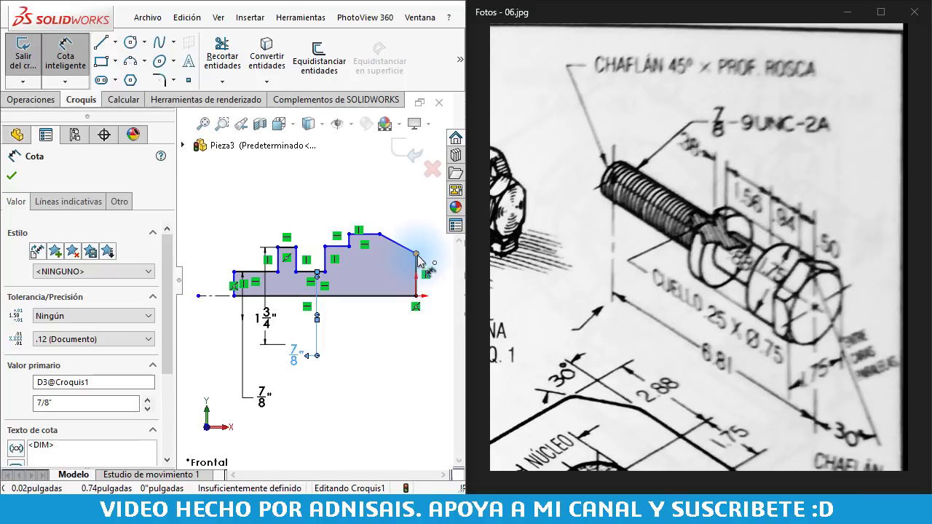
key("Escape")
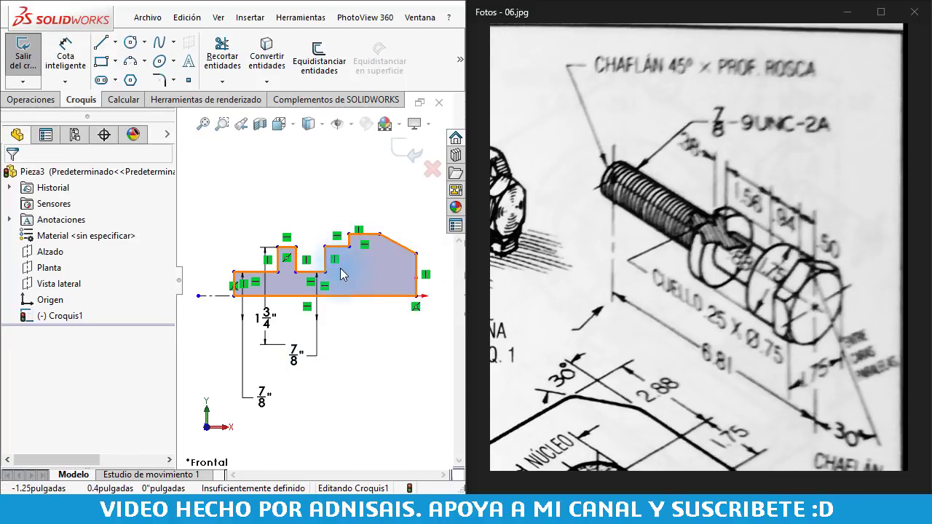
left_click(287, 247)
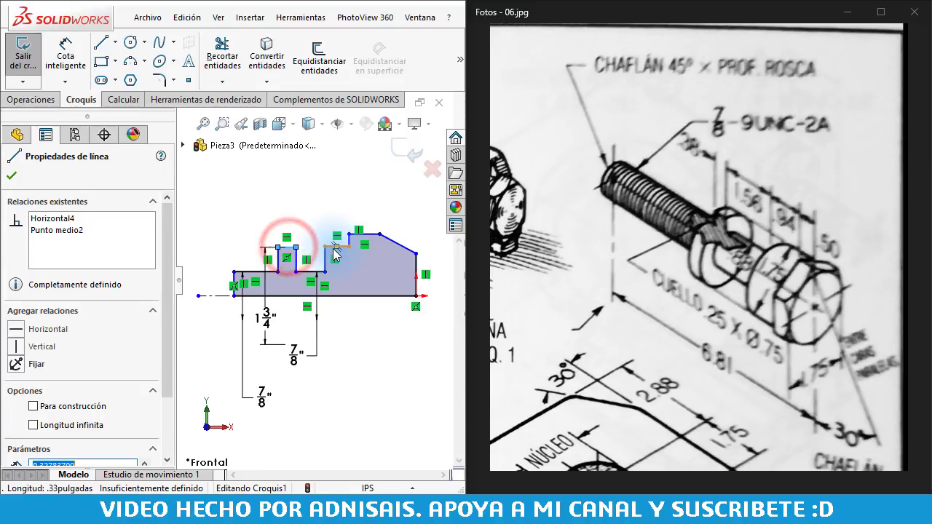
scroll(335, 256, "down", 2)
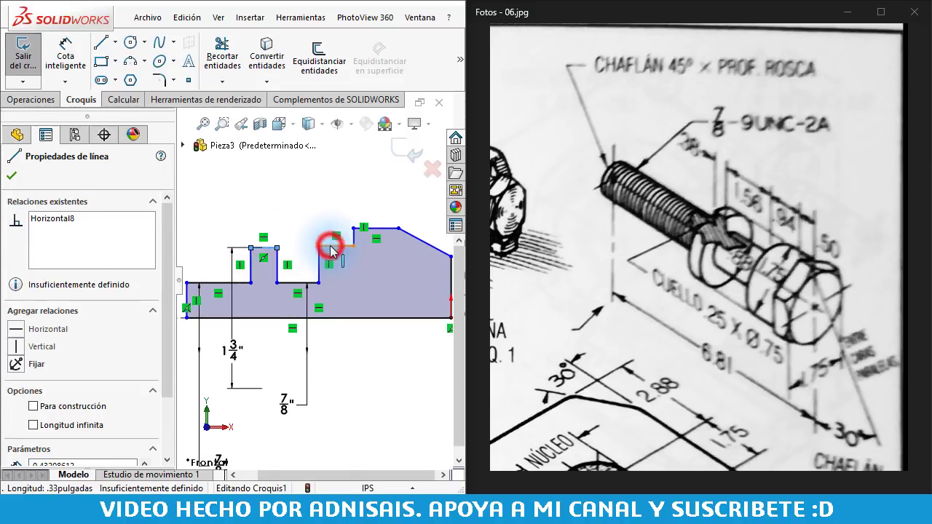
left_click(332, 250, "ctrl")
left_click(410, 182)
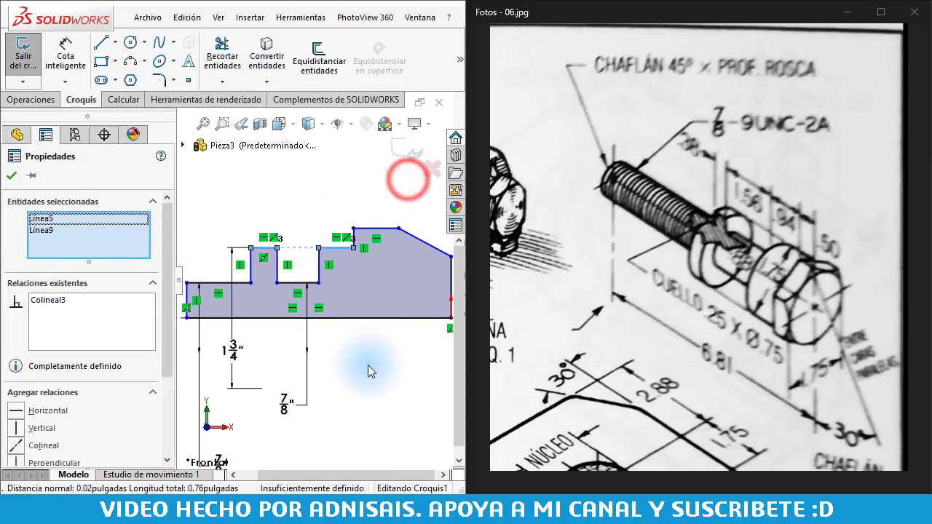
left_click(368, 377)
Make the horizontal top segment coincident with the head's chamfer corner point.
scroll(371, 364, "up", 1)
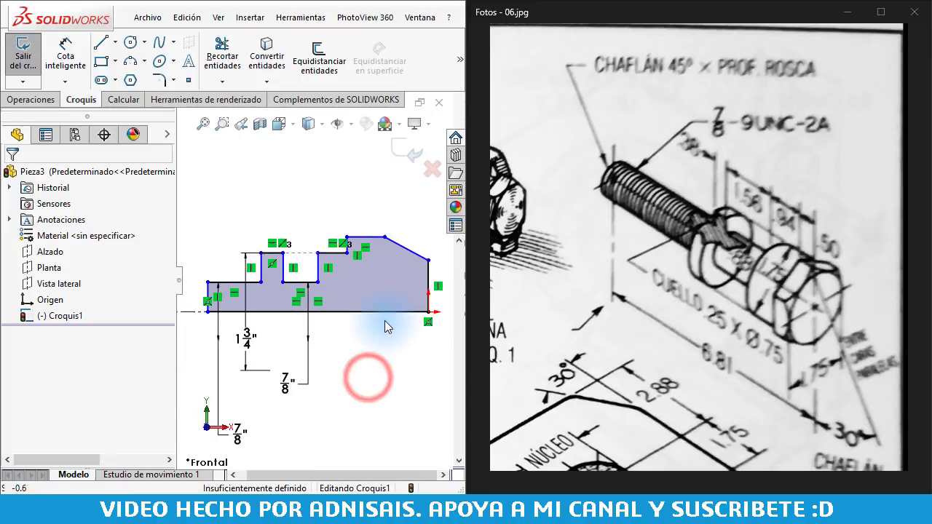
left_click(427, 262)
left_click(337, 252, "ctrl")
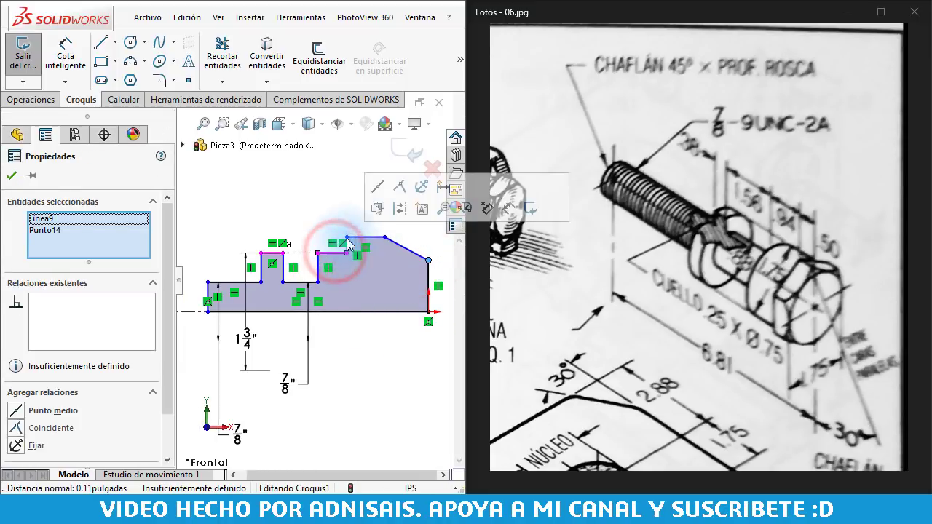
left_click(399, 188)
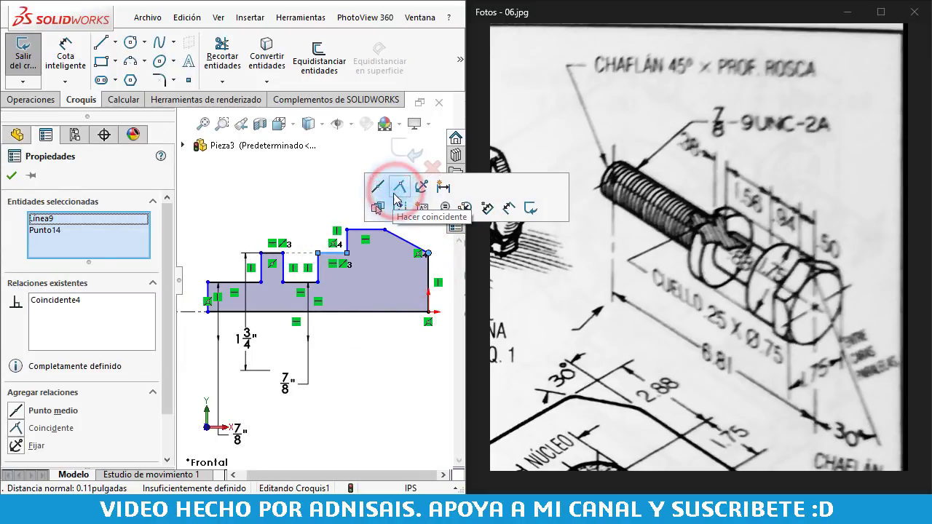
left_click(370, 383)
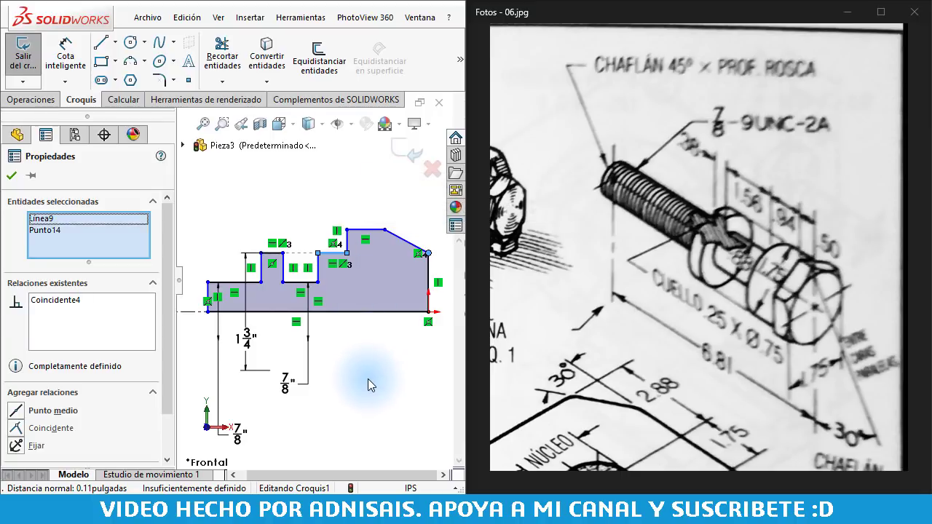
Dimension the chamfer line against the vertical end line to a 30° angle.
left_click(59, 66)
left_click(399, 243)
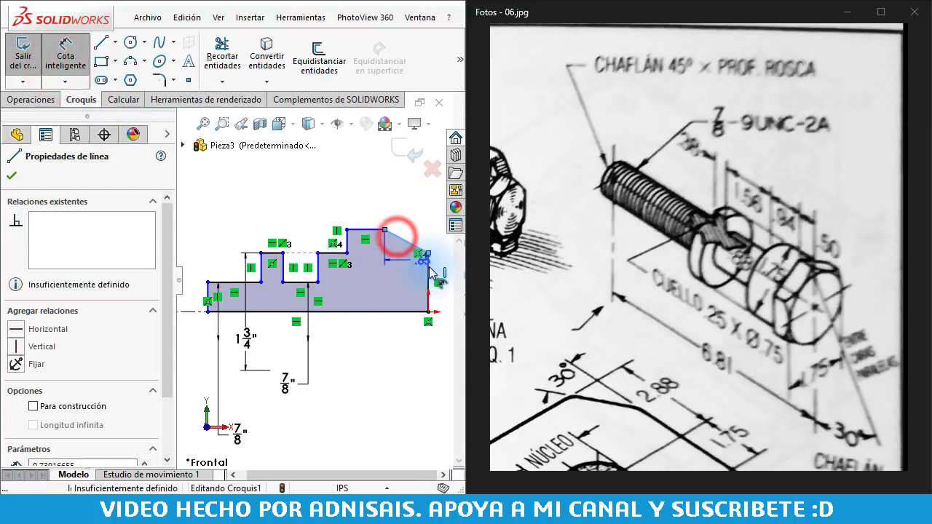
left_click(429, 268)
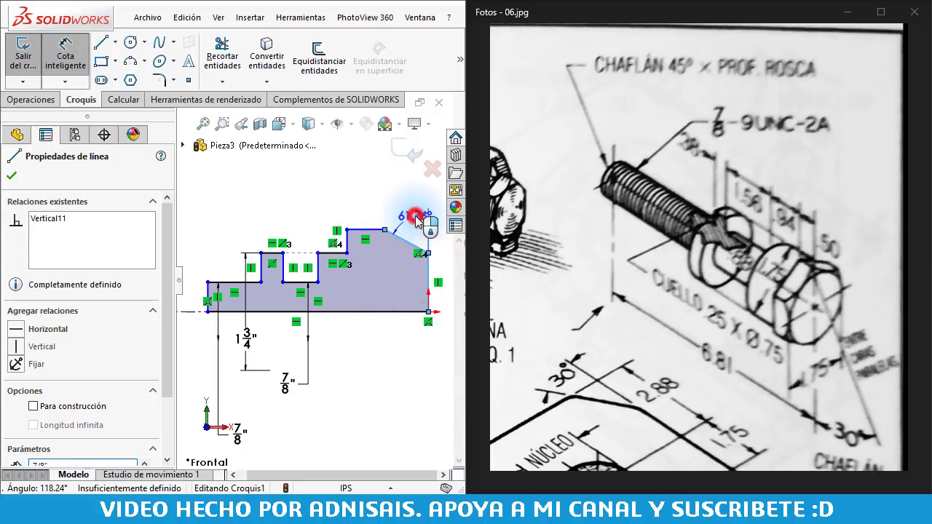
left_click(416, 222)
type("30")
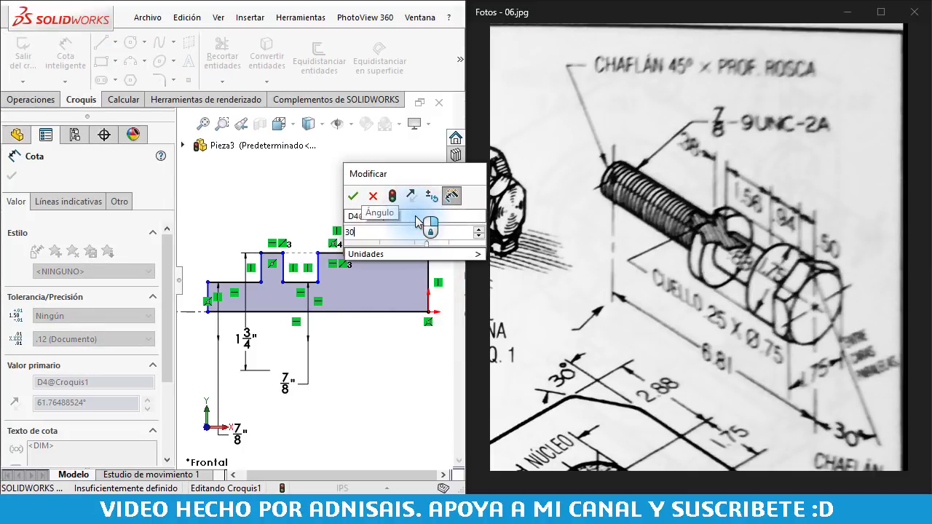
key("Return")
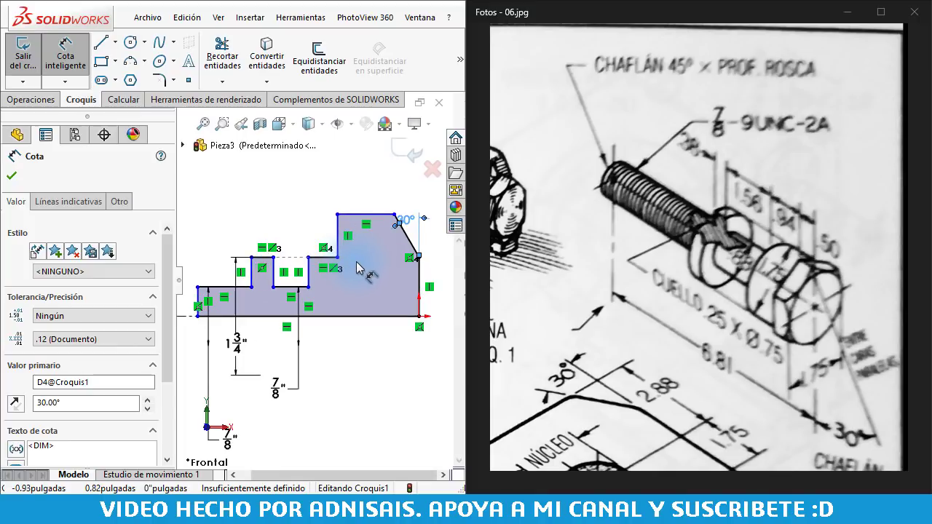
left_click(398, 352)
Dimension the short vertical step line to 1/4".
scroll(397, 351, "down", 1)
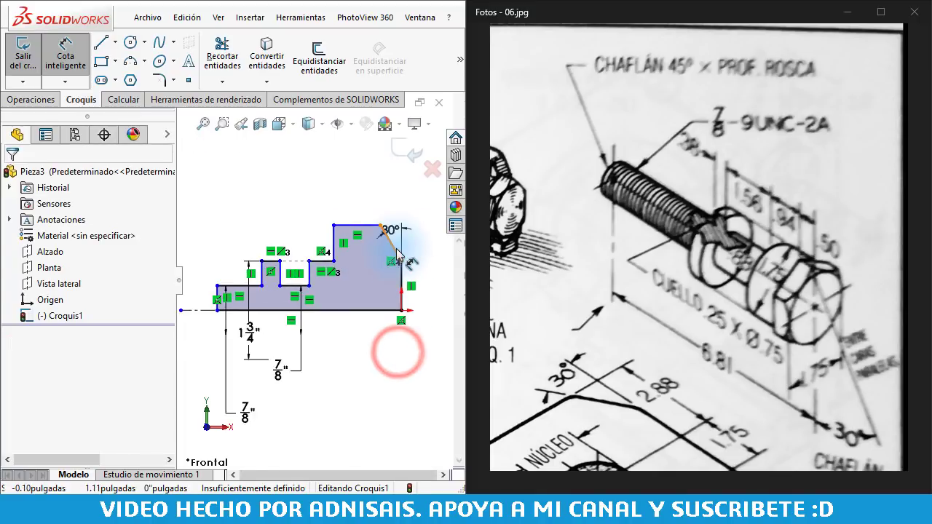
scroll(391, 256, "down", 1)
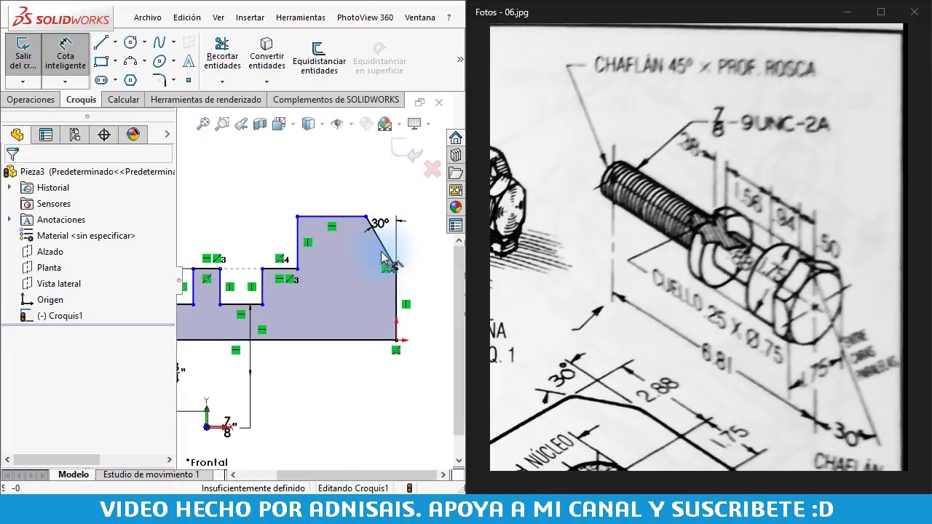
left_click(299, 235)
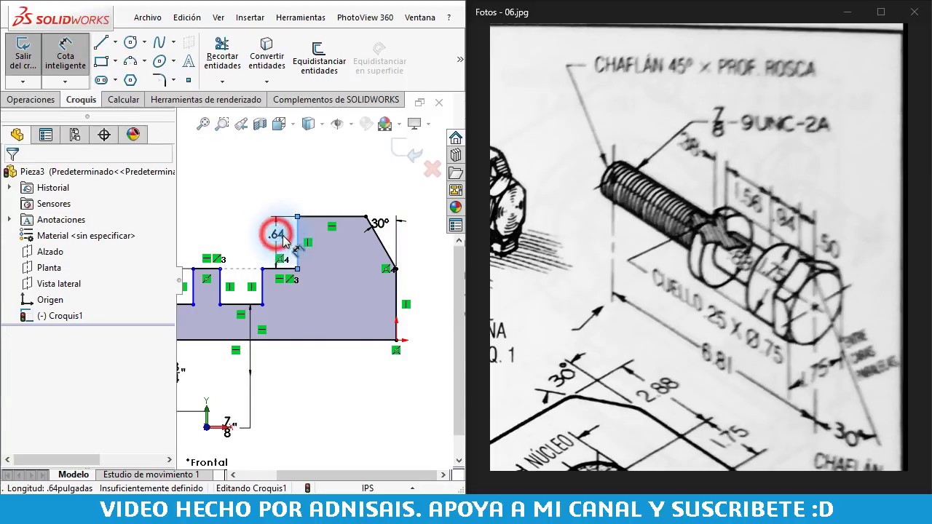
left_click(284, 241)
type(".25")
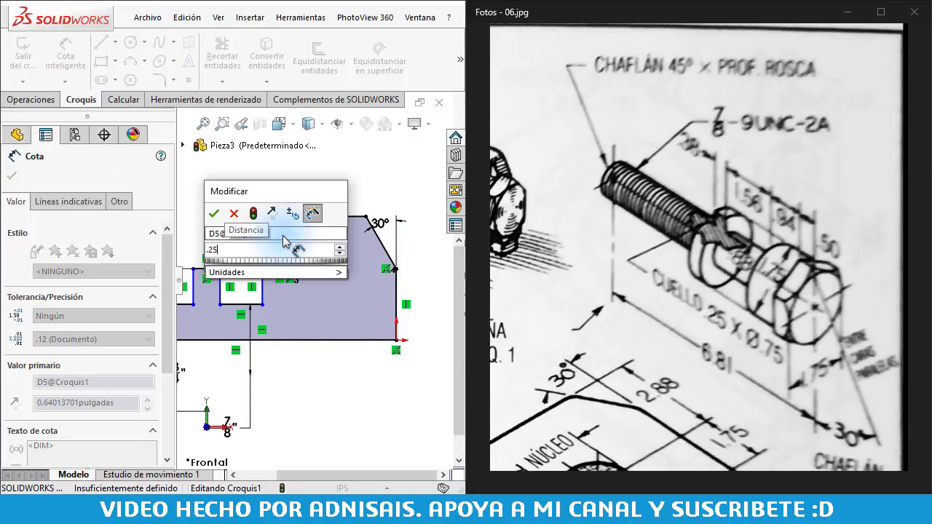
key("Return")
left_click(286, 211)
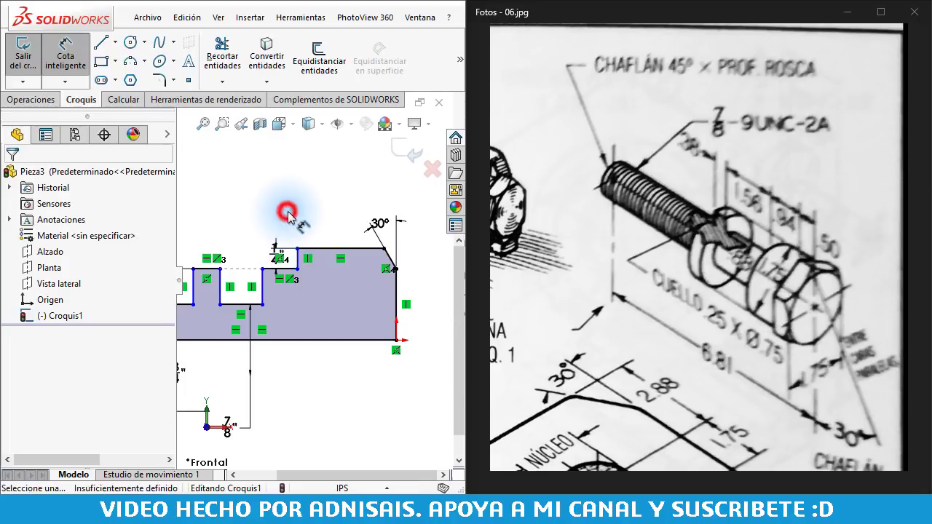
Place another 1/4" dimension above the step.
scroll(313, 241, "down", 3)
left_click(251, 265)
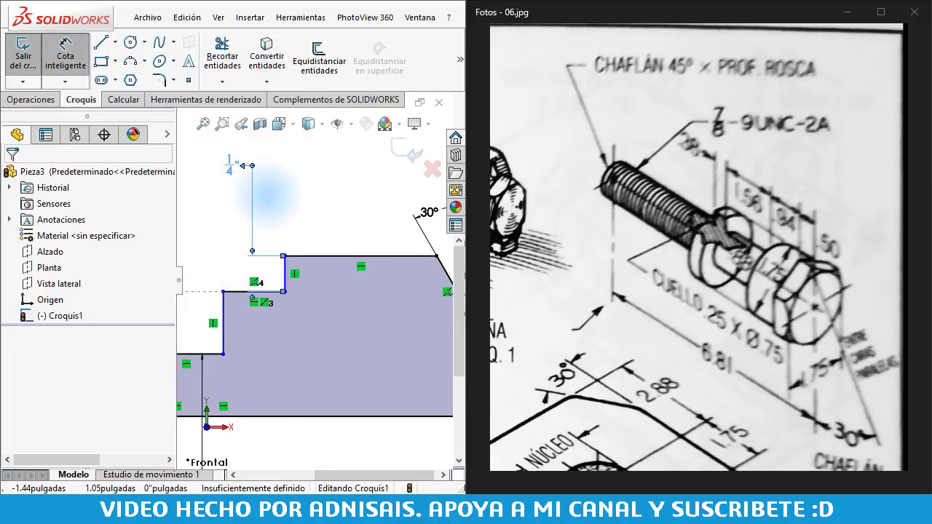
left_click(248, 171)
scroll(353, 295, "up", 2)
left_click(341, 386)
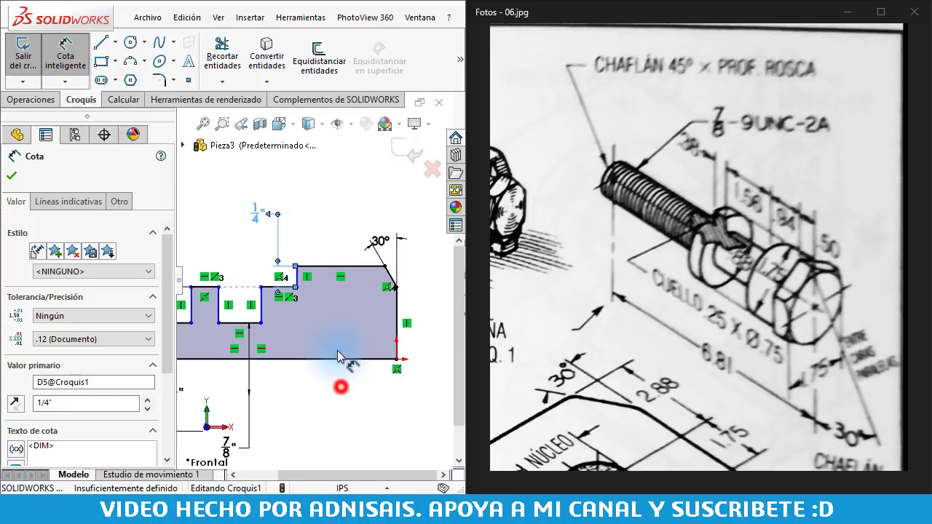
Set the horizontal distance from the step line to the right end edge to 1/2".
left_click(296, 277)
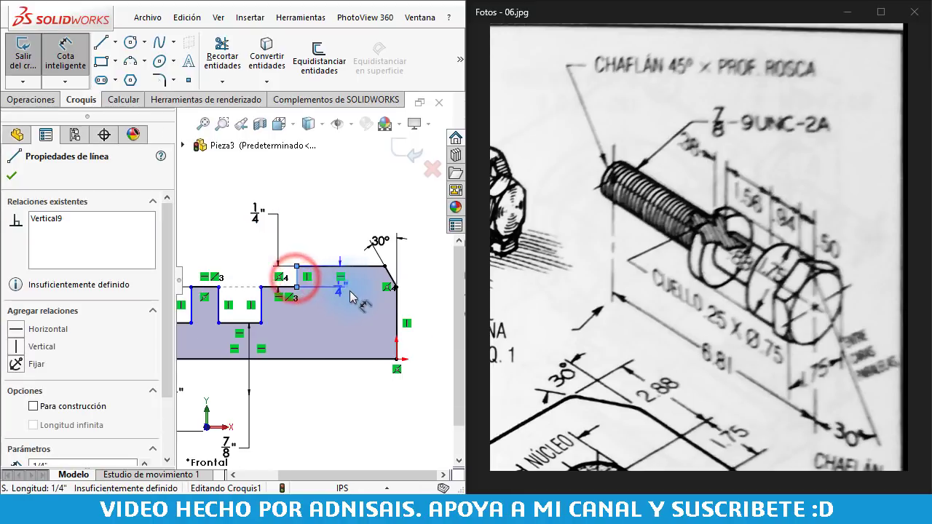
left_click(395, 312)
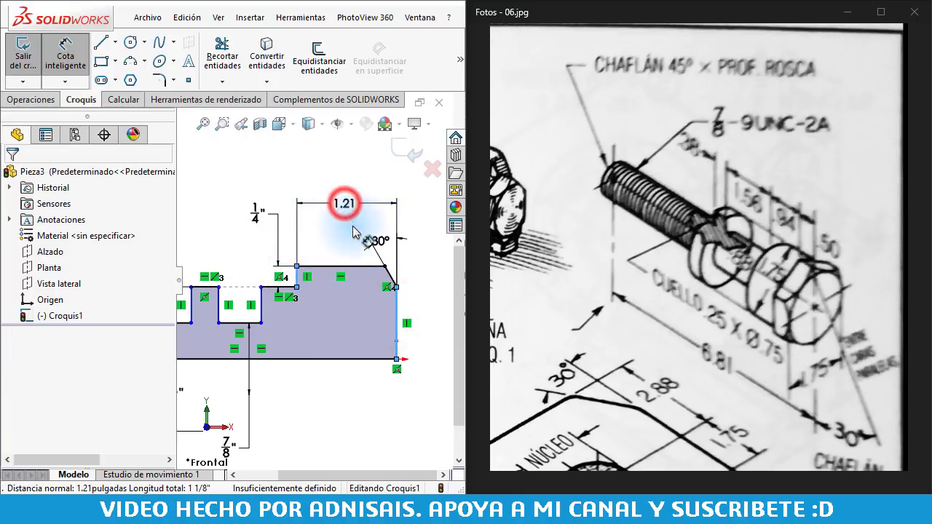
left_click(353, 206)
type("1.21")
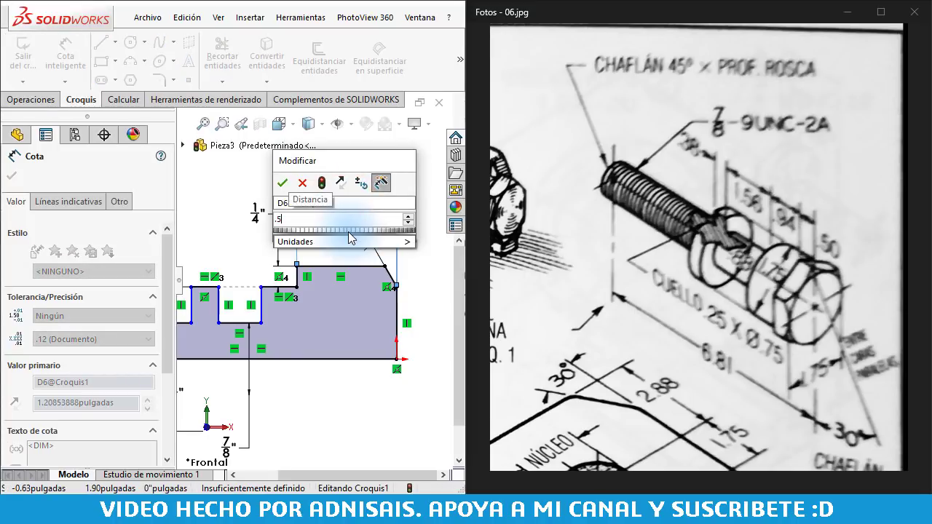
key("Return")
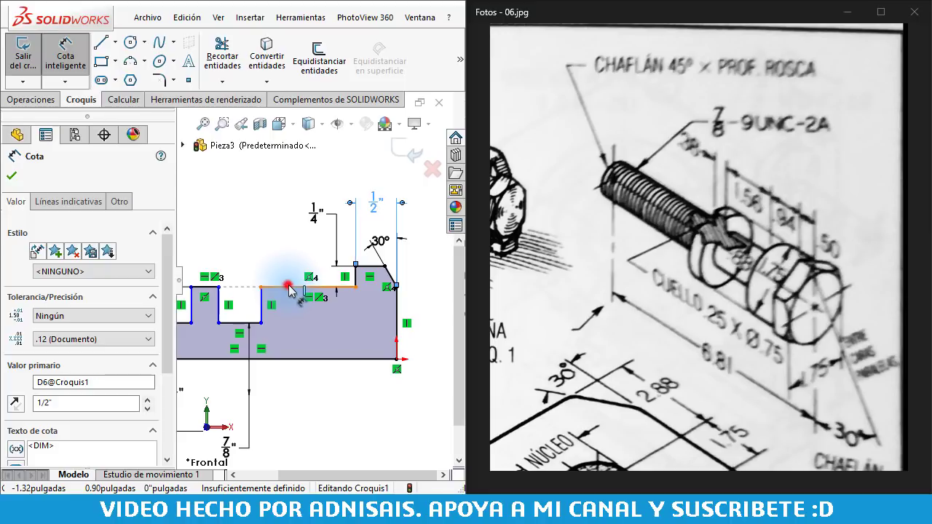
Dimension the upper step's top edge to 15/16".
left_click(289, 289)
left_click(308, 182)
type(".")
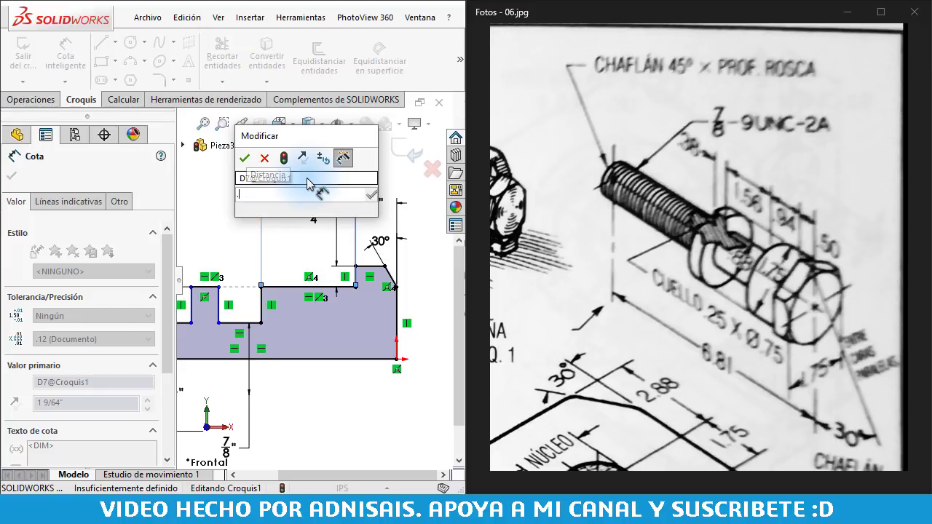
type("9375")
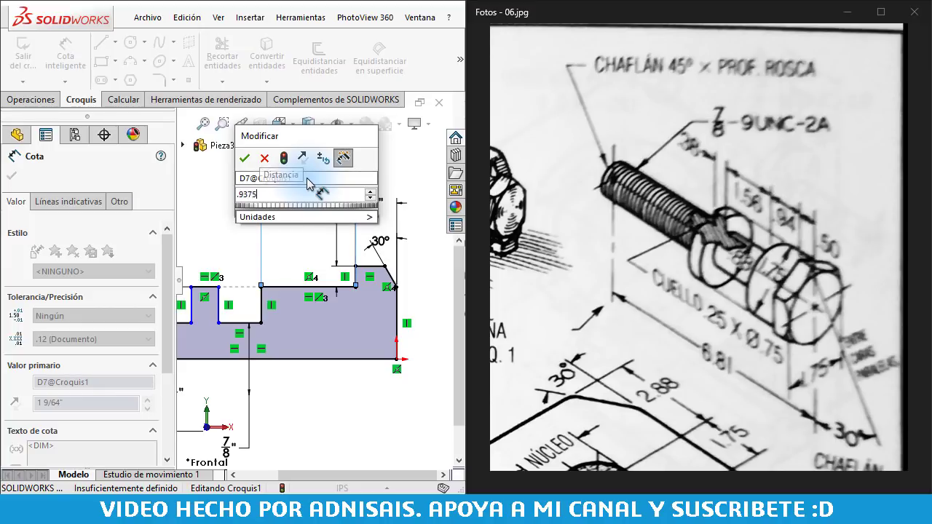
key("Return")
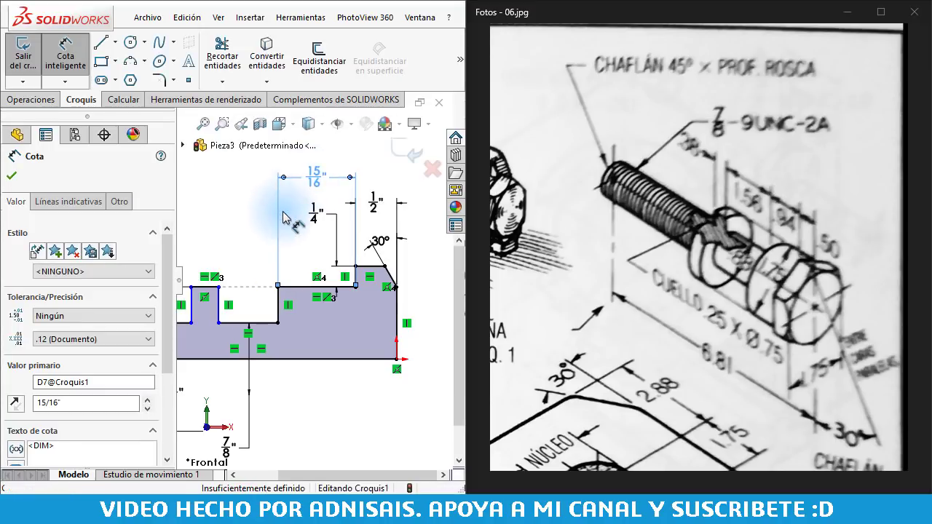
left_click(255, 220)
Dimension the notch bottom line to 1 9/16" (1.56).
scroll(250, 262, "down", 2)
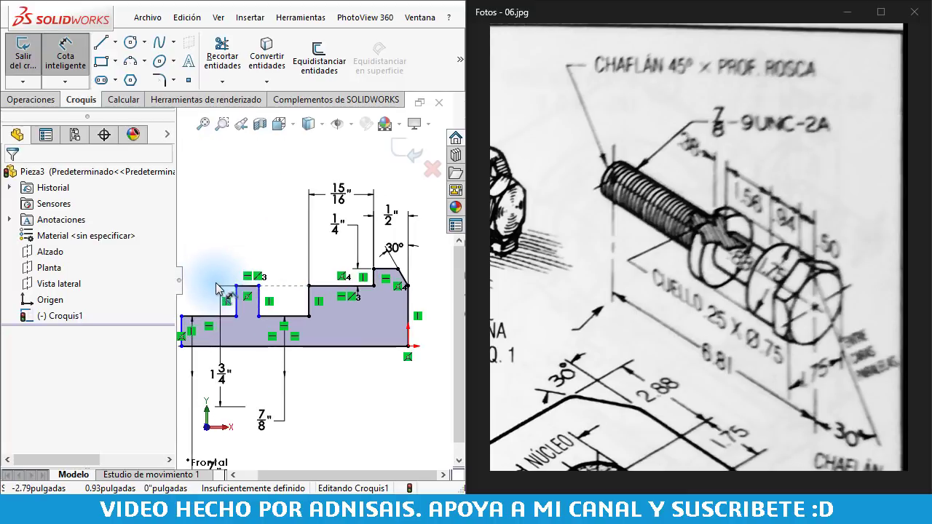
scroll(260, 303, "up", 2)
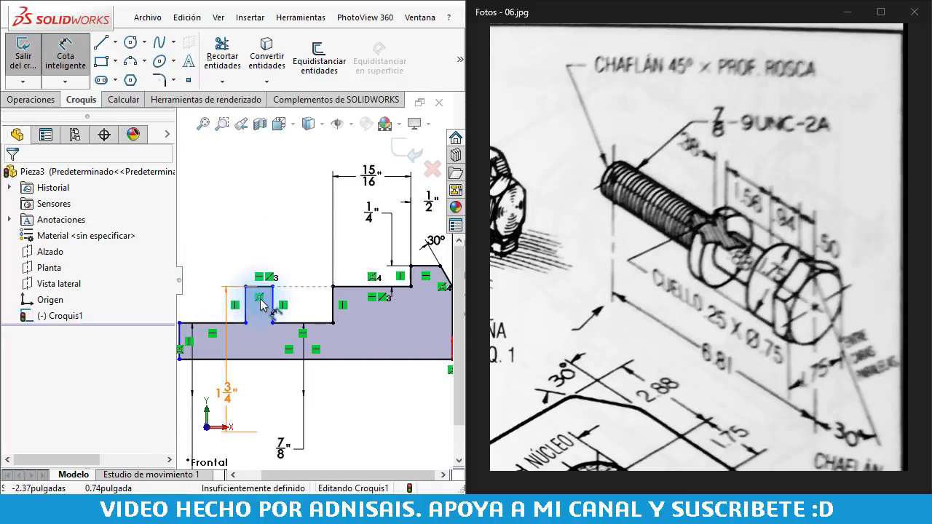
left_click(318, 326)
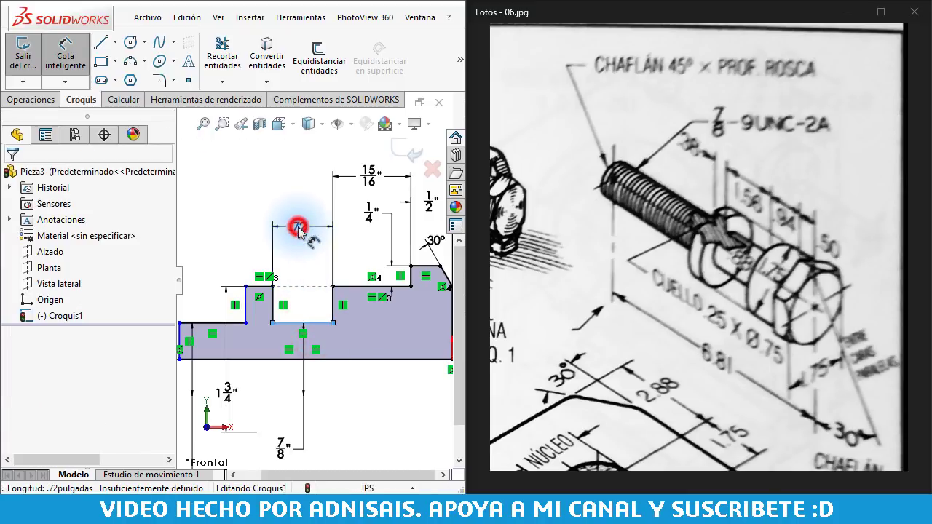
left_click(298, 230)
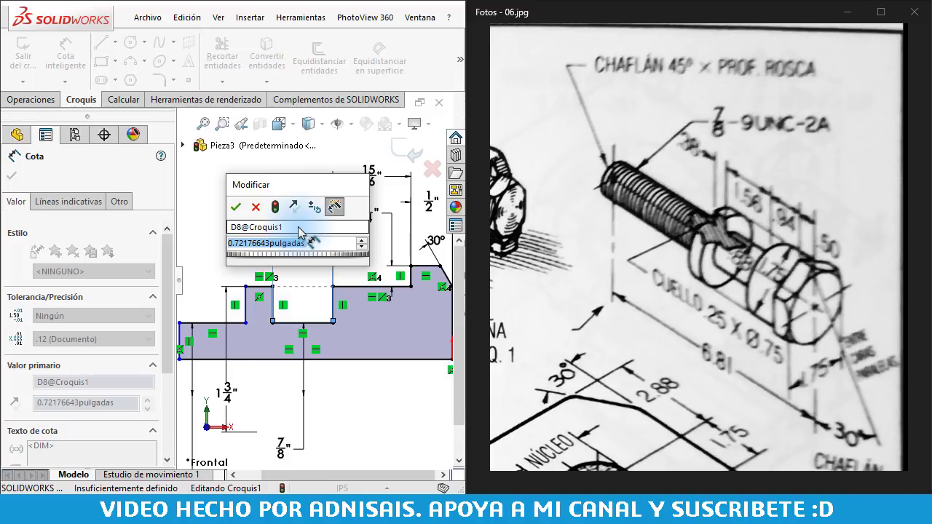
type("1.")
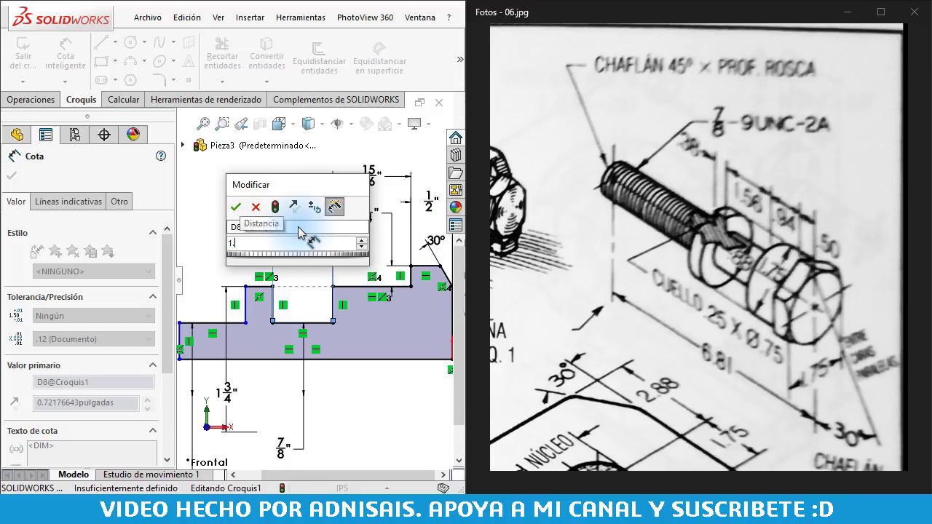
type("5625")
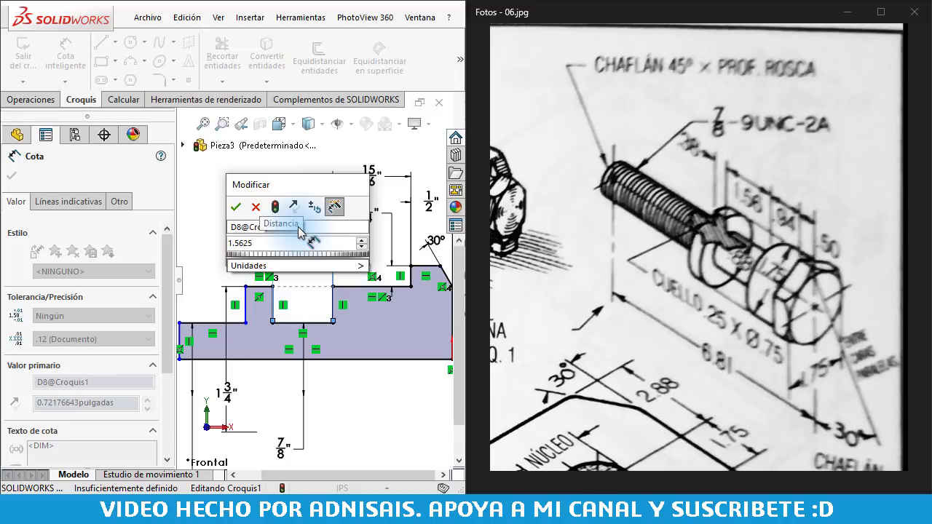
key("Return")
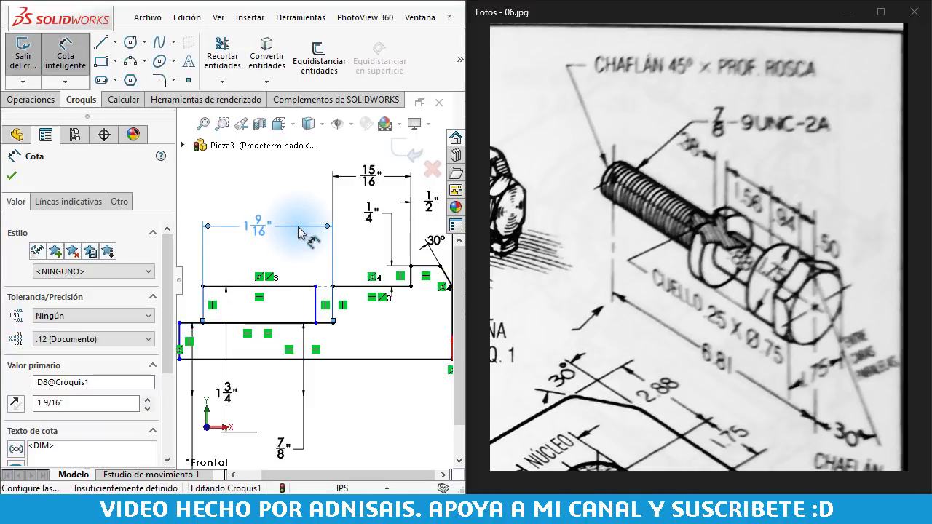
Shift the step's vertical line and drag the profile's left end outward.
scroll(251, 240, "up", 3)
scroll(246, 306, "down", 2)
scroll(287, 311, "down", 1)
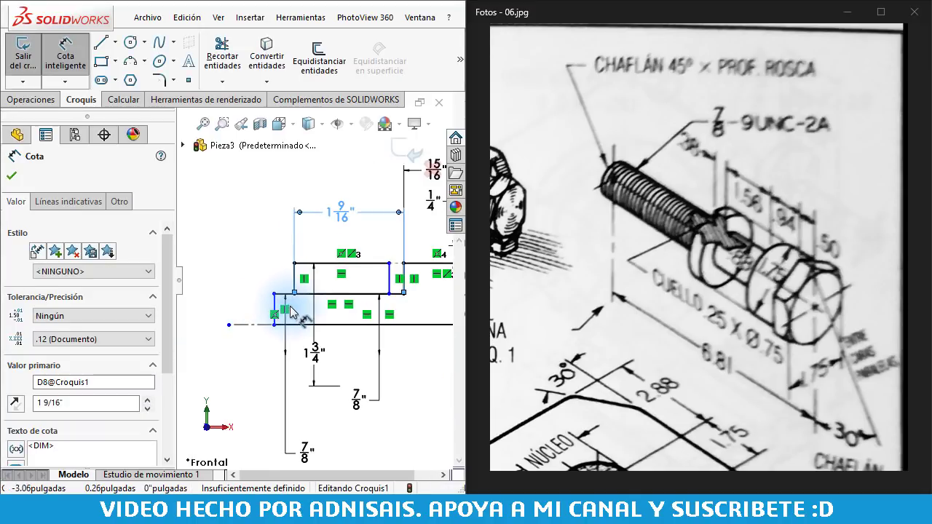
key("Escape")
mouse_move(273, 303)
left_mouse_down()
mouse_move(401, 286)
mouse_move(396, 270)
mouse_move(209, 264)
left_mouse_up()
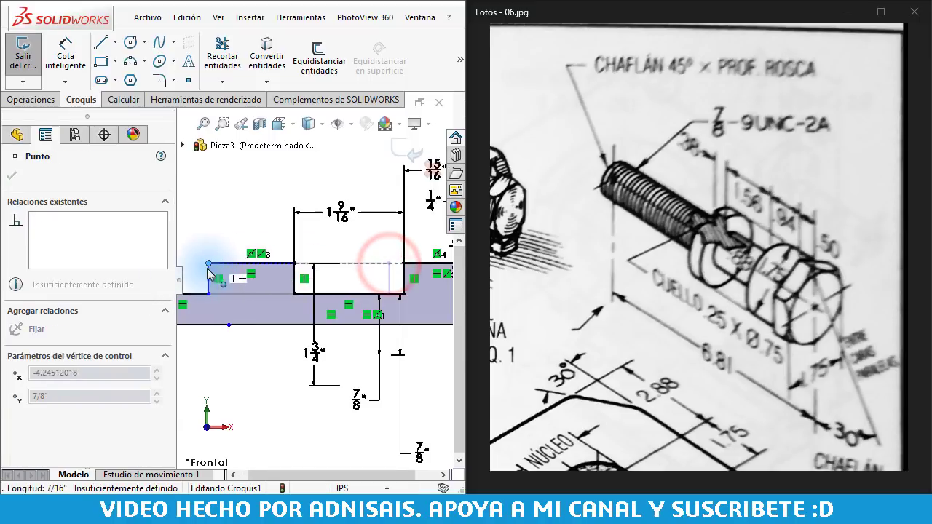
left_click(213, 220)
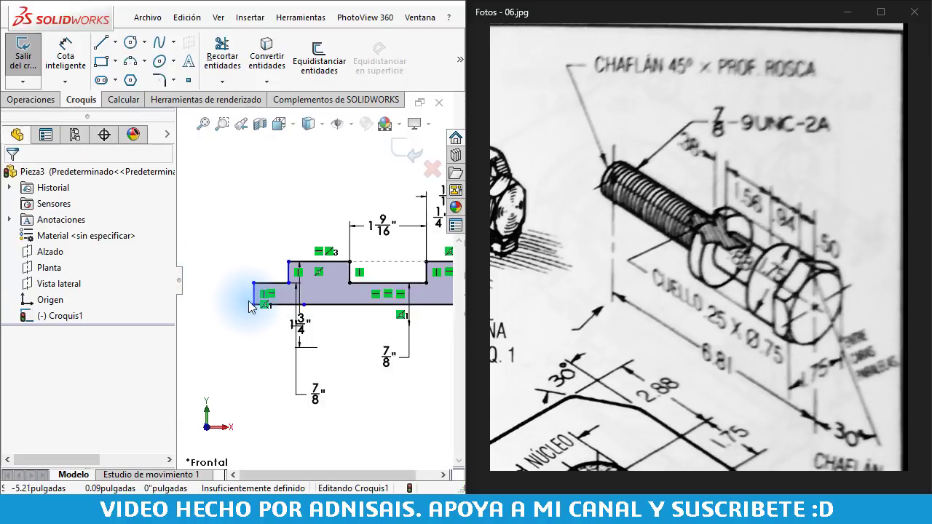
left_click_drag(250, 291, 283, 211)
Dimension the raised step's top edge to 3/8".
left_click(66, 47)
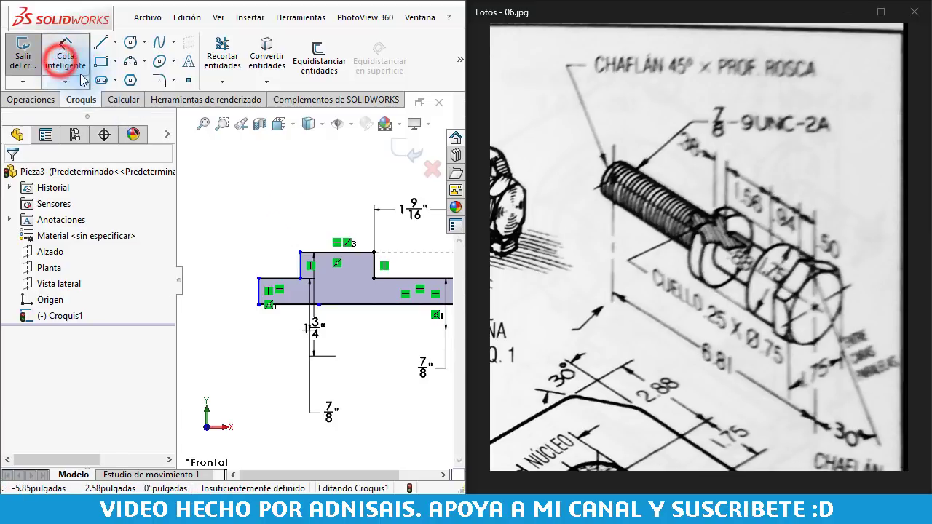
left_click(326, 256)
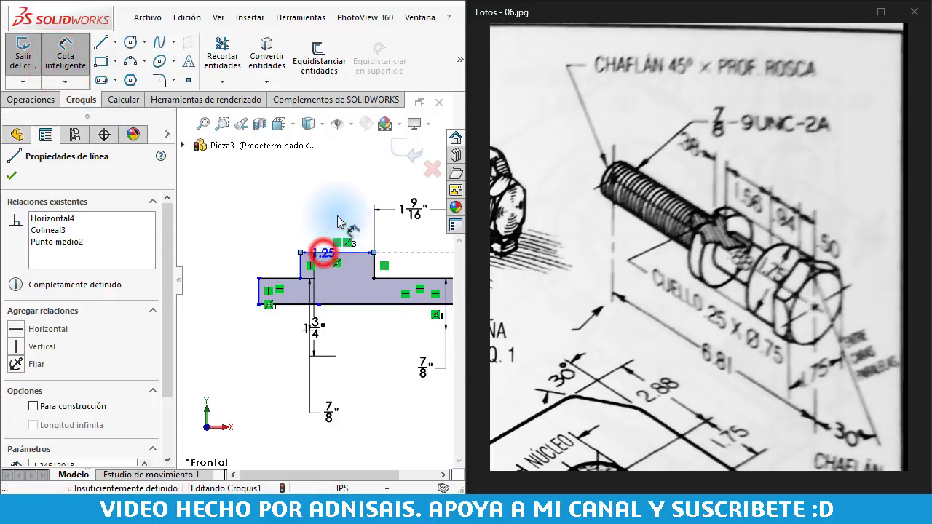
left_click(340, 206)
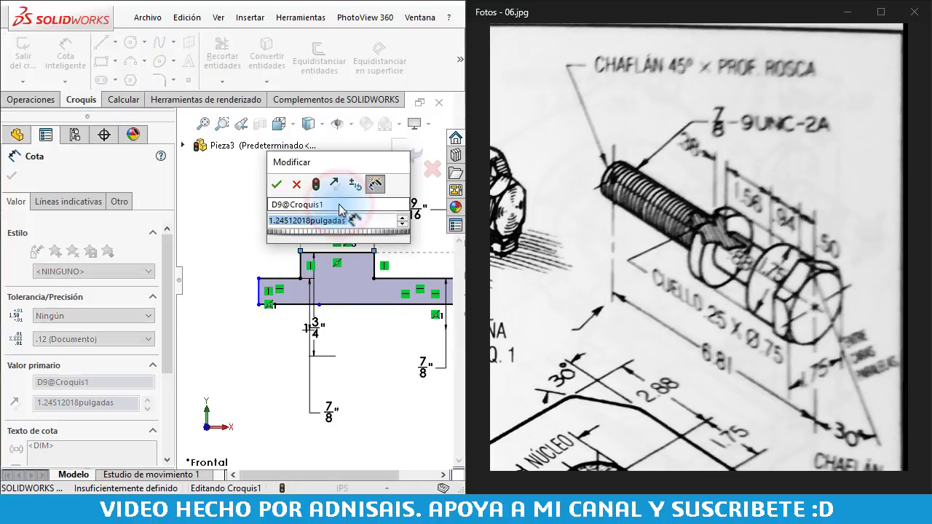
type("3/8")
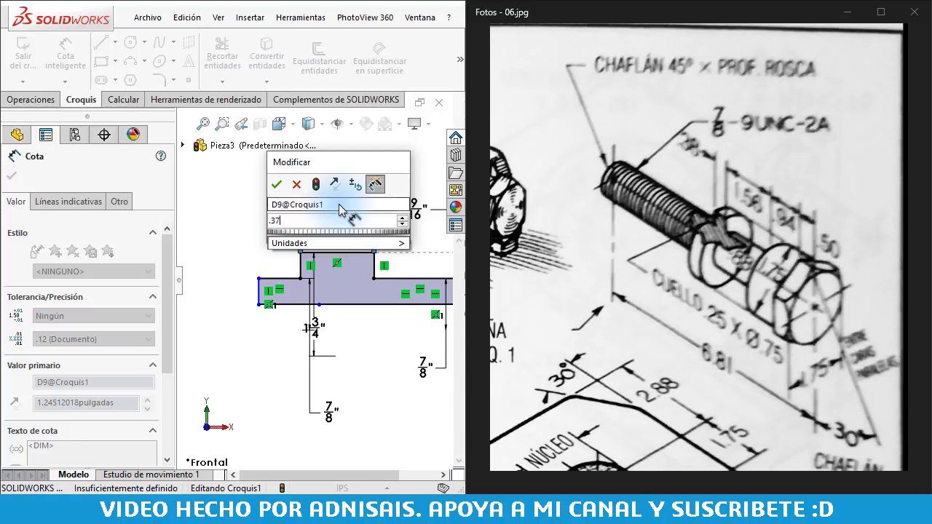
key("Return")
key("Escape")
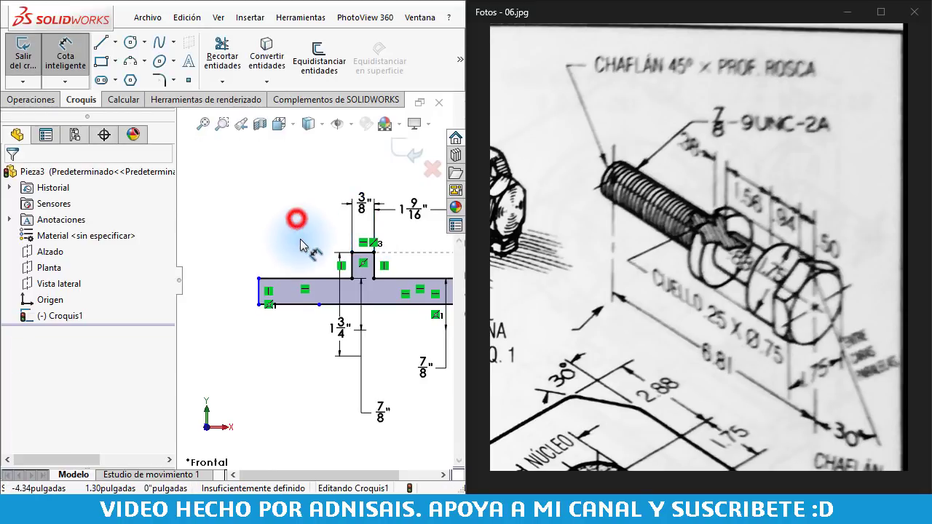
Select the profile's bottom line and its left end point on the centerline.
scroll(306, 240, "up", 3)
scroll(344, 271, "down", 1)
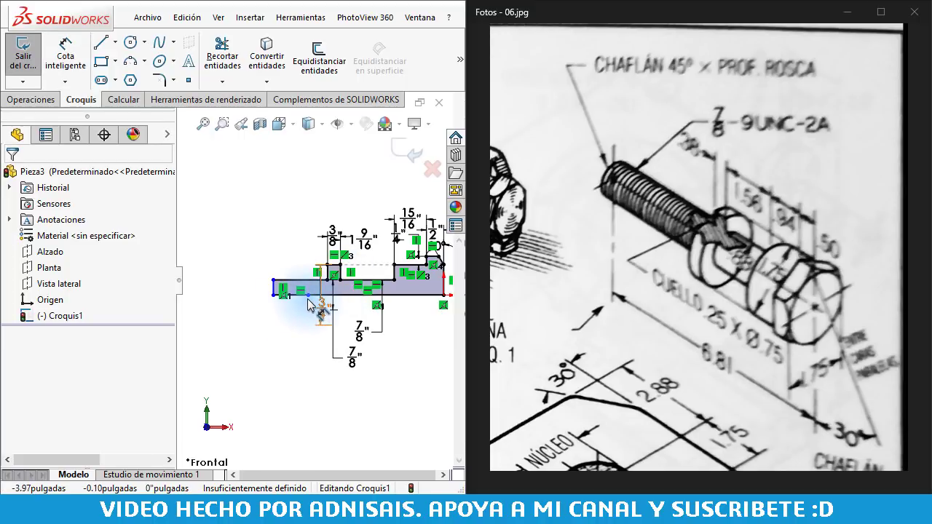
scroll(292, 312, "down", 2)
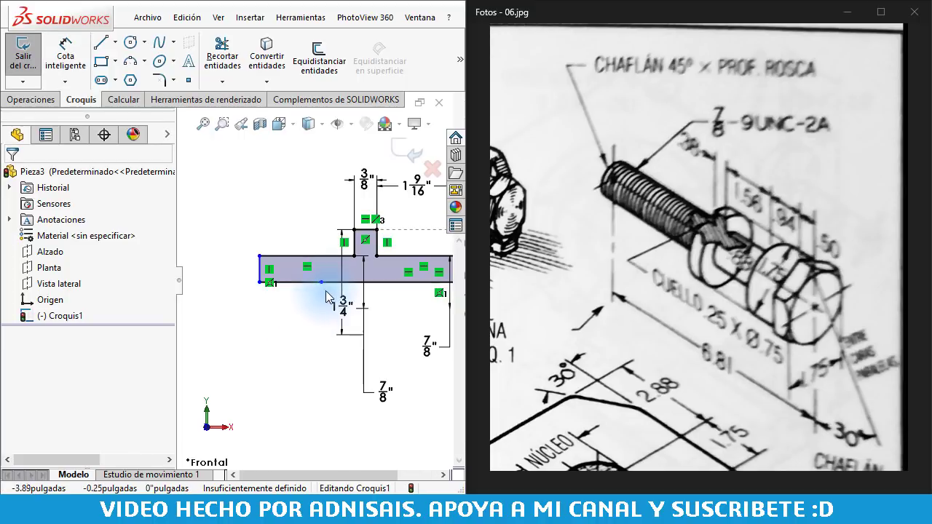
left_click(318, 281)
left_click(321, 282)
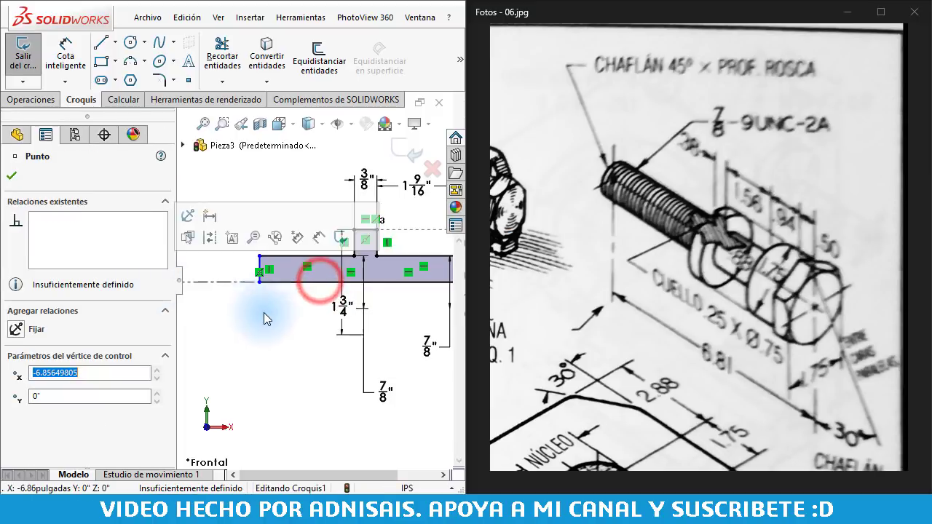
left_click(287, 329)
scroll(292, 326, "up", 2)
Dimension the bottom line to an overall length of 6 13/16" (6.8125).
left_click(65, 56)
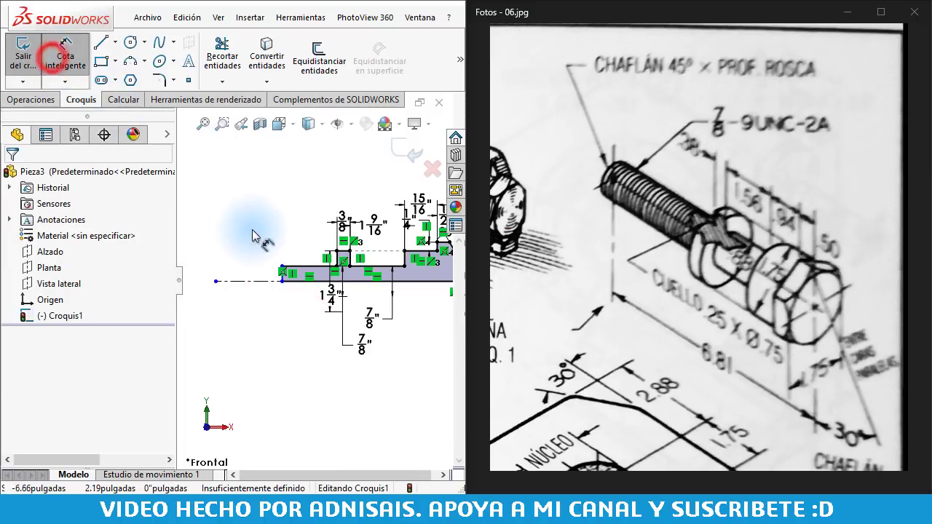
scroll(306, 262, "up", 1)
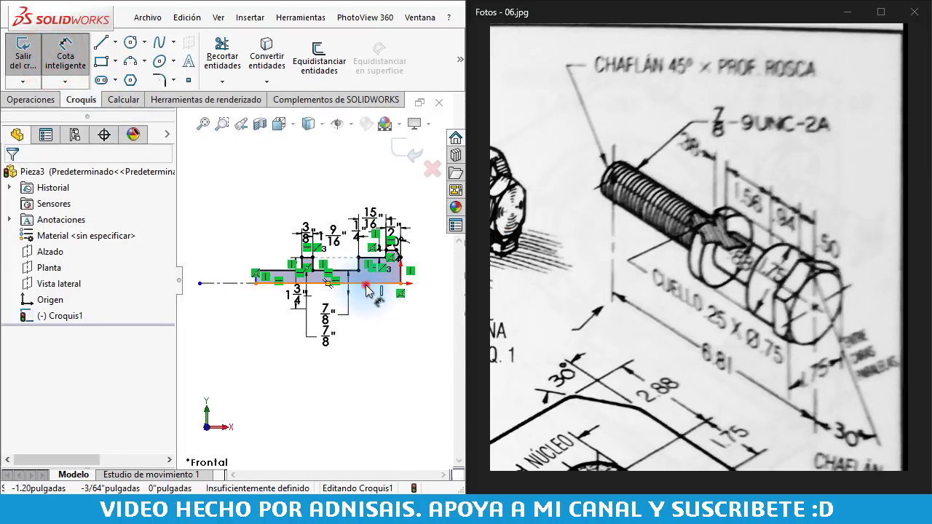
left_click(366, 285)
left_click(340, 376)
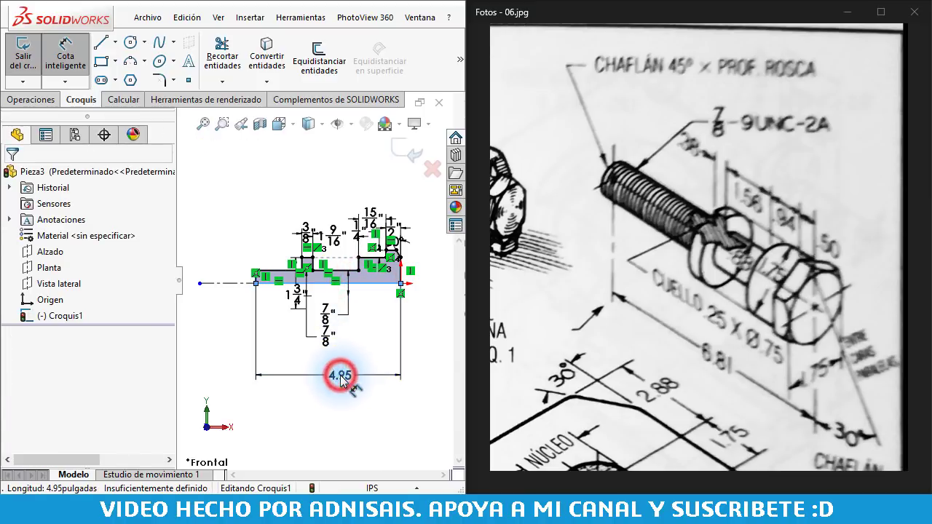
type("6.")
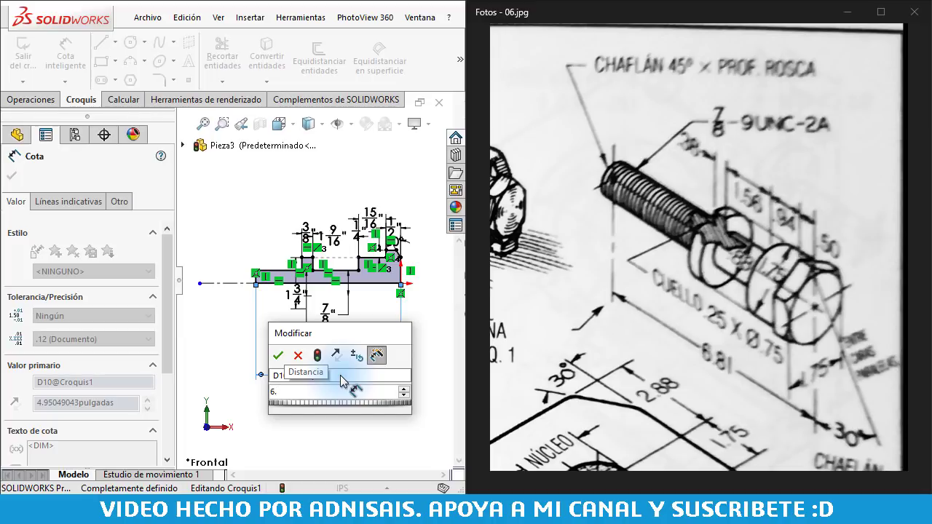
type("8125")
key("Return")
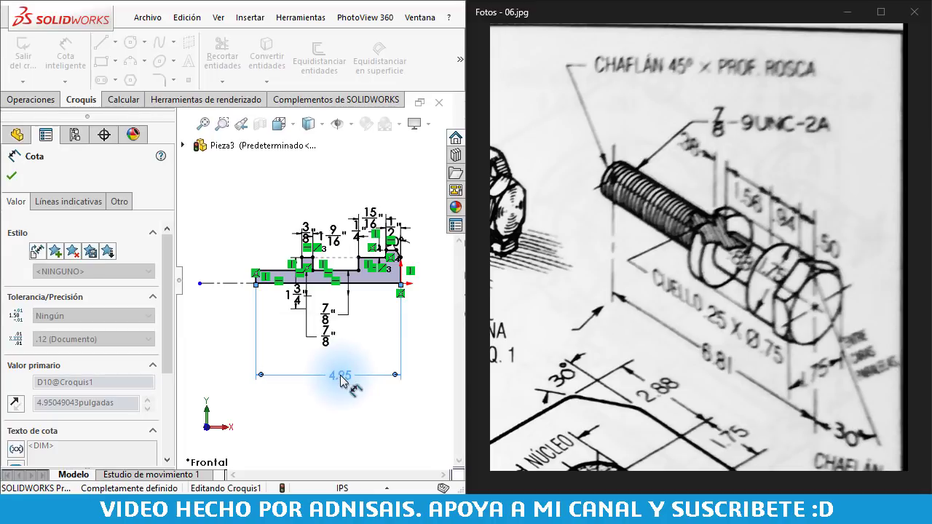
left_click(289, 429)
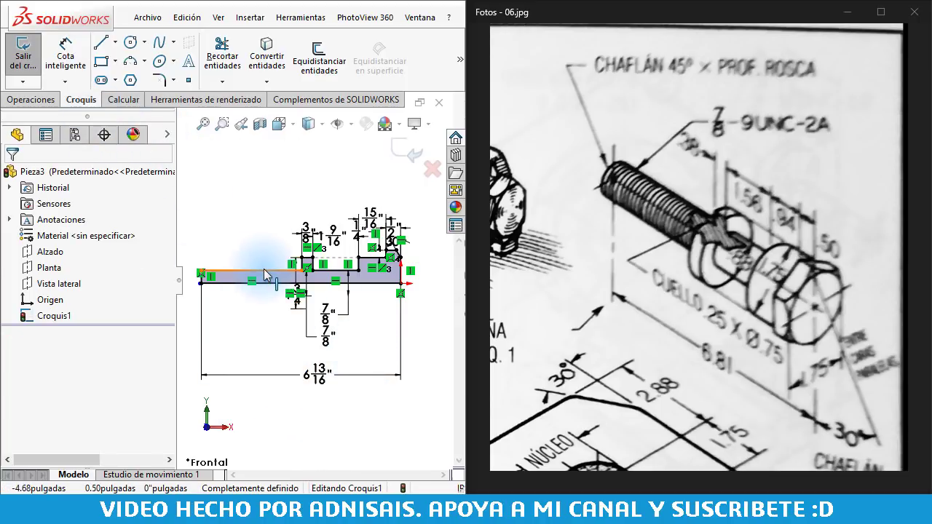
scroll(263, 269, "down", 1)
Revolve the profile 360° into Revolución1 and start Croquis2 on the head's end face.
left_click(48, 100)
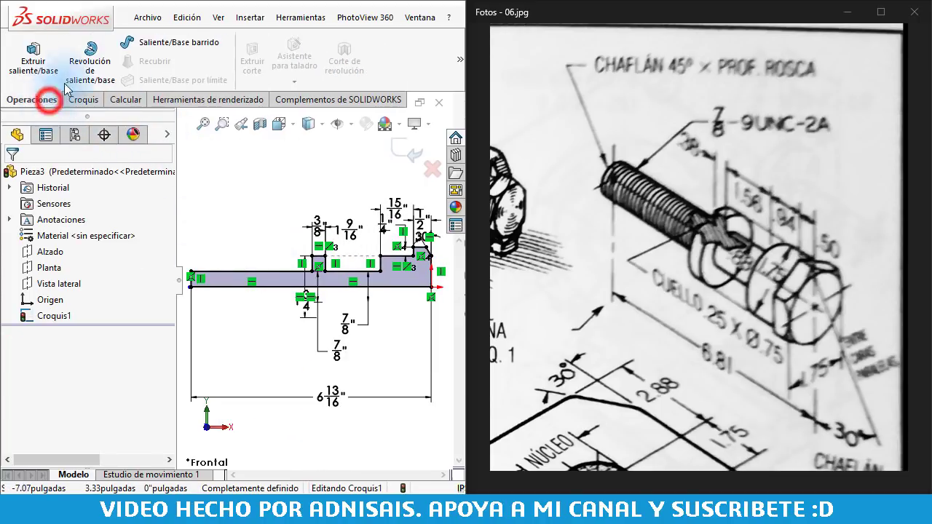
left_click(90, 63)
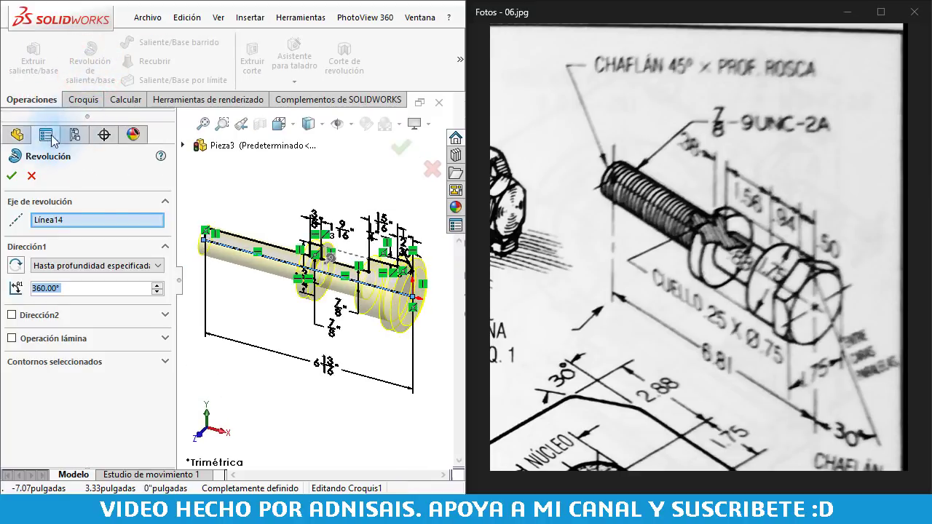
left_click(13, 176)
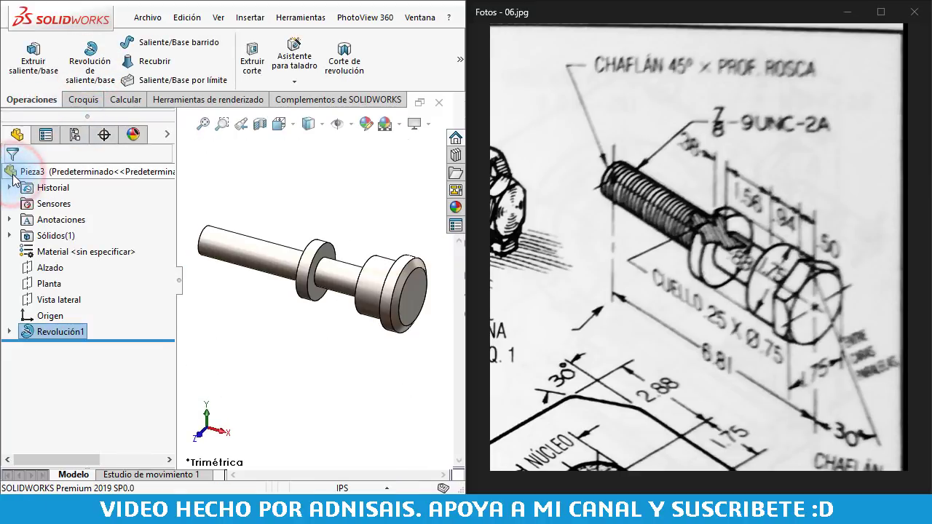
left_click(419, 293)
left_click(478, 249)
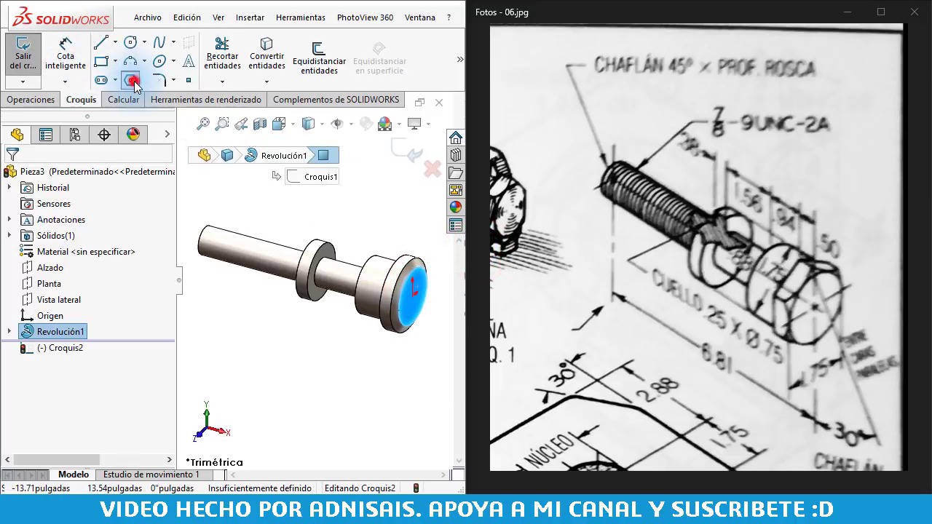
Draw a six-sided polygon centred on the sketch origin.
left_click(131, 80)
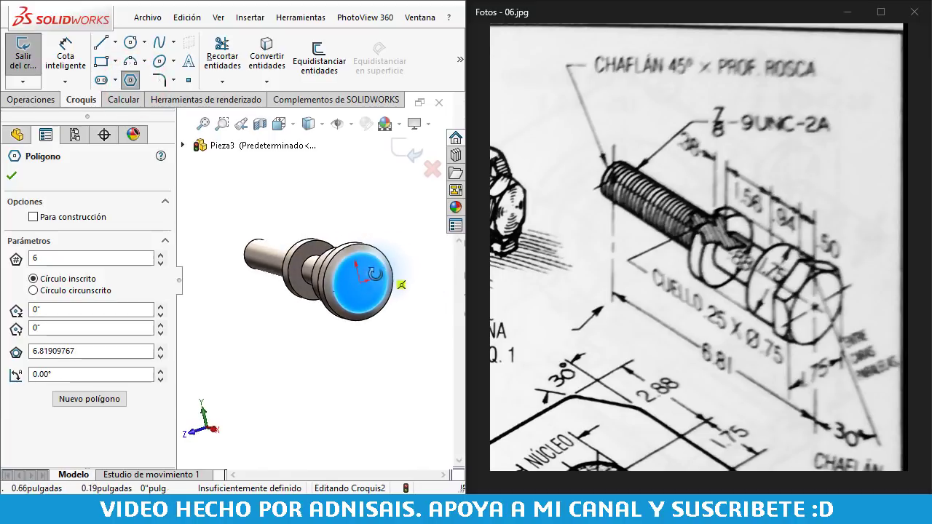
left_click(362, 284)
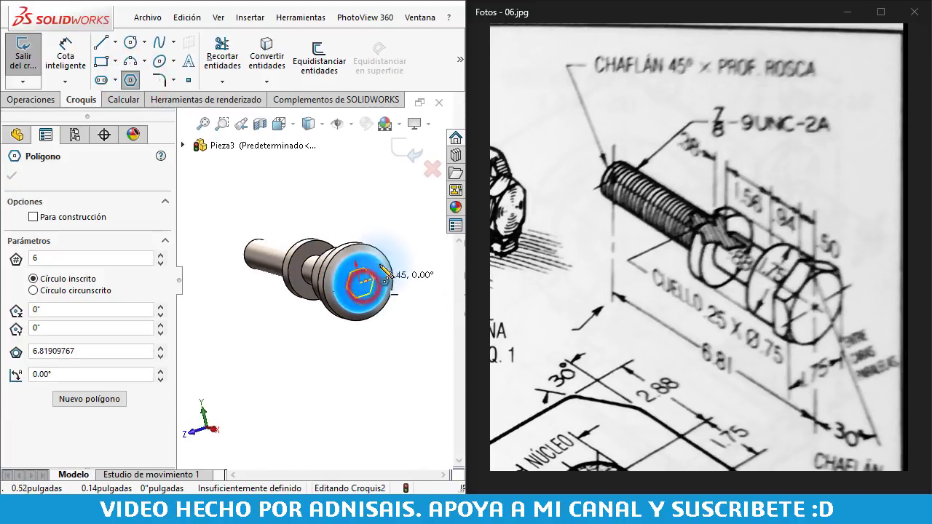
left_click(390, 236)
key("Escape")
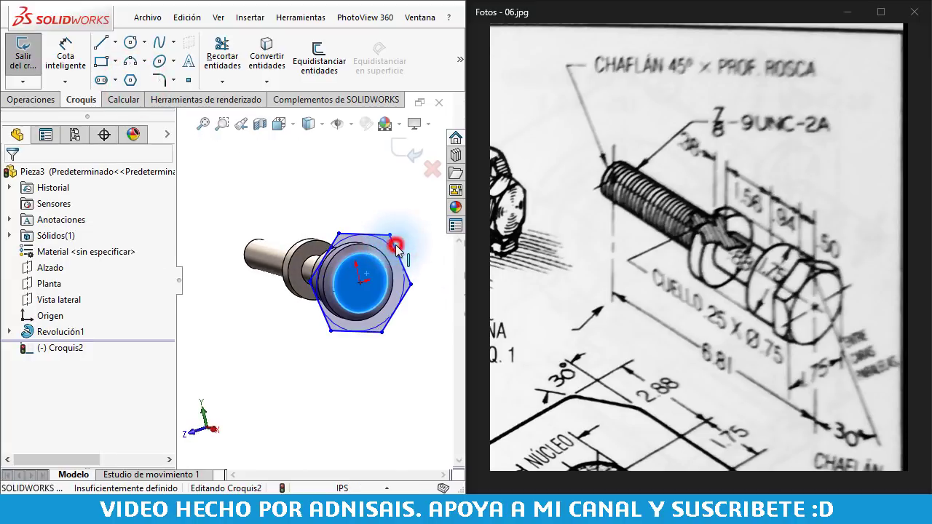
Give the upper-right hexagon side a Vertical relation.
left_click(395, 245)
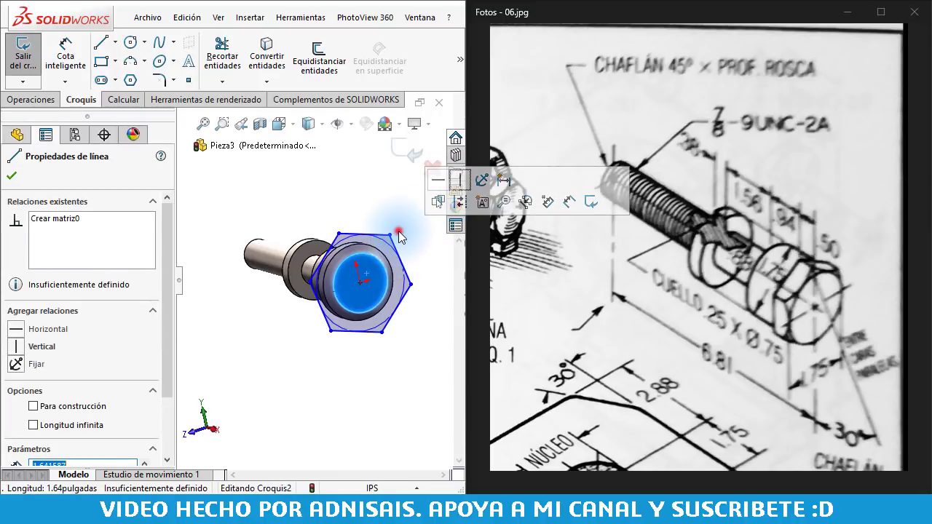
left_click(399, 237)
left_click(400, 251)
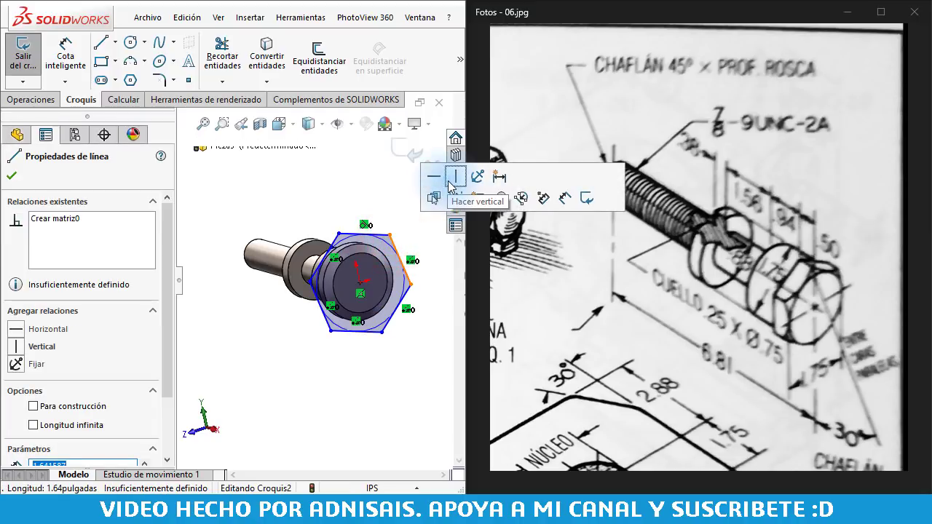
left_click(450, 181)
left_click(381, 201)
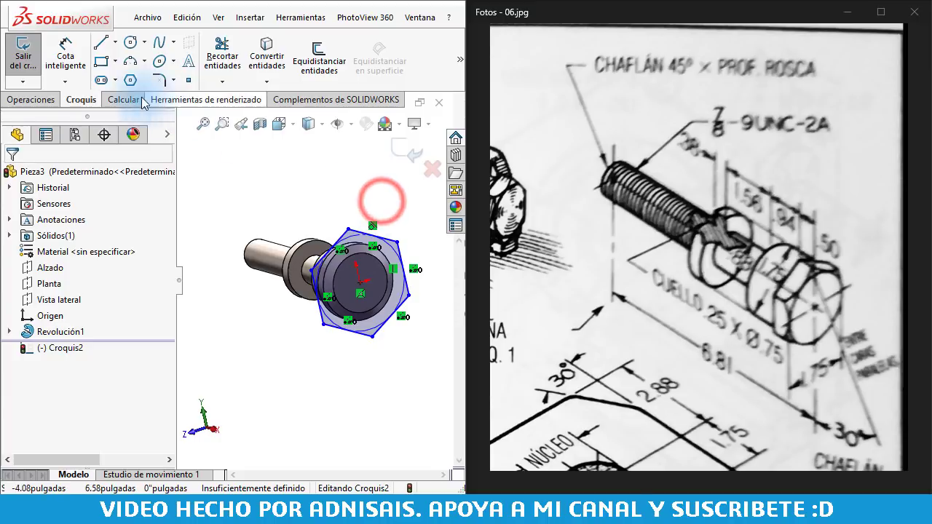
Dimension the hexagon's inscribed circle to Ø1 3/4".
left_click(66, 56)
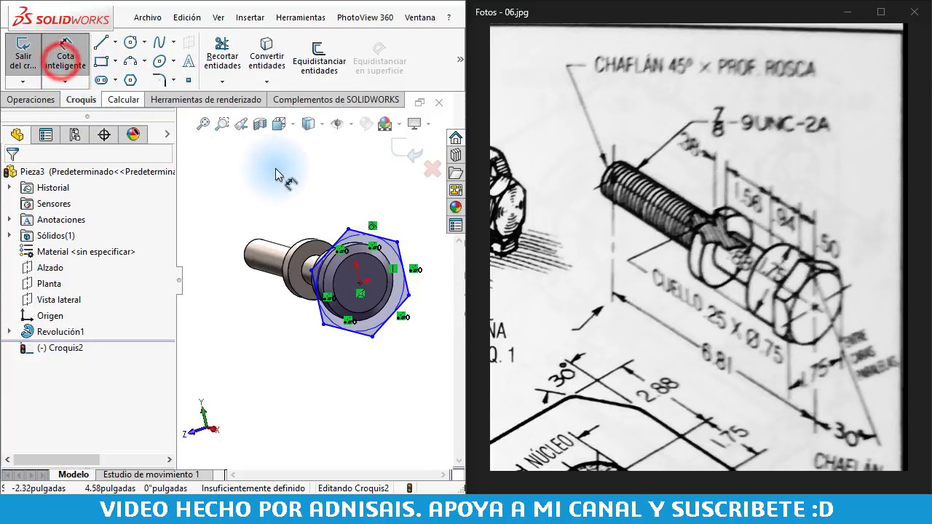
left_click(393, 252)
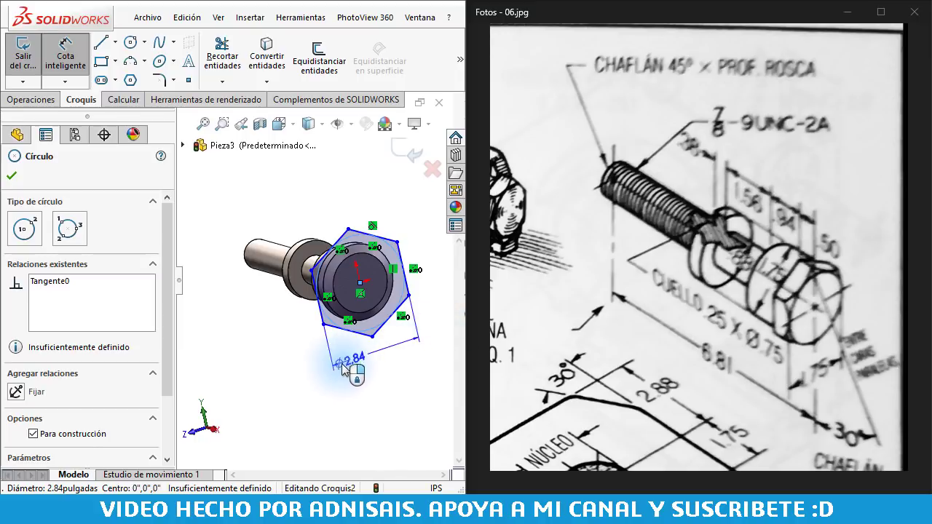
left_click(331, 393)
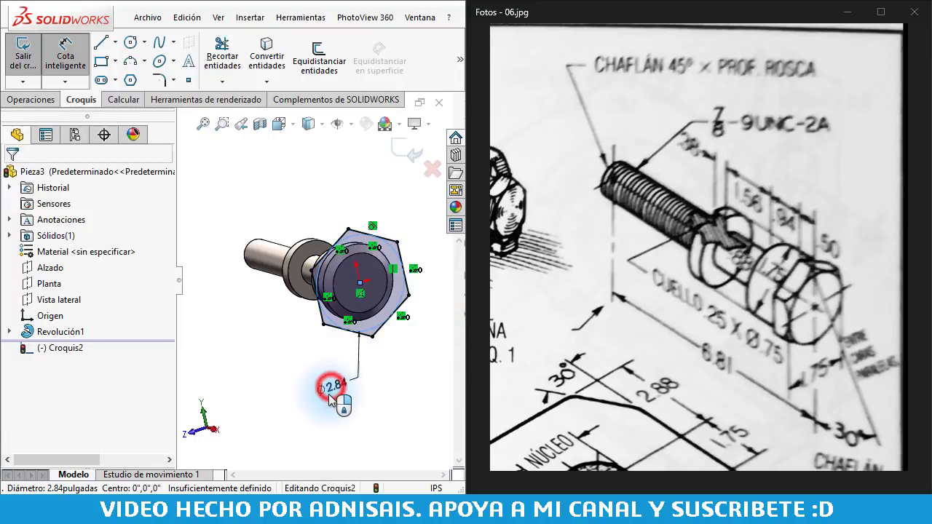
type("1.75")
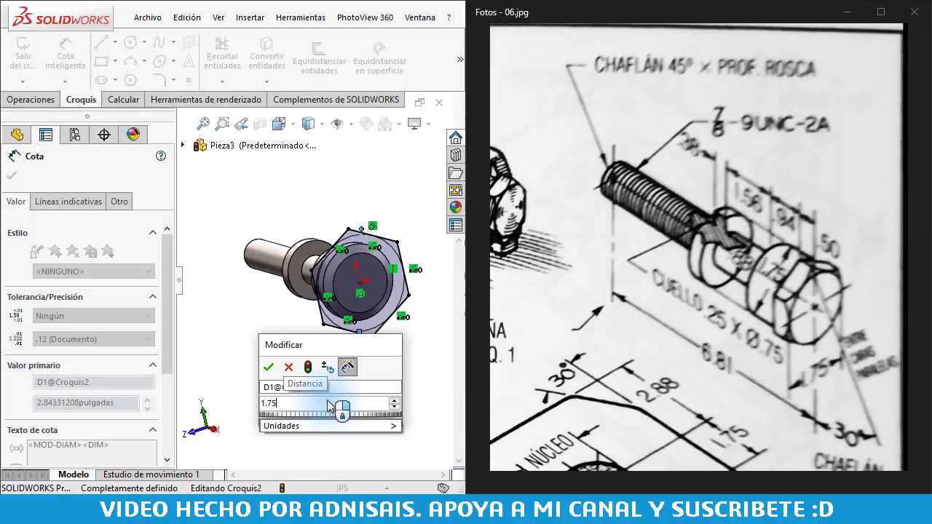
key("Return")
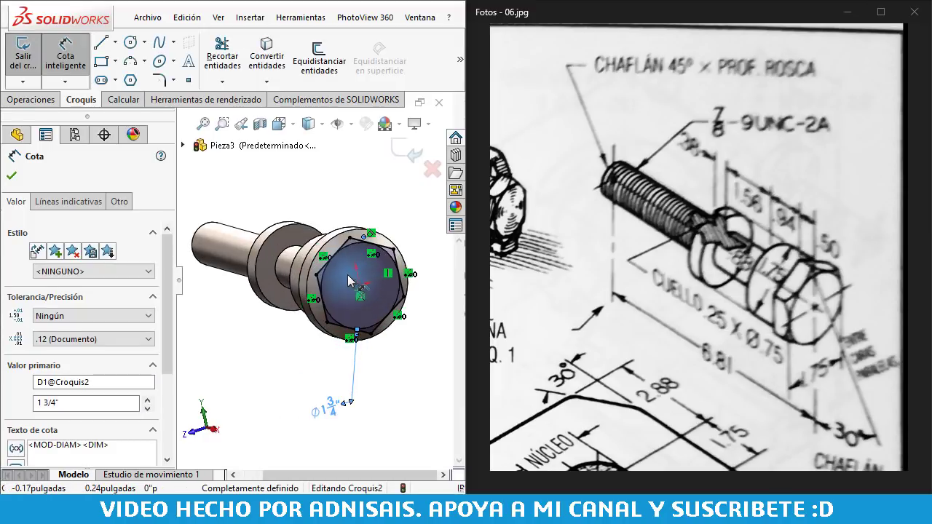
key("Escape")
left_click(30, 100)
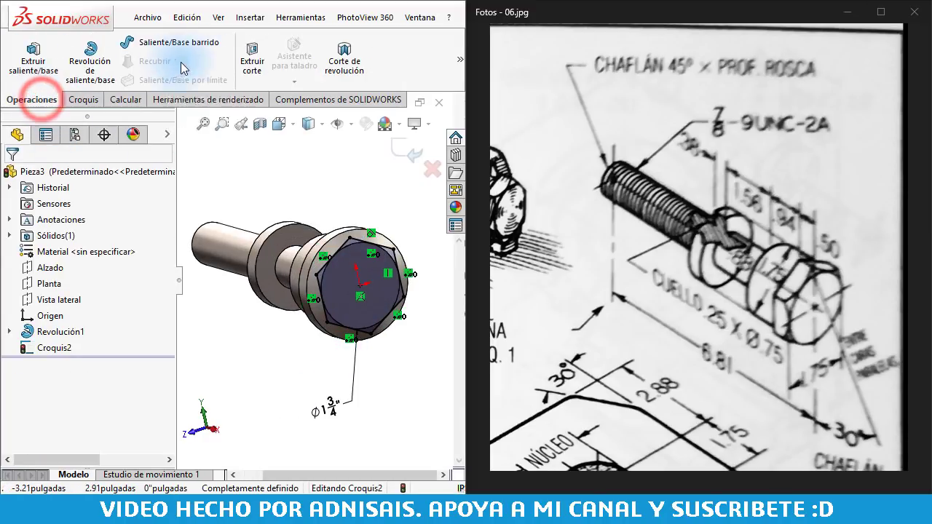
Cut-extrude the hexagon sketch Por todo with the side flipped to trim the head.
left_click(247, 66)
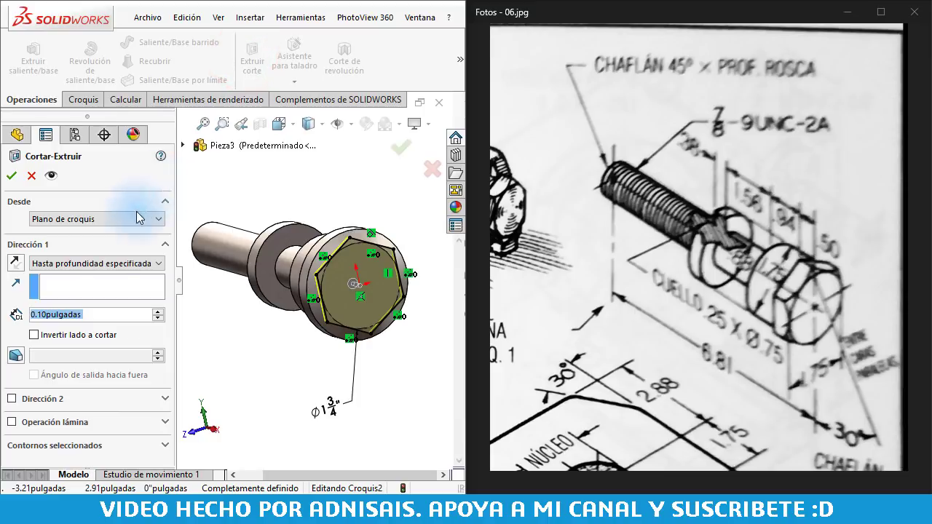
left_click(102, 266)
left_click(99, 284)
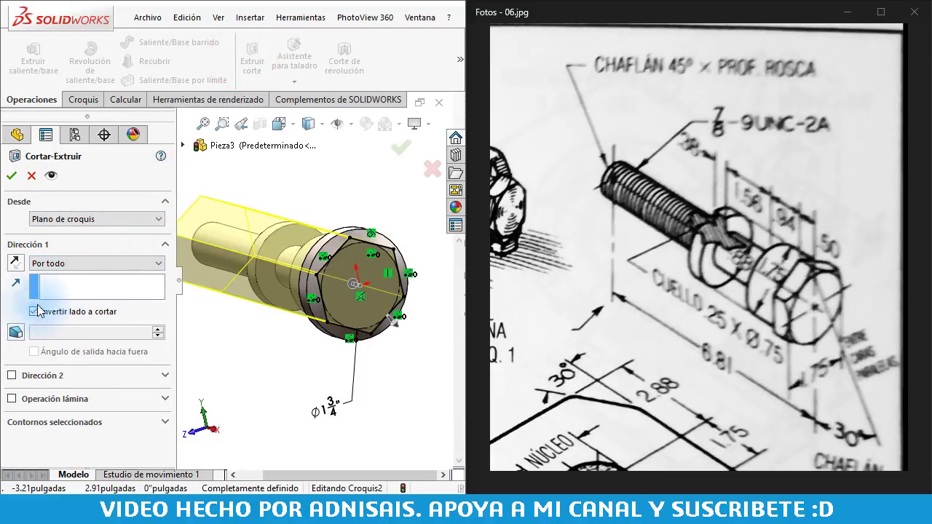
left_click(9, 177)
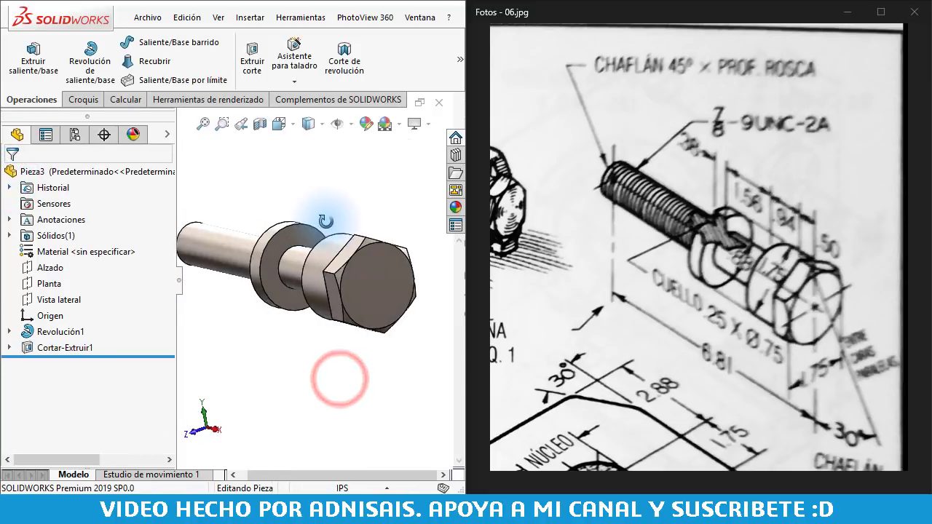
Rotate the bolt to inspect the new hexagonal head from the side.
middle_click_drag(340, 379, 343, 211)
scroll(366, 254, "up", 3)
scroll(366, 254, "down", 3)
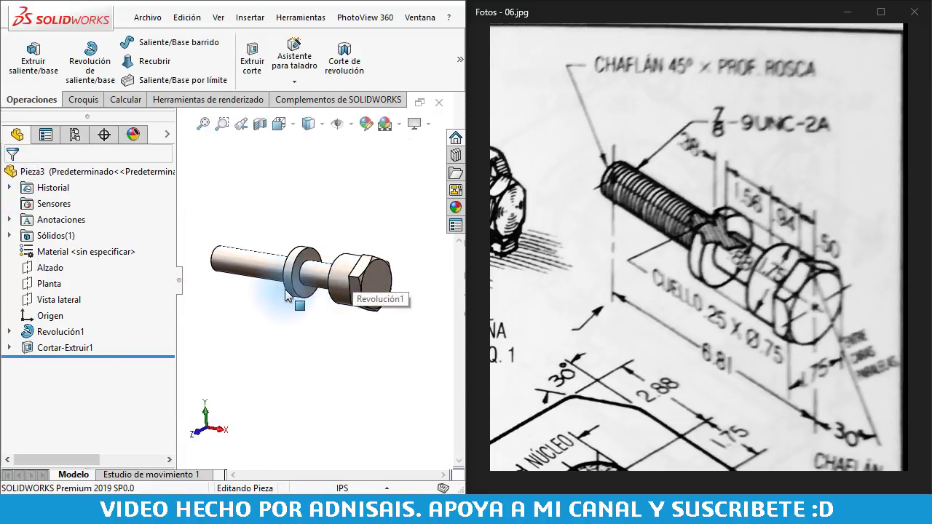
mouse_move(279, 186)
middle_mouse_down()
mouse_move(277, 212)
mouse_move(301, 209)
middle_mouse_up()
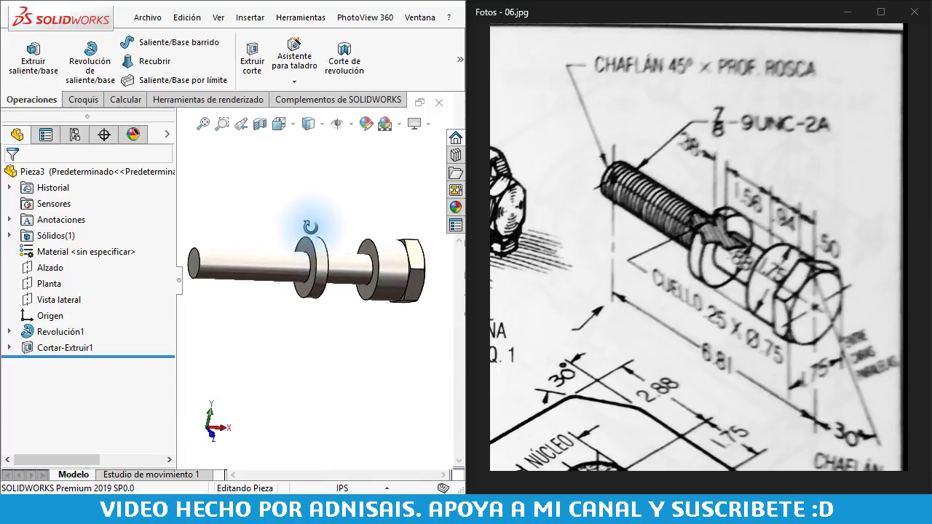
left_click(259, 204)
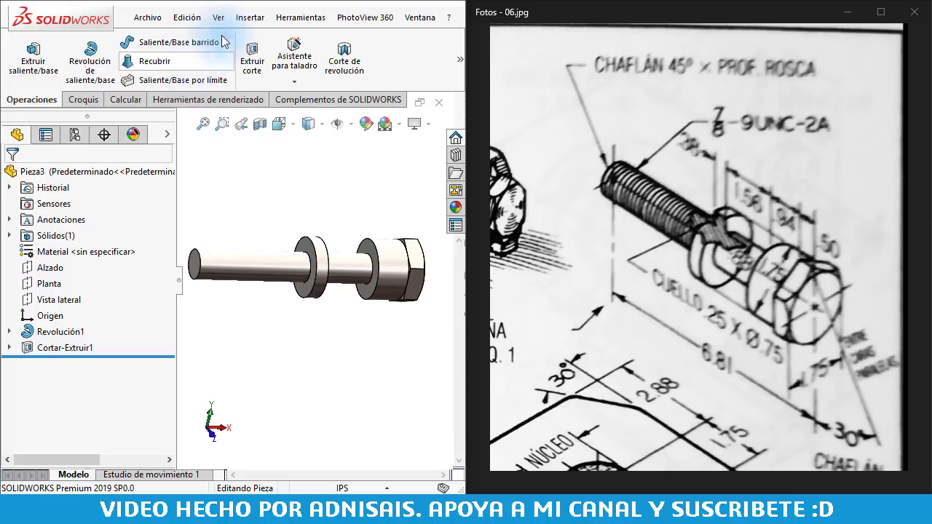
Add a cosmetic thread on the shaft's end edge: Ansi Inch, Roscas Standard, size 7/8-9.
left_click(261, 21)
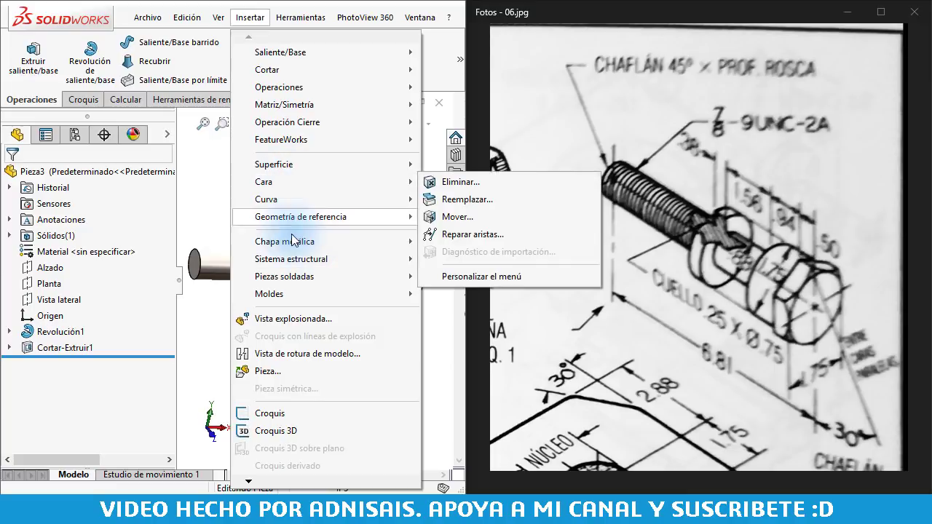
left_click(295, 484)
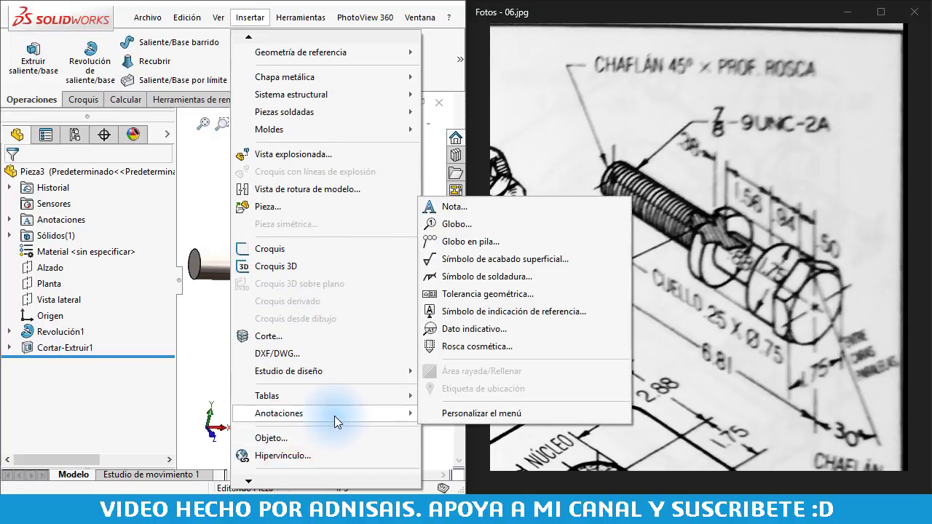
mouse_move(279, 413)
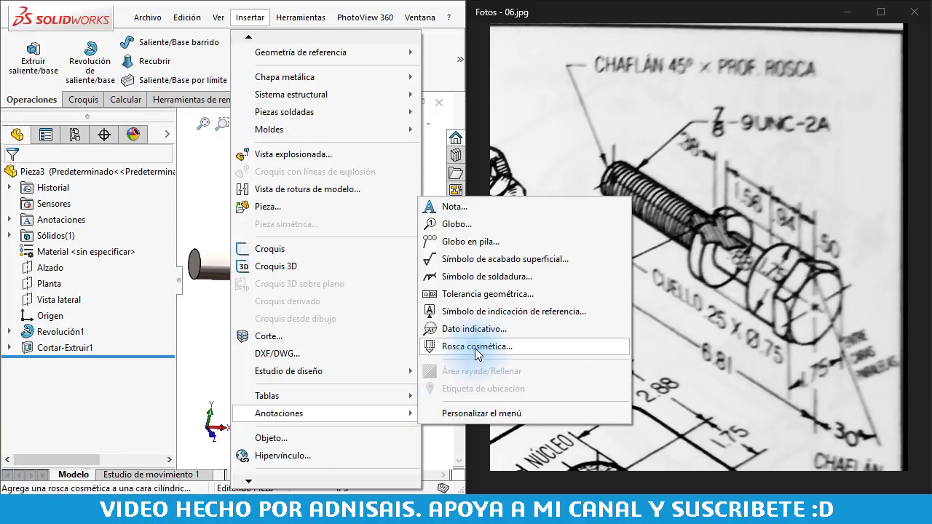
left_click(477, 347)
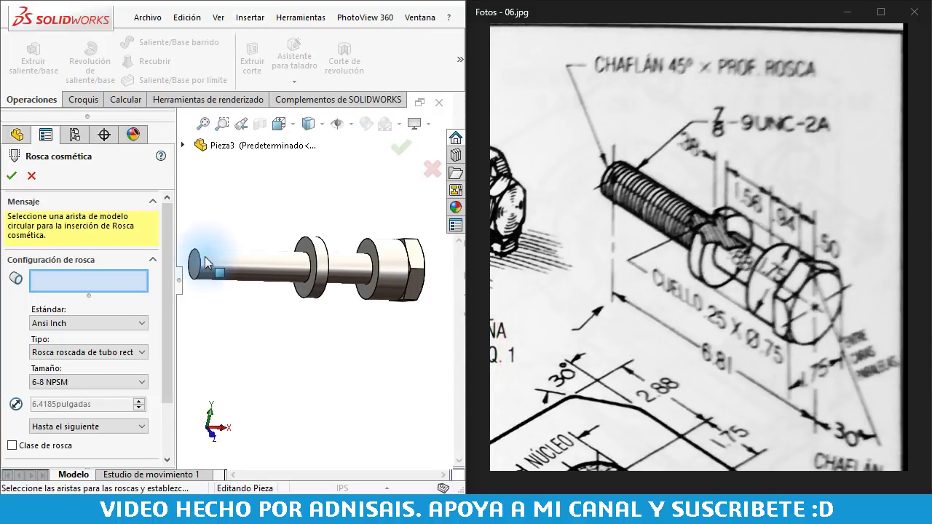
left_click(198, 257)
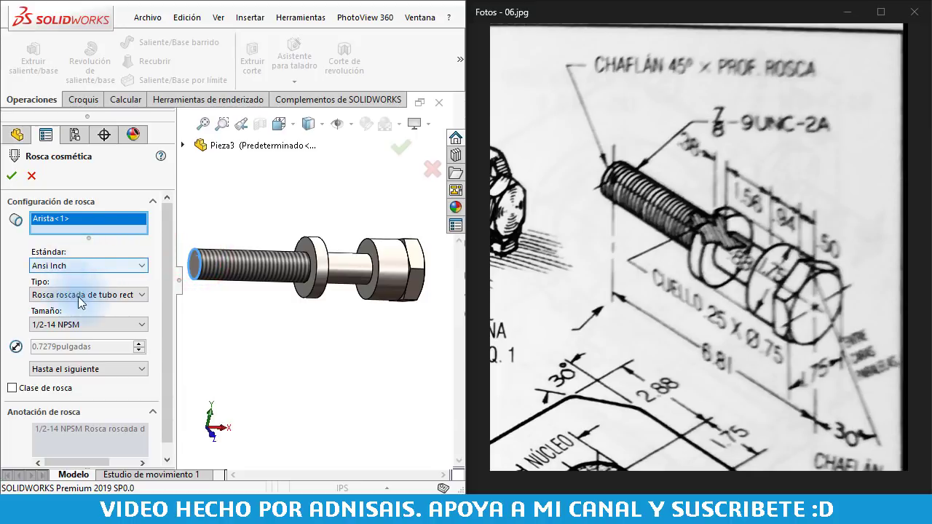
left_click(96, 323)
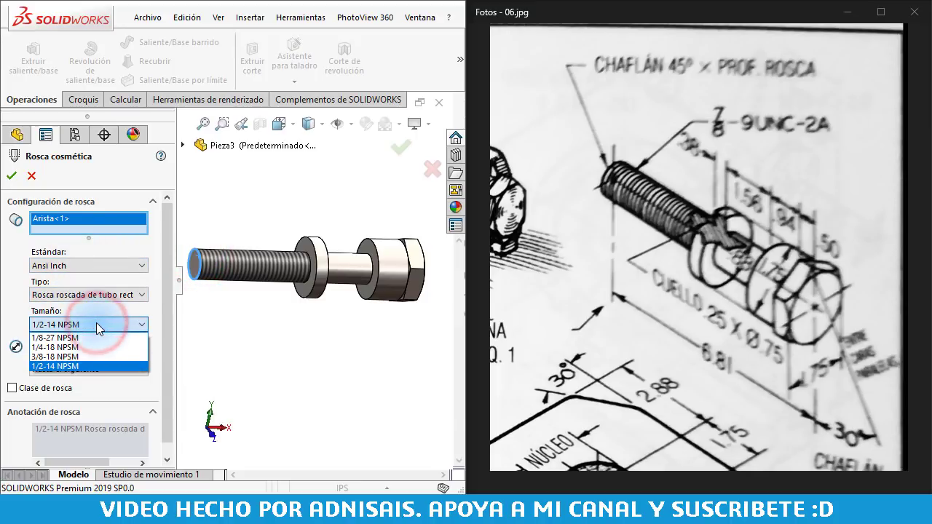
left_click(25, 320)
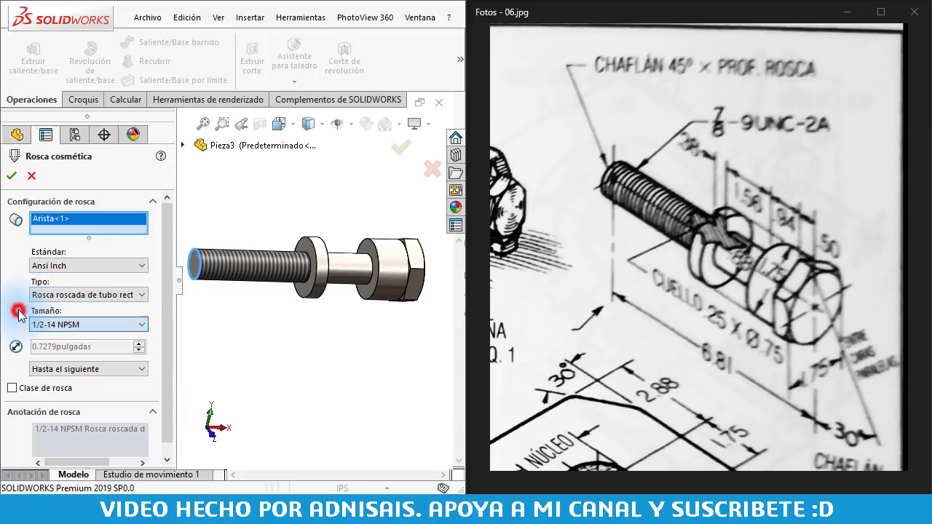
left_click(128, 295)
left_click(129, 317)
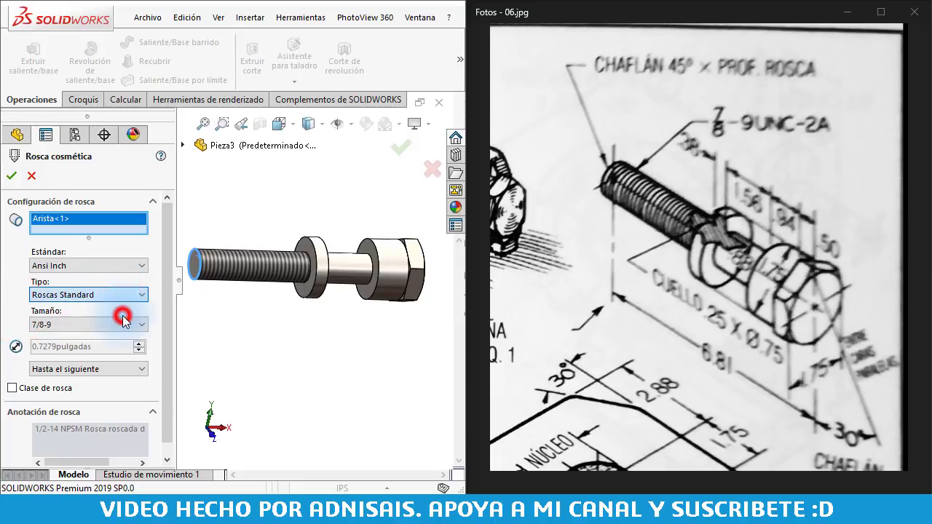
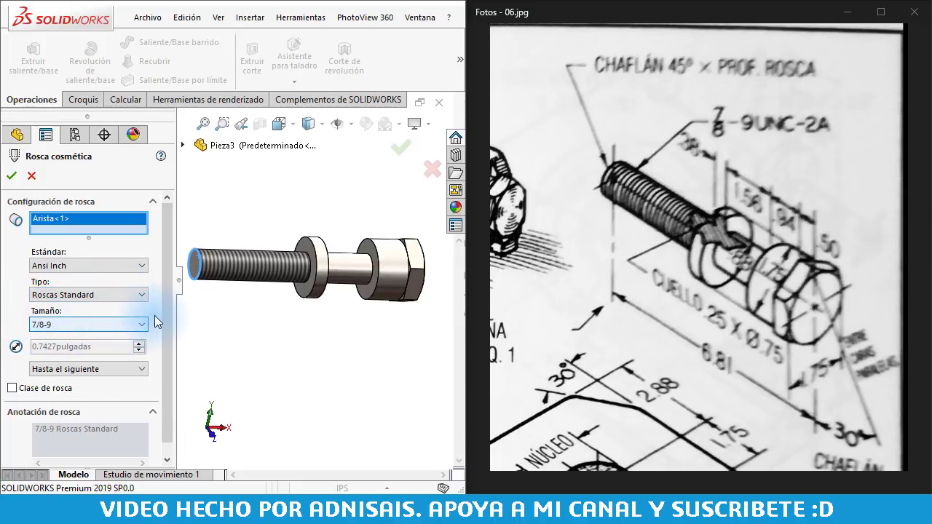
Accept the 7/8-9 cosmetic thread on the bolt shank and zoom in to check its threaded end.
left_click(11, 177)
left_click(258, 332)
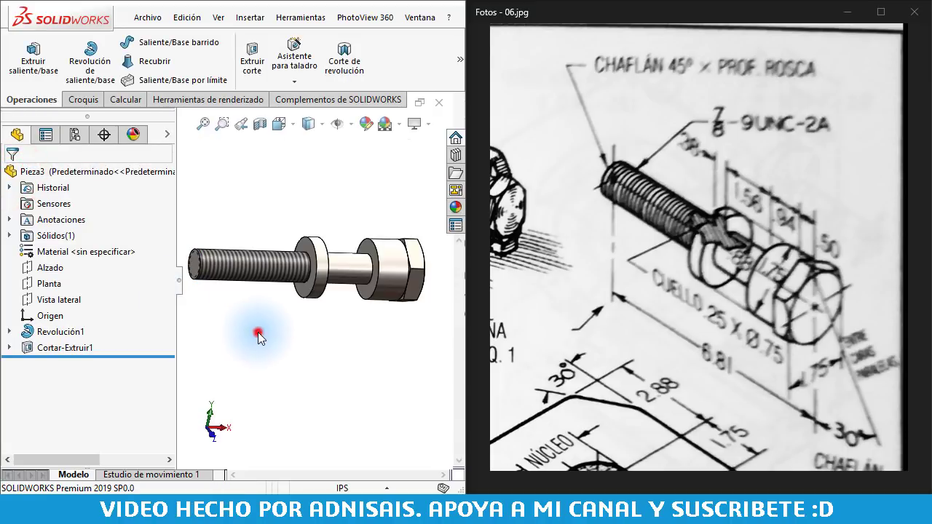
scroll(239, 268, "down", 1)
scroll(298, 264, "down", 2)
scroll(303, 273, "down", 2)
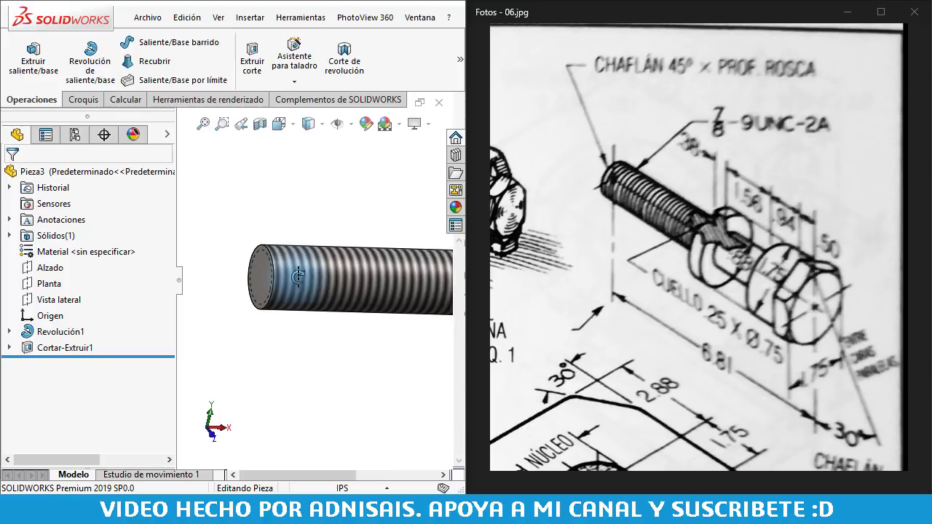
scroll(304, 280, "down", 2)
left_click(254, 249)
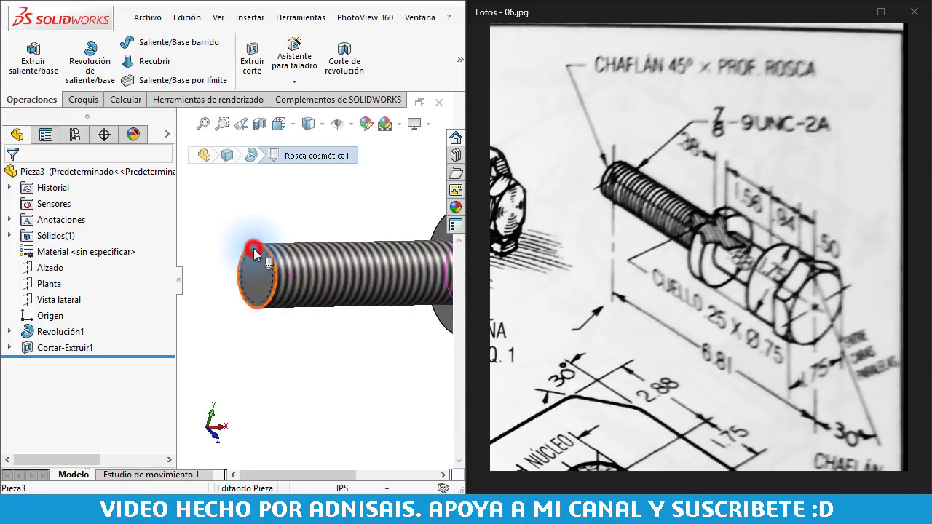
left_click(401, 383)
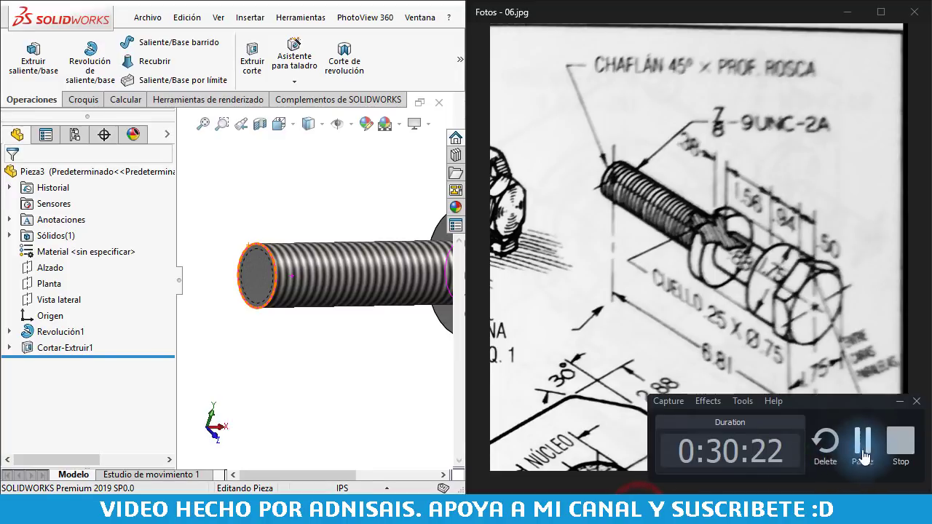
left_click(864, 446)
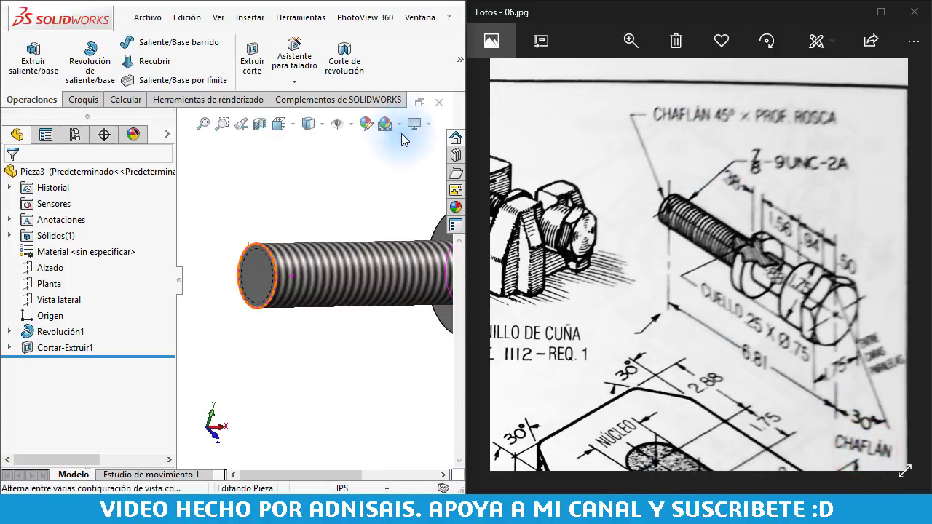
Start a chamfer feature and set its angle to 45°.
left_click(287, 191)
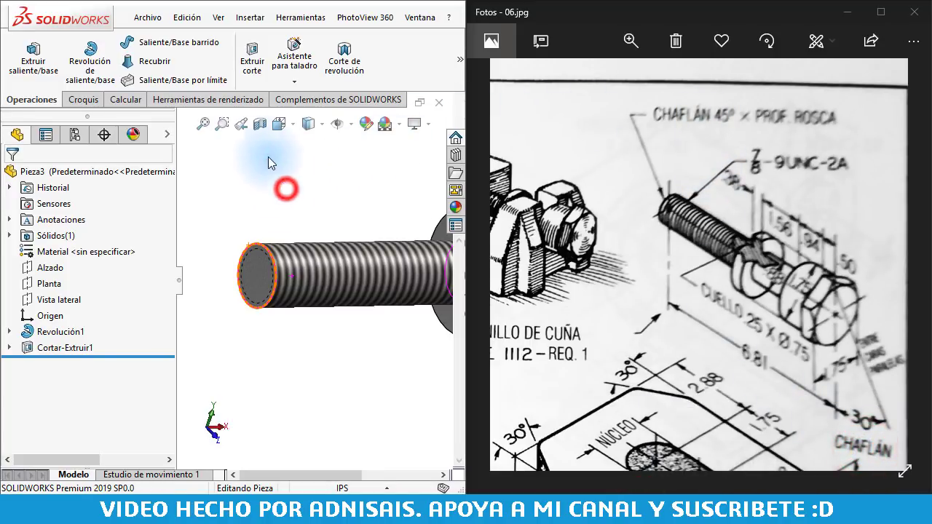
left_click(455, 66)
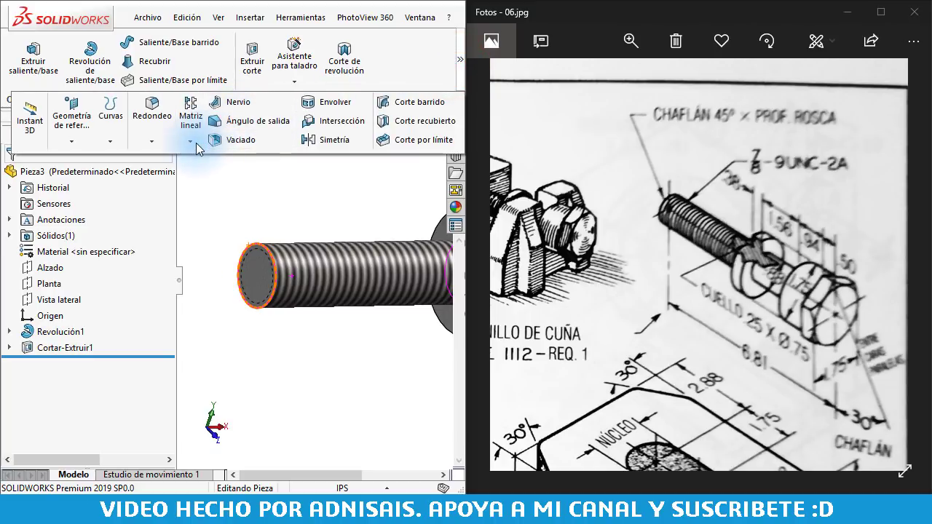
left_click(151, 141)
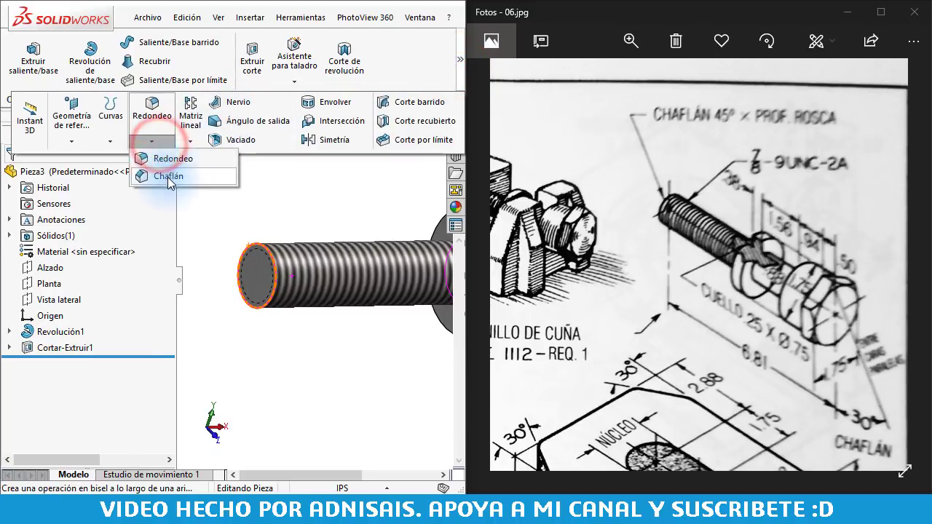
left_click(168, 178)
left_click_drag(166, 208, 166, 291)
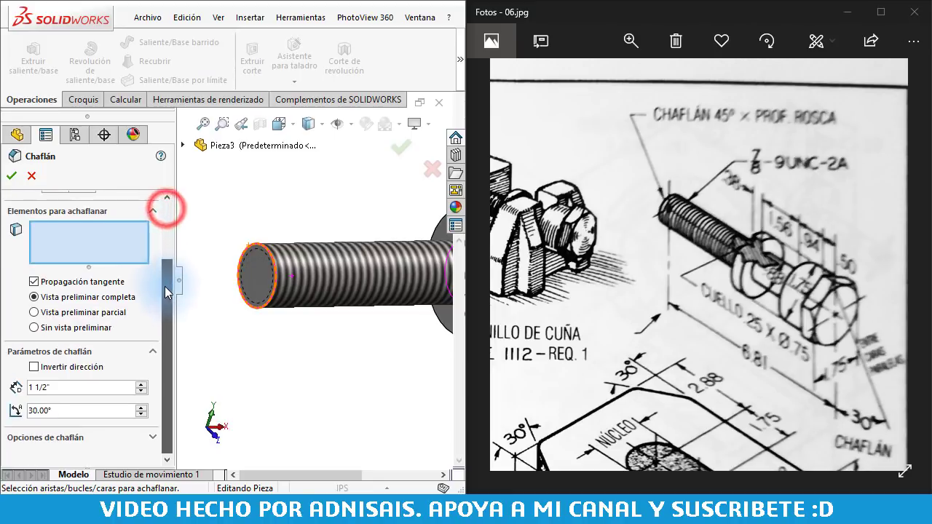
left_click_drag(82, 387, 34, 393)
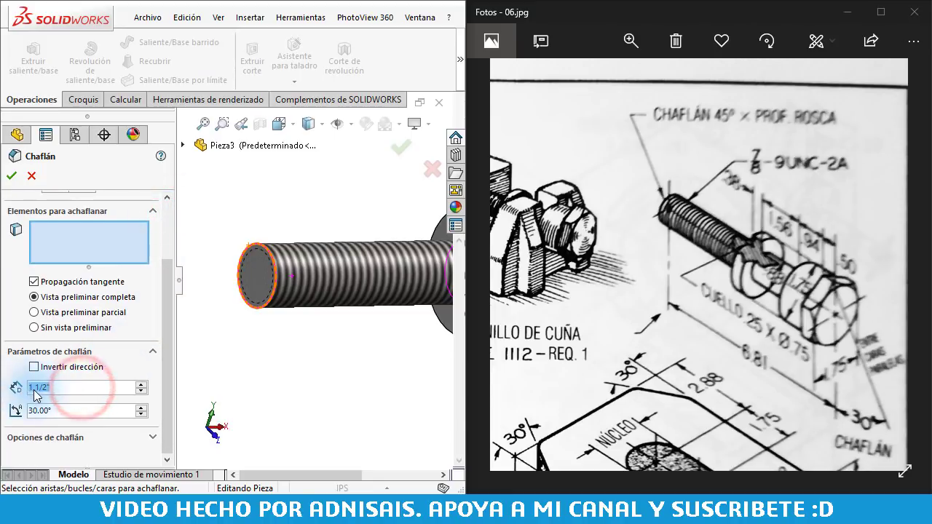
type("1")
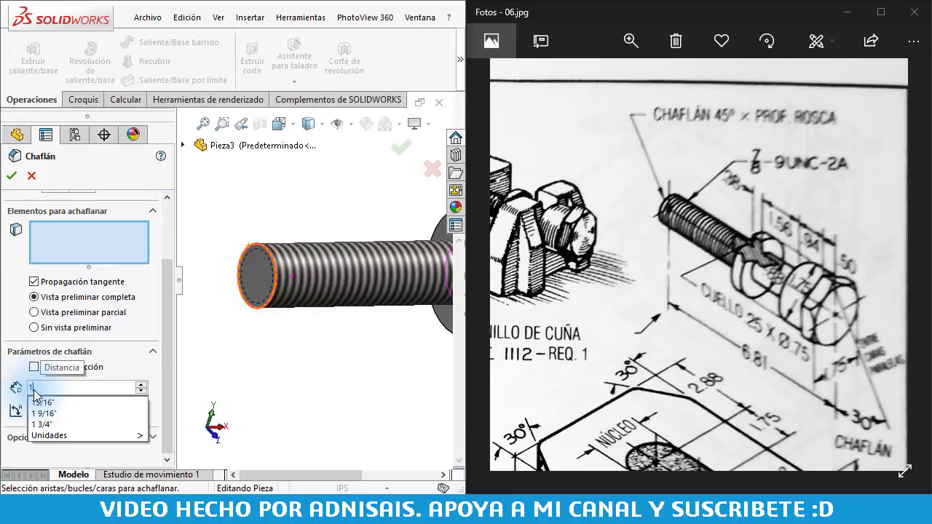
type("/8\"")
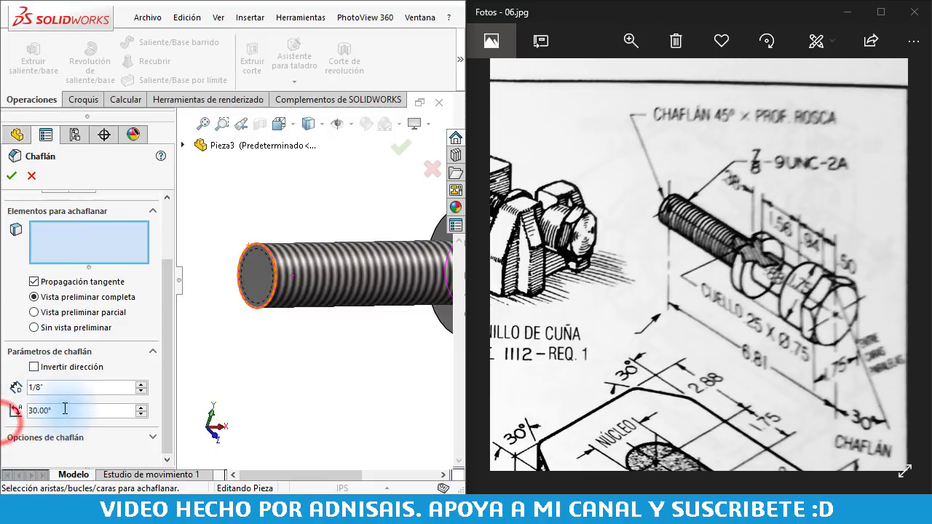
left_click_drag(63, 408, 14, 413)
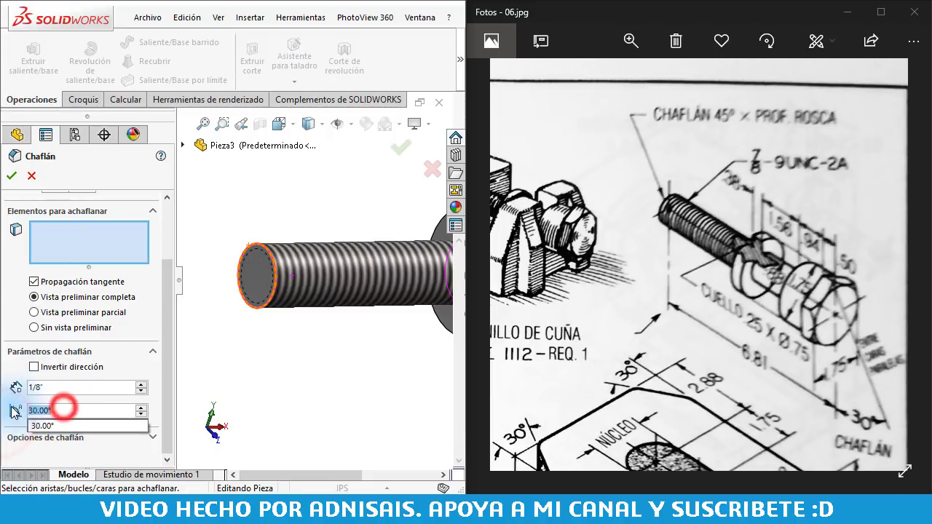
type("45")
left_click(44, 426)
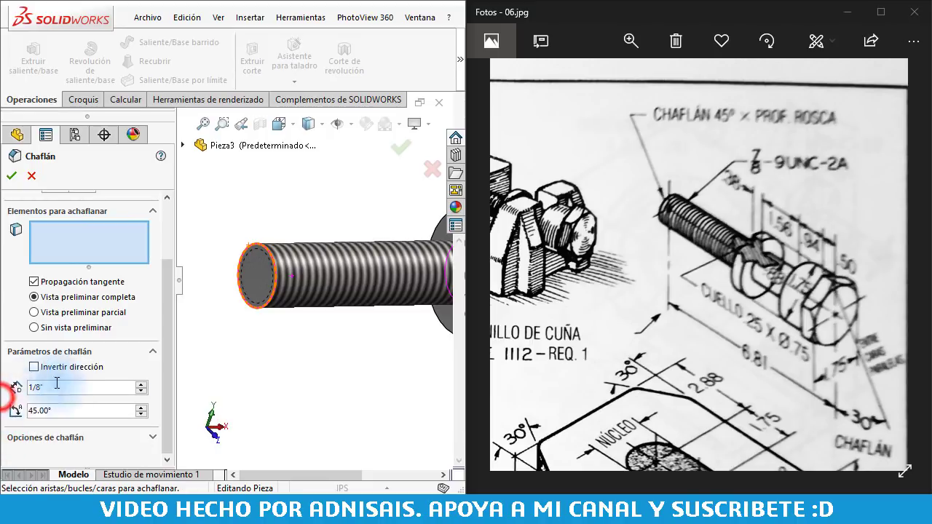
Chamfer the bolt's threaded end edge with a 1/16" distance and apply it as Chaflán1.
left_click(269, 256)
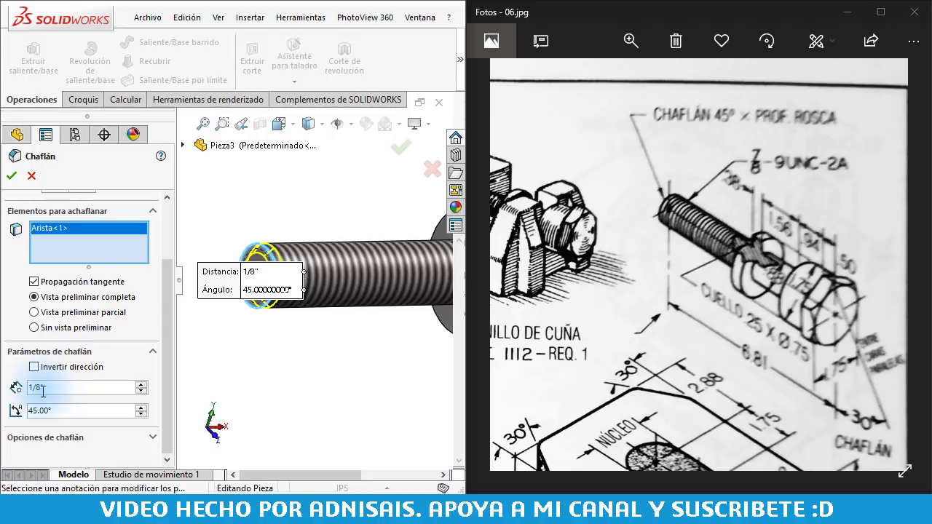
double_click(40, 390)
type("1/")
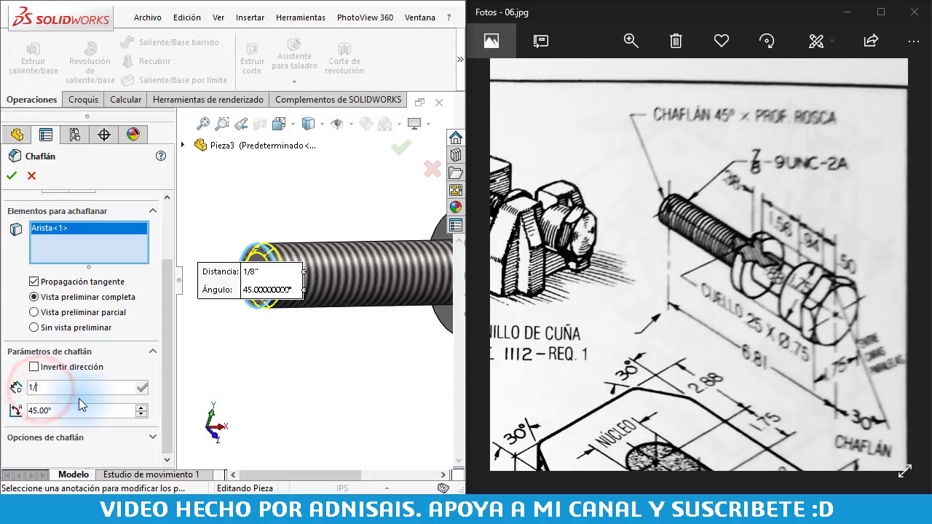
type("16")
key("Return")
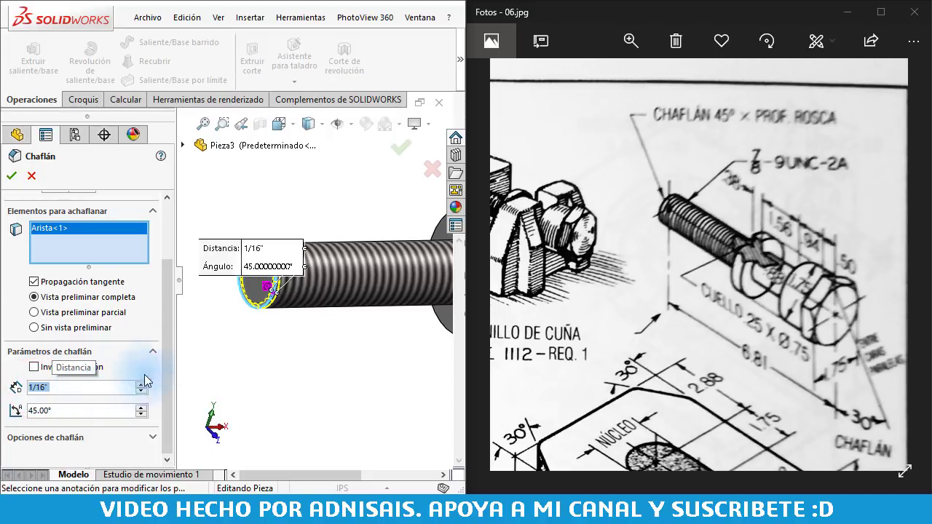
left_click(284, 361)
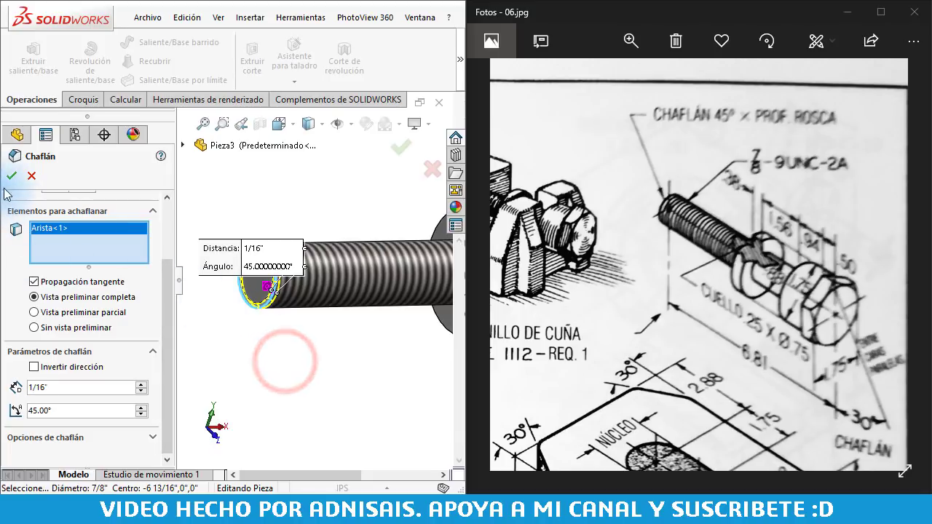
left_click(218, 251)
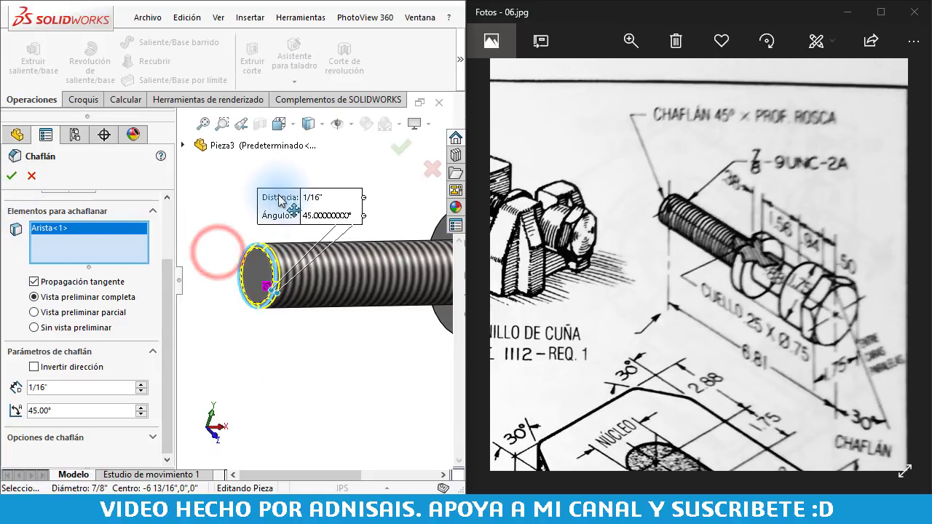
left_click(14, 177)
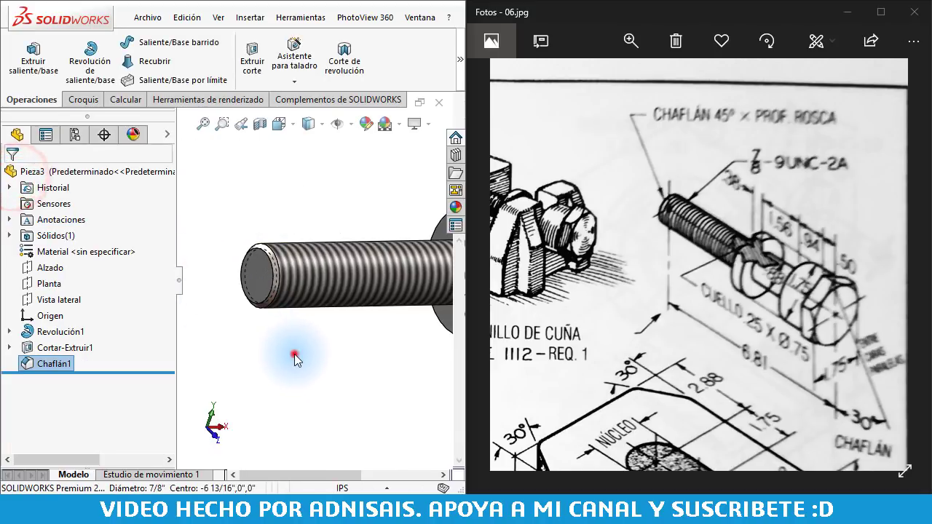
left_click(294, 354)
scroll(379, 287, "up", 6)
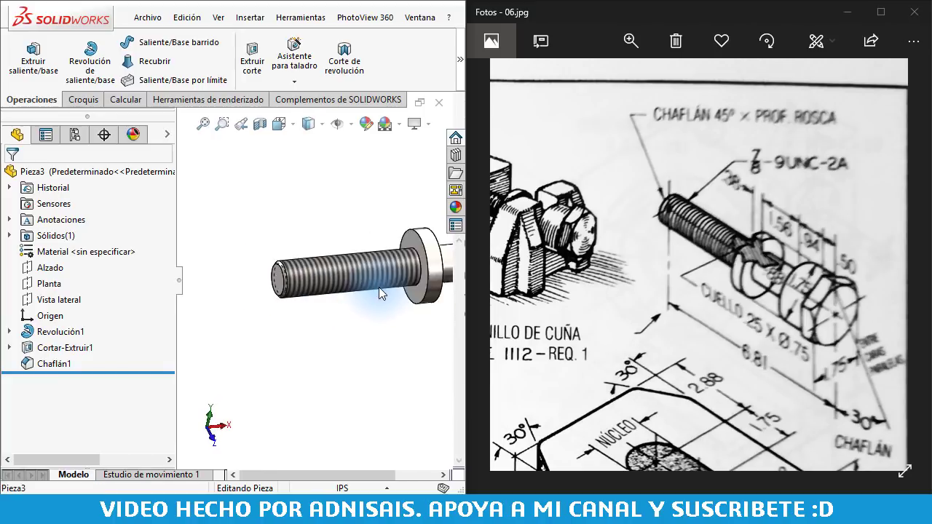
mouse_move(399, 270)
middle_mouse_down()
mouse_move(386, 255)
mouse_move(333, 240)
mouse_move(323, 262)
mouse_move(372, 233)
middle_mouse_up()
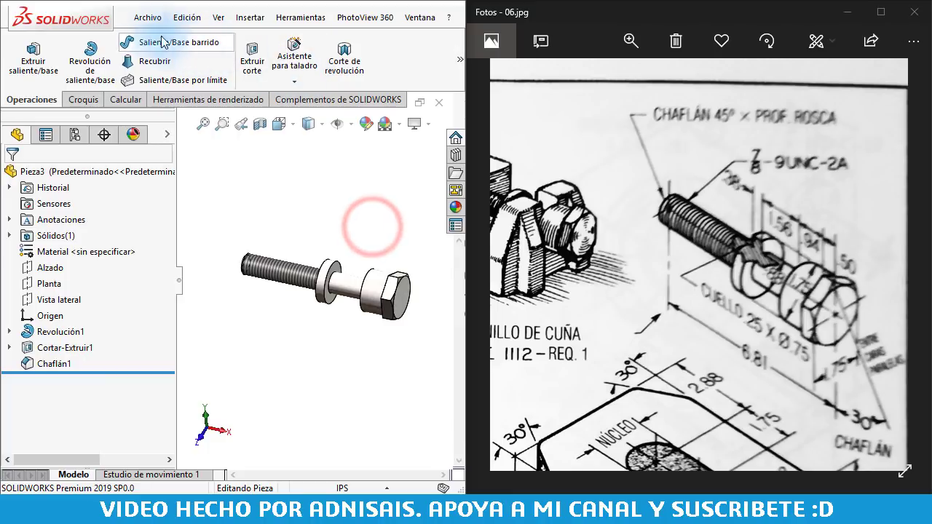
left_click(147, 17)
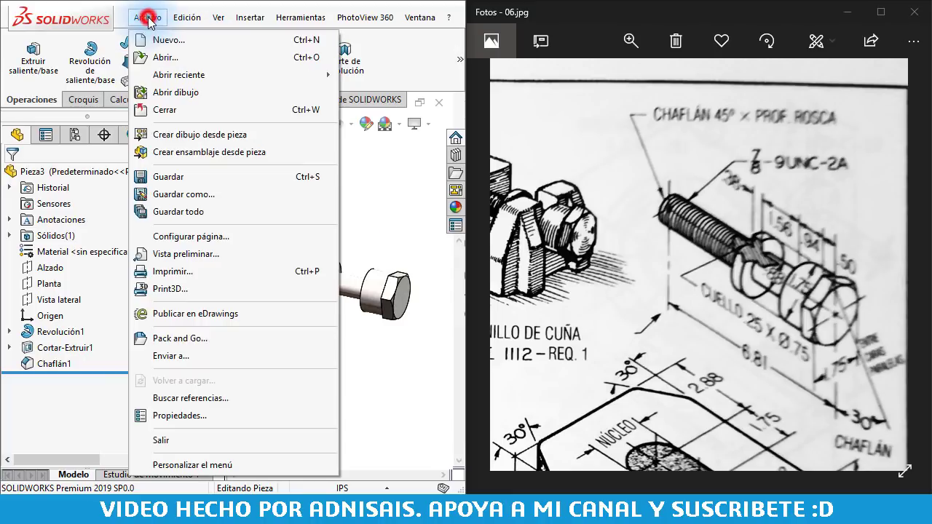
left_click(178, 178)
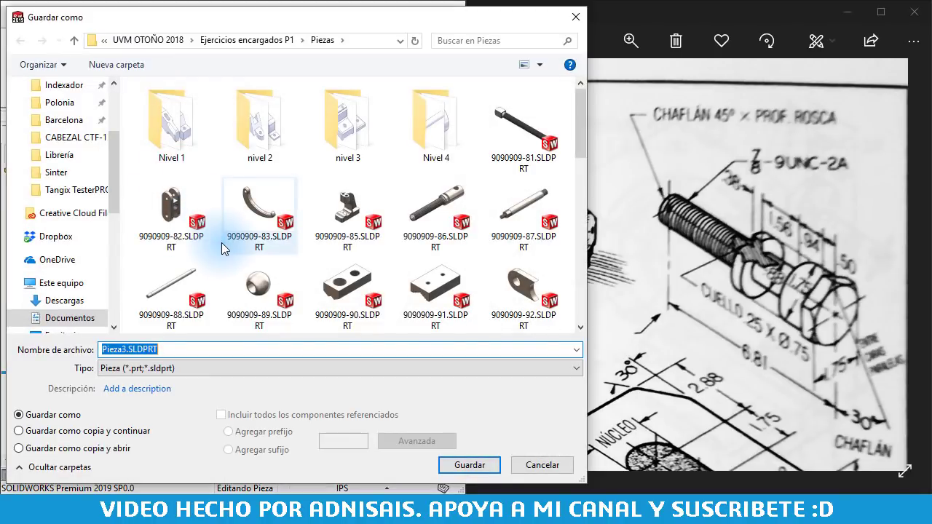
type("909090")
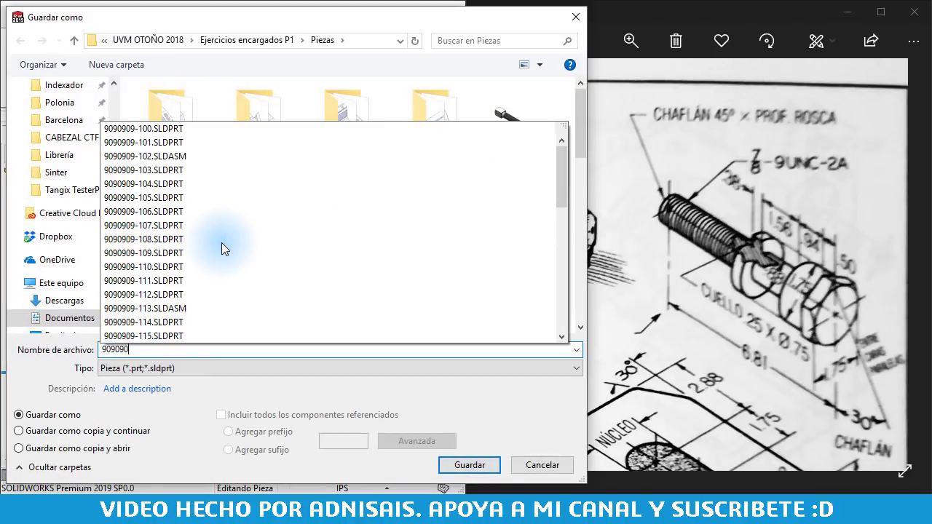
type("9-1")
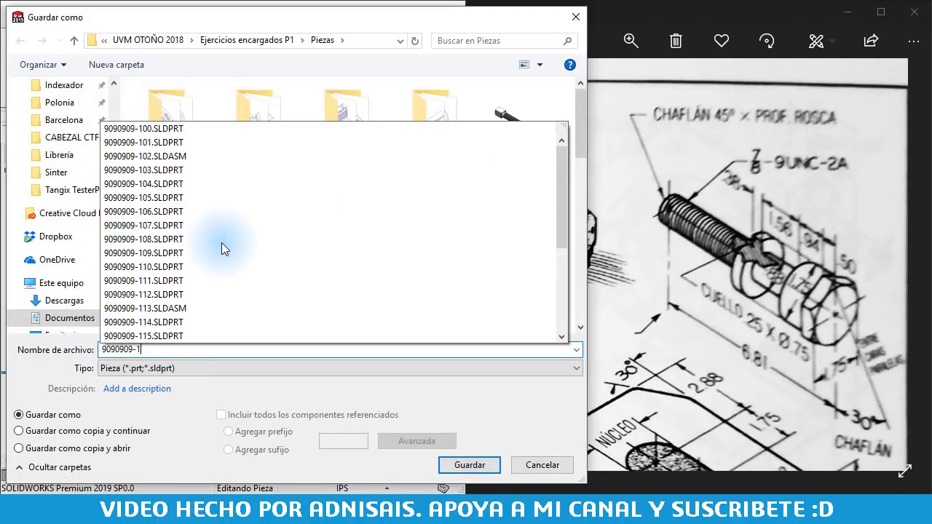
type("2")
type("6")
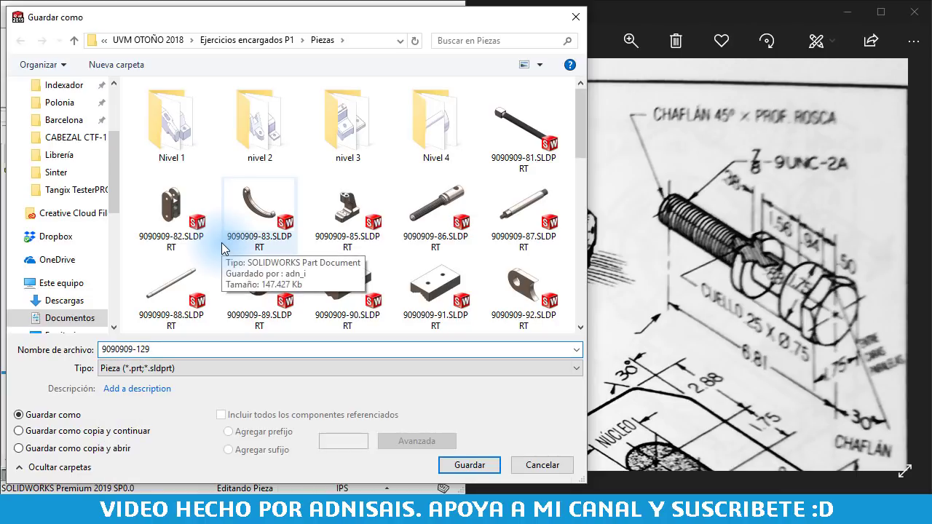
key("Return")
left_click(230, 222)
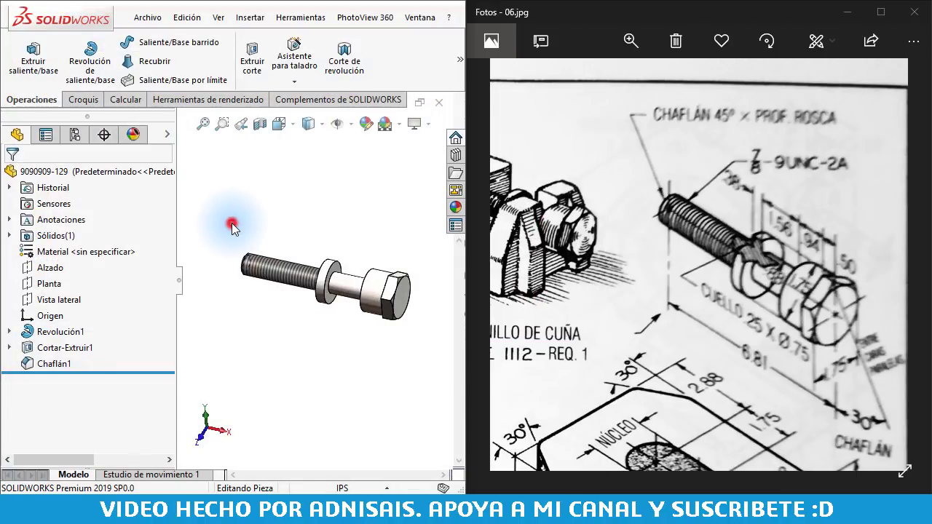
left_click(148, 22)
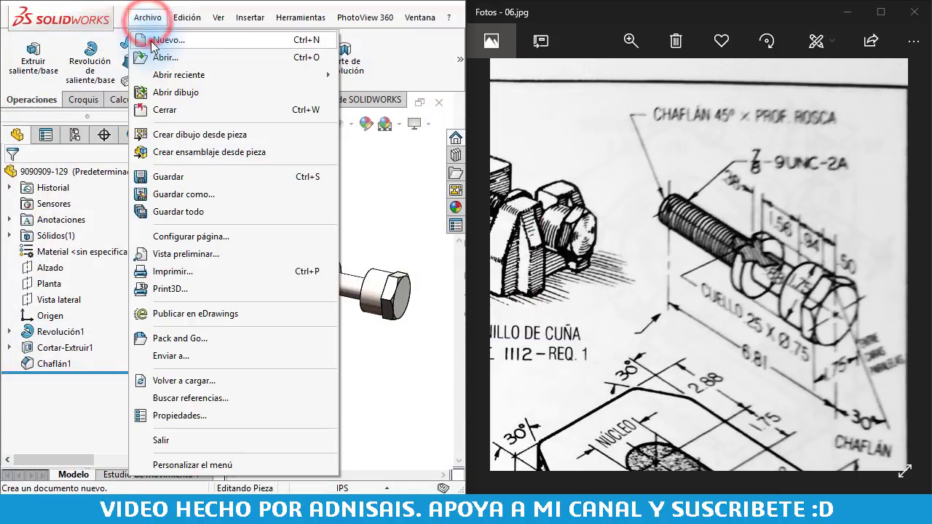
left_click(154, 38)
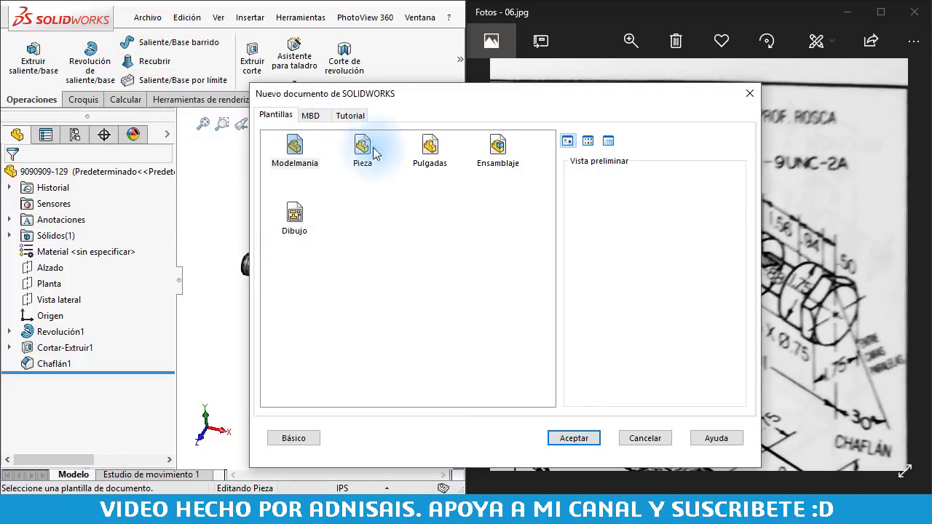
double_click(488, 149)
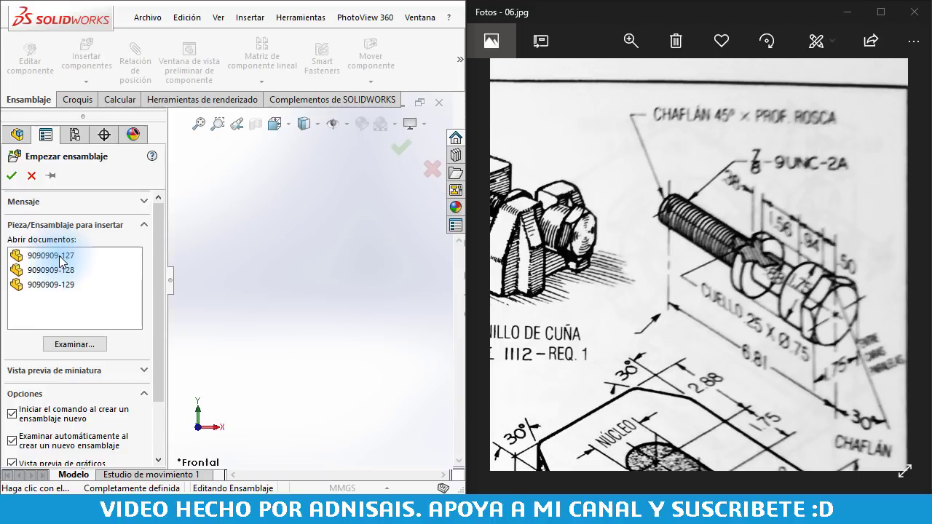
left_click(58, 256)
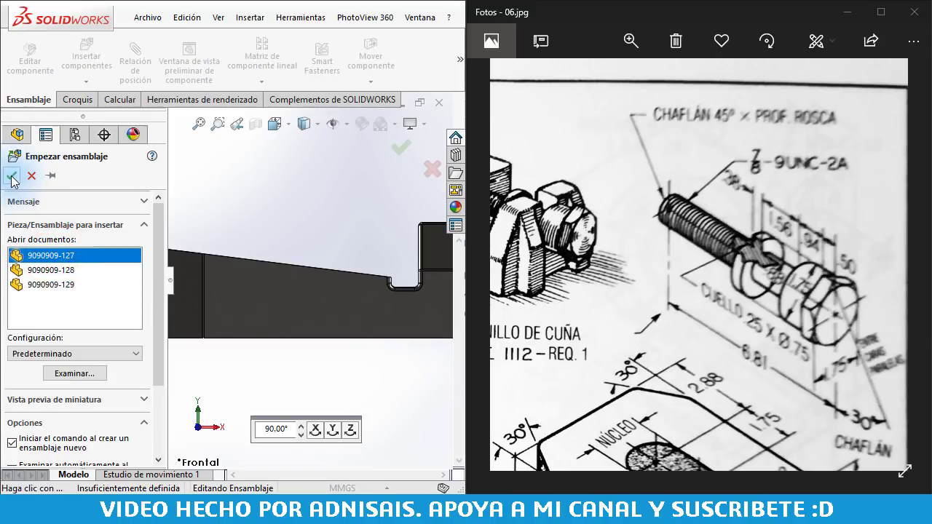
left_click(11, 177)
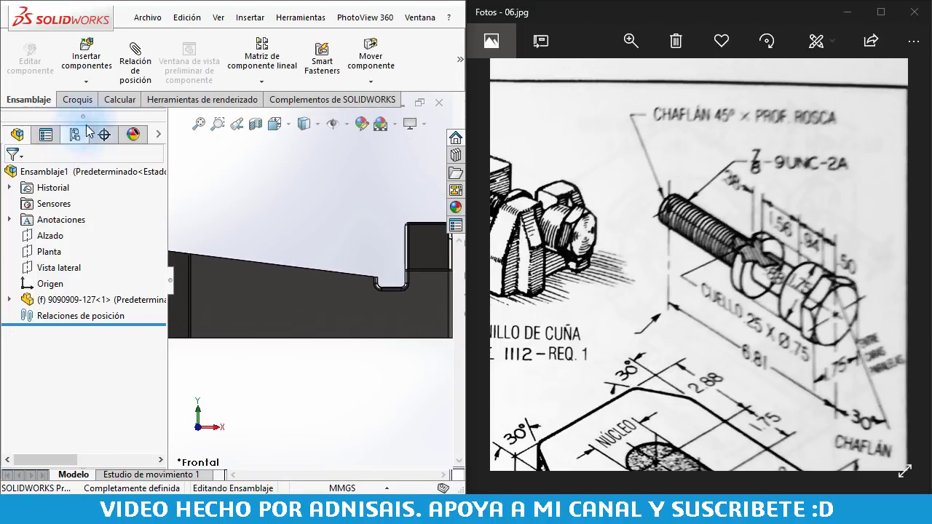
left_click(87, 64)
left_click(56, 274)
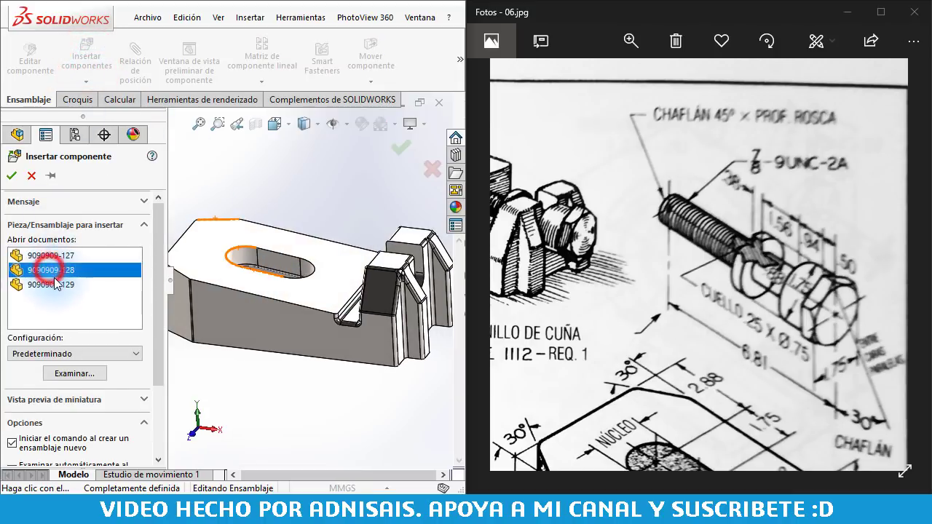
left_click(62, 289, "ctrl")
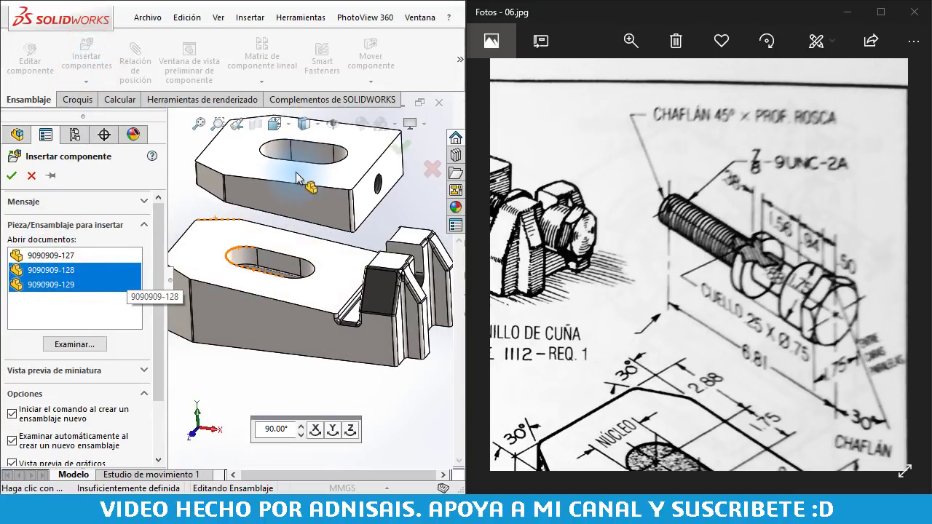
left_click(284, 161)
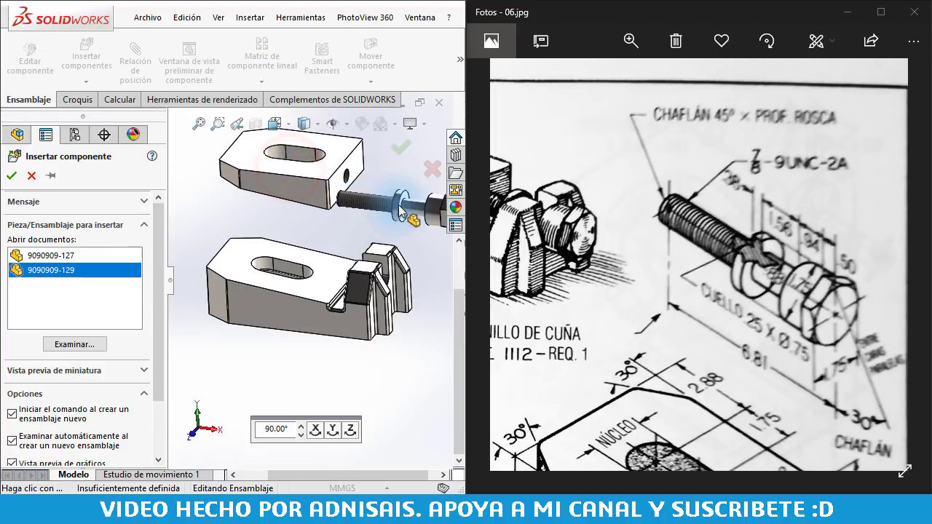
left_click(418, 206)
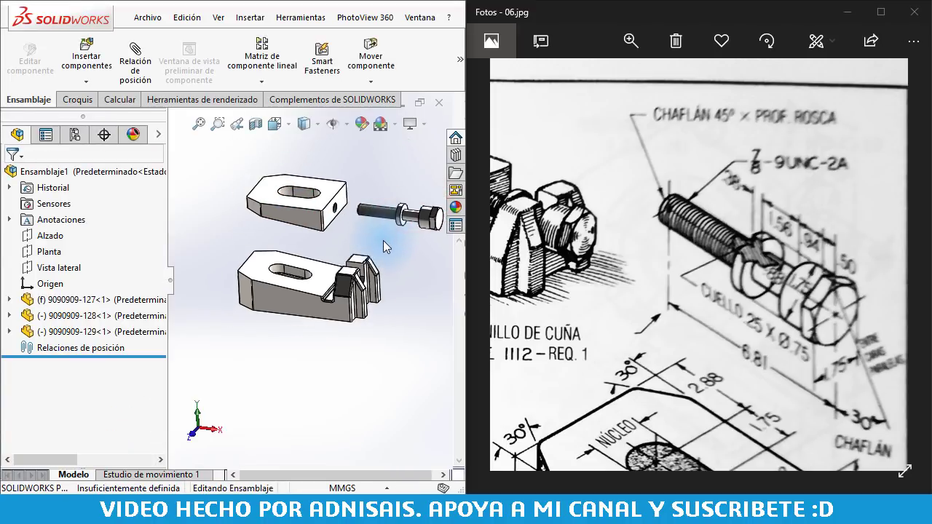
middle_click_drag(303, 236, 250, 232)
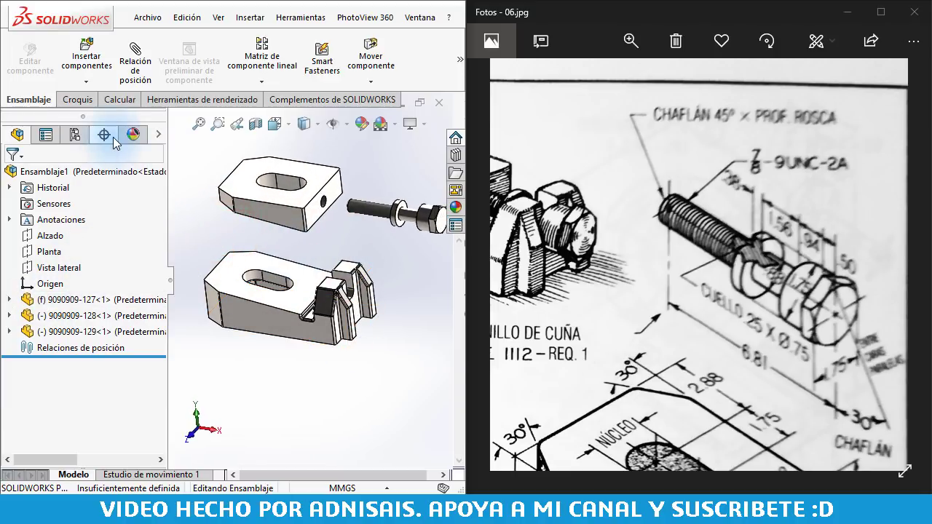
scroll(264, 215, "up", 3)
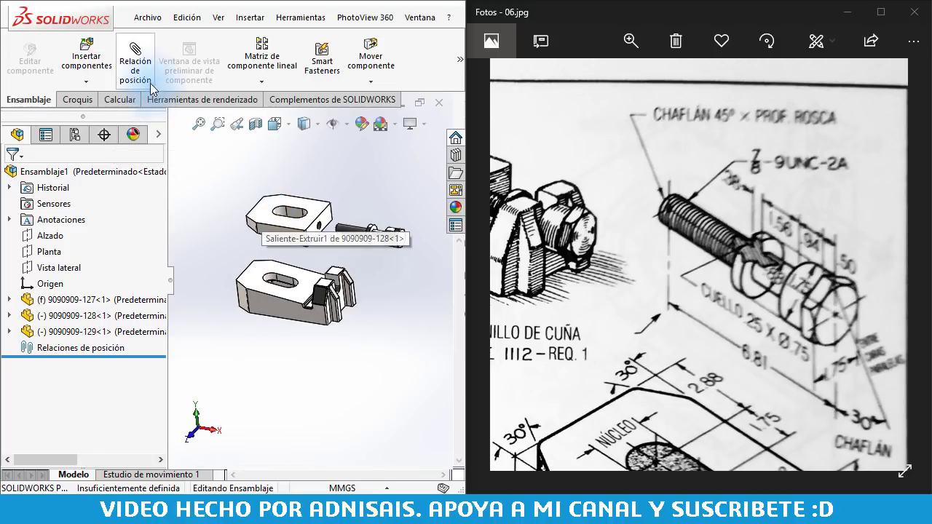
Add two coincident mates between wedge block faces and base faces.
left_click(135, 64)
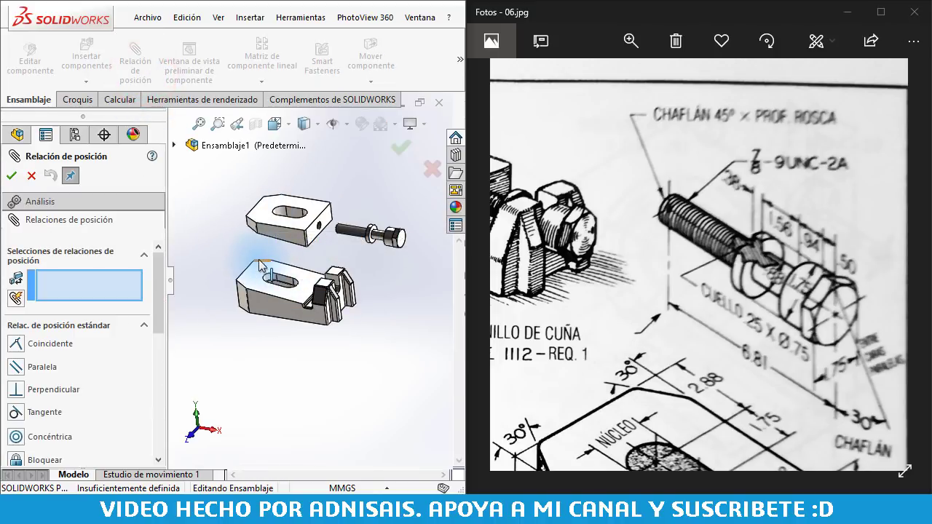
scroll(260, 264, "down", 2)
left_click(306, 232)
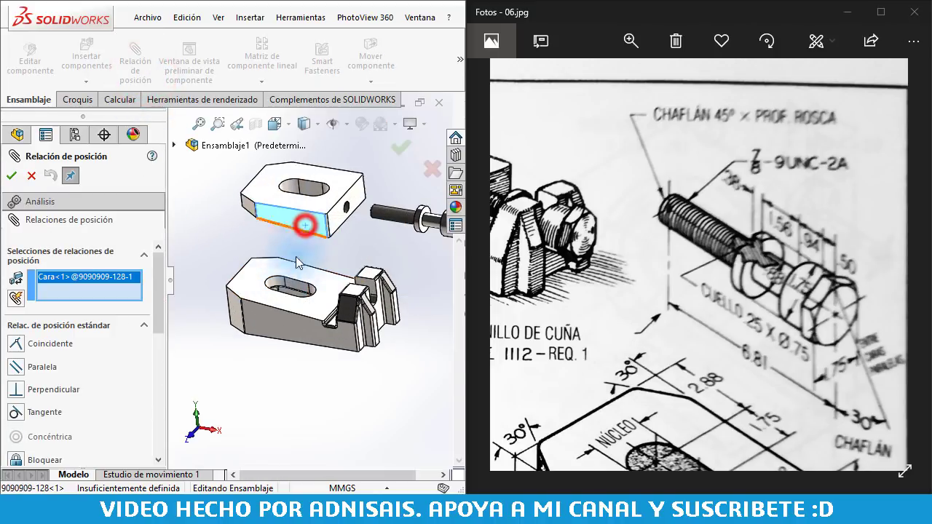
left_click(264, 322)
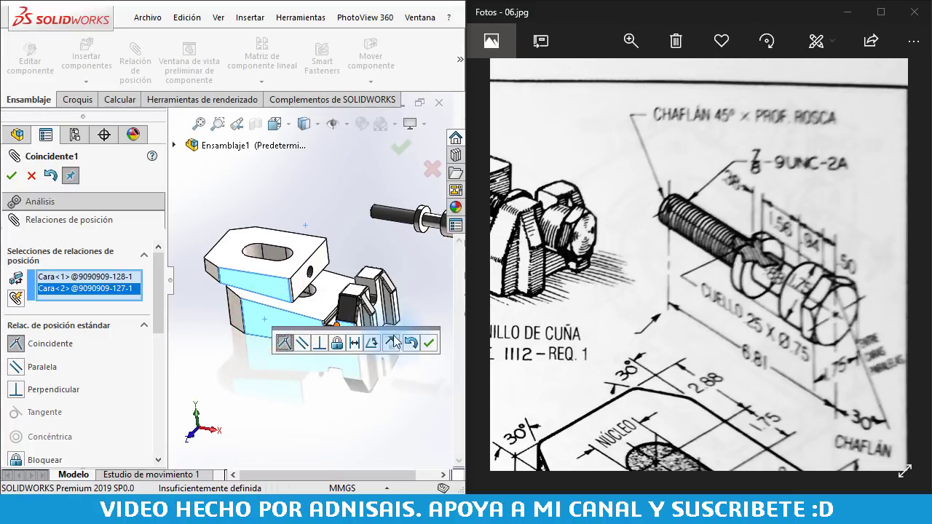
left_click(430, 345)
left_click(324, 307)
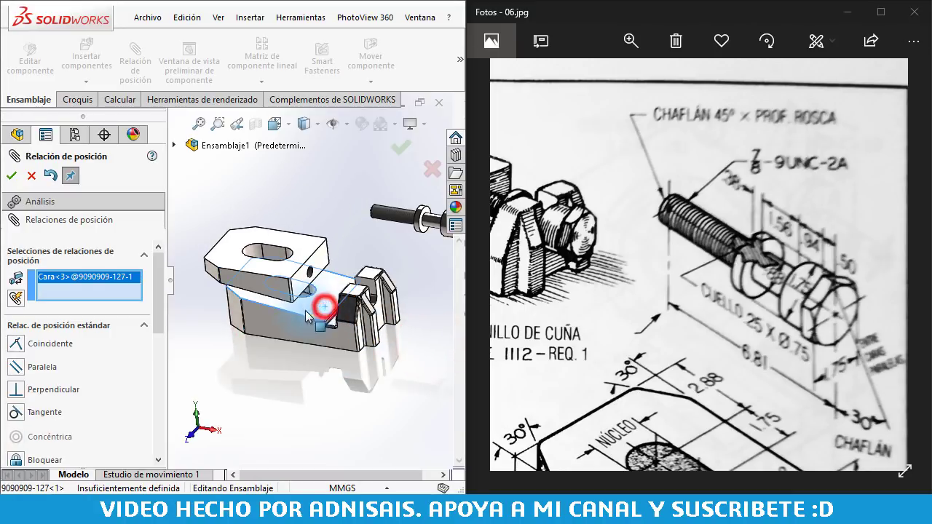
middle_click_drag(325, 306, 300, 281)
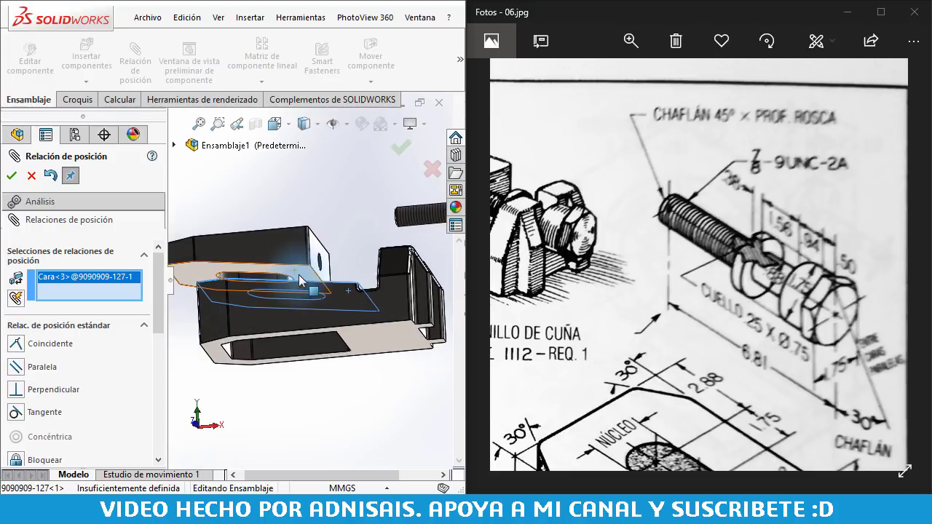
left_click(299, 275)
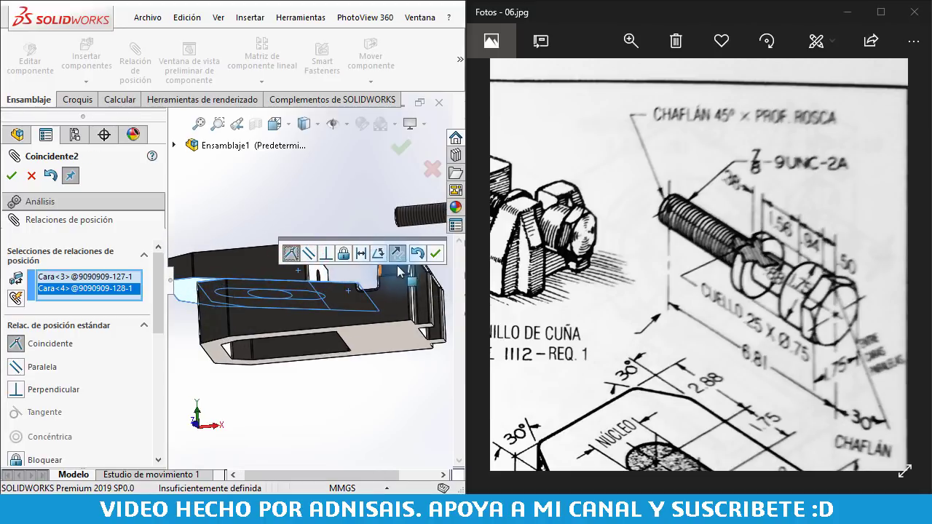
left_click(435, 254)
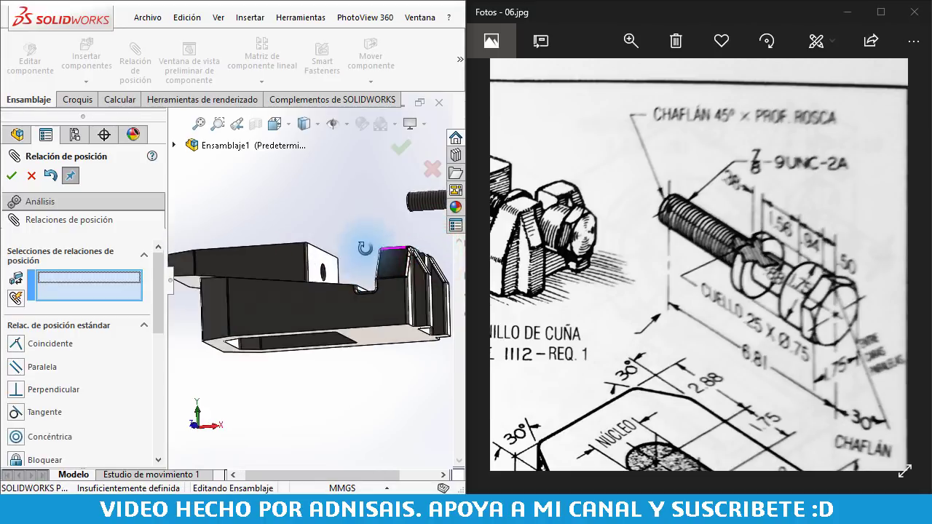
Make the bolt concentric with the hole in the slotted block.
middle_click_drag(373, 242, 382, 244)
scroll(386, 244, "down", 3)
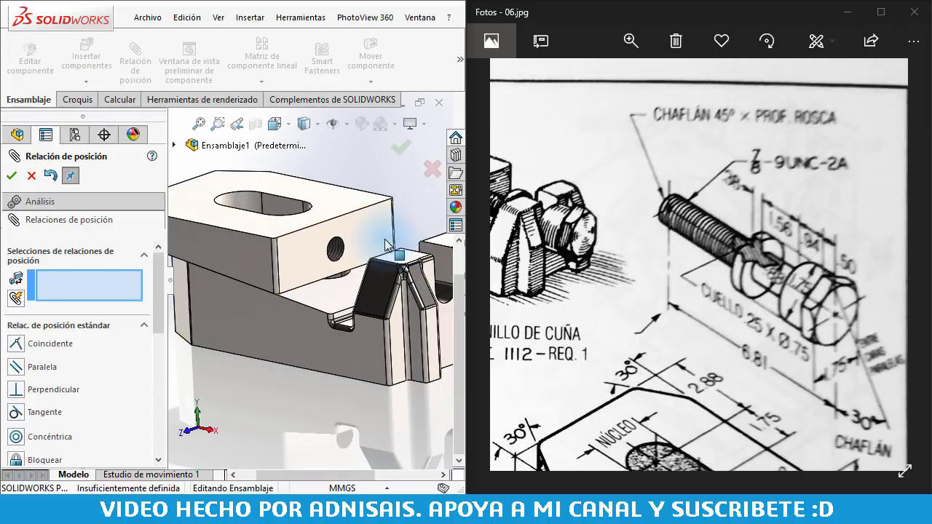
left_click(341, 254)
scroll(372, 244, "up", 1)
scroll(384, 240, "up", 1)
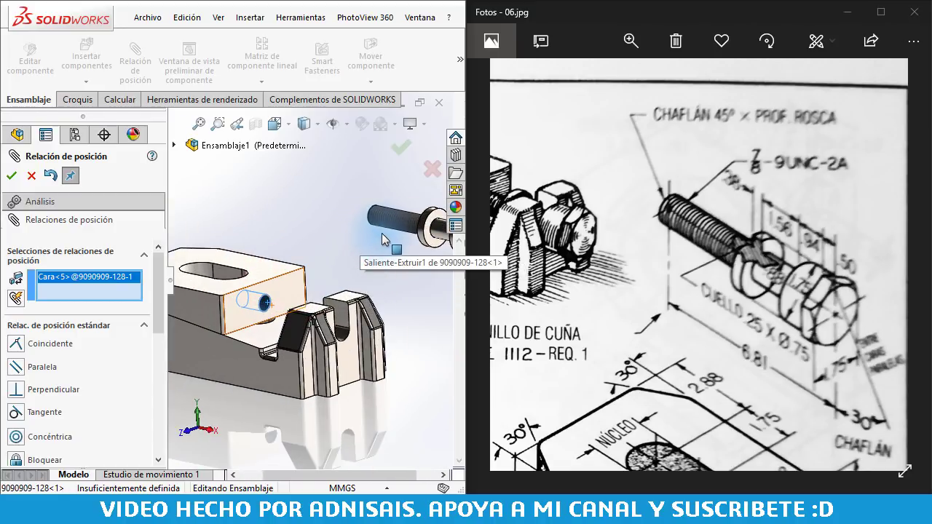
left_click(394, 226)
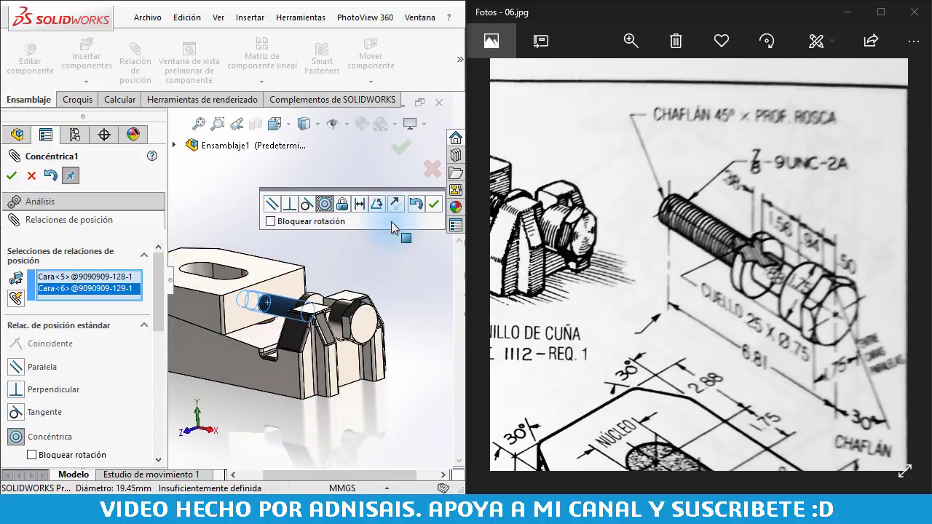
left_click(431, 217)
Mate the bolt face coincident with the base face and finish mating.
middle_click_drag(431, 217, 432, 202)
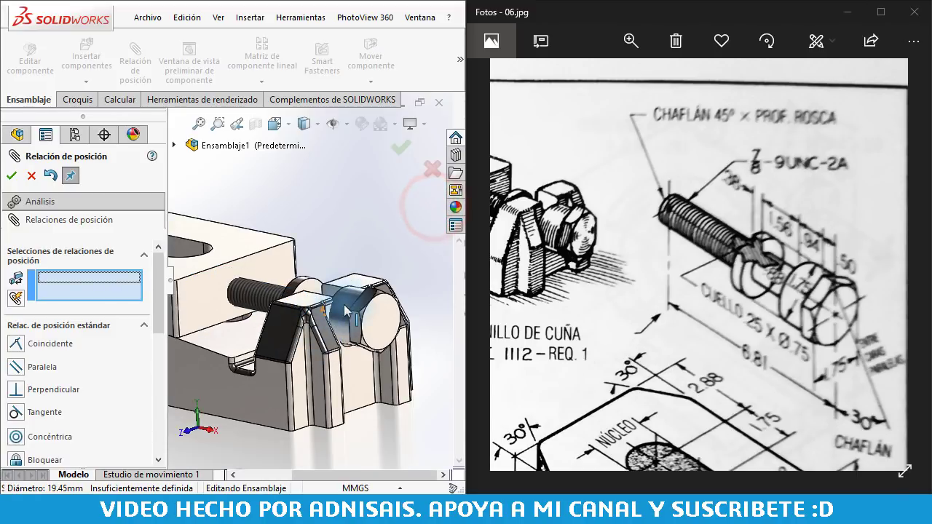
mouse_move(356, 318)
middle_mouse_down()
mouse_move(361, 342)
mouse_move(437, 373)
middle_mouse_up()
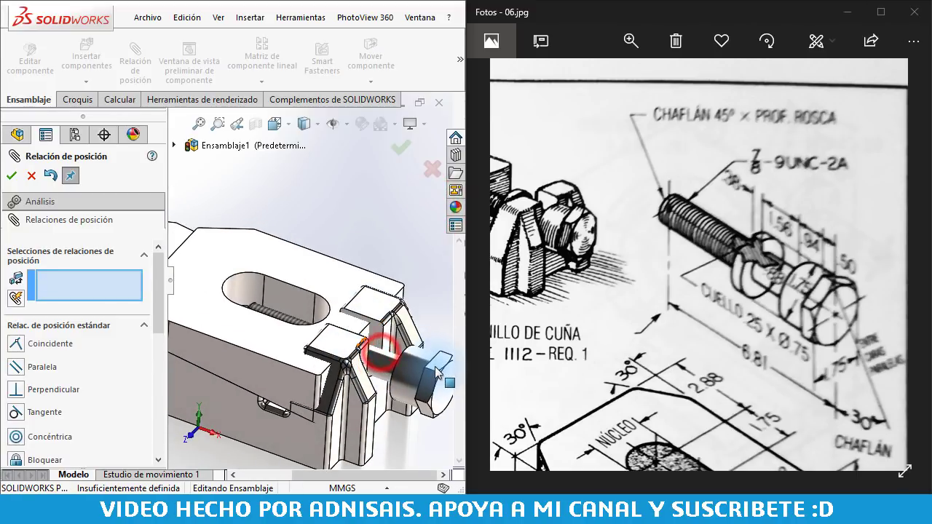
scroll(435, 373, "down", 3)
left_click(345, 317)
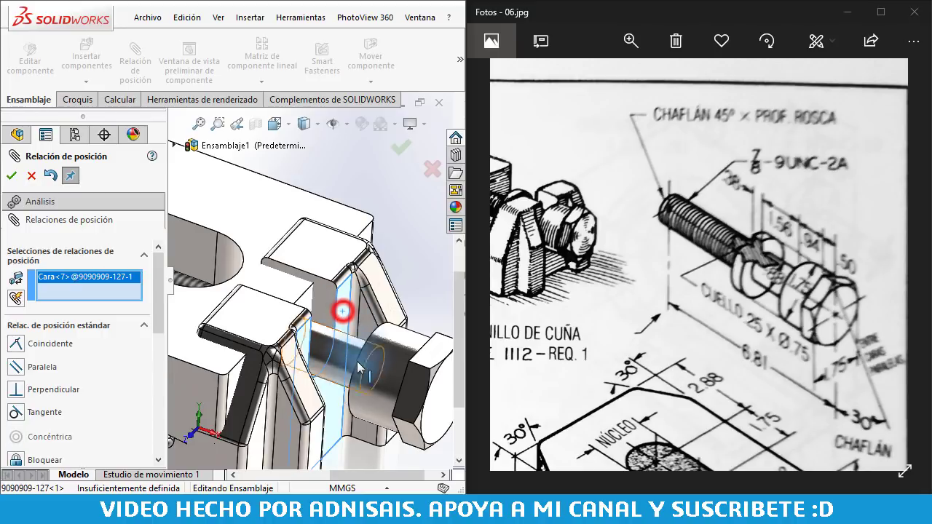
middle_click_drag(345, 318, 372, 359)
scroll(353, 317, "down", 2)
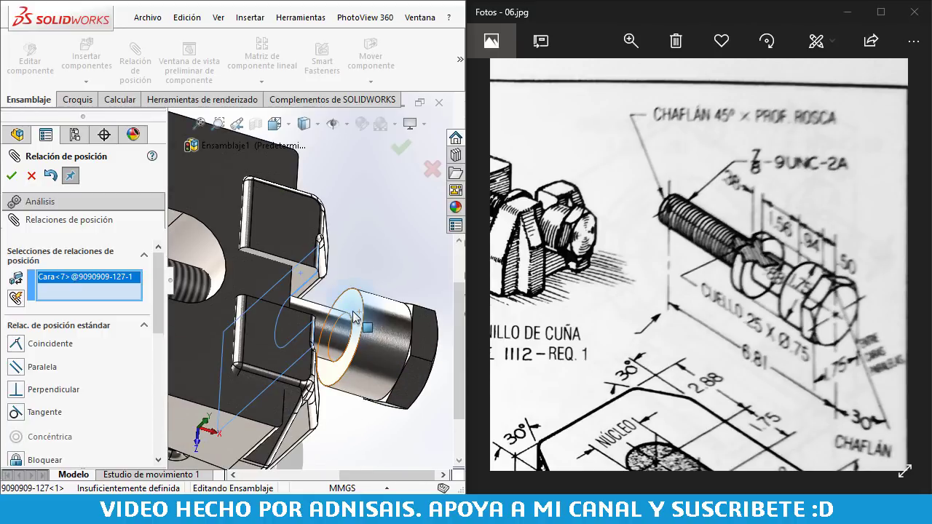
left_click(352, 311)
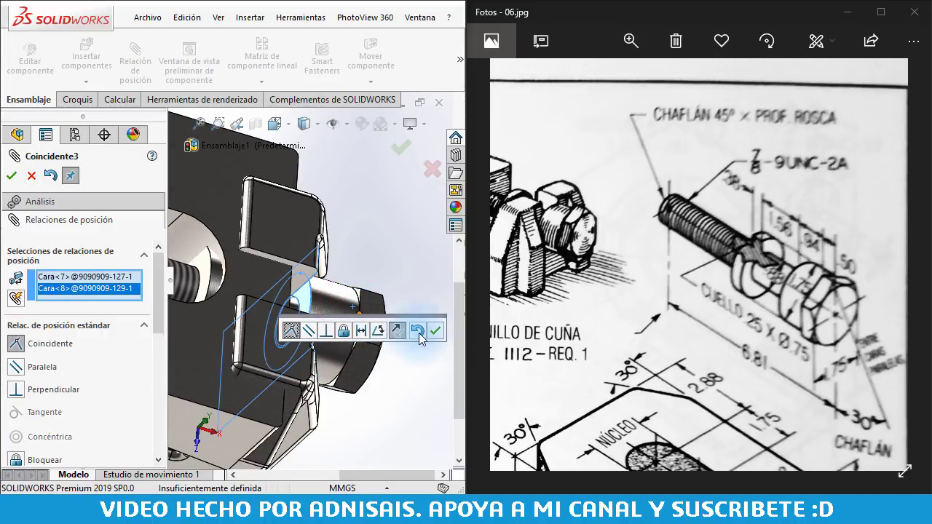
left_click(434, 333)
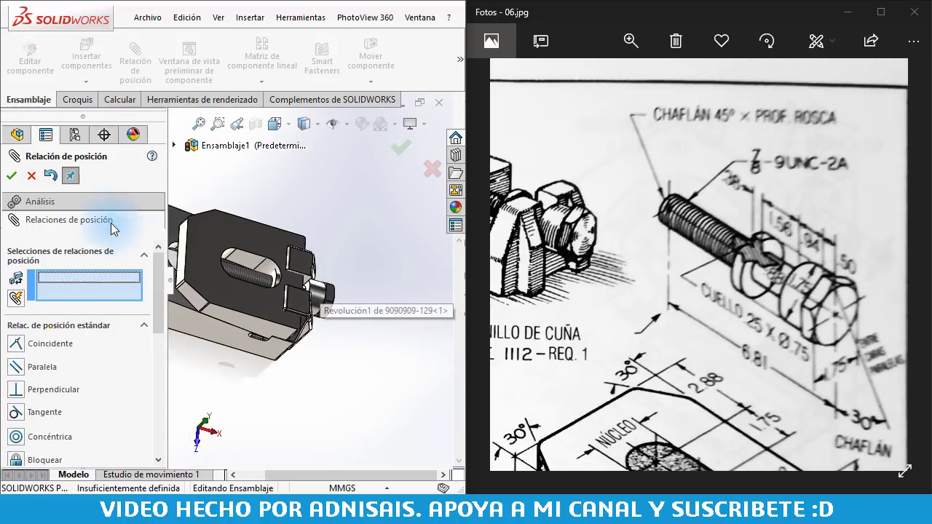
left_click(15, 177)
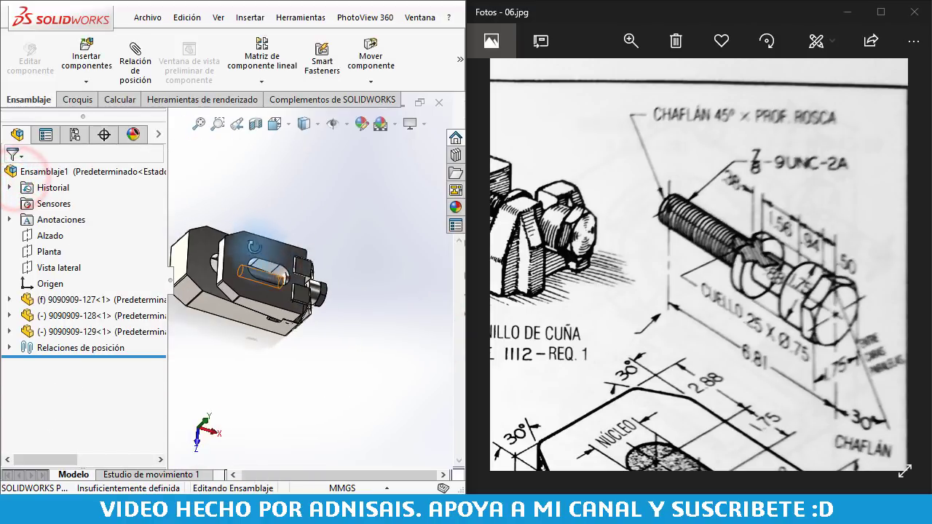
Drag the slotted block along the base to test its freedom, then deselect it.
middle_click_drag(235, 221, 246, 254)
mouse_move(247, 254)
left_mouse_down()
mouse_move(116, 269)
mouse_move(166, 277)
left_mouse_up()
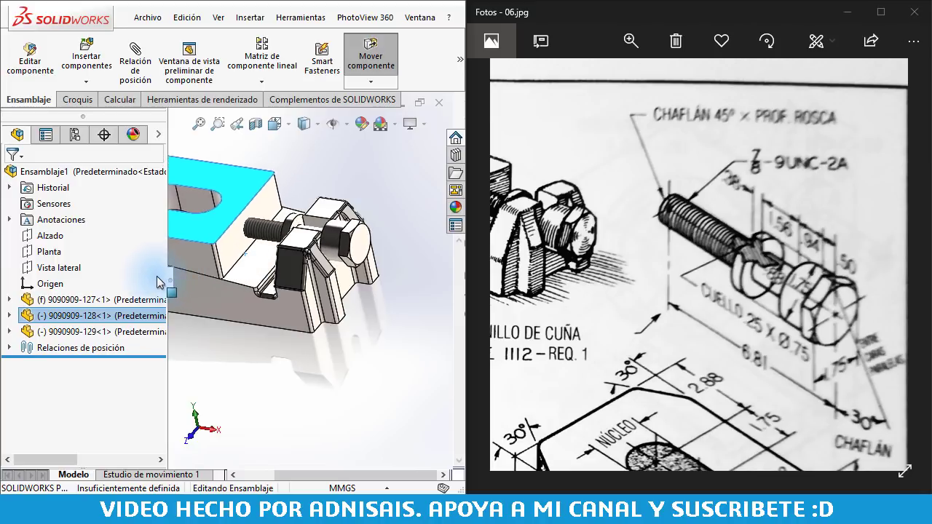
left_click(319, 372)
scroll(319, 371, "up", 3)
scroll(320, 372, "up", 2)
middle_click_drag(320, 371, 270, 214)
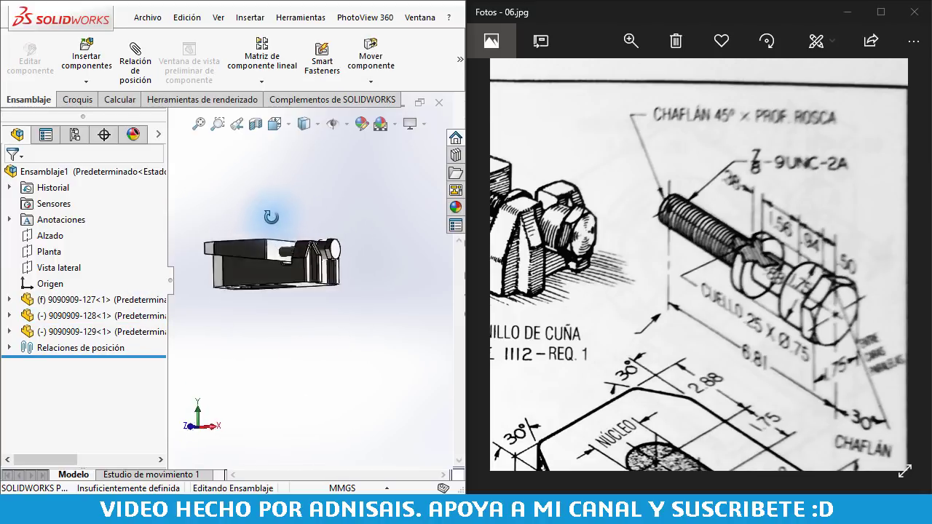
scroll(332, 273, "down", 4)
scroll(331, 274, "down", 2)
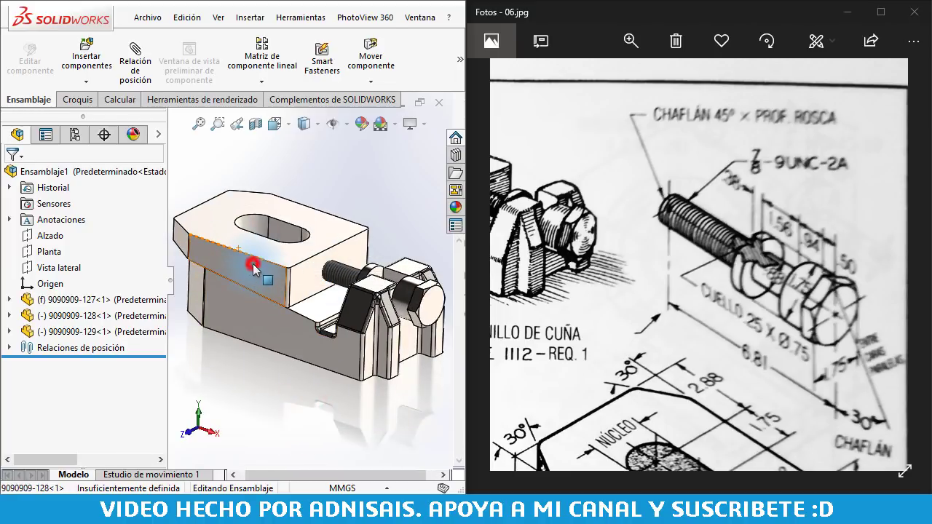
mouse_move(250, 264)
left_mouse_down()
mouse_move(278, 288)
mouse_move(233, 260)
mouse_move(263, 289)
left_mouse_up()
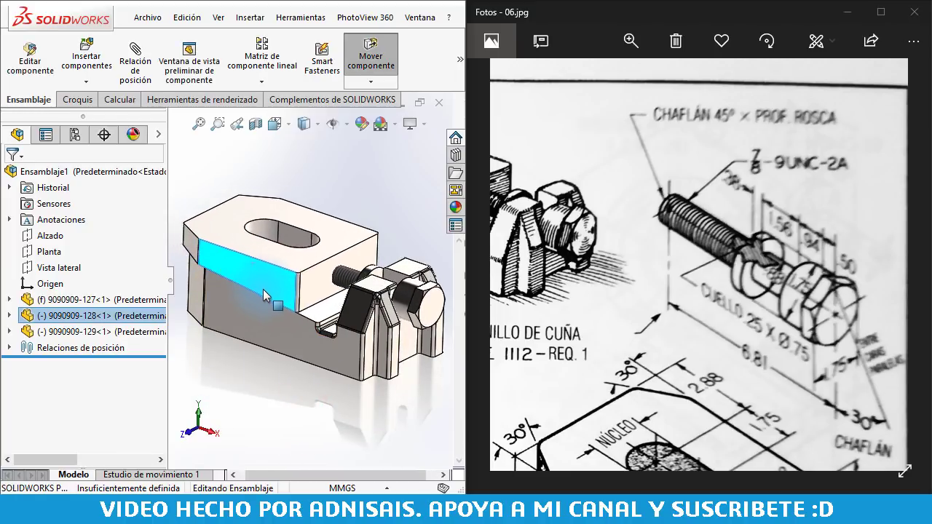
left_click(341, 172)
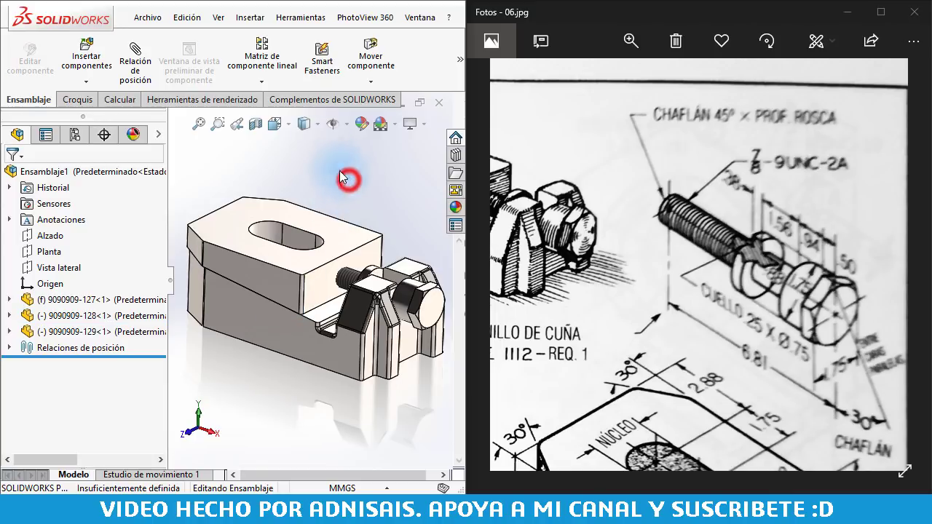
left_click(142, 19)
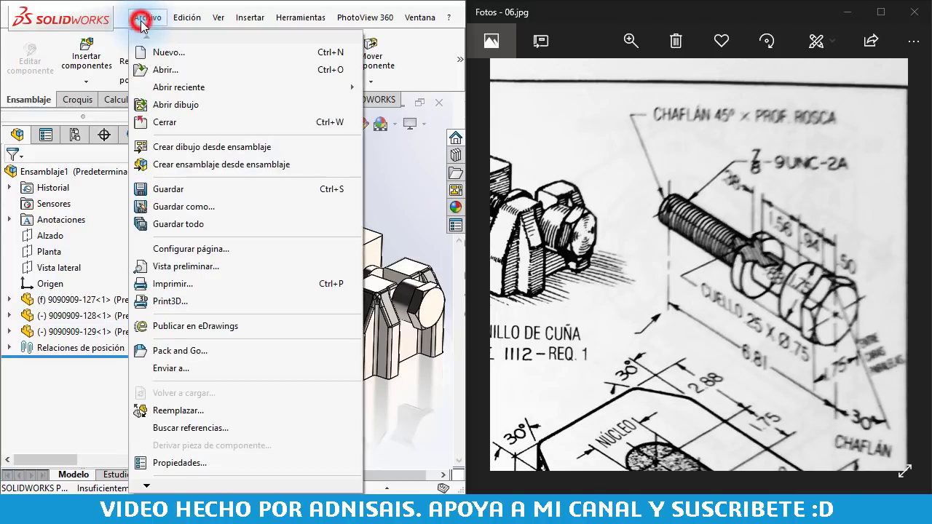
left_click(178, 190)
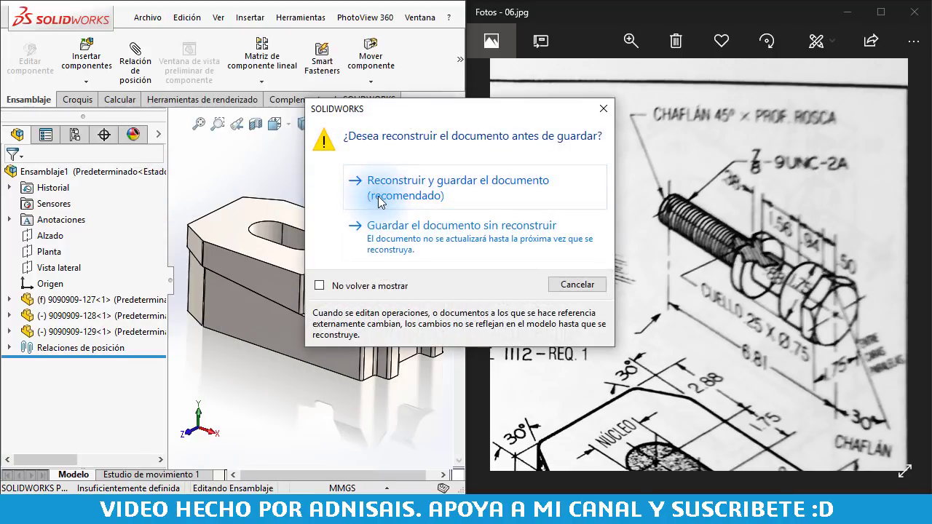
left_click(378, 202)
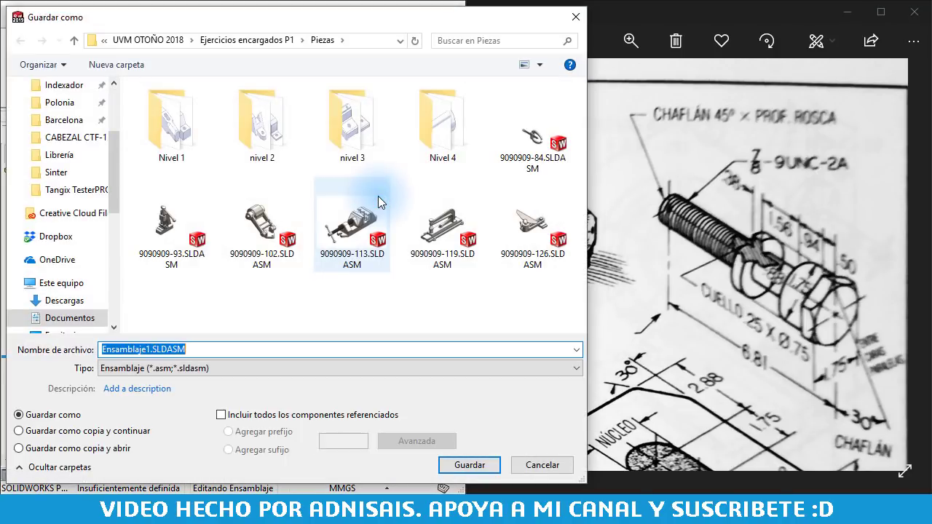
type("9090909-1")
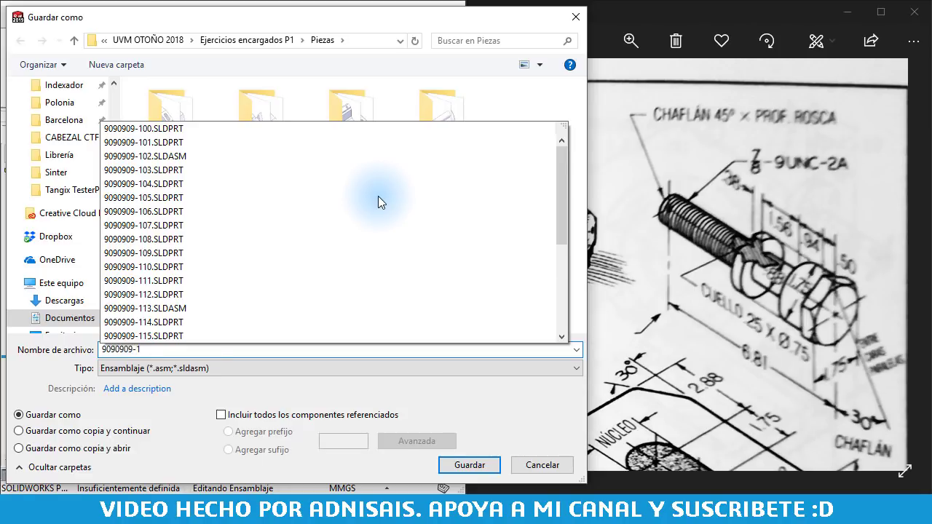
key("ctrl+a")
key("BackSpace")
mouse_move(351, 226)
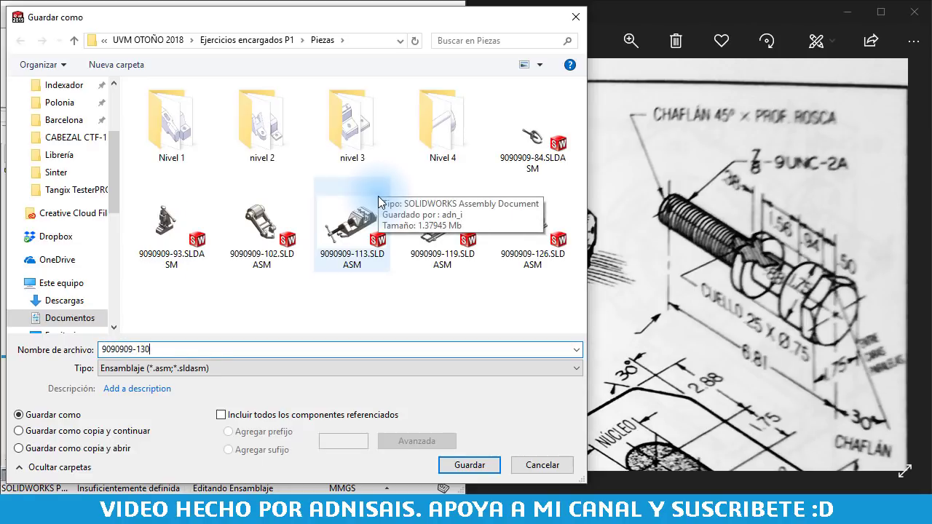
key("Return")
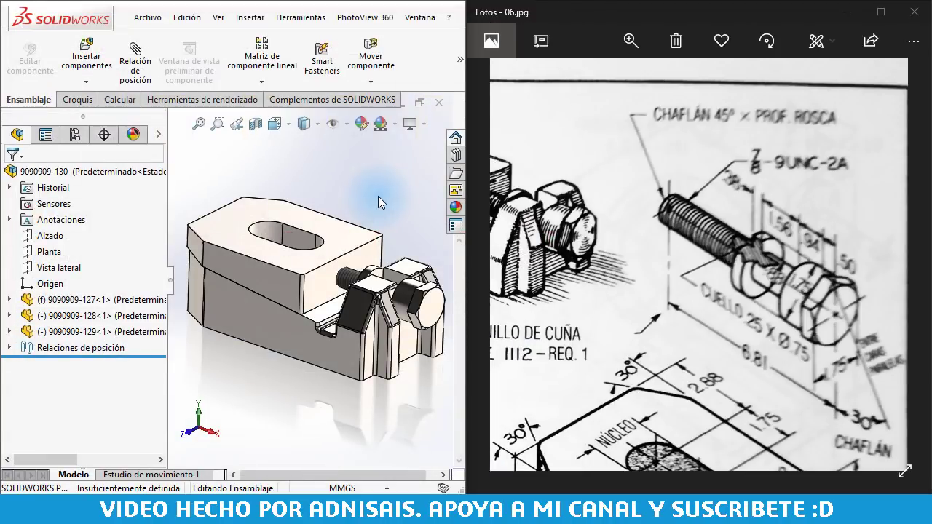
left_click(377, 196)
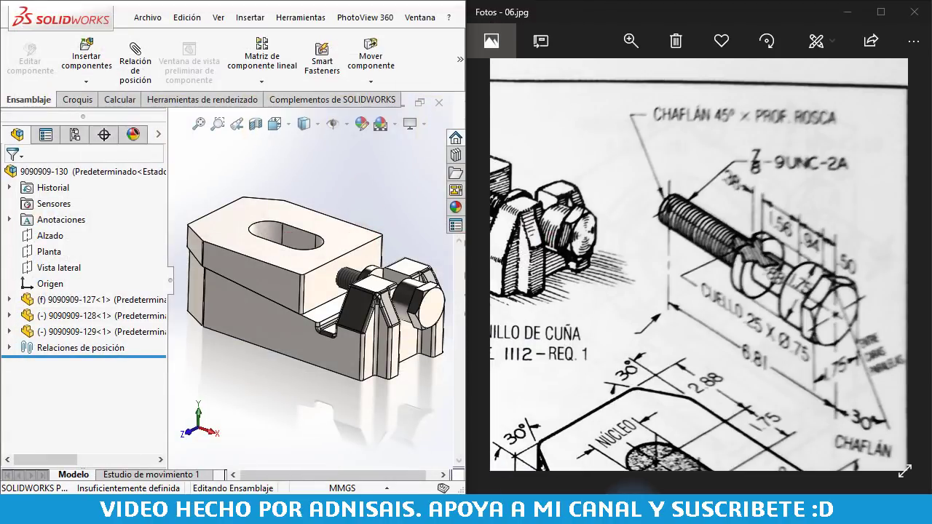